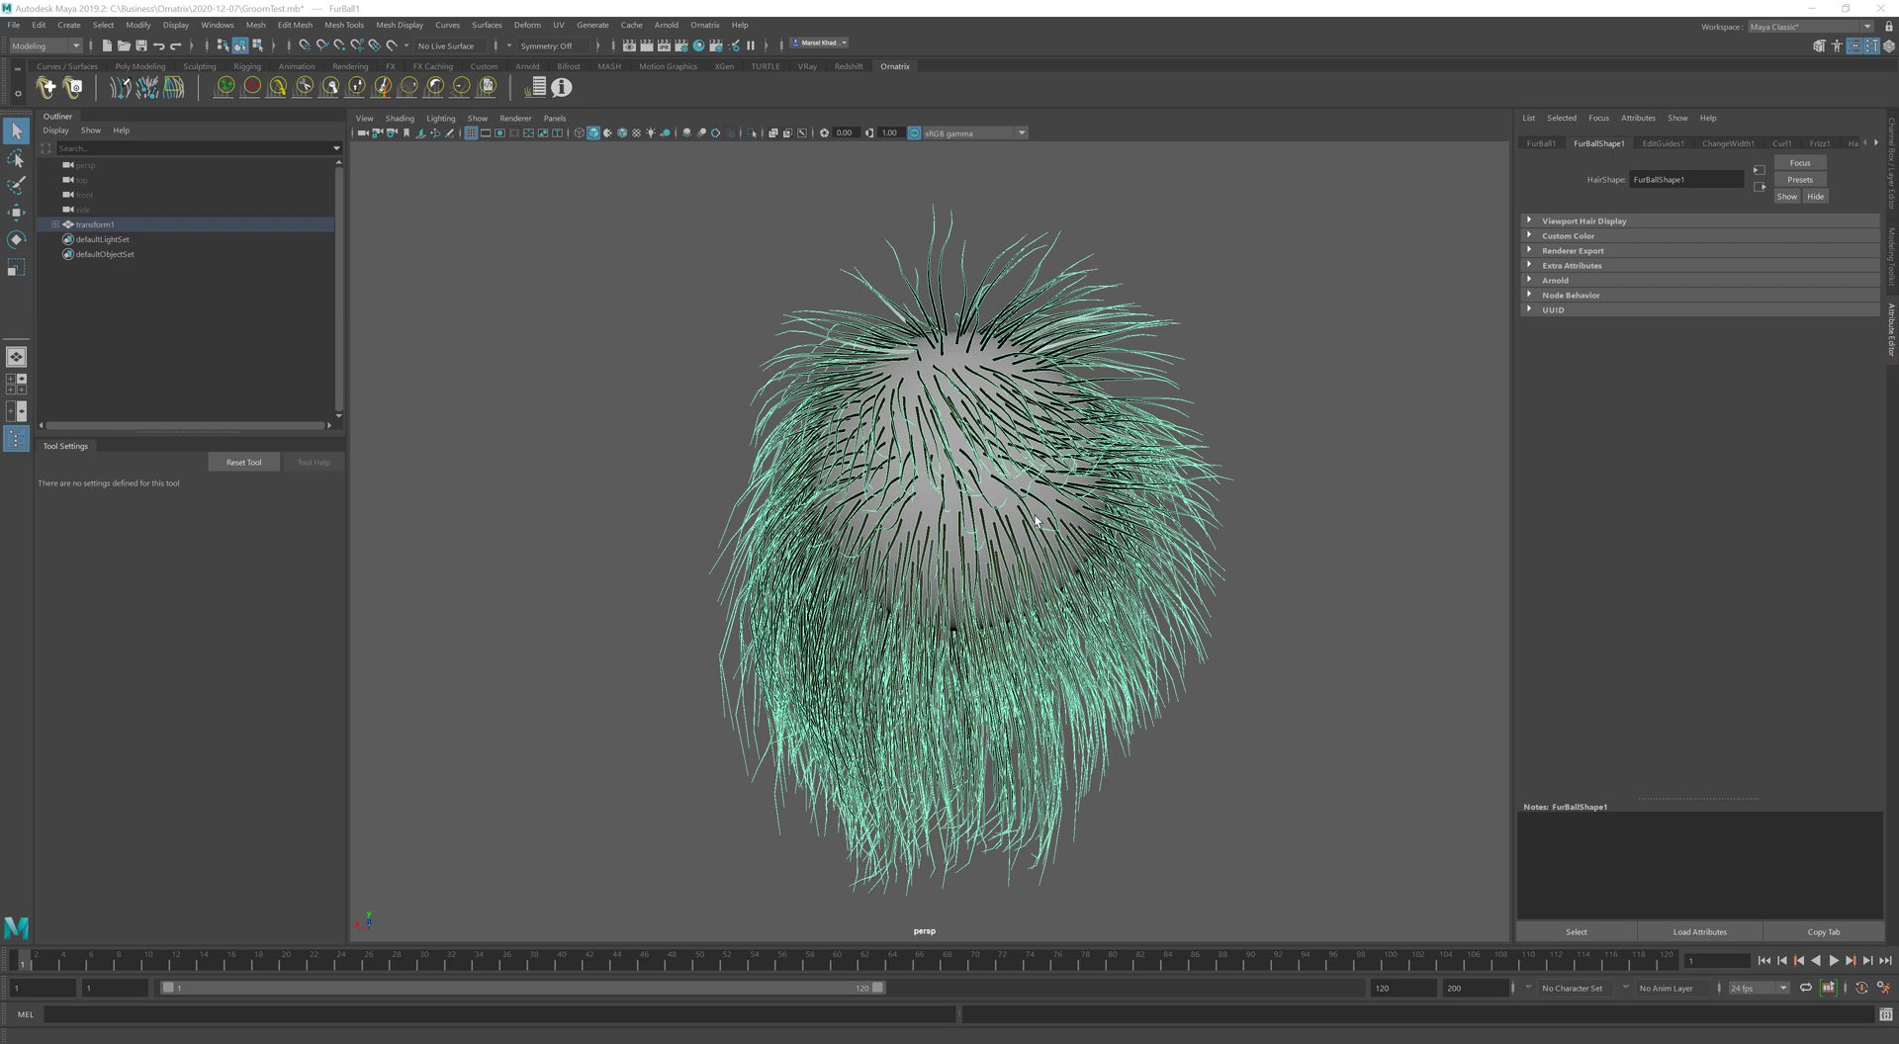
# Open the fur ball's Ornatrix operator stack and examine the Frizz1 and EditGuides1 operators before reselecting FurBallShape1
pyautogui.keyDown('alt'); pyautogui.moveTo(1001, 534); pyautogui.dragTo(896, 525); pyautogui.keyUp('alt')
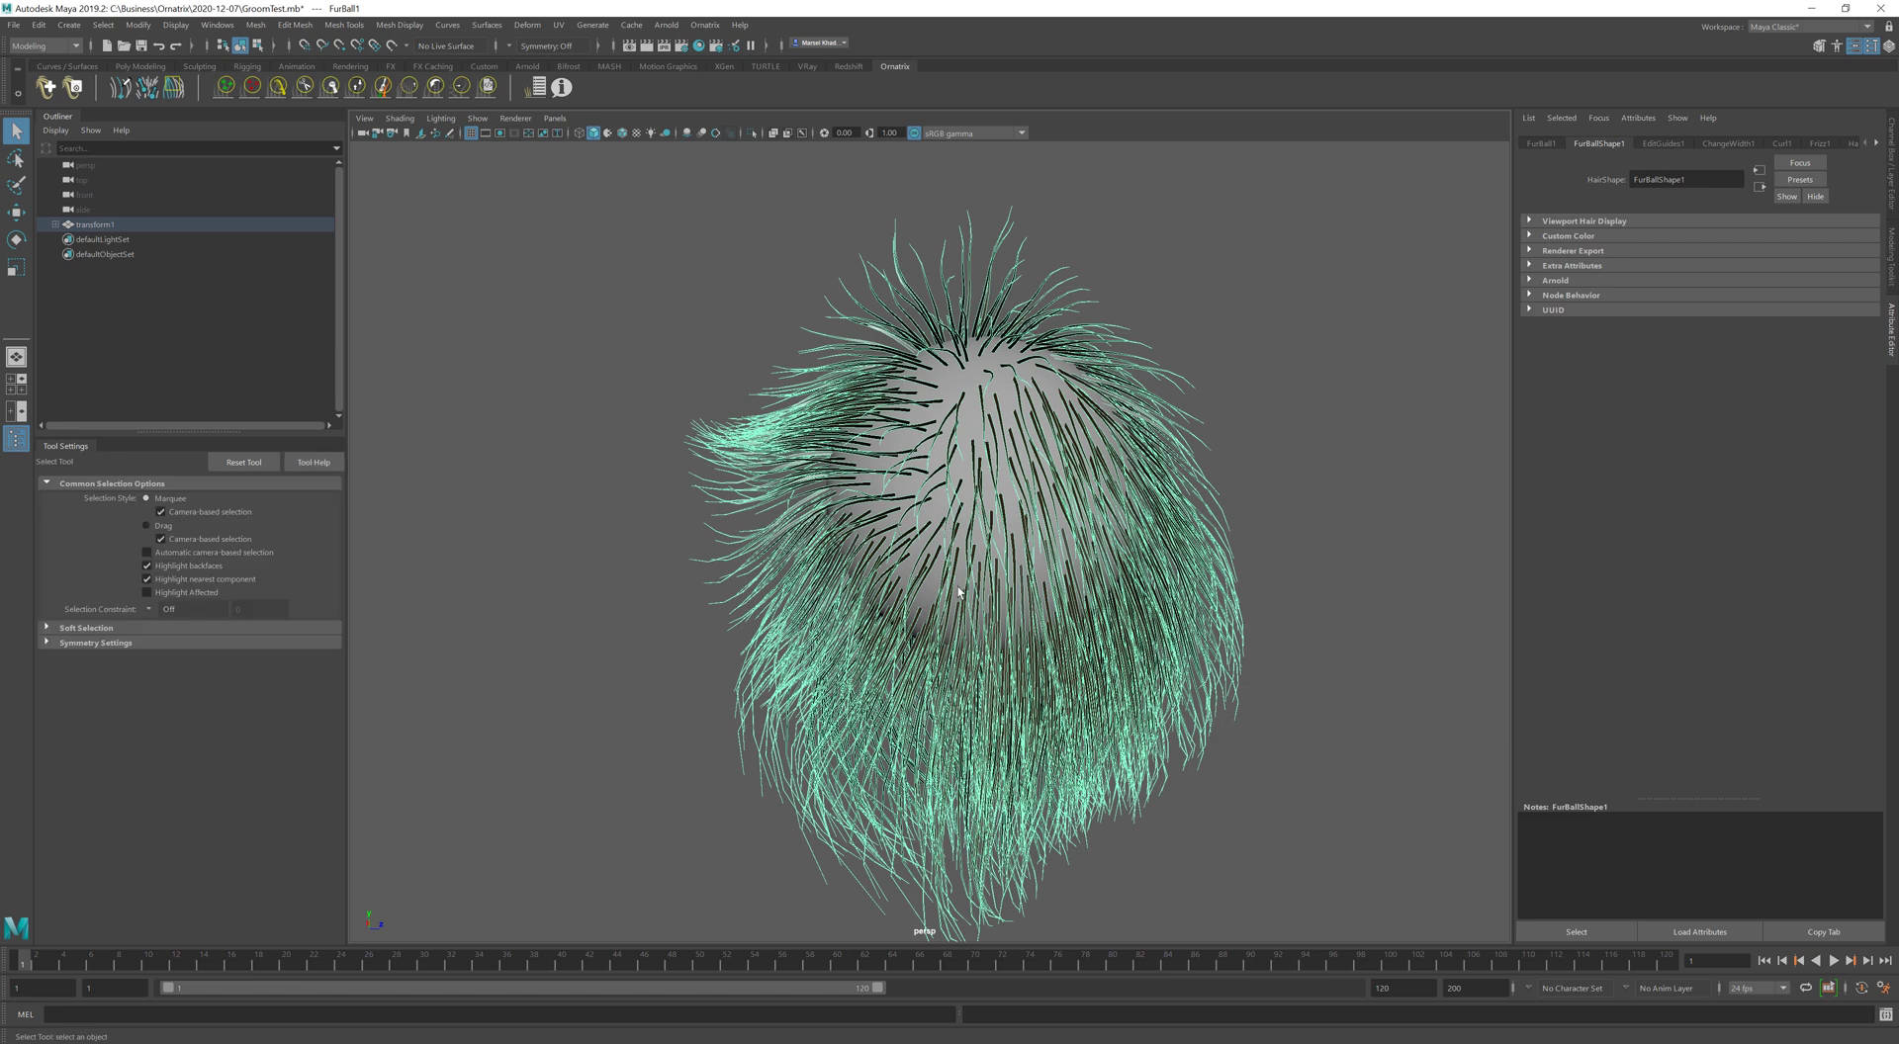
pyautogui.keyDown('alt'); pyautogui.moveTo(957, 619); pyautogui.dragTo(898, 559, button='middle'); pyautogui.keyUp('alt')
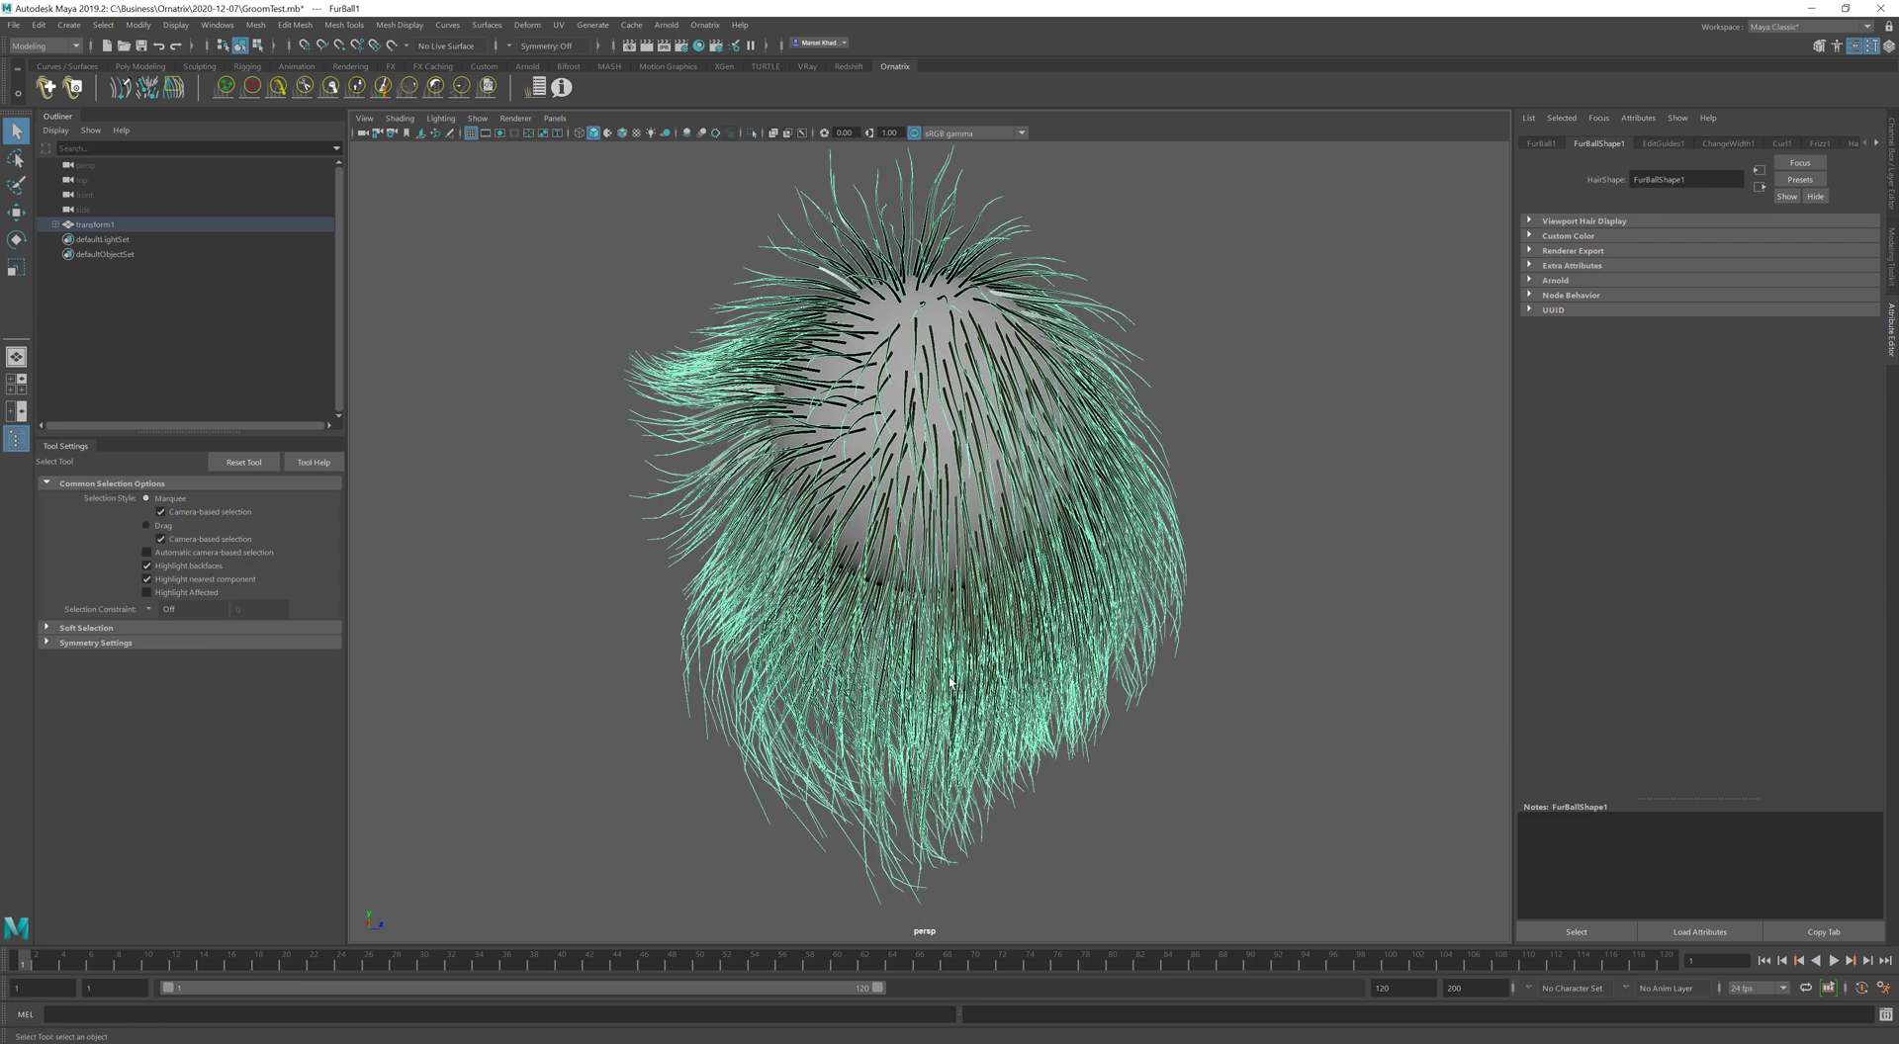
pyautogui.click(534, 88)
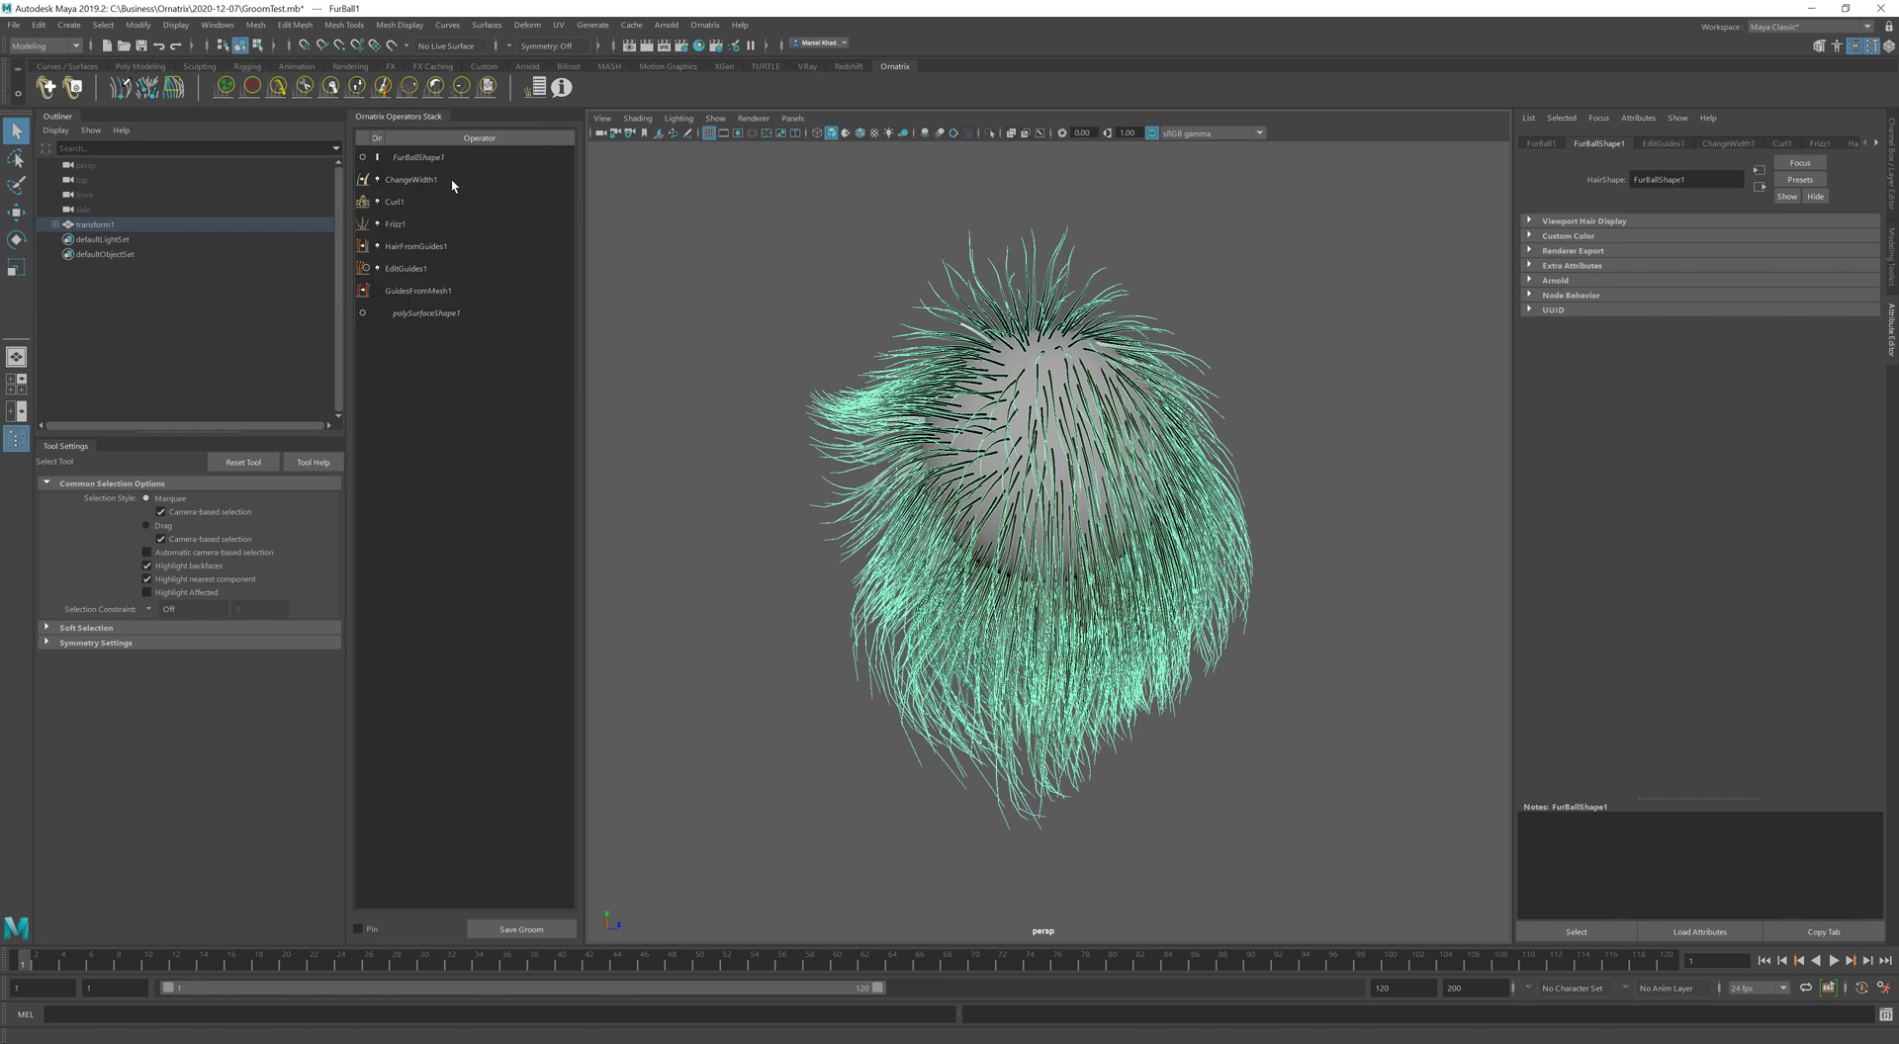
pyautogui.click(397, 227)
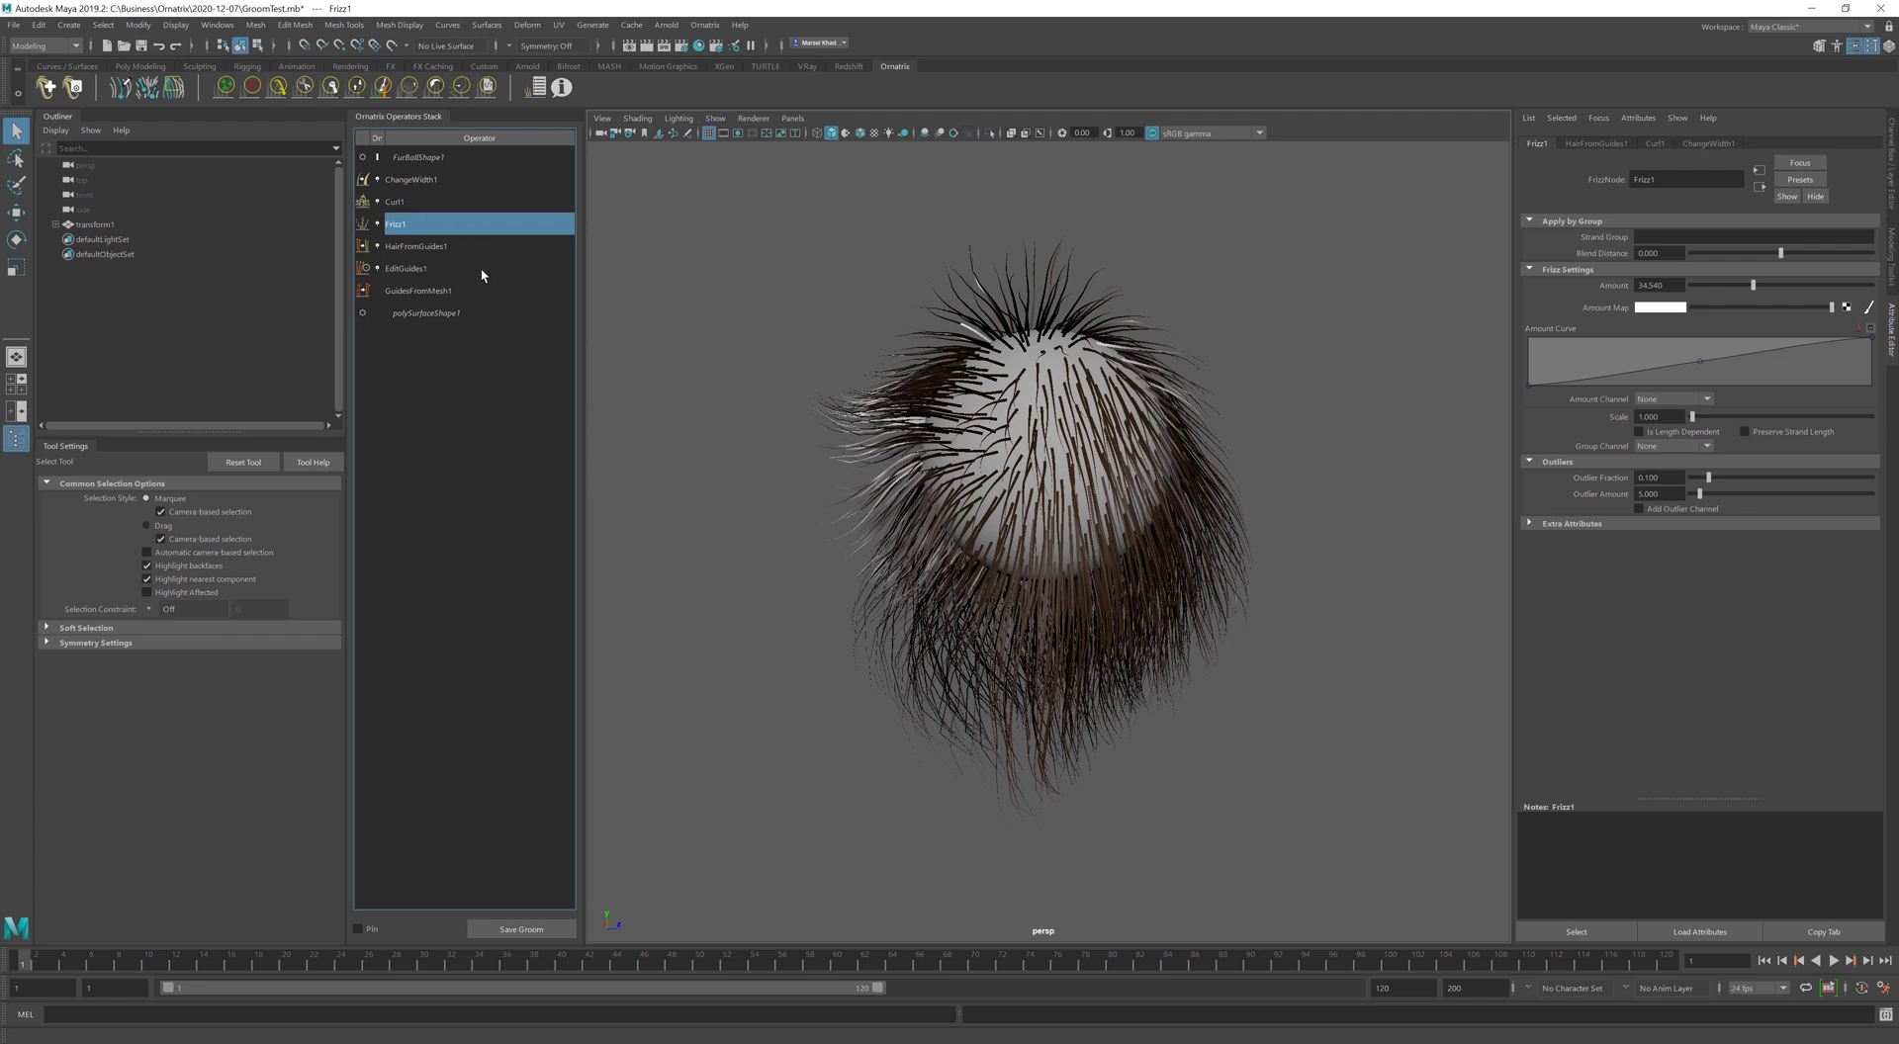
pyautogui.click(378, 269)
pyautogui.click(378, 269)
pyautogui.click(417, 160)
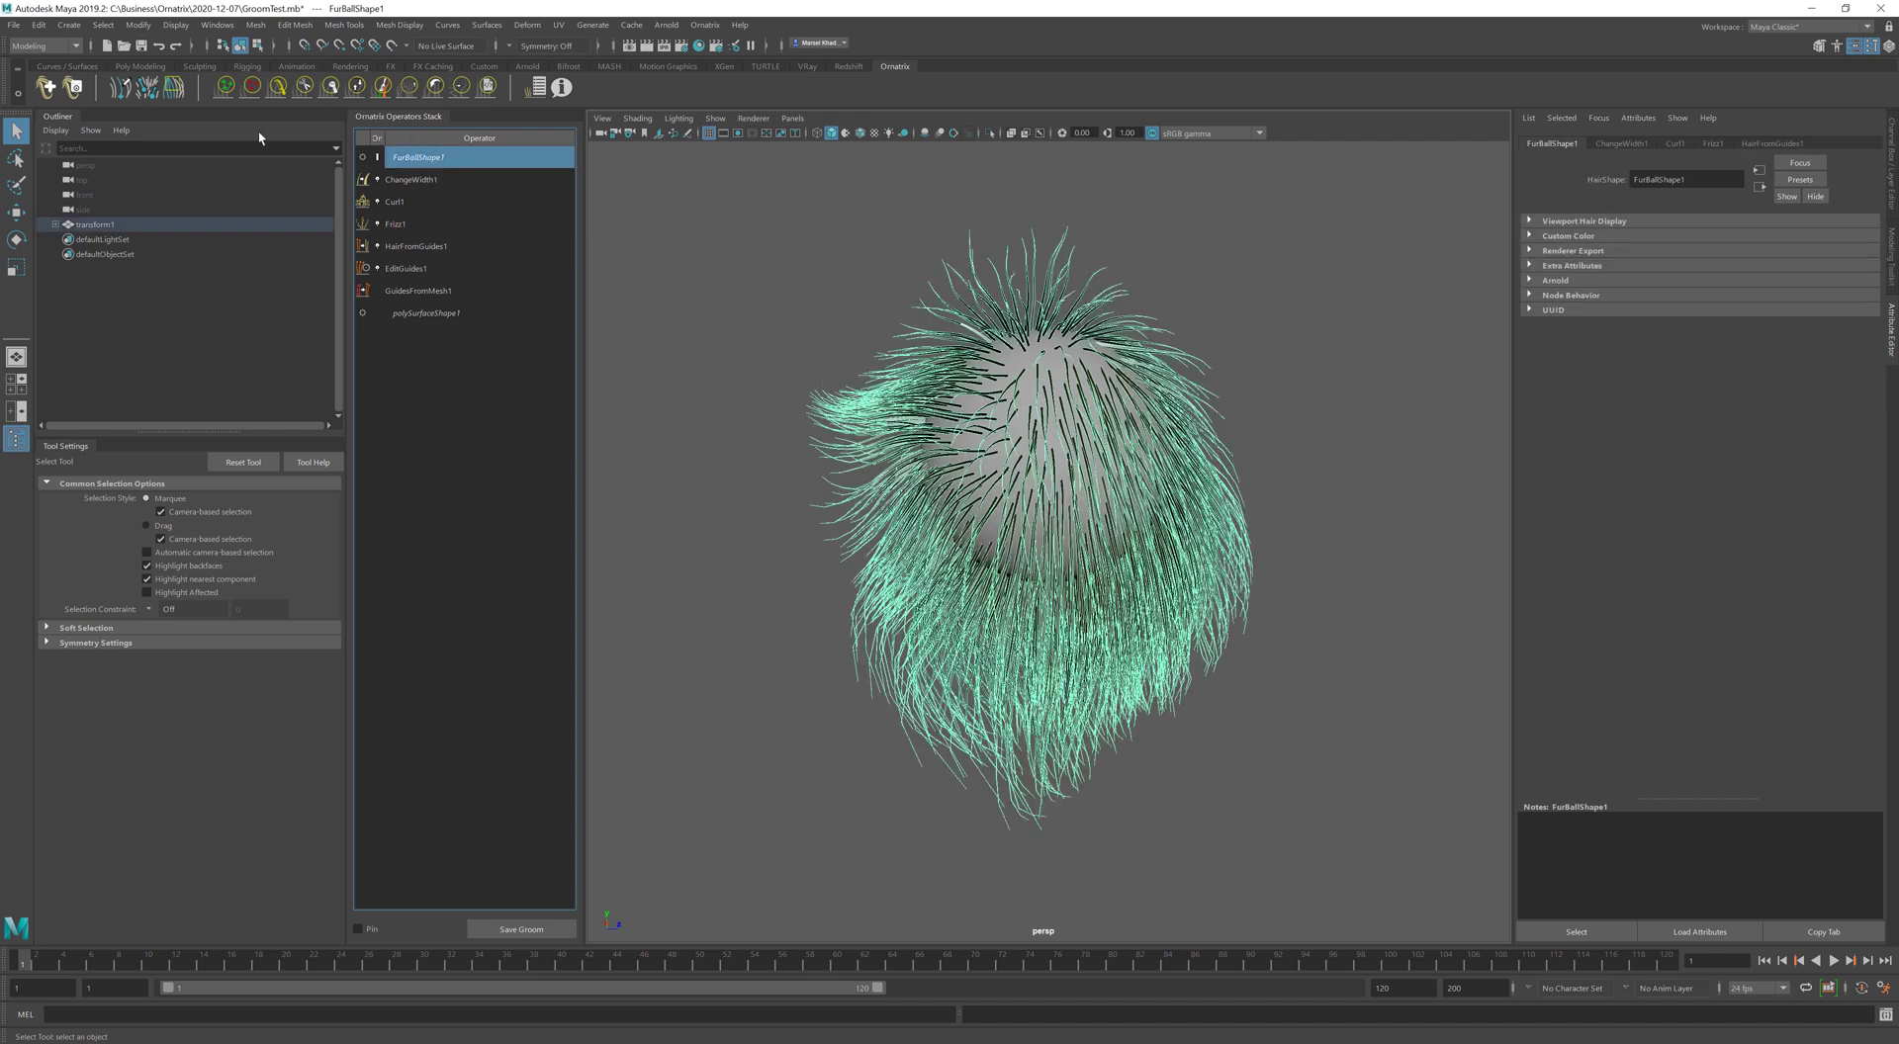
# Start generating a groom from FurBallShape1 and choose C:/Business/Ornatrix/2020-12-09 as its directory
pyautogui.click(75, 88)
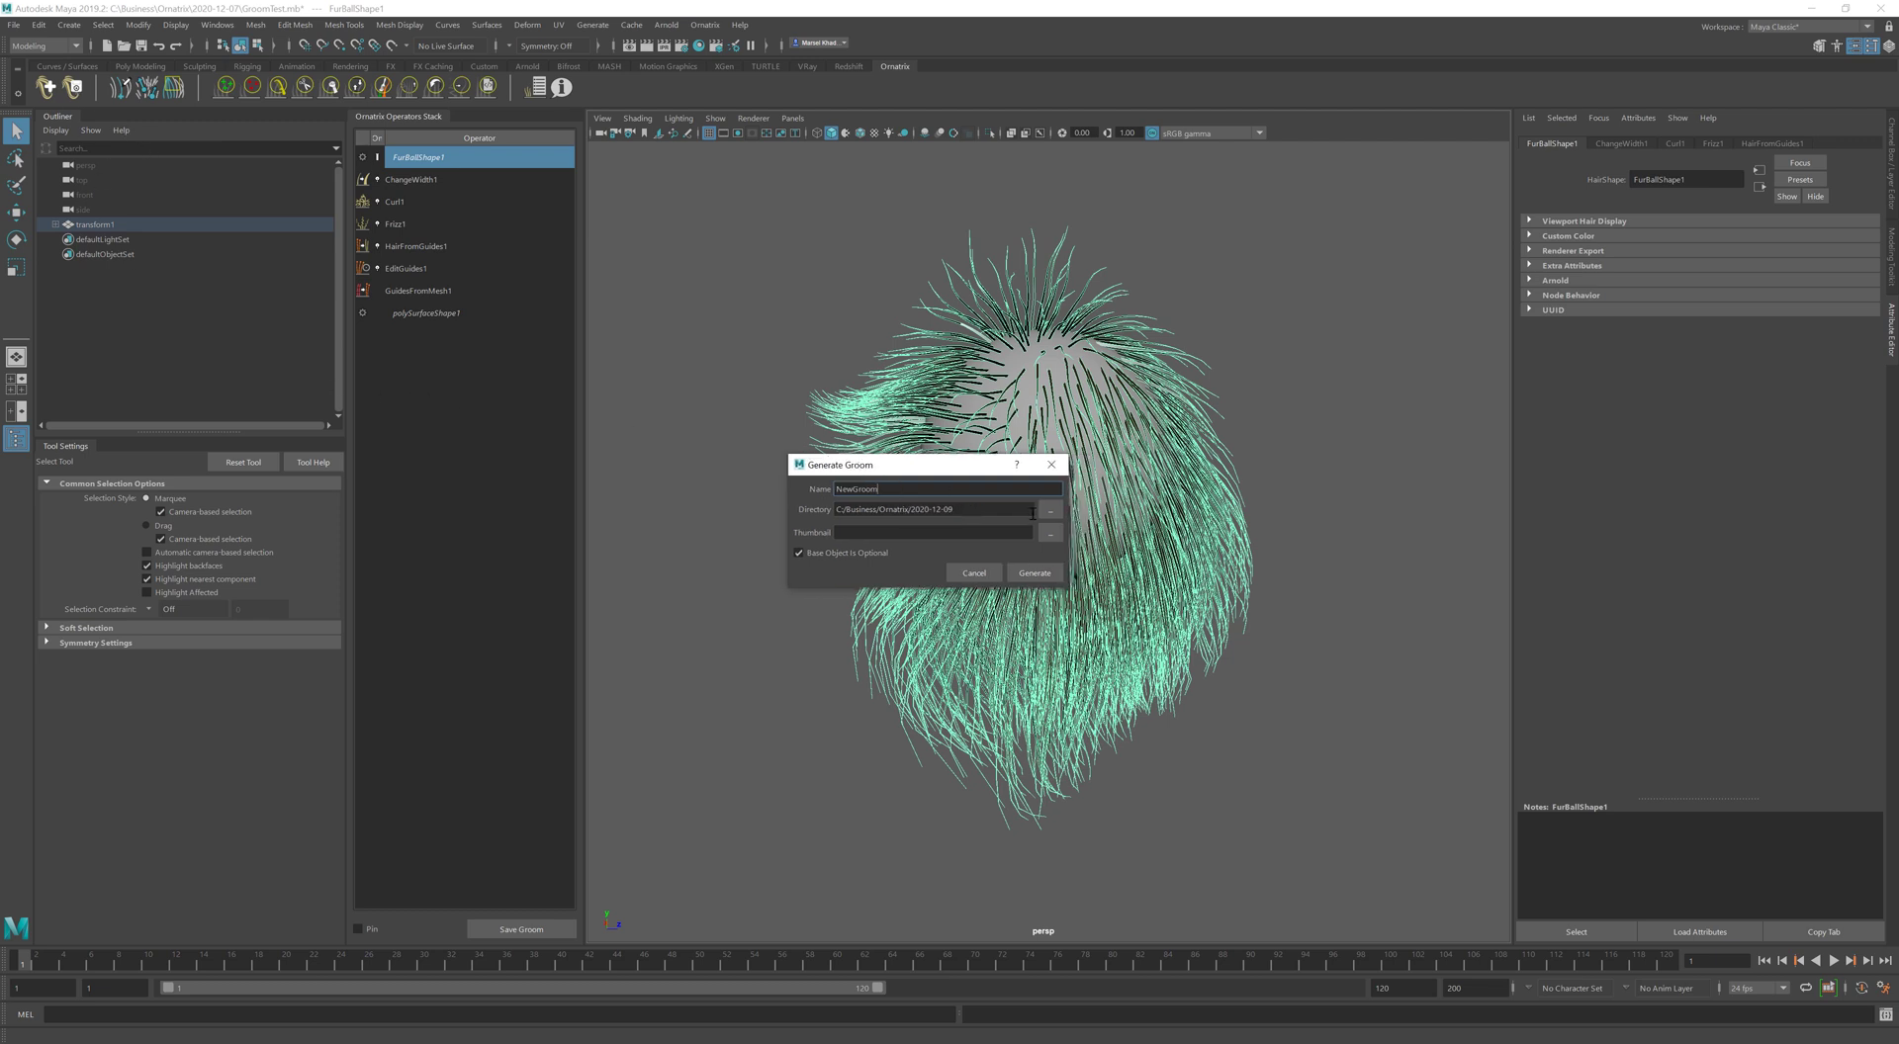
pyautogui.click(982, 512)
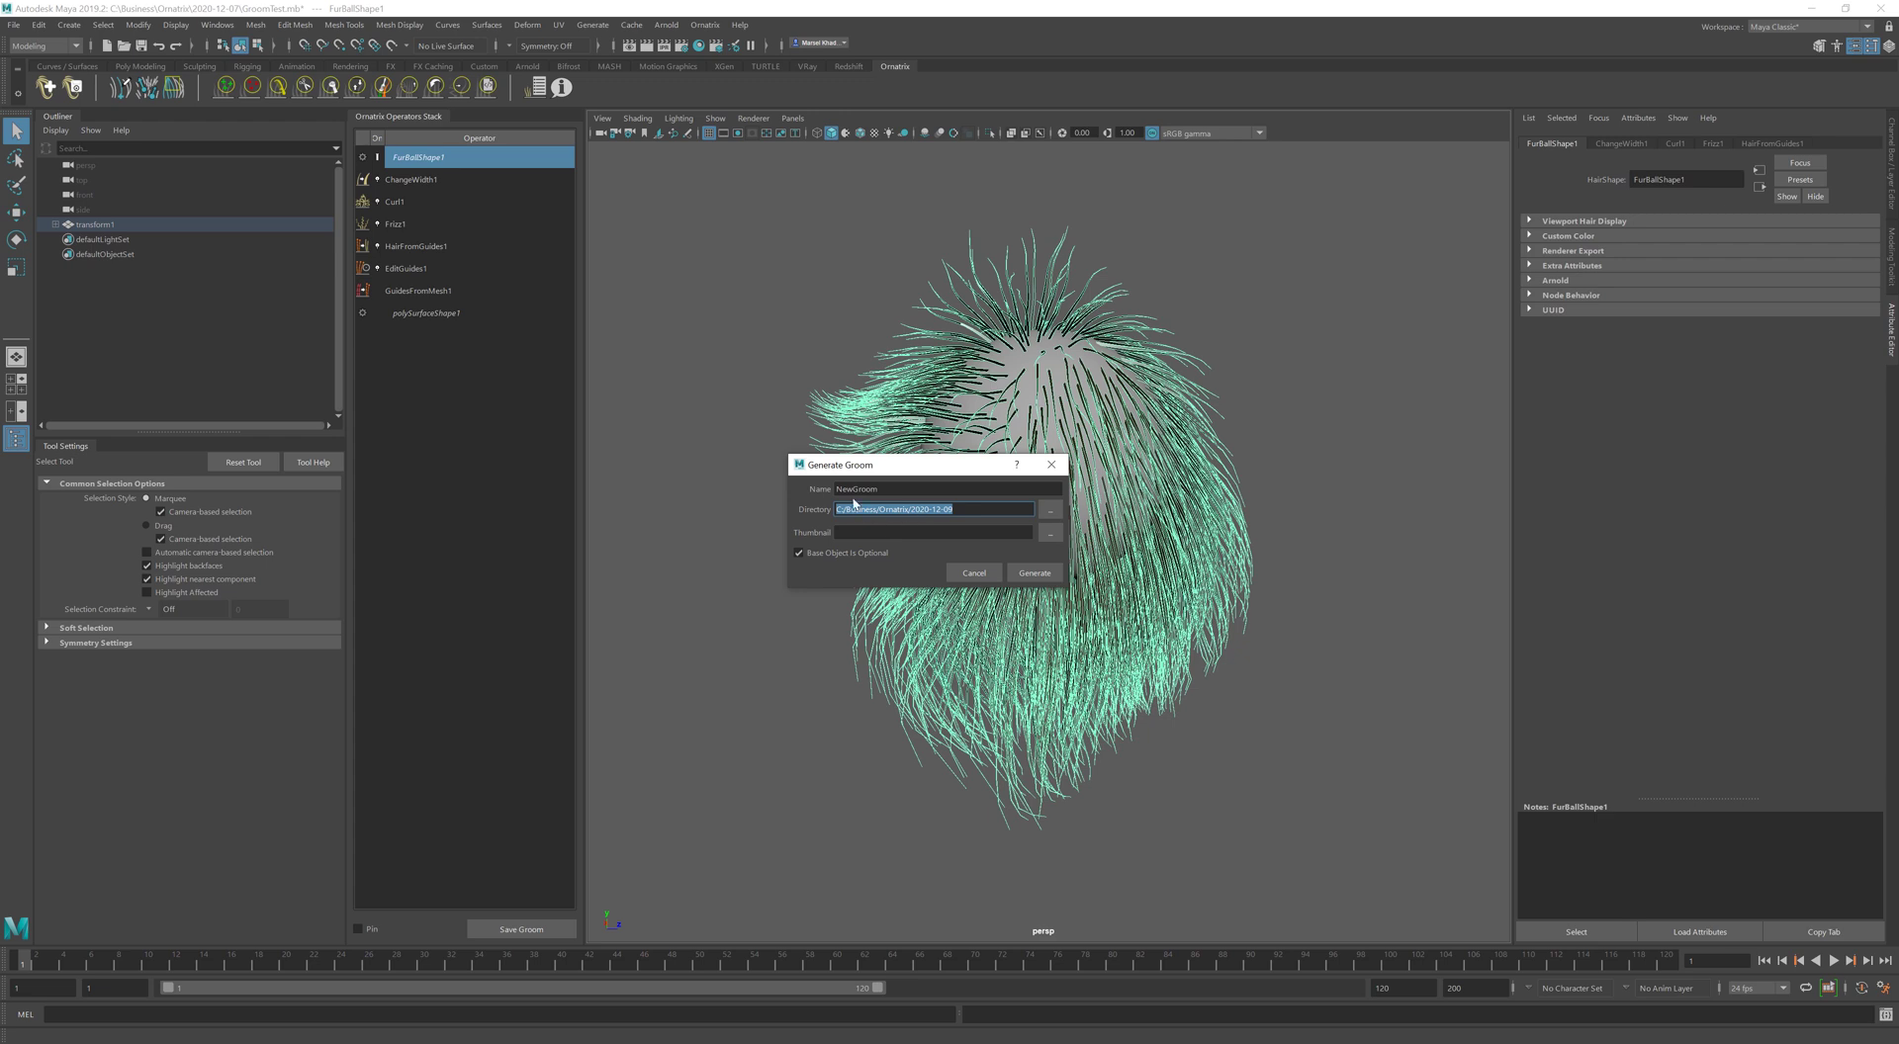
pyautogui.click(1050, 510)
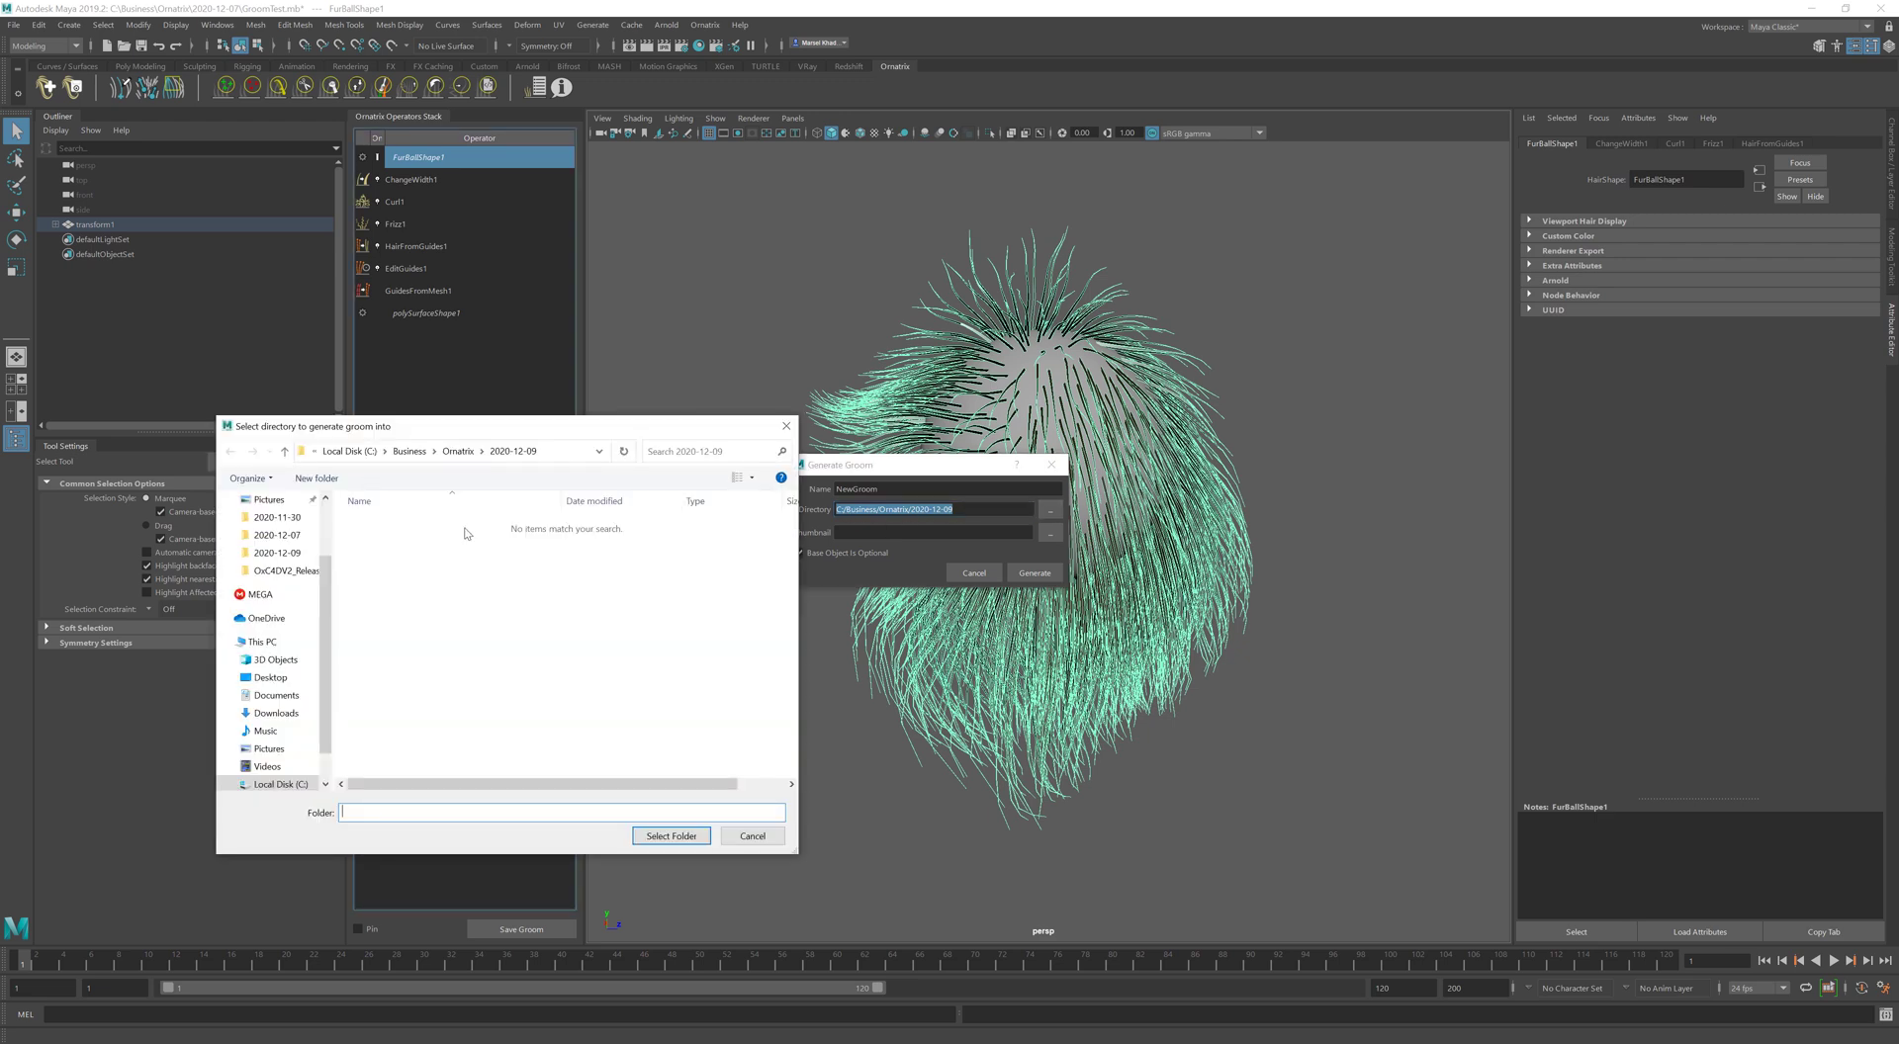
pyautogui.click(512, 451)
pyautogui.click(672, 835)
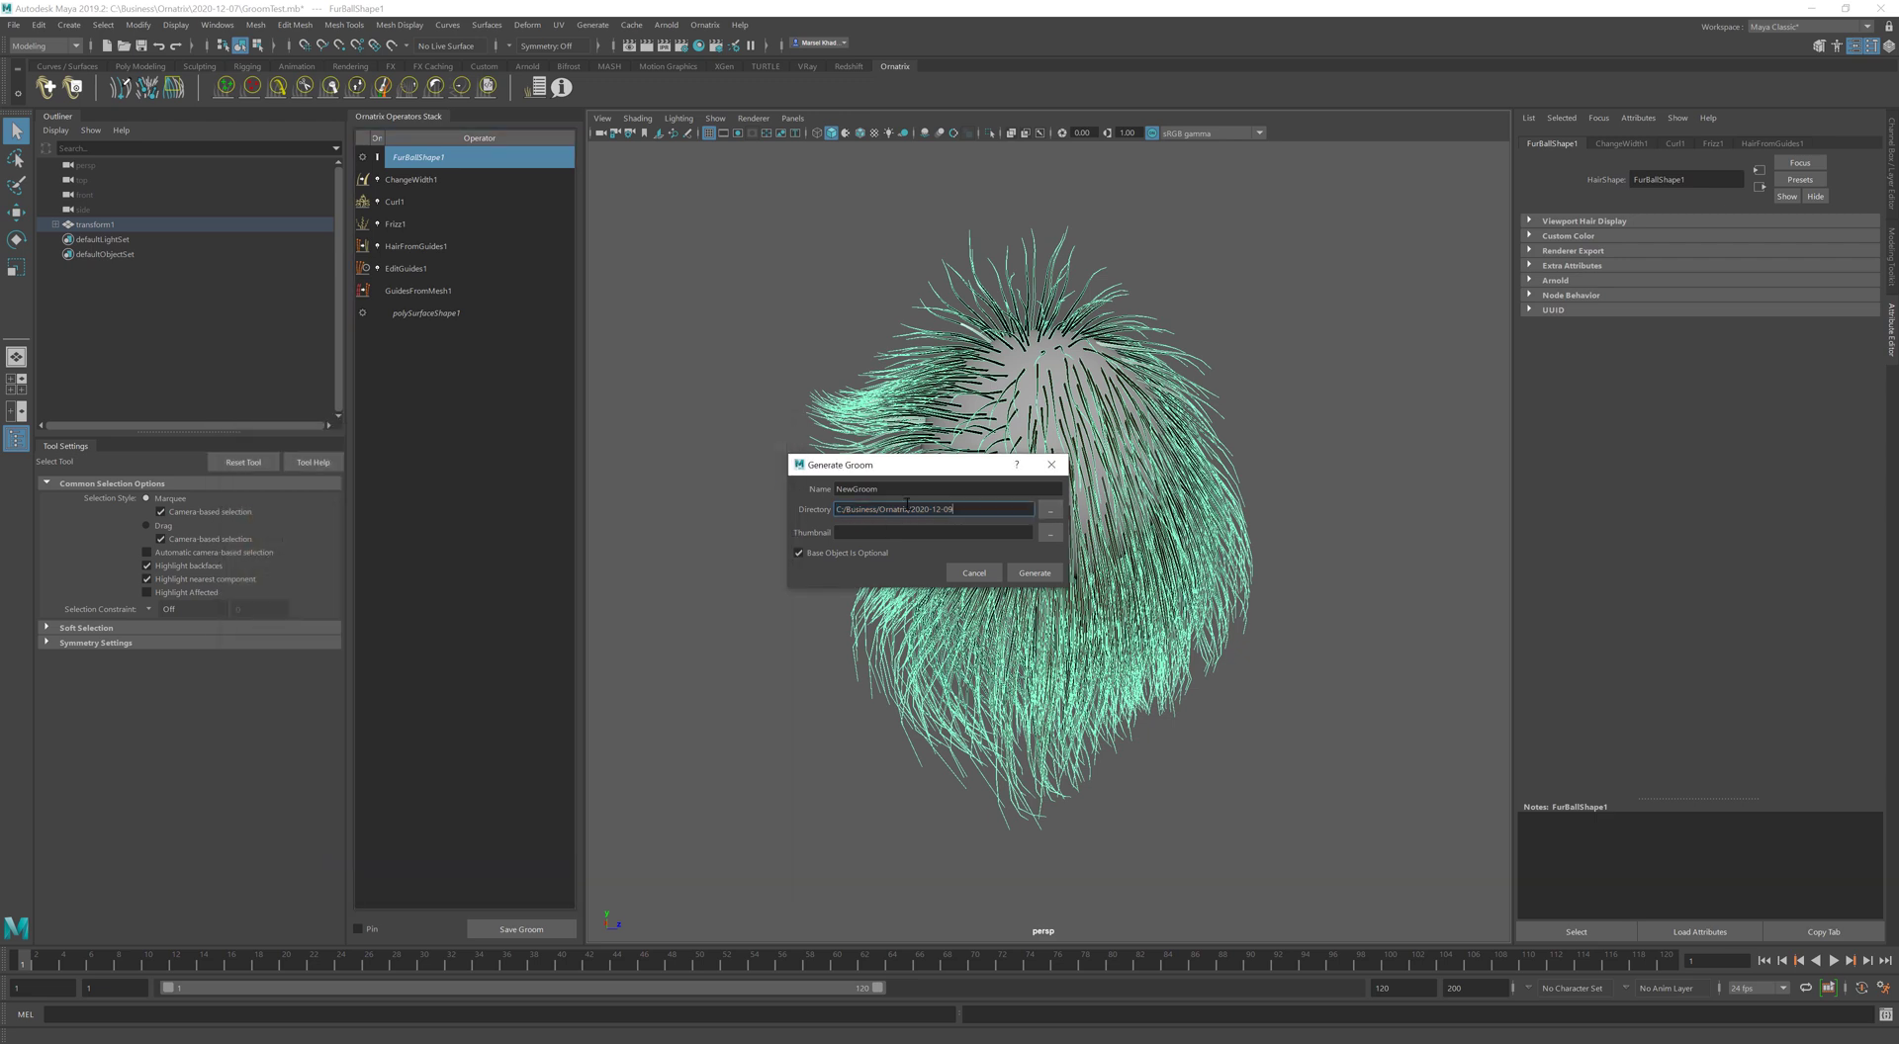
# Name the groom NewGroom.oxg.usda and generate it
pyautogui.click(889, 489)
pyautogui.doubleClick(891, 489)
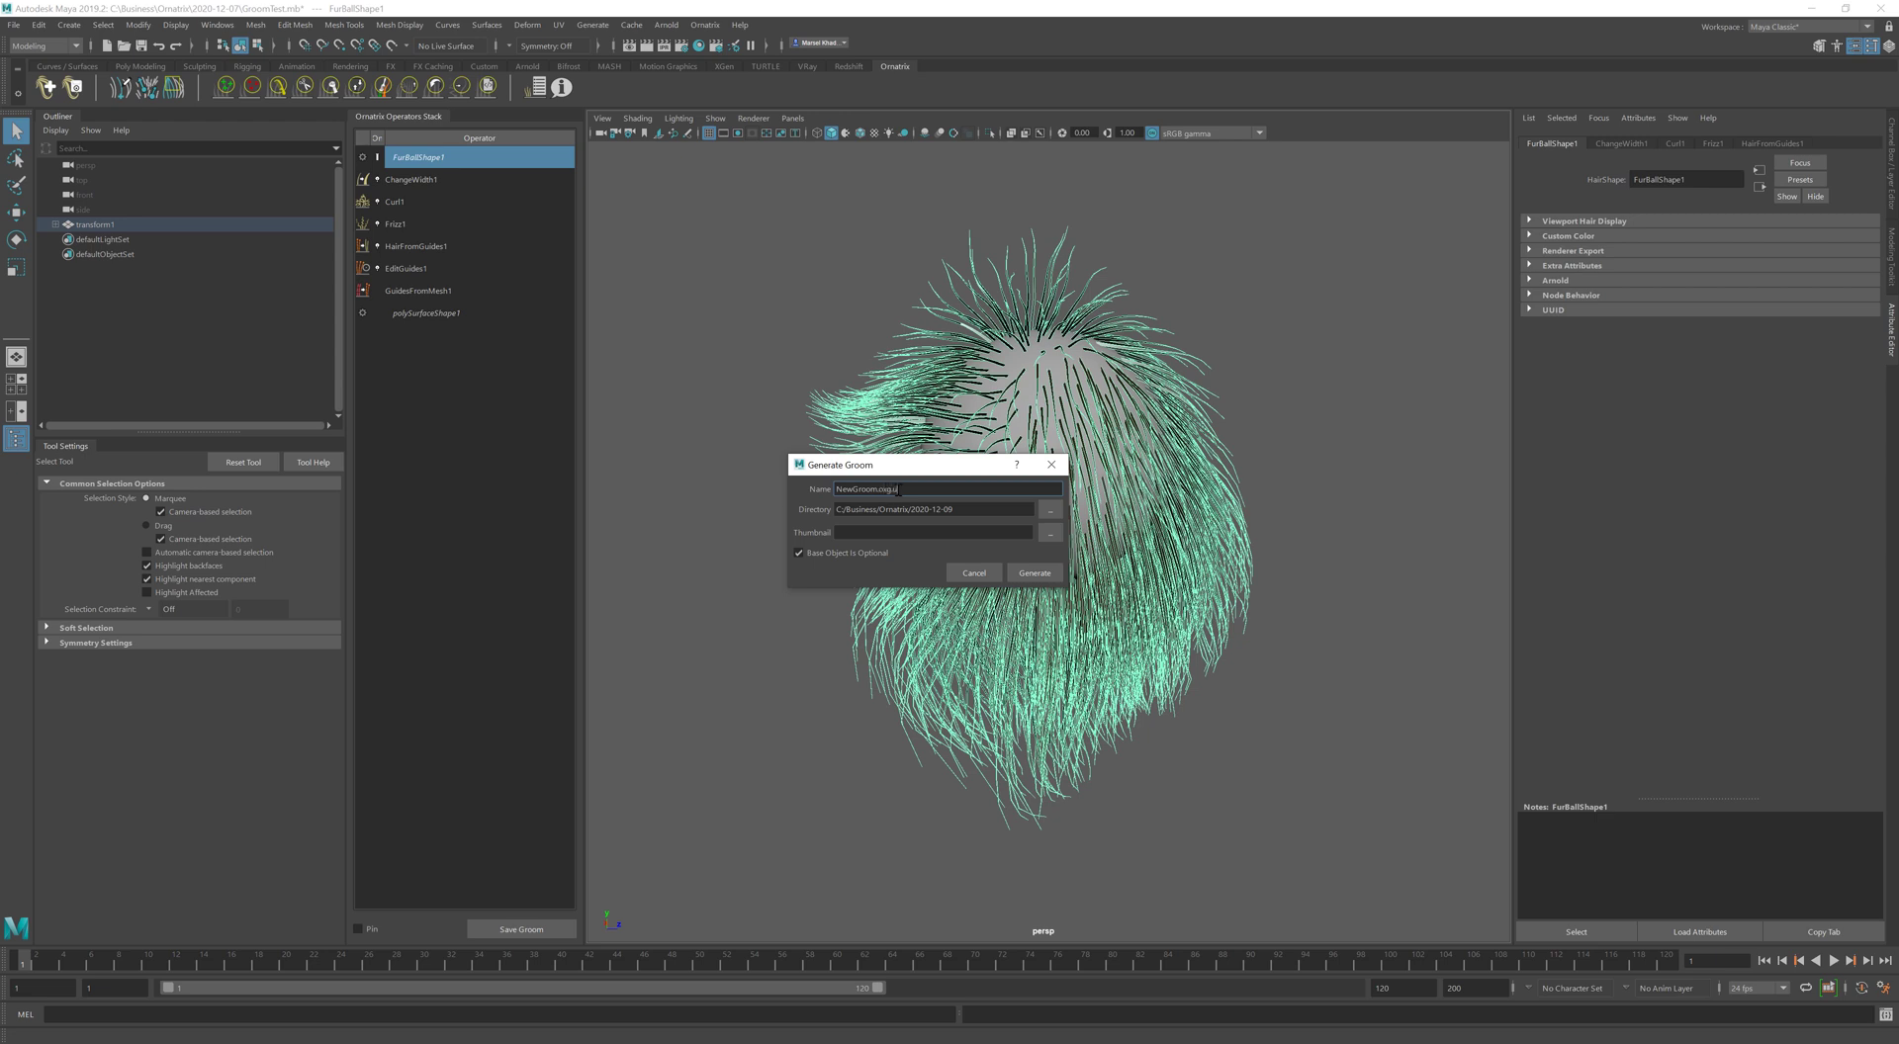
pyautogui.write('a')
pyautogui.moveTo(948, 471)
pyautogui.mouseDown()
pyautogui.moveTo(925, 500)
pyautogui.moveTo(881, 500)
pyautogui.moveTo(943, 498)
pyautogui.mouseUp()
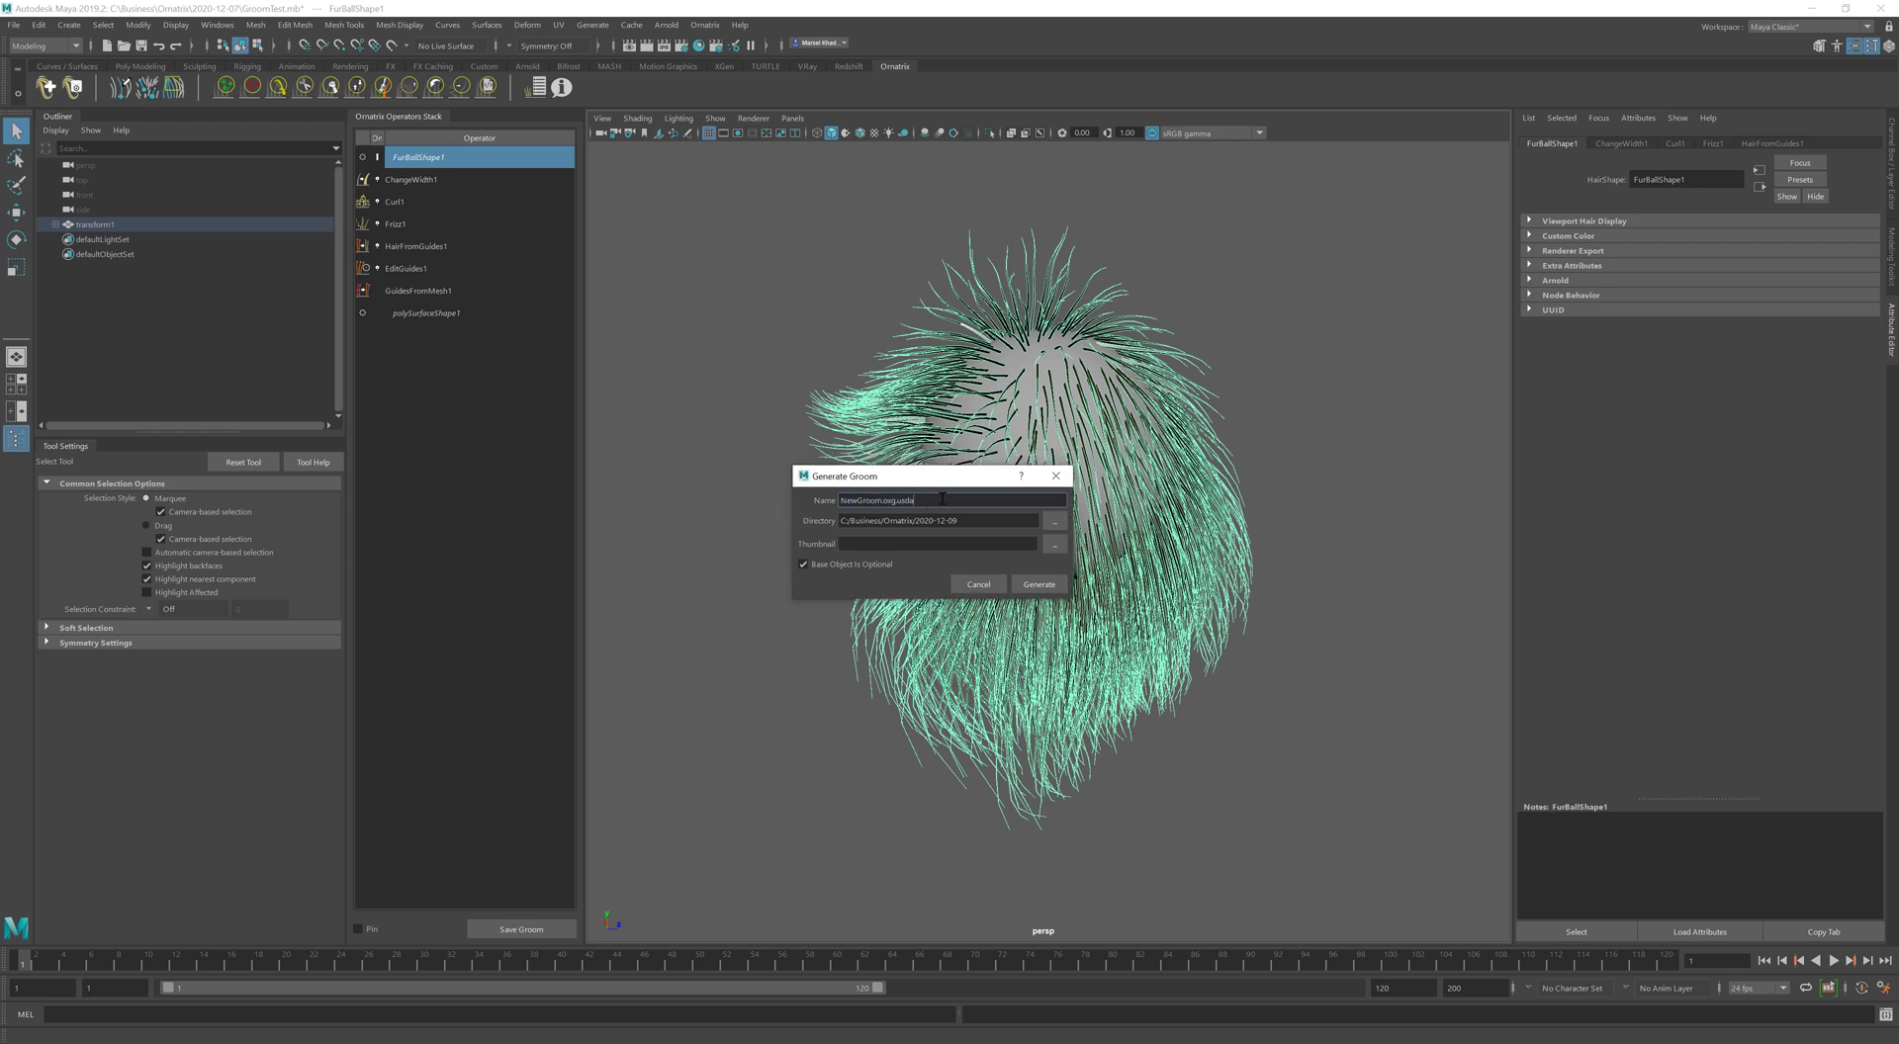
pyautogui.click(1040, 585)
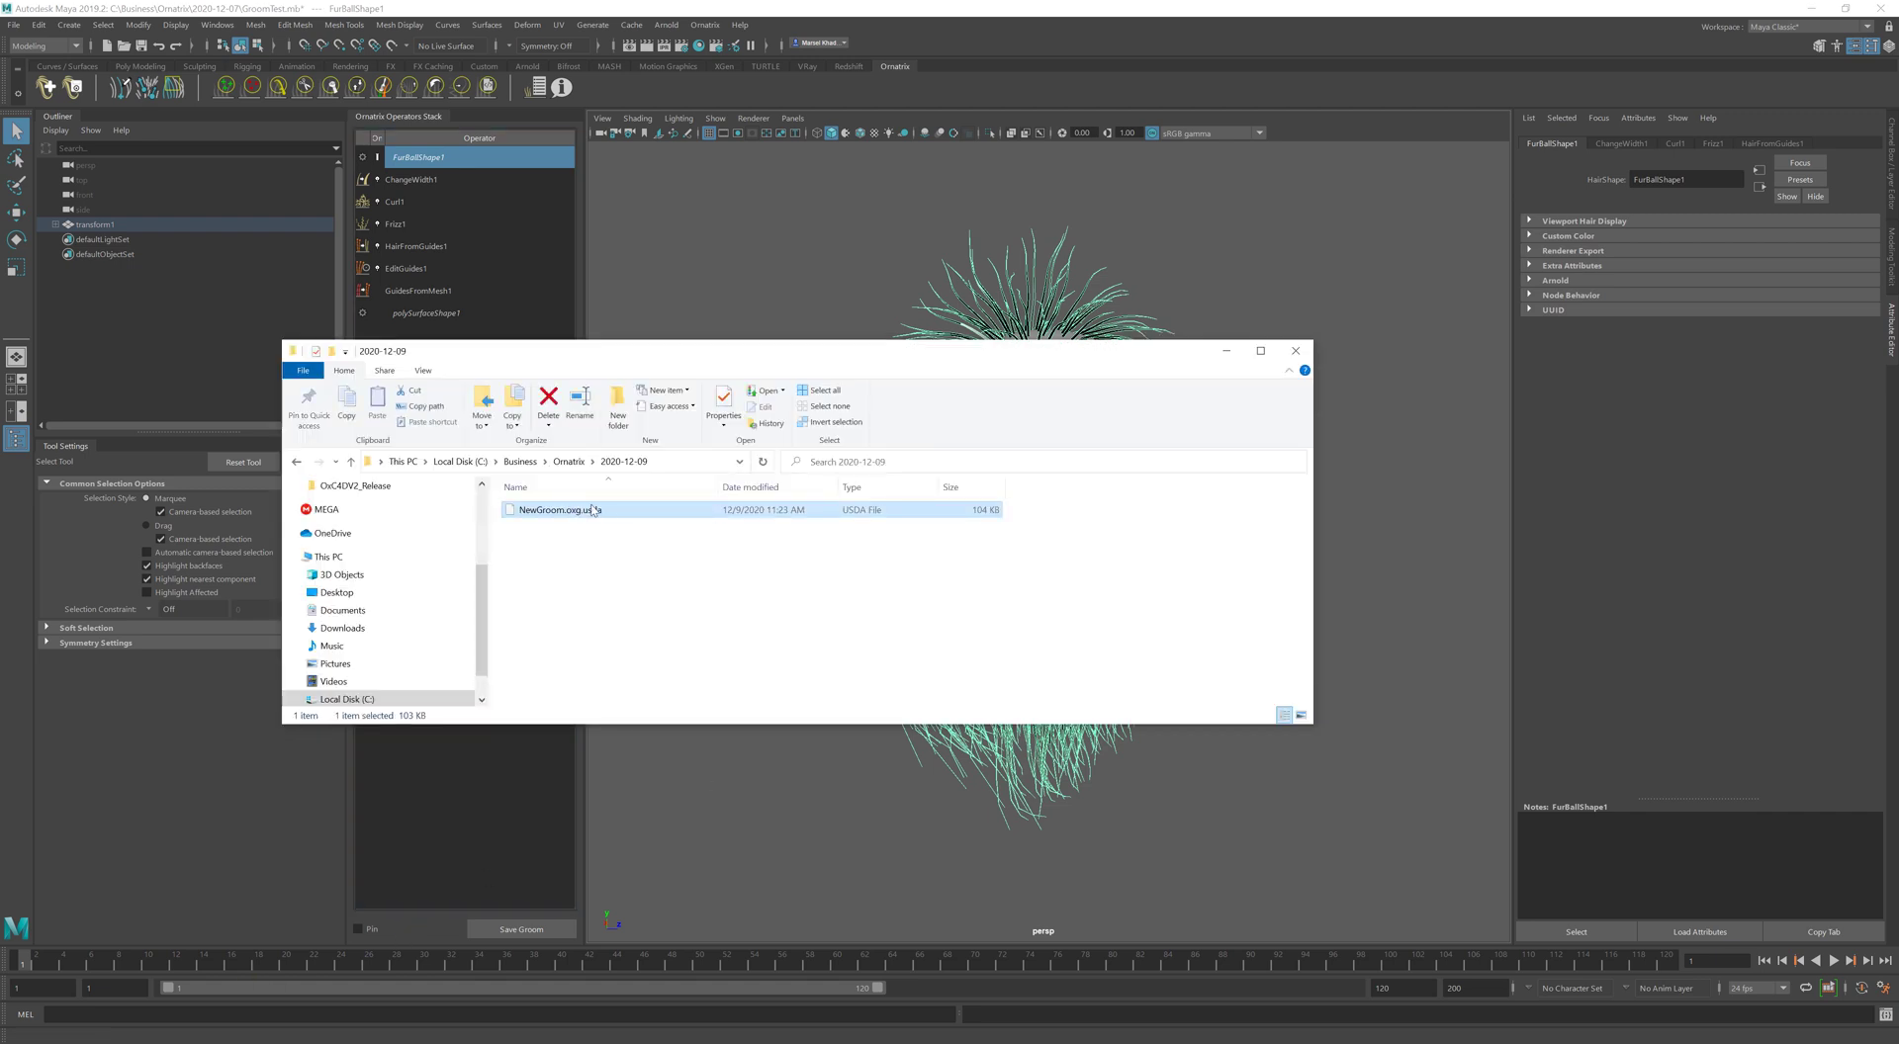
# Open NewGroom.oxg.usda in Notepad++ and examine its mesh and operator definitions
pyautogui.moveTo(592, 509); pyautogui.dragTo(956, 413)
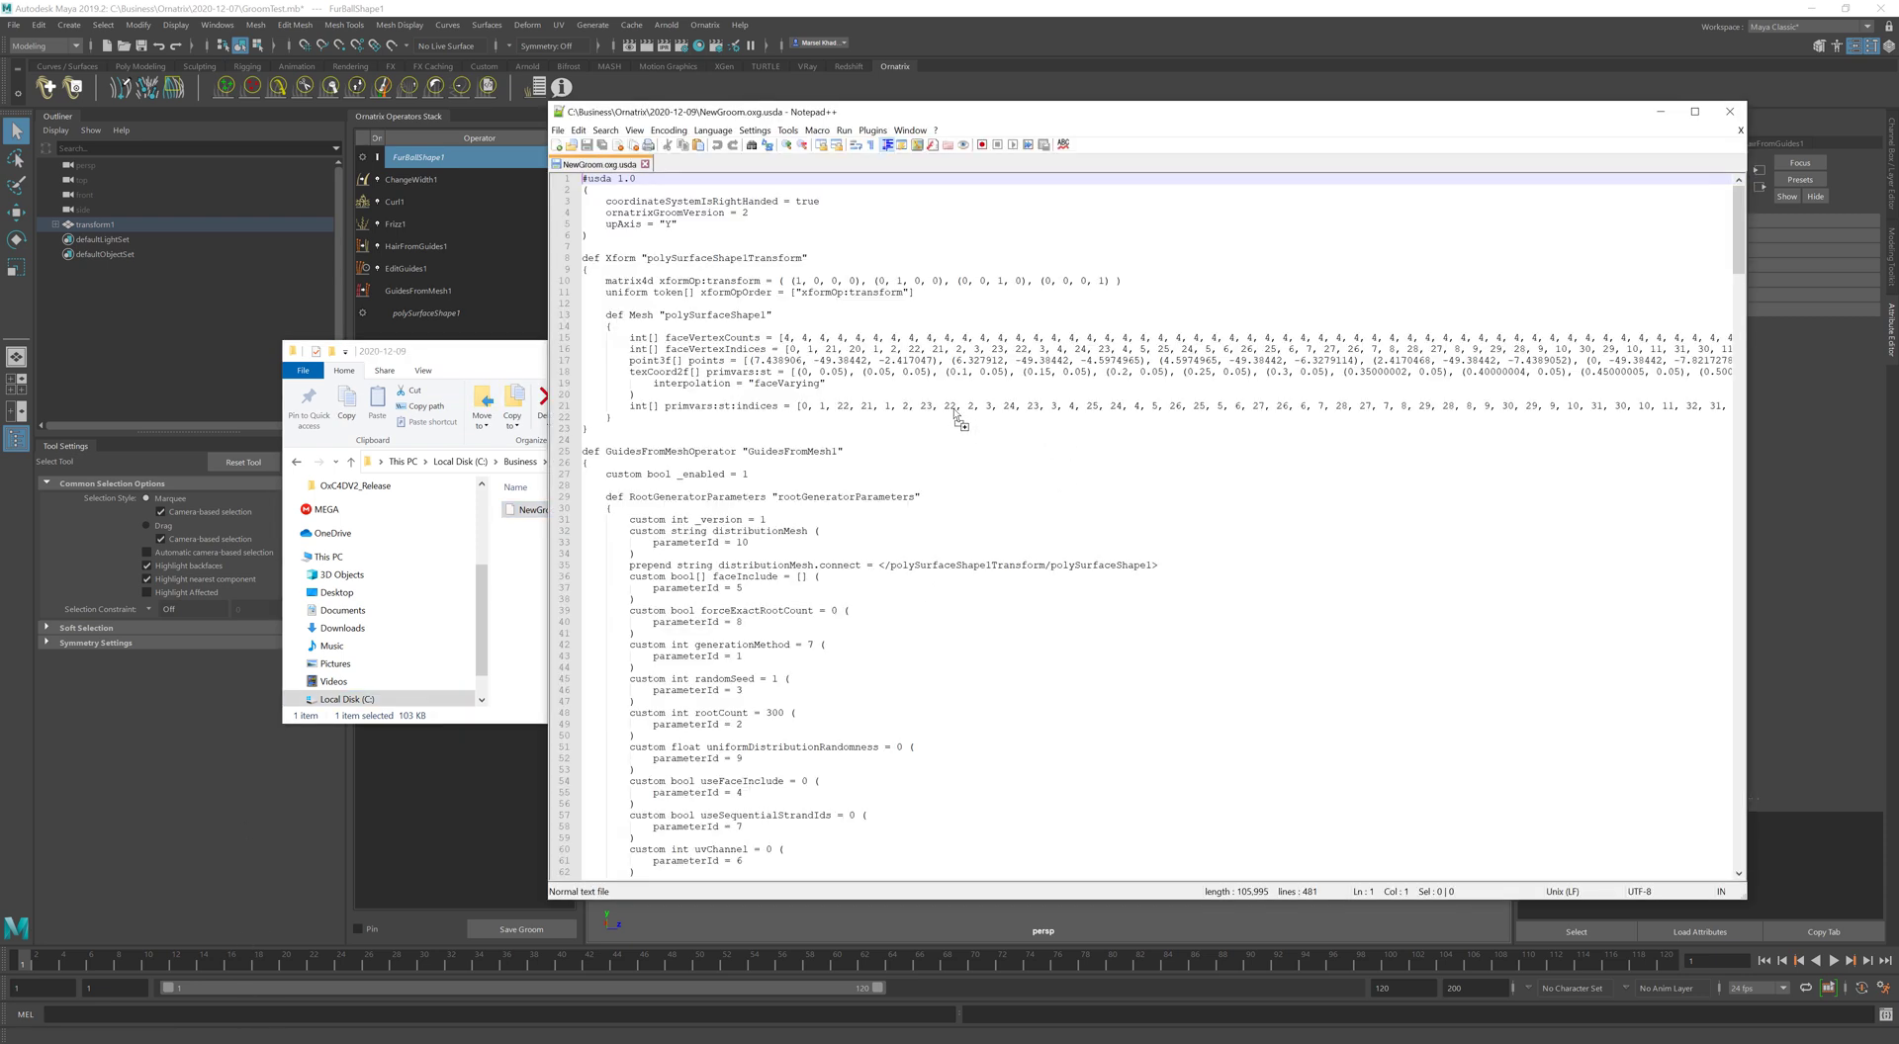
pyautogui.click(895, 318)
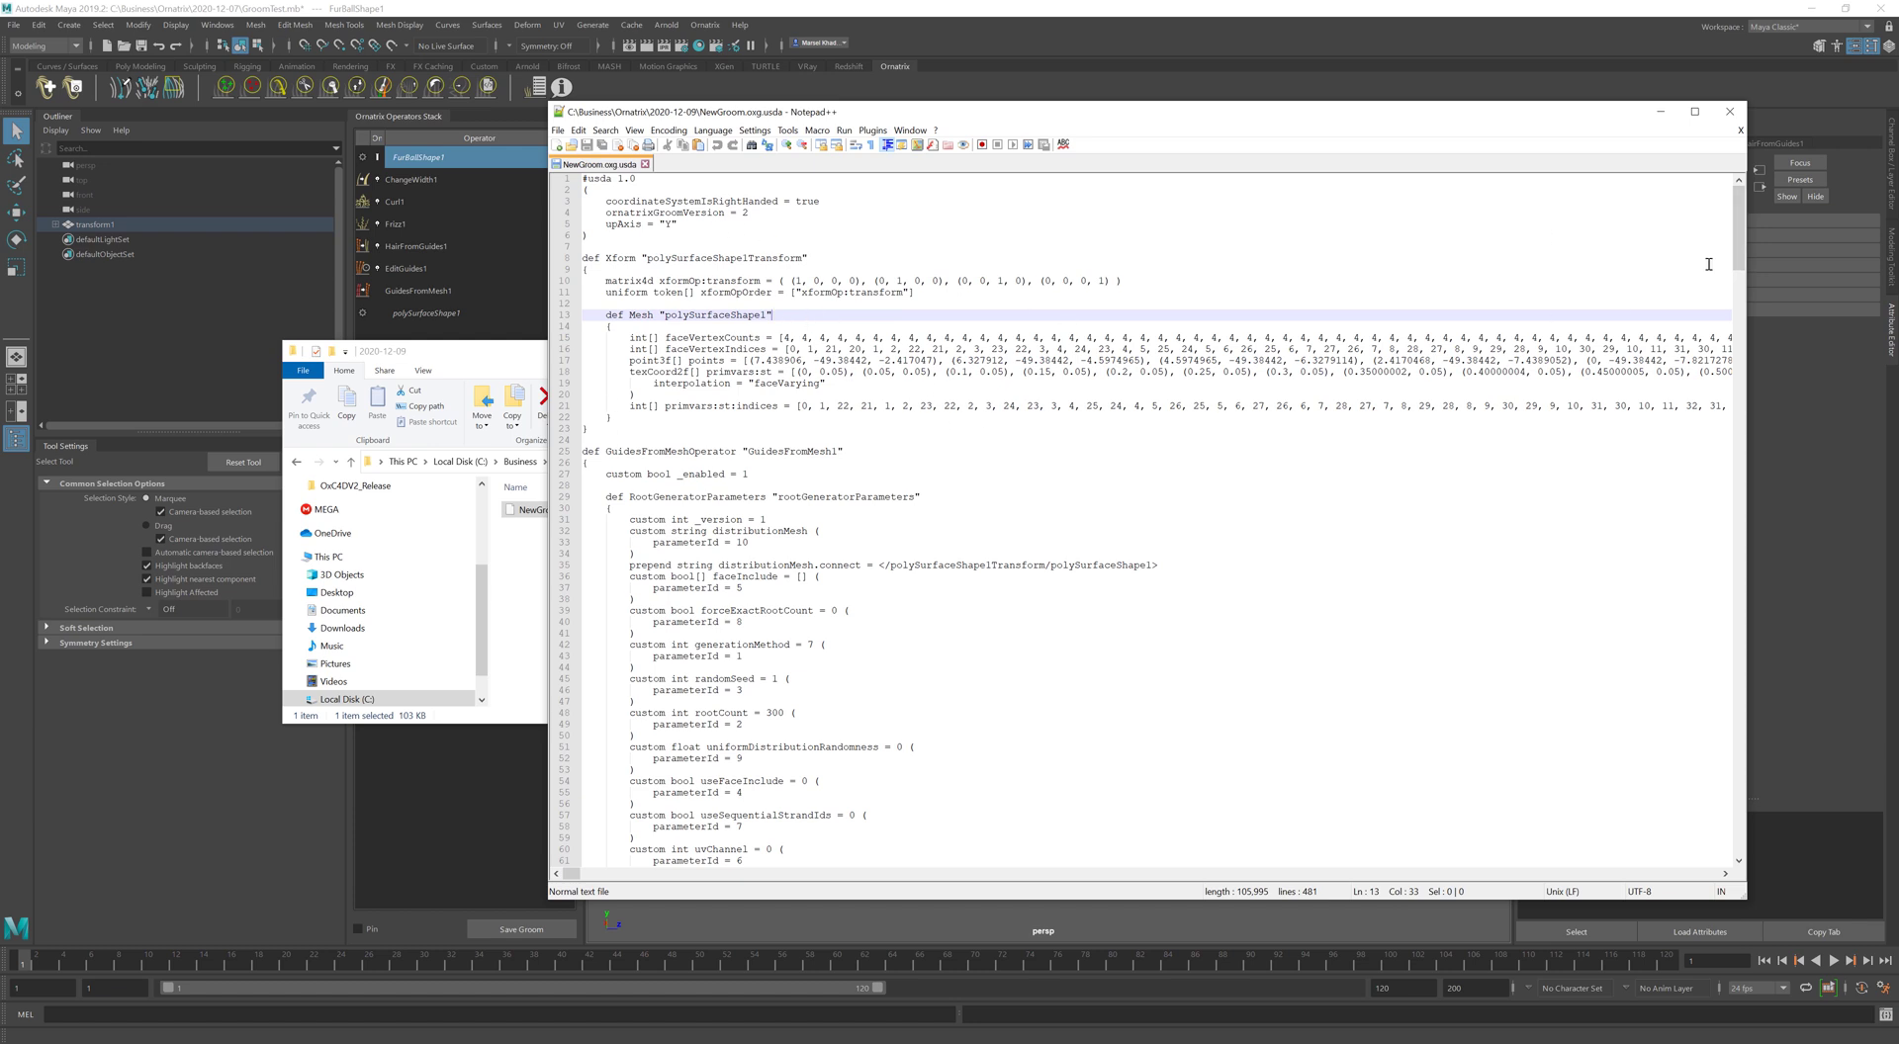
pyautogui.moveTo(1737, 258); pyautogui.dragTo(1701, 237)
pyautogui.click(1660, 111)
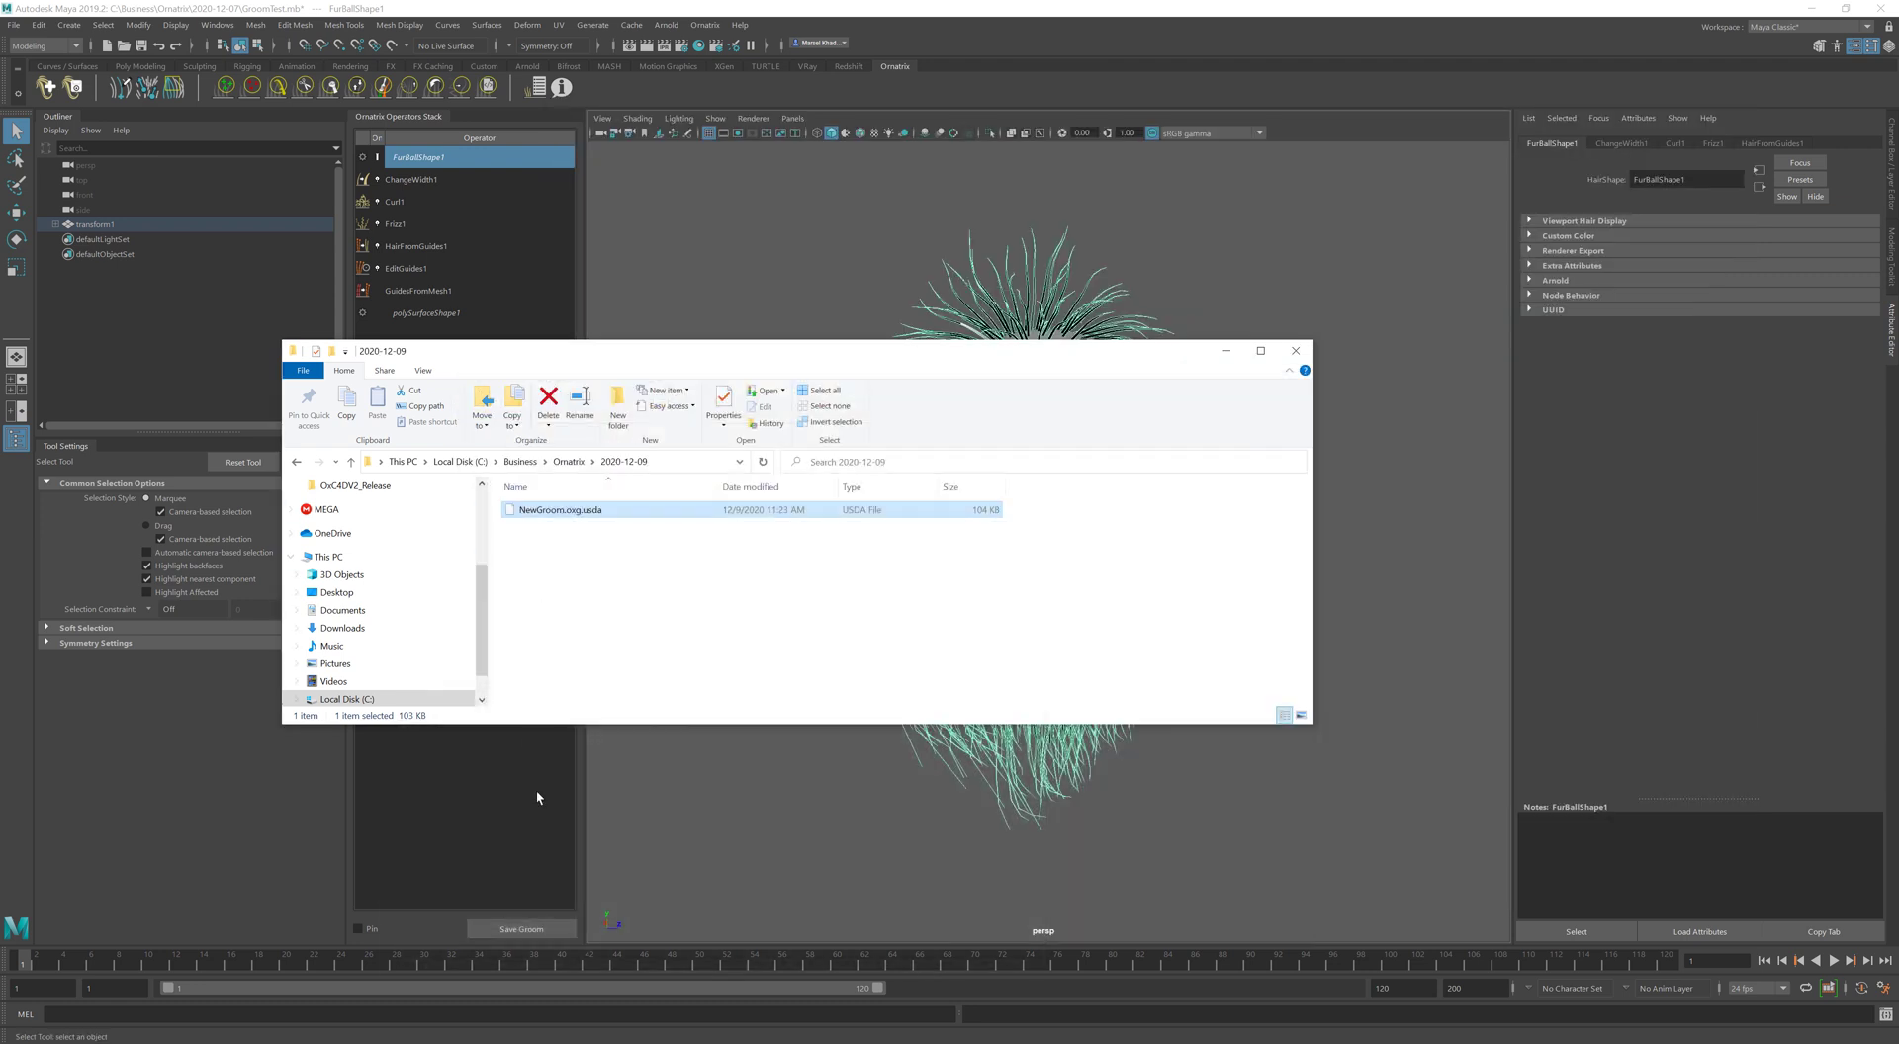
# Launch Unreal Engine 4.25.4 from the Epic Games Launcher and open the recent project MyProject7
pyautogui.hotkey('alt', 'Tab')
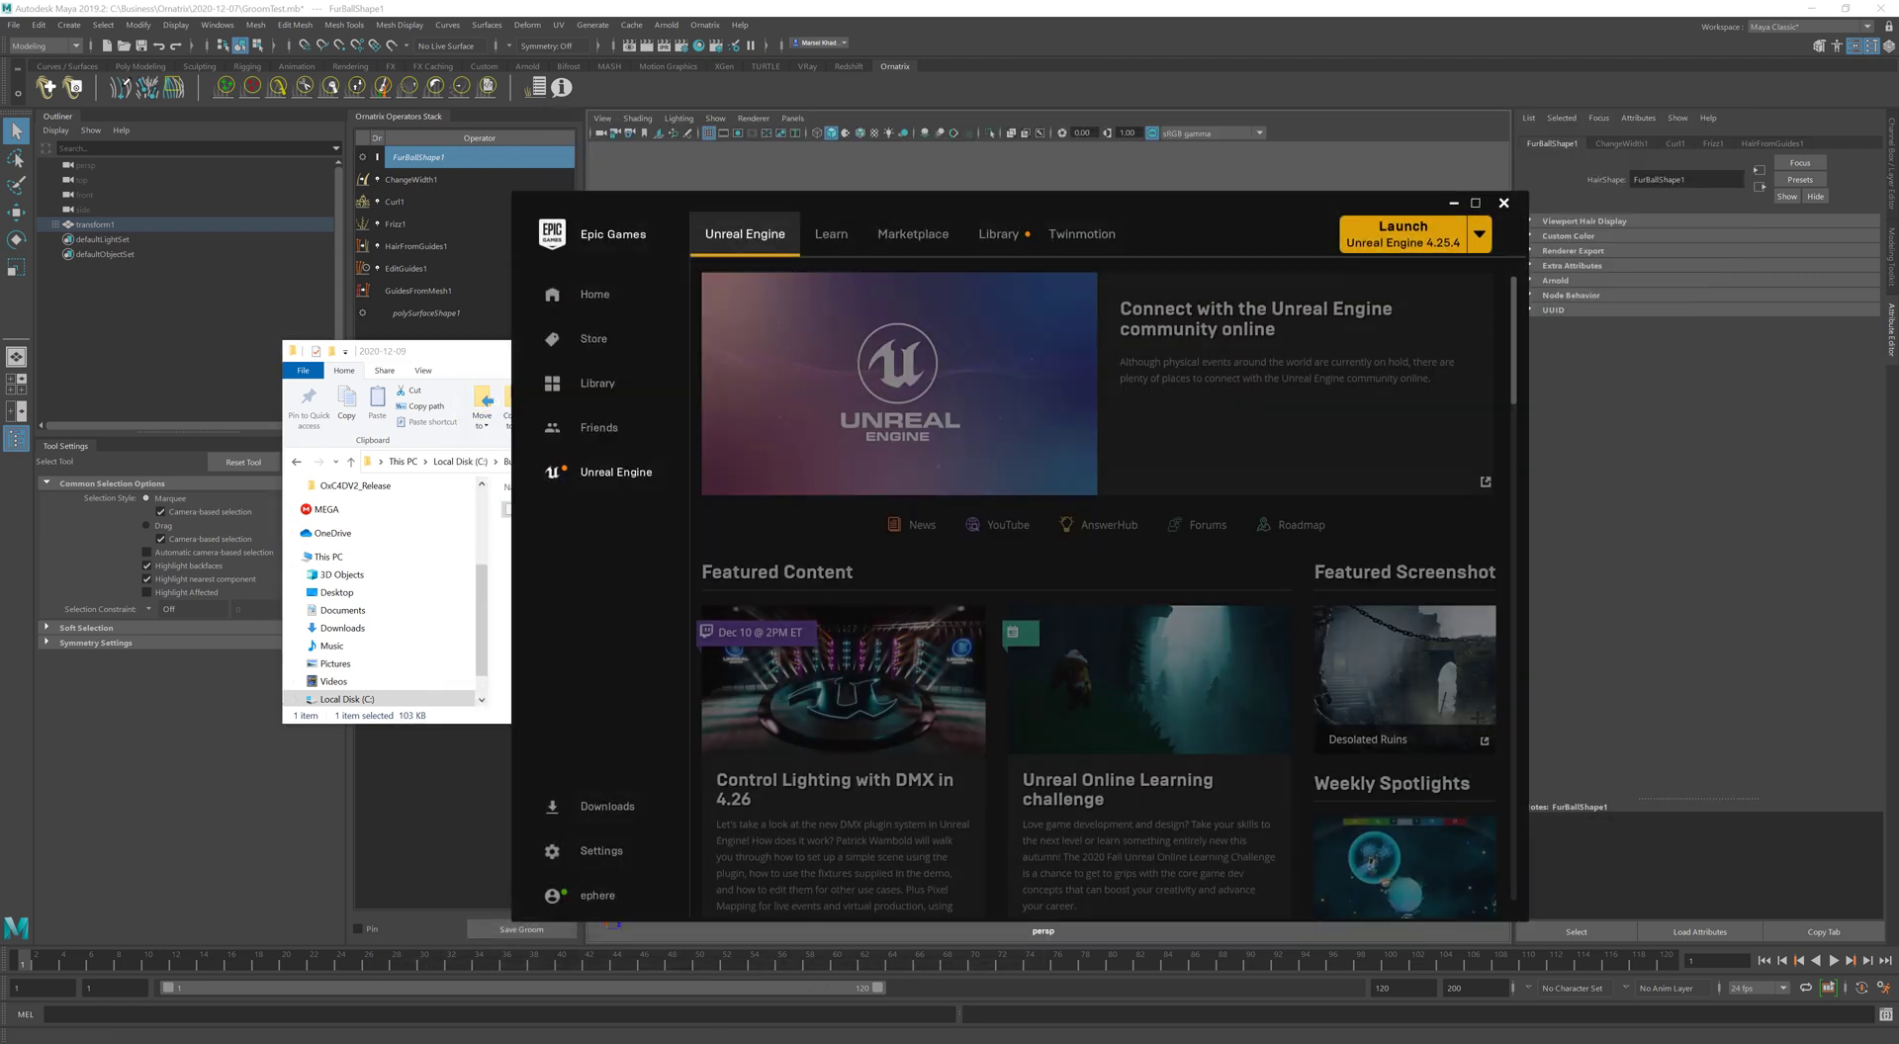
pyautogui.moveTo(788, 201); pyautogui.dragTo(726, 204)
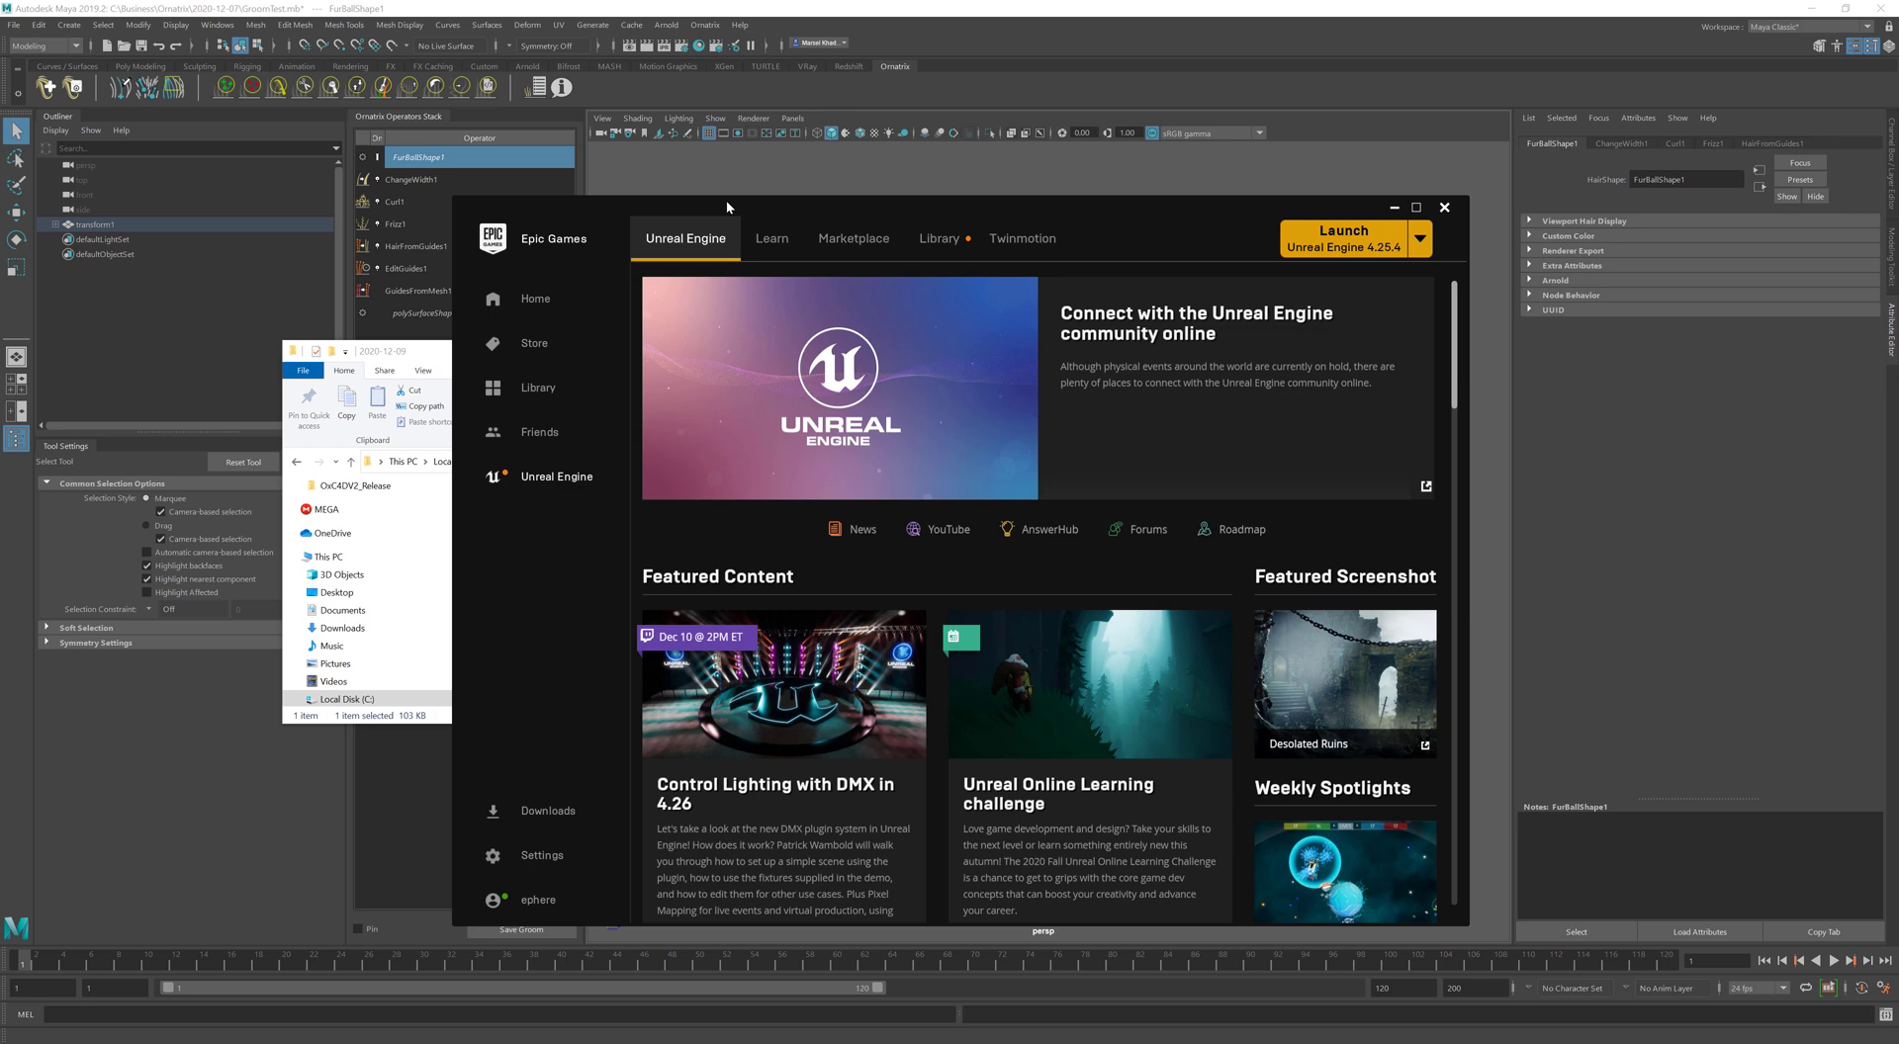
pyautogui.click(1342, 251)
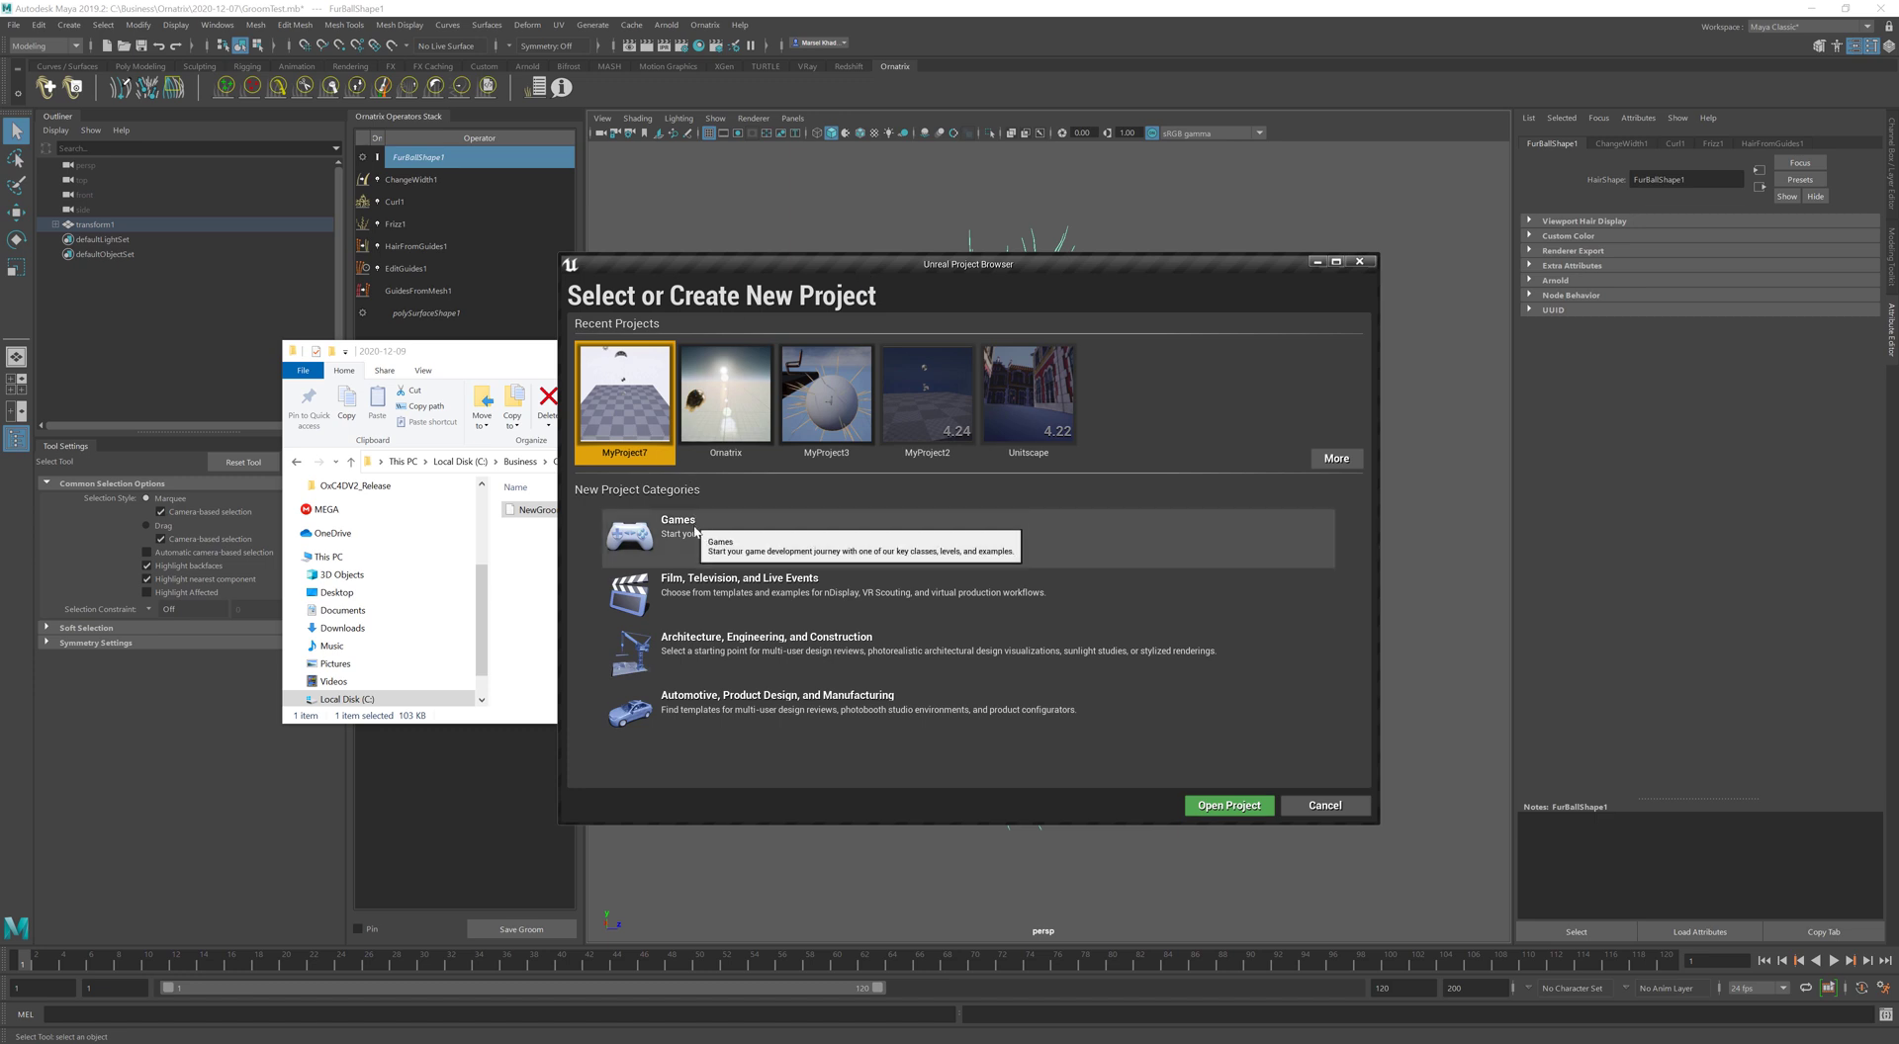
pyautogui.click(648, 595)
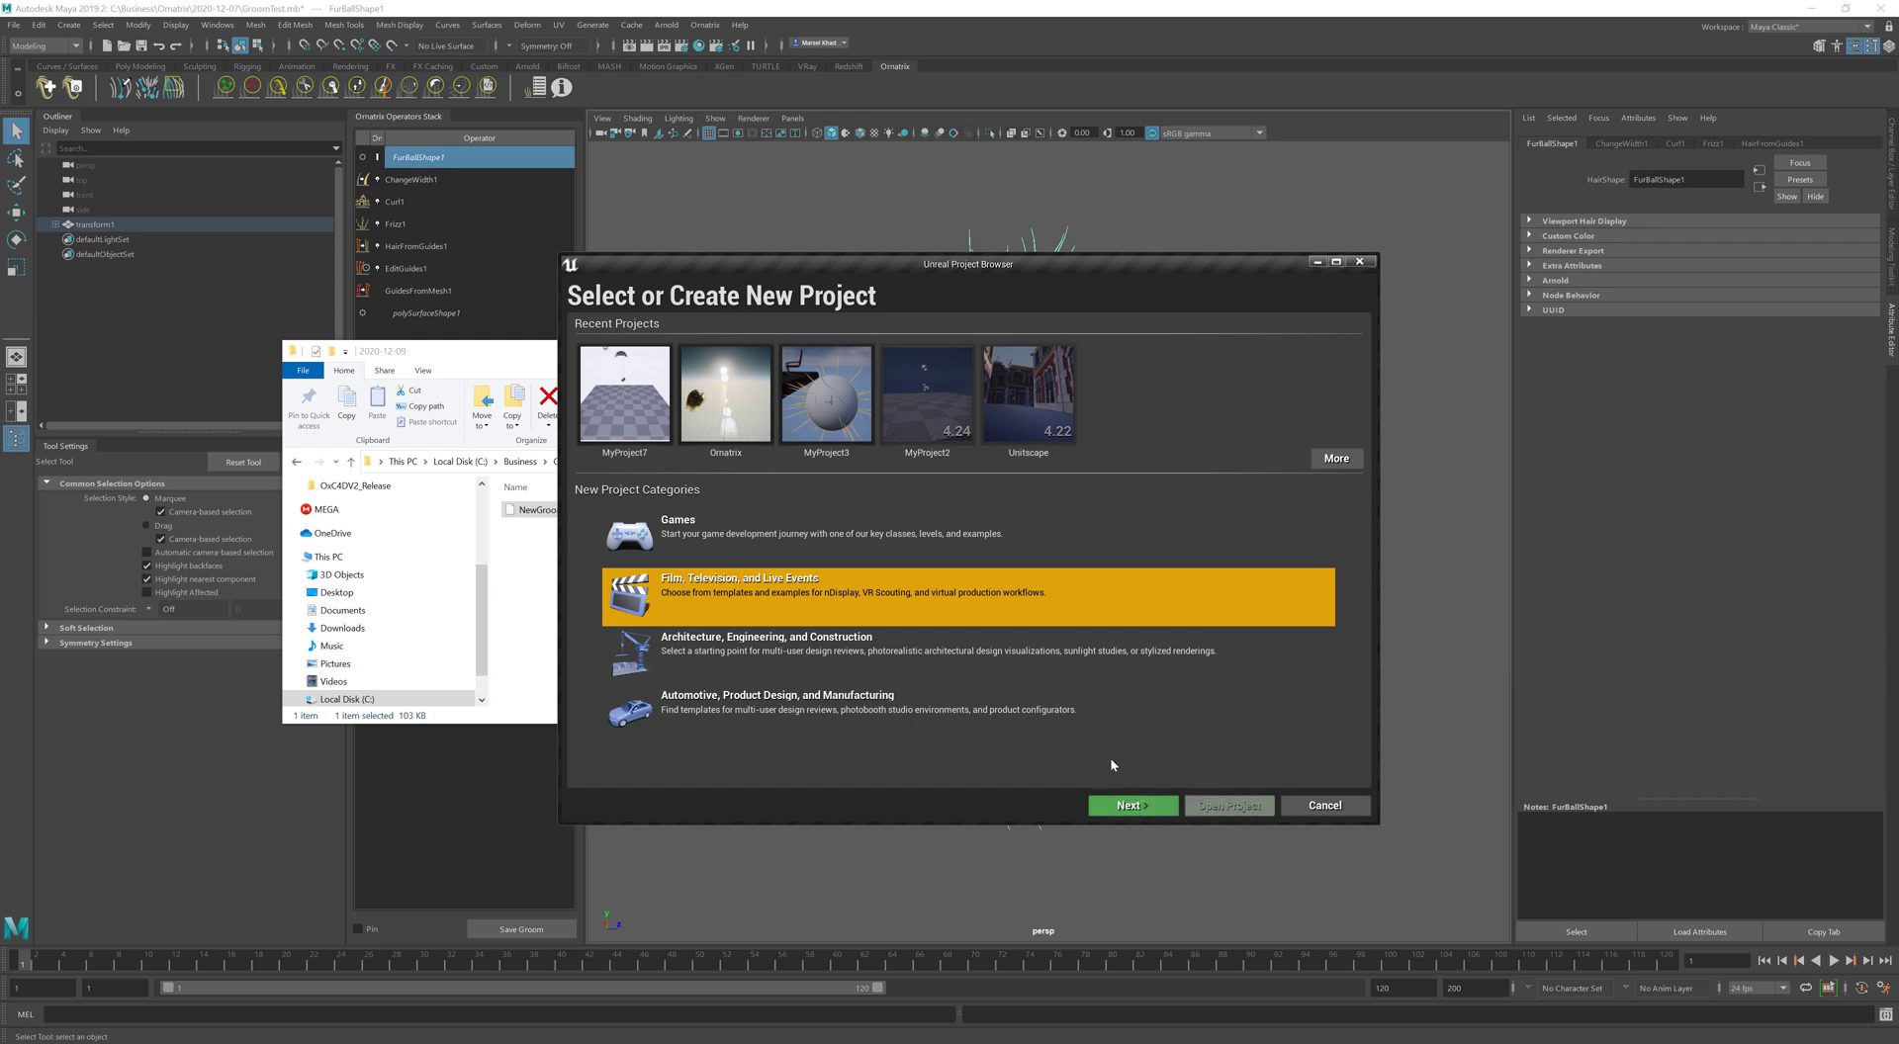
pyautogui.click(624, 401)
pyautogui.click(1223, 808)
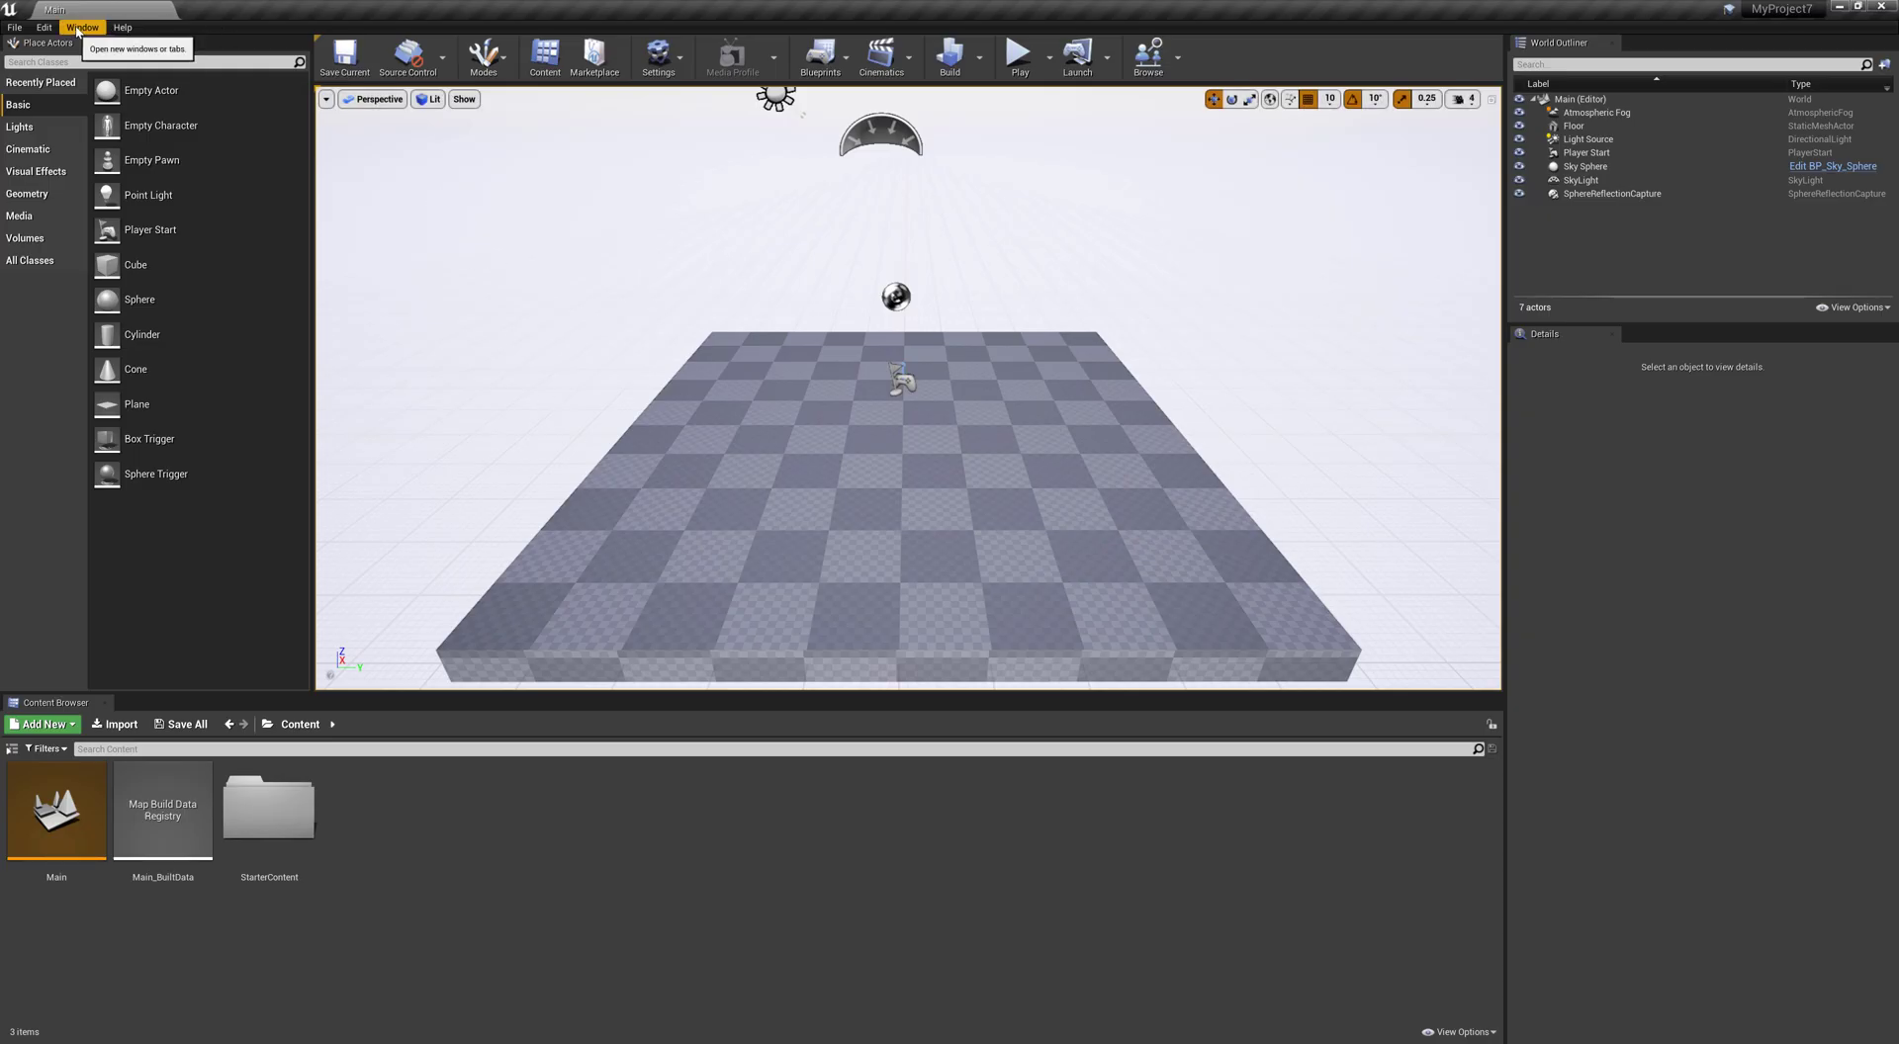
# Enable the installed Ornatrix plugin for the project and restart the editor
pyautogui.click(42, 27)
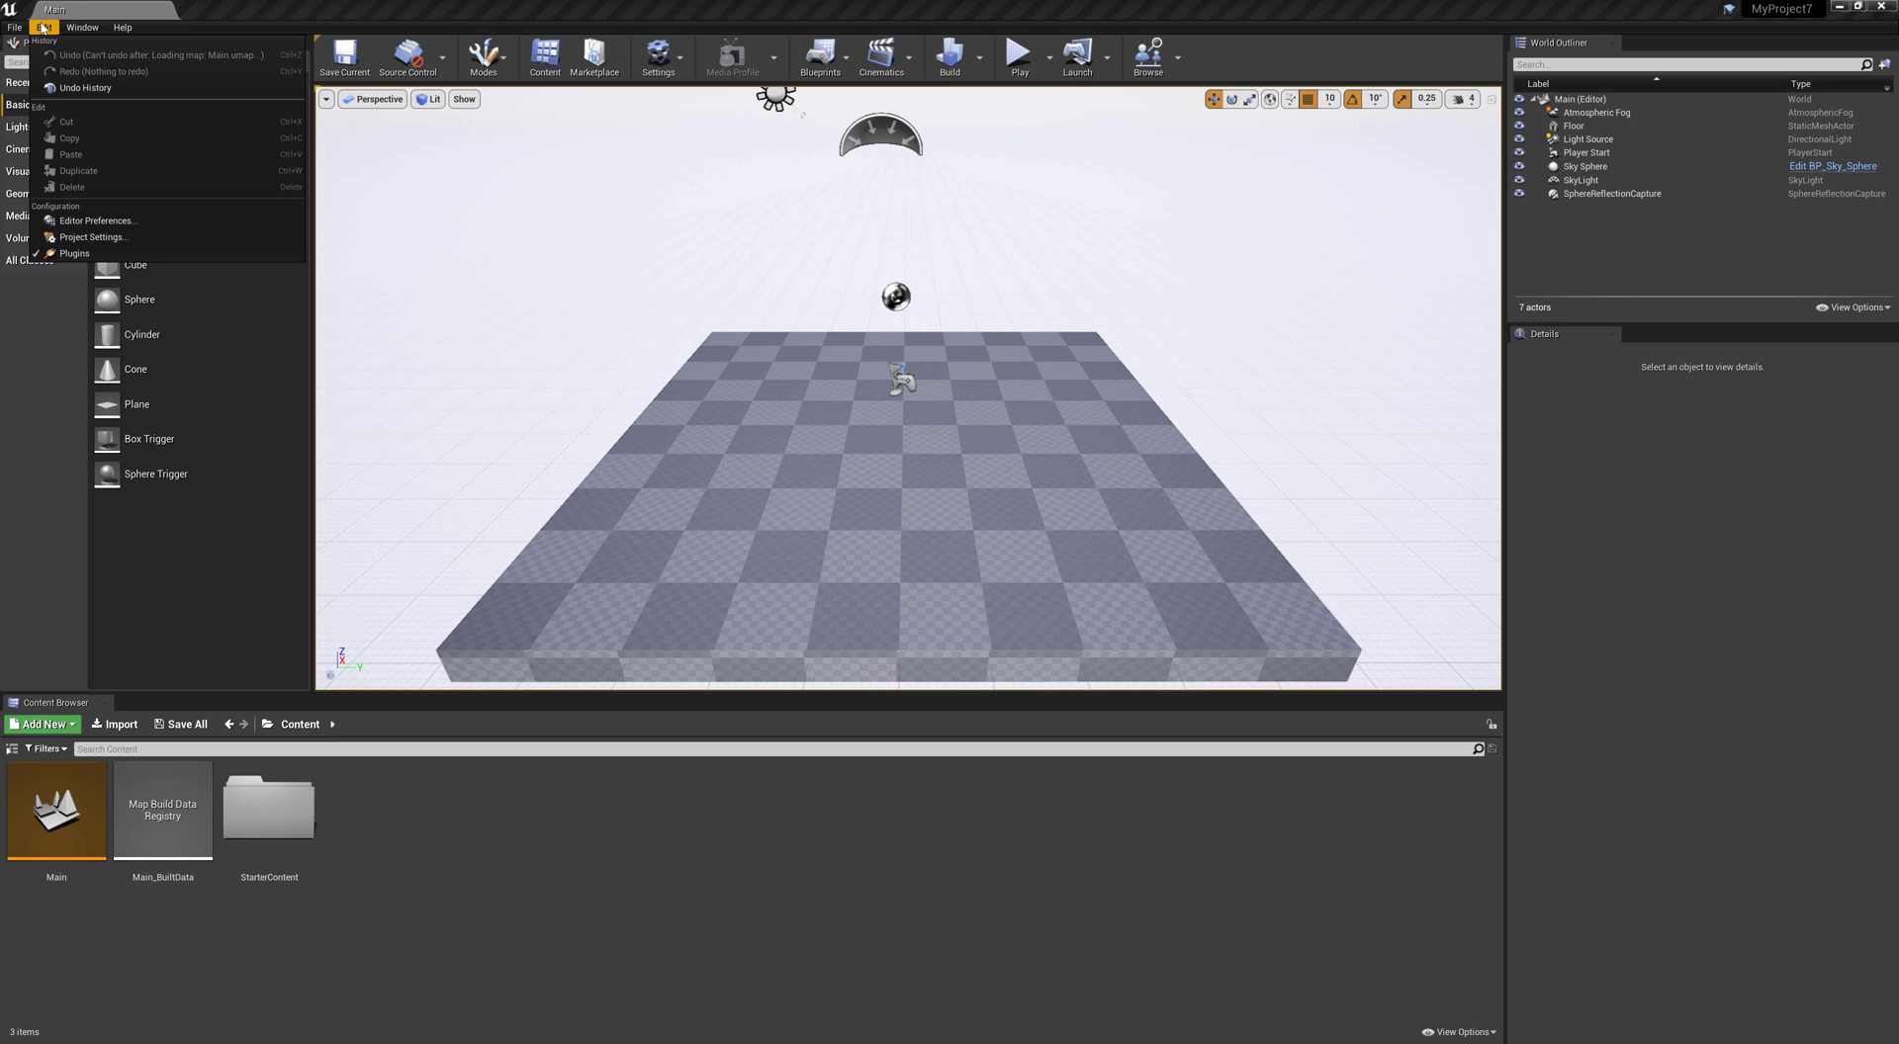
pyautogui.click(74, 253)
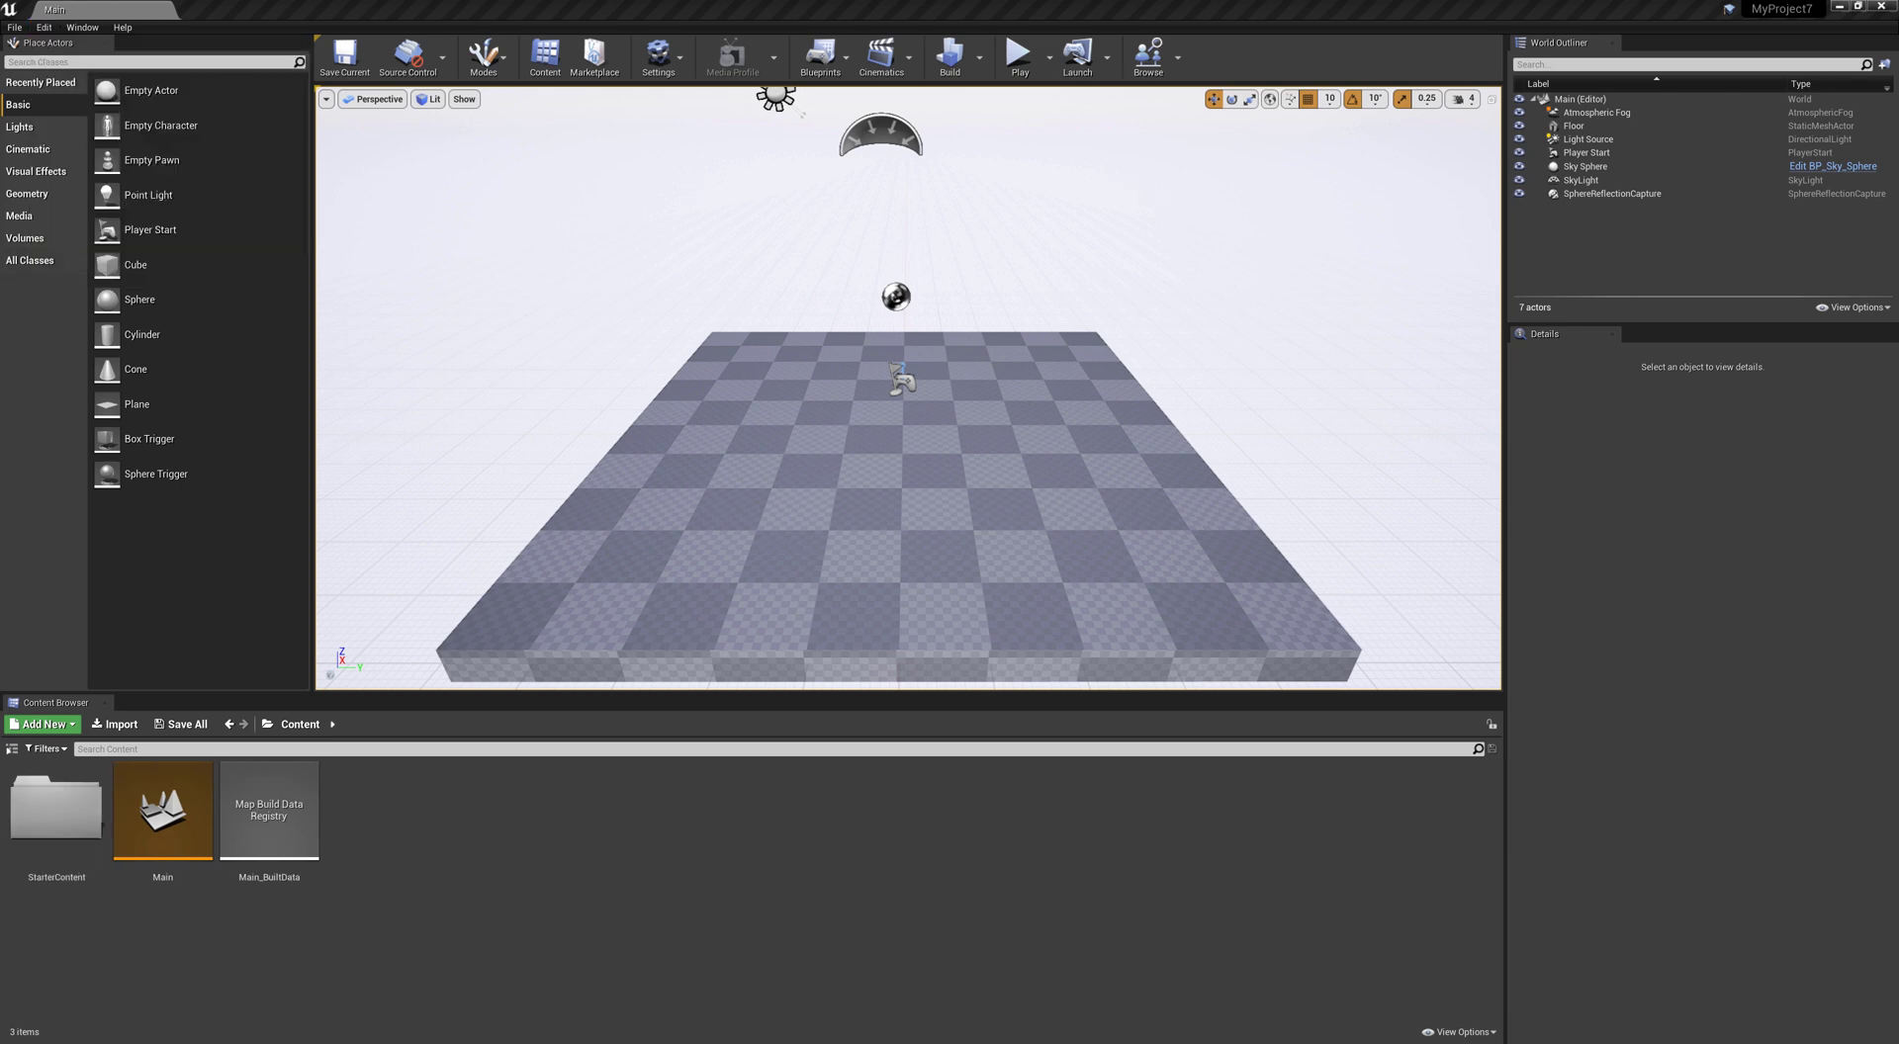
pyautogui.moveTo(674, 238); pyautogui.dragTo(724, 282)
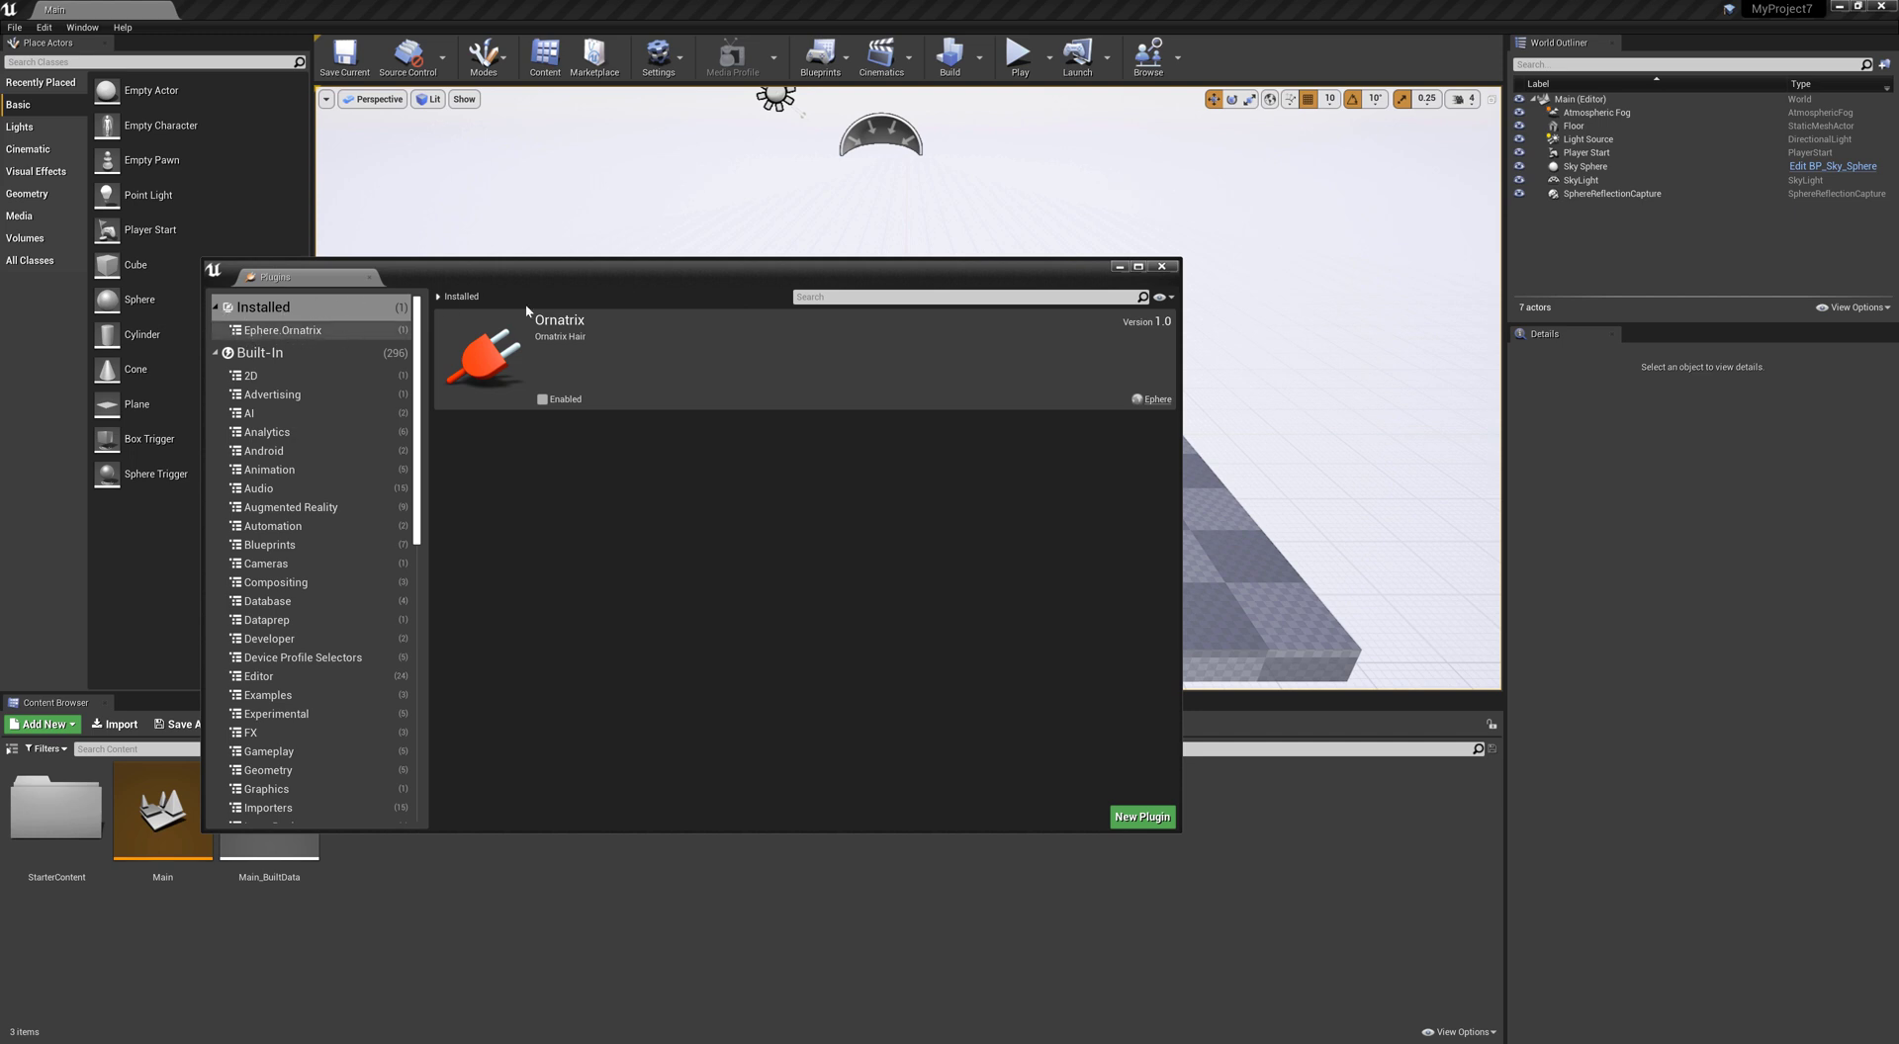
pyautogui.click(542, 399)
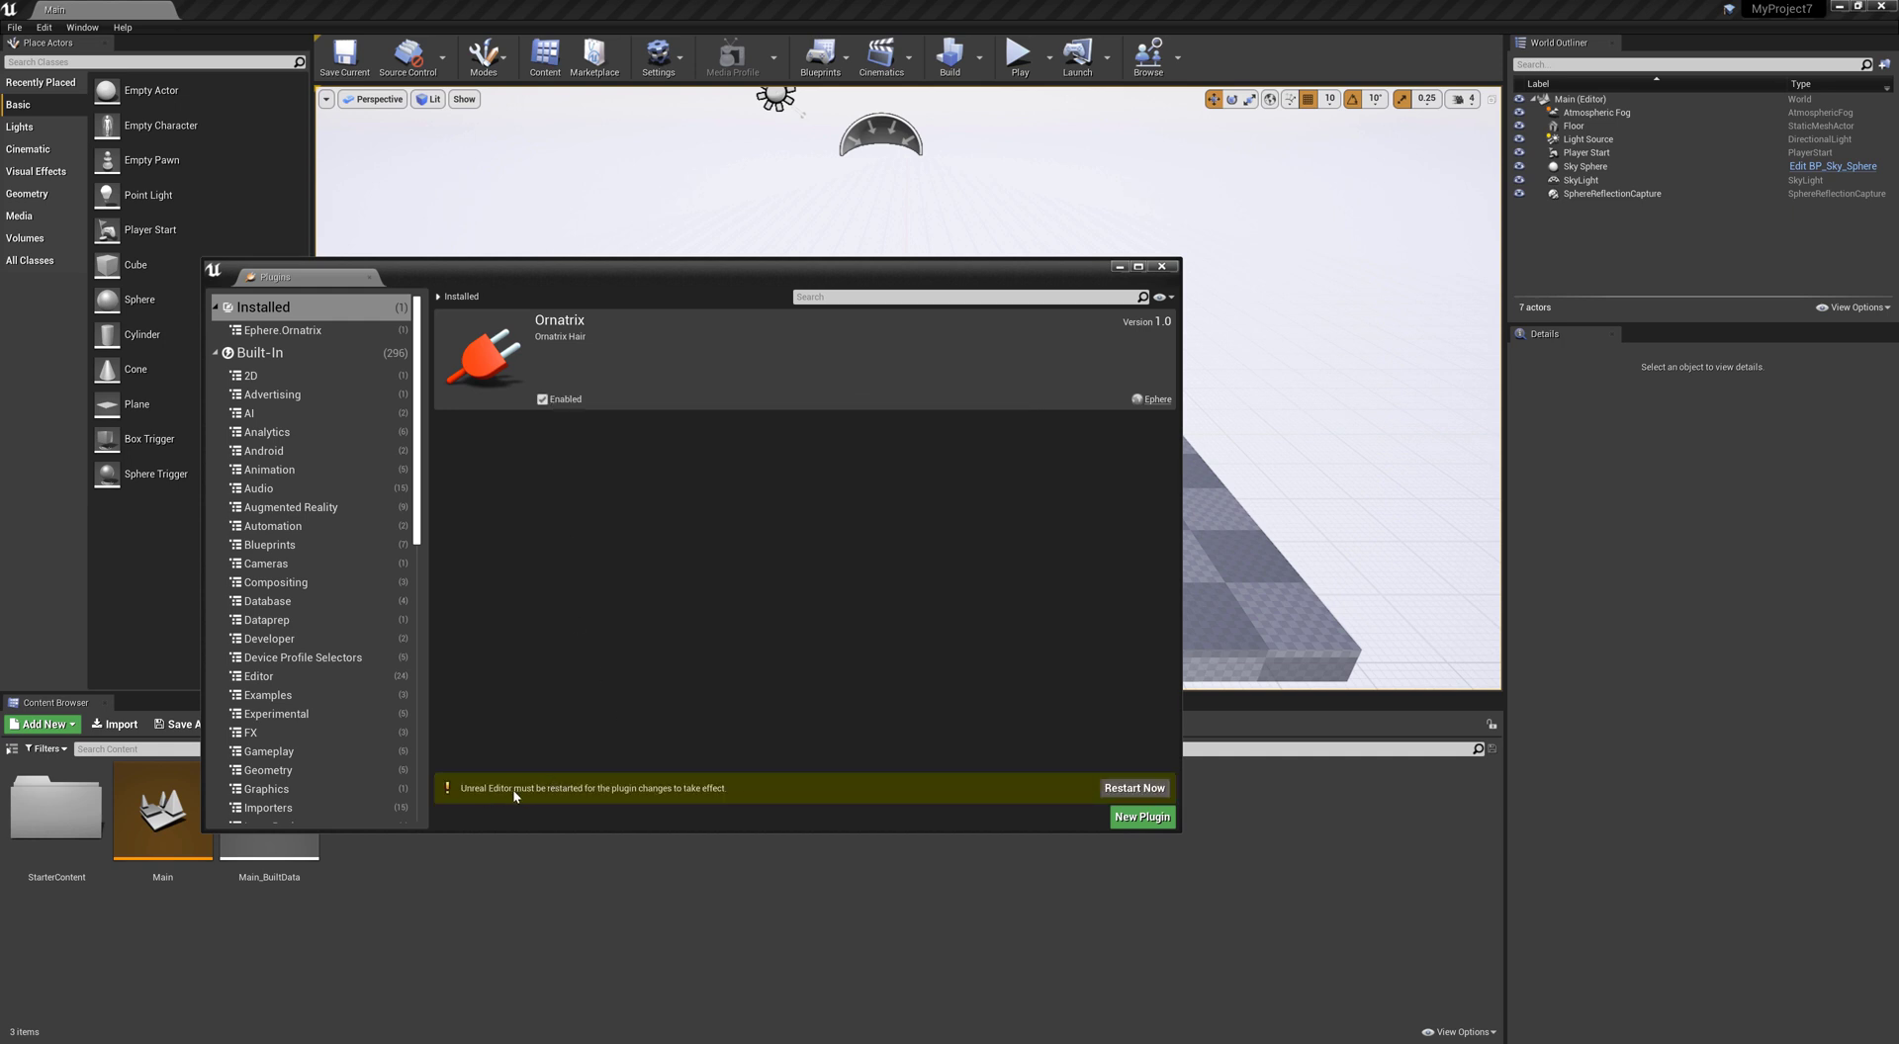
pyautogui.click(1124, 791)
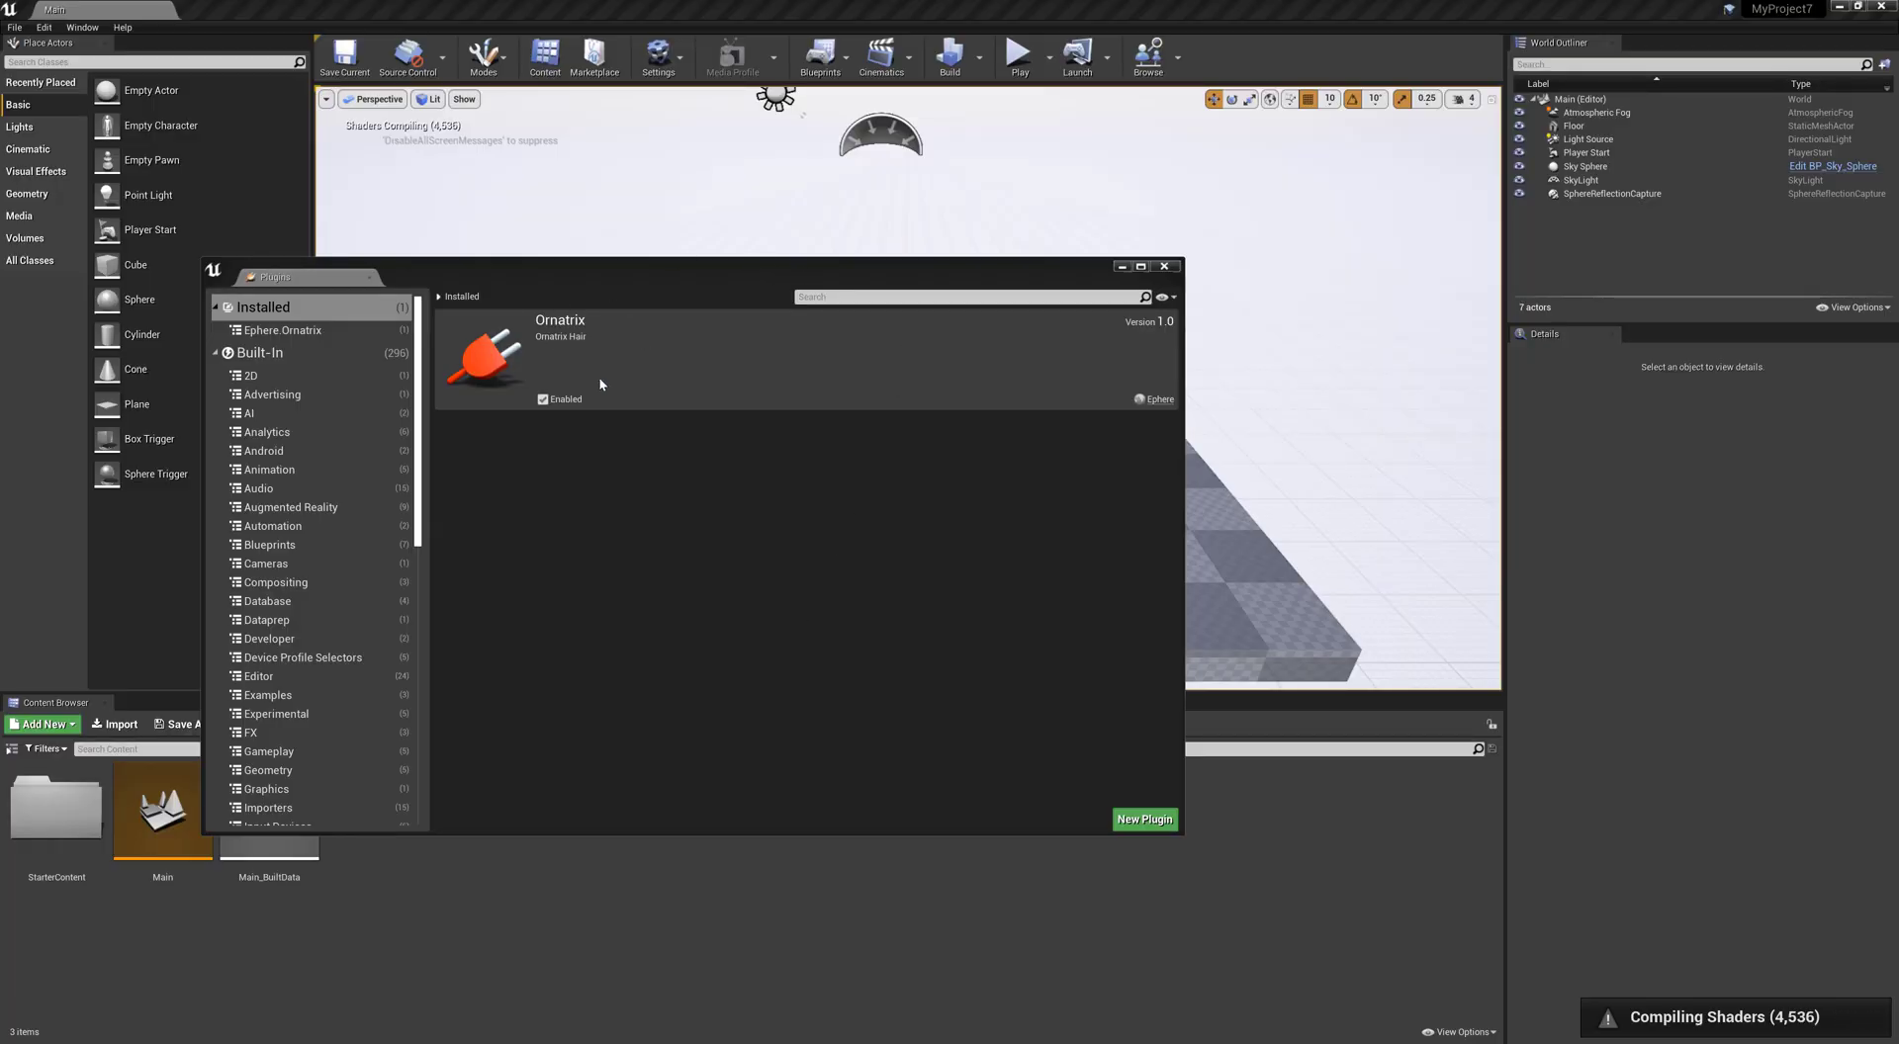
pyautogui.click(1165, 267)
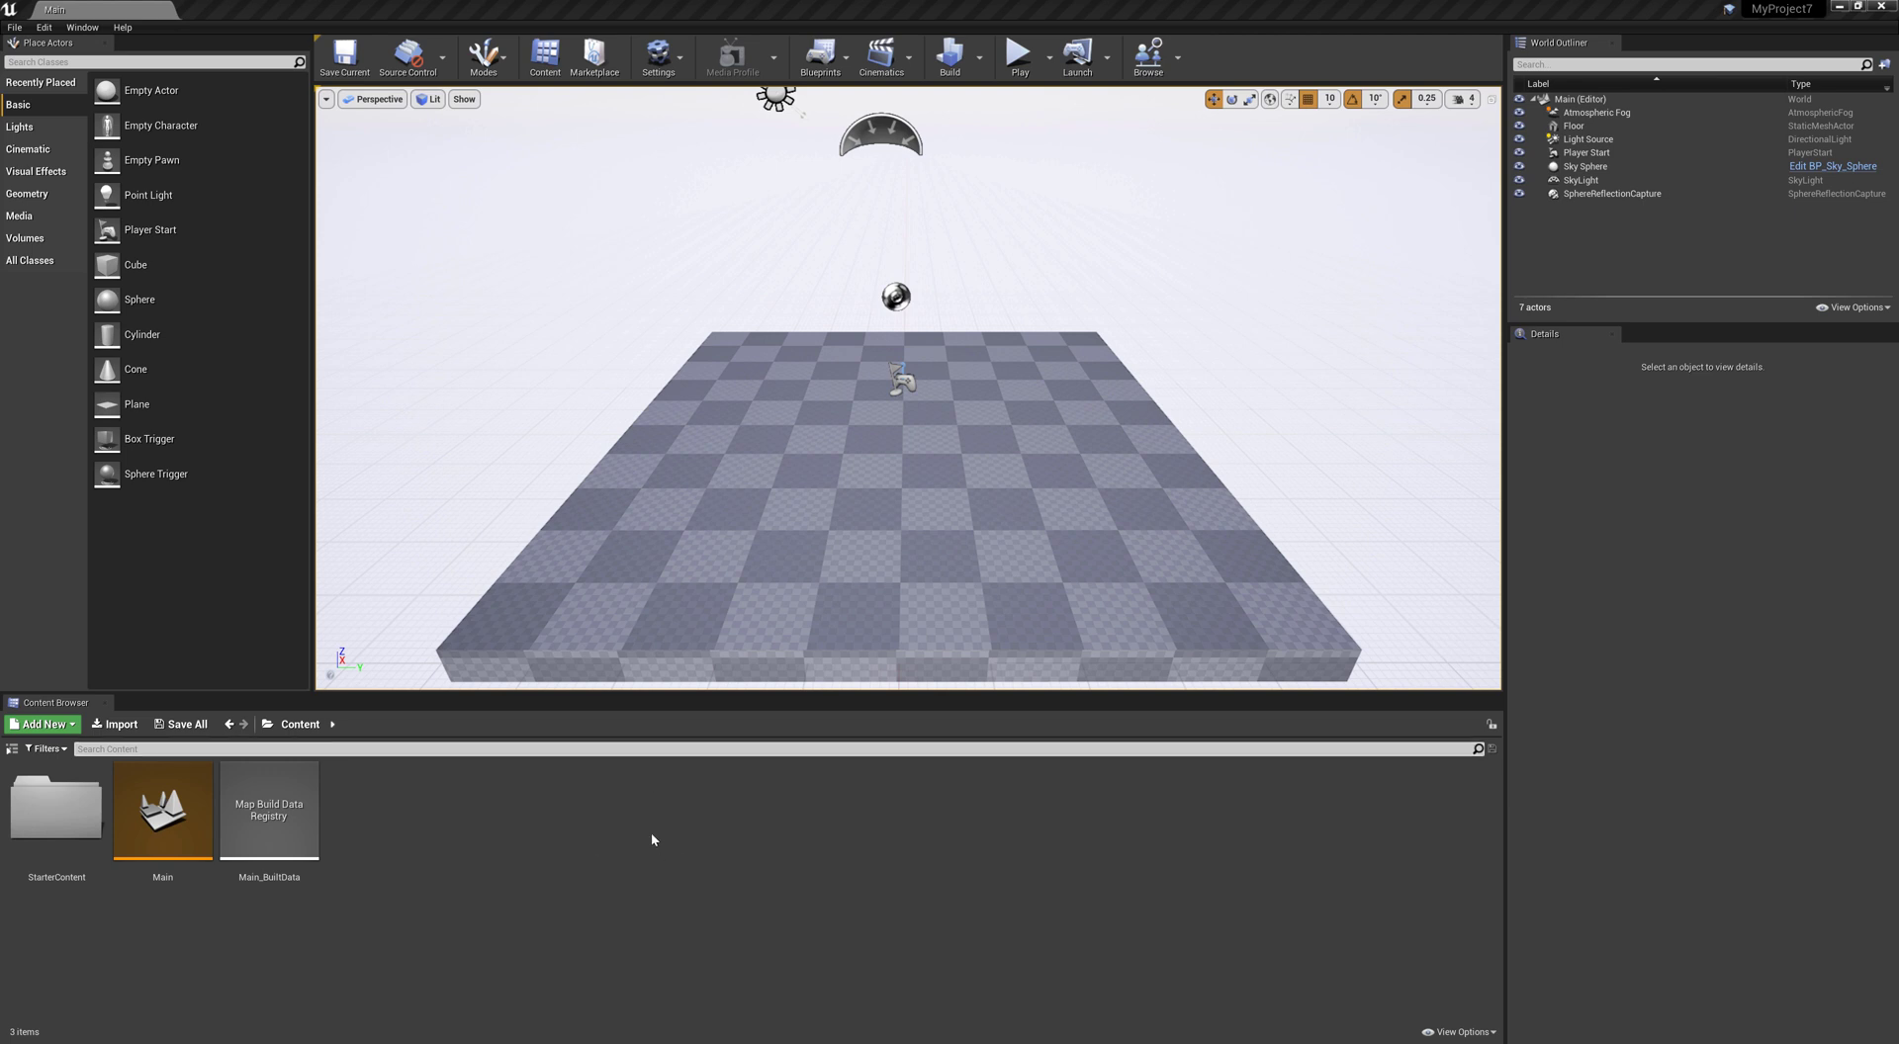
# Switch to File Explorer and copy the path of the 2020-12-09 folder that holds the groom file
pyautogui.moveTo(208, 1042)
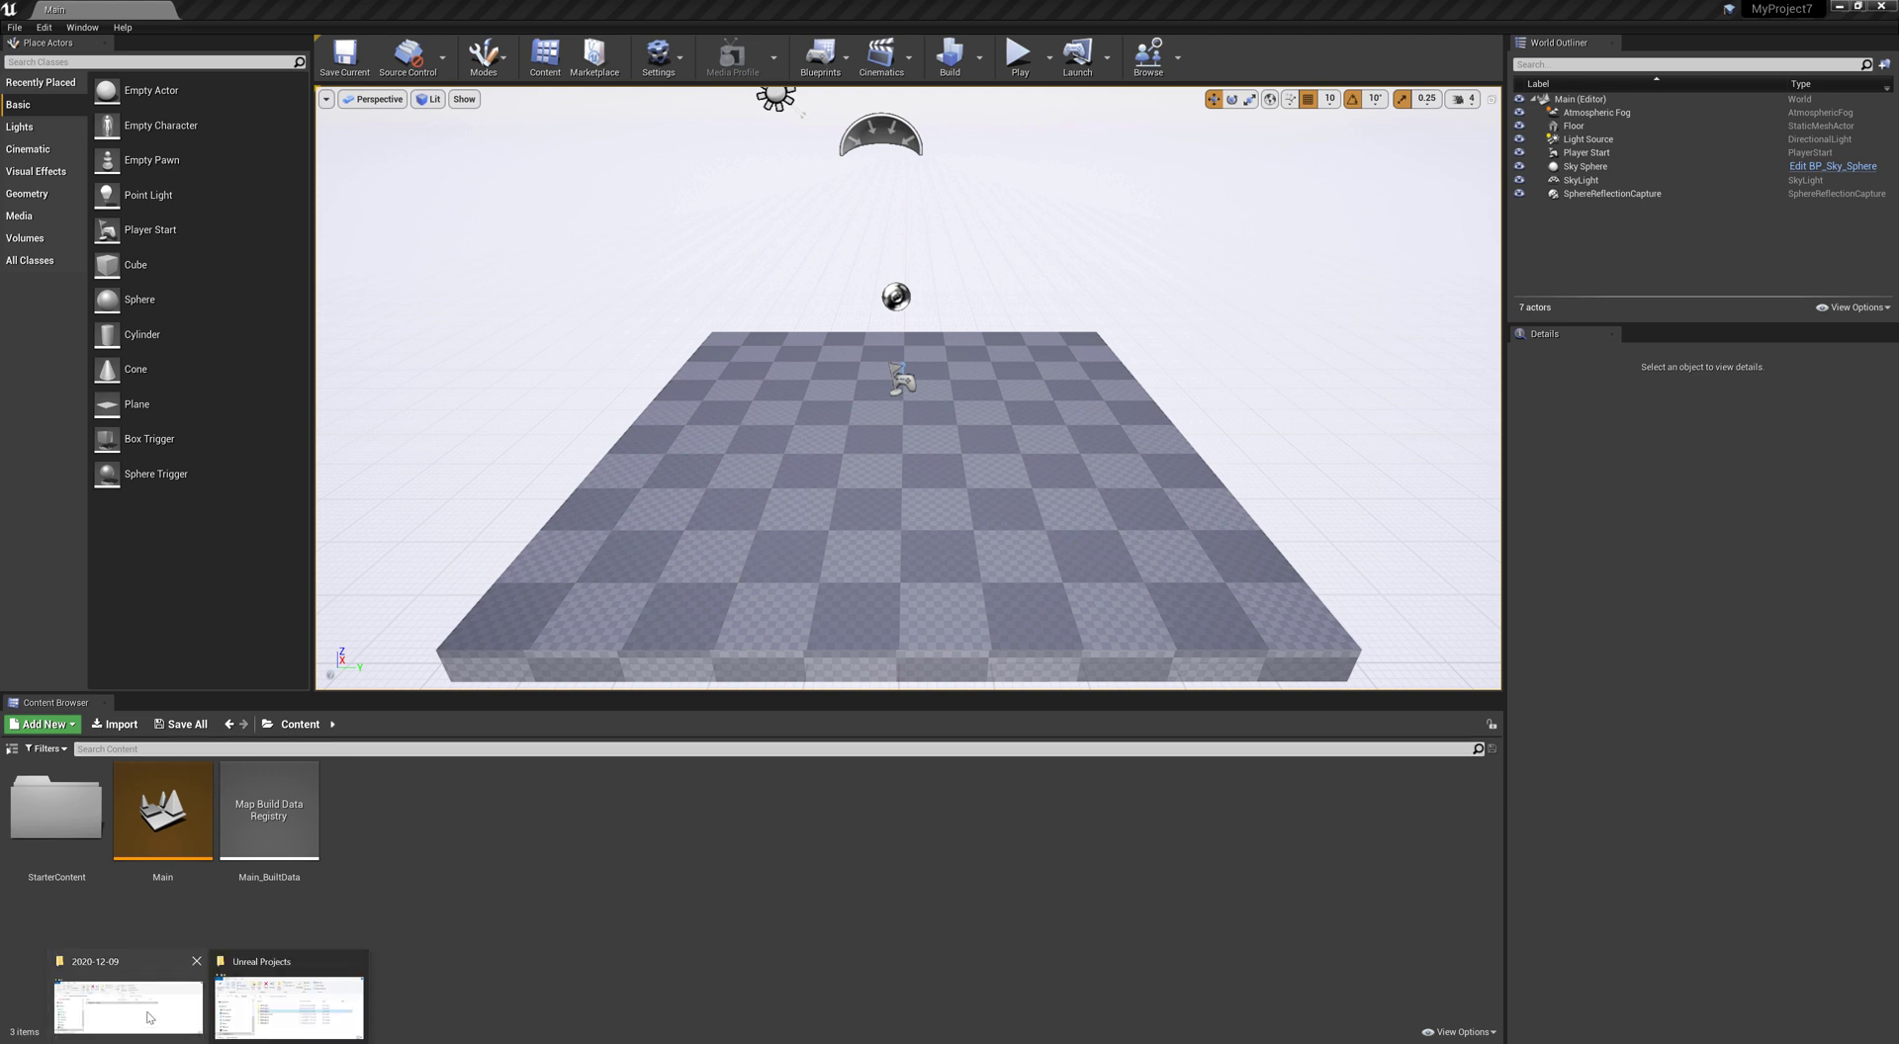
pyautogui.click(146, 1013)
pyautogui.moveTo(598, 357); pyautogui.dragTo(1005, 416)
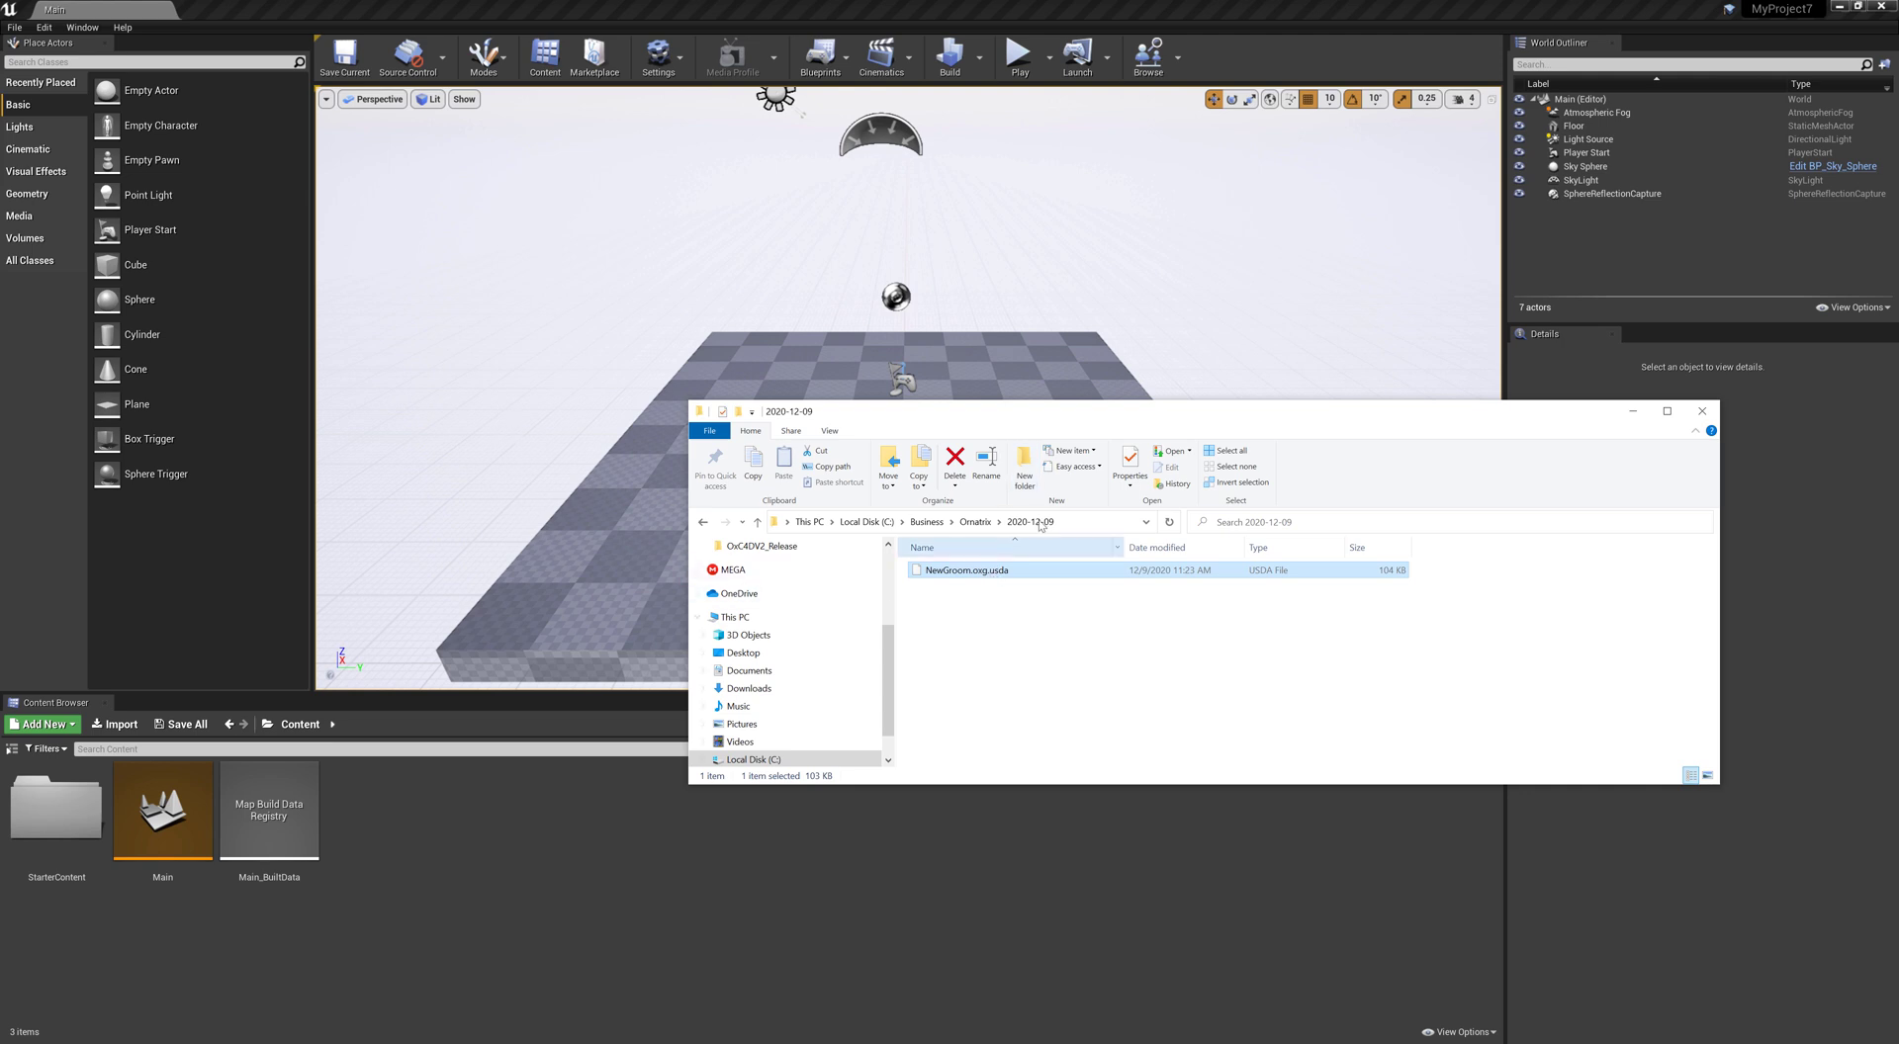
pyautogui.click(1074, 521)
pyautogui.hotkey('ctrl', 'c')
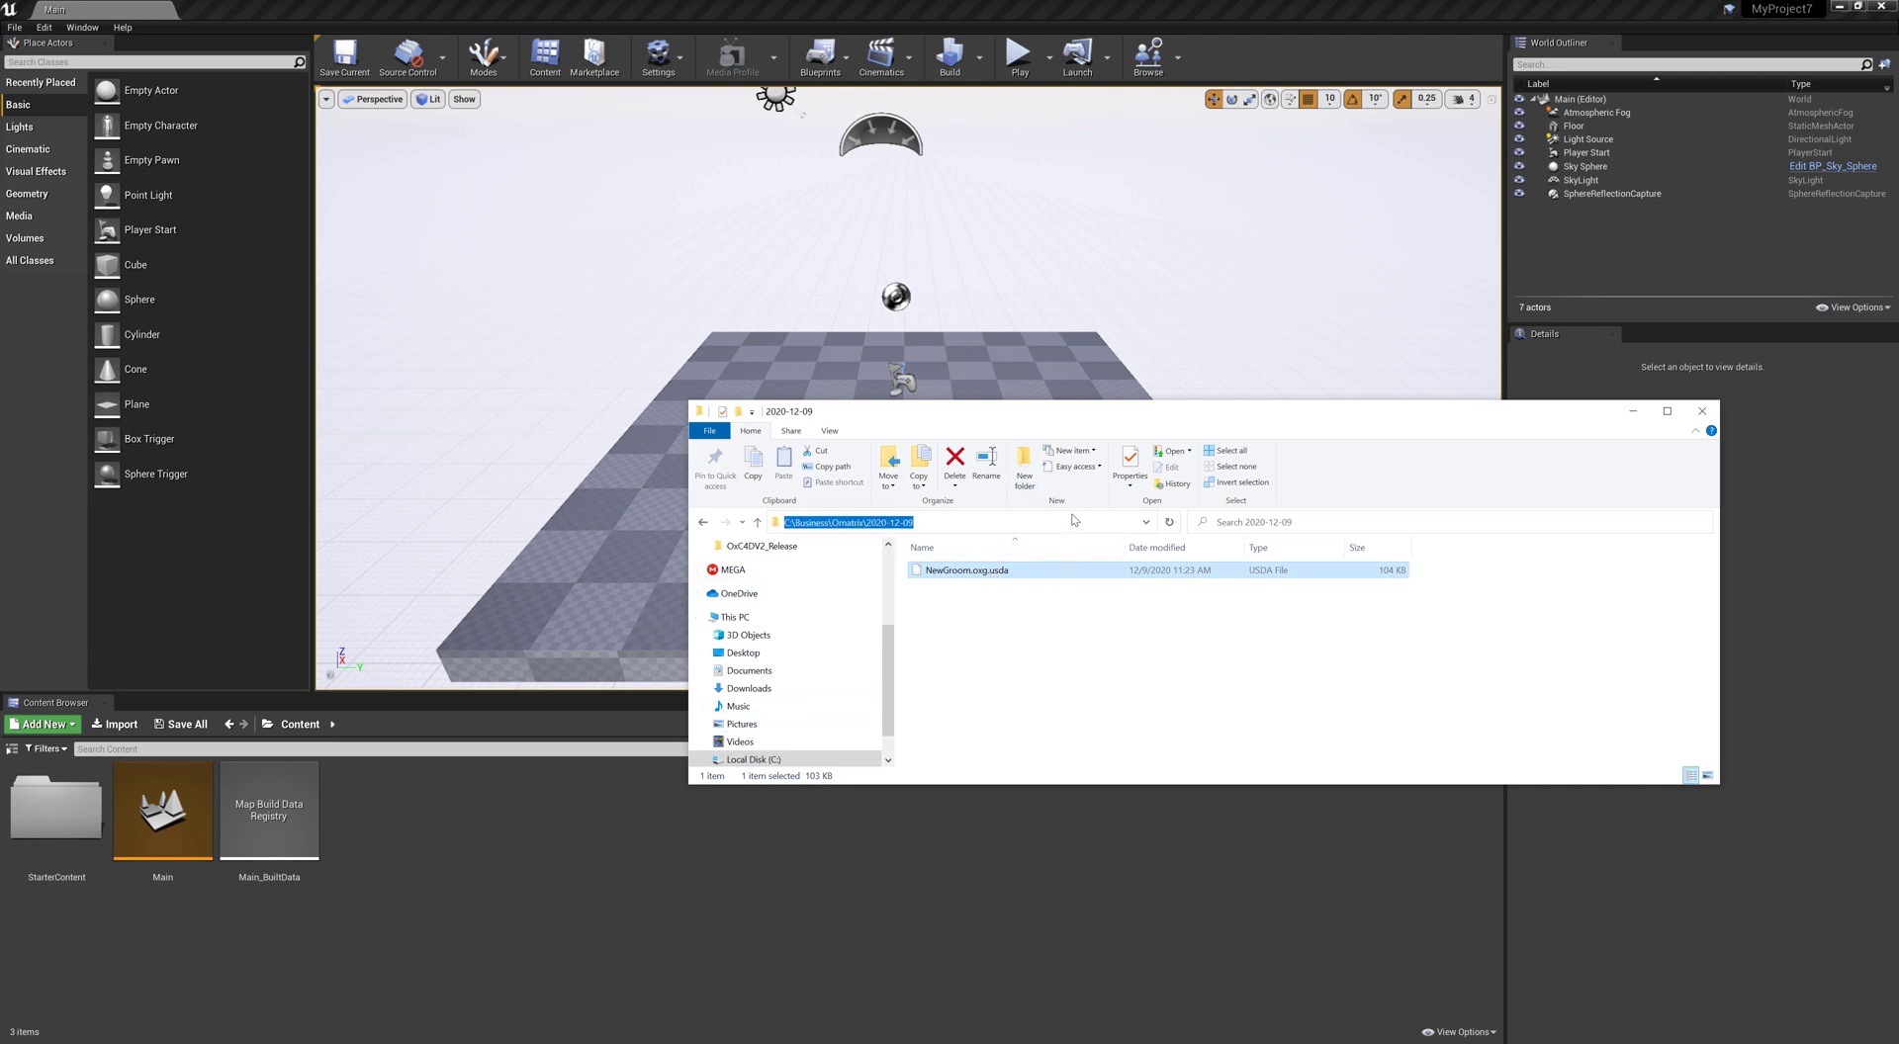
# Import NewGroom.oxg.usda from the copied folder path into the project's Content folder
pyautogui.rightClick(412, 805)
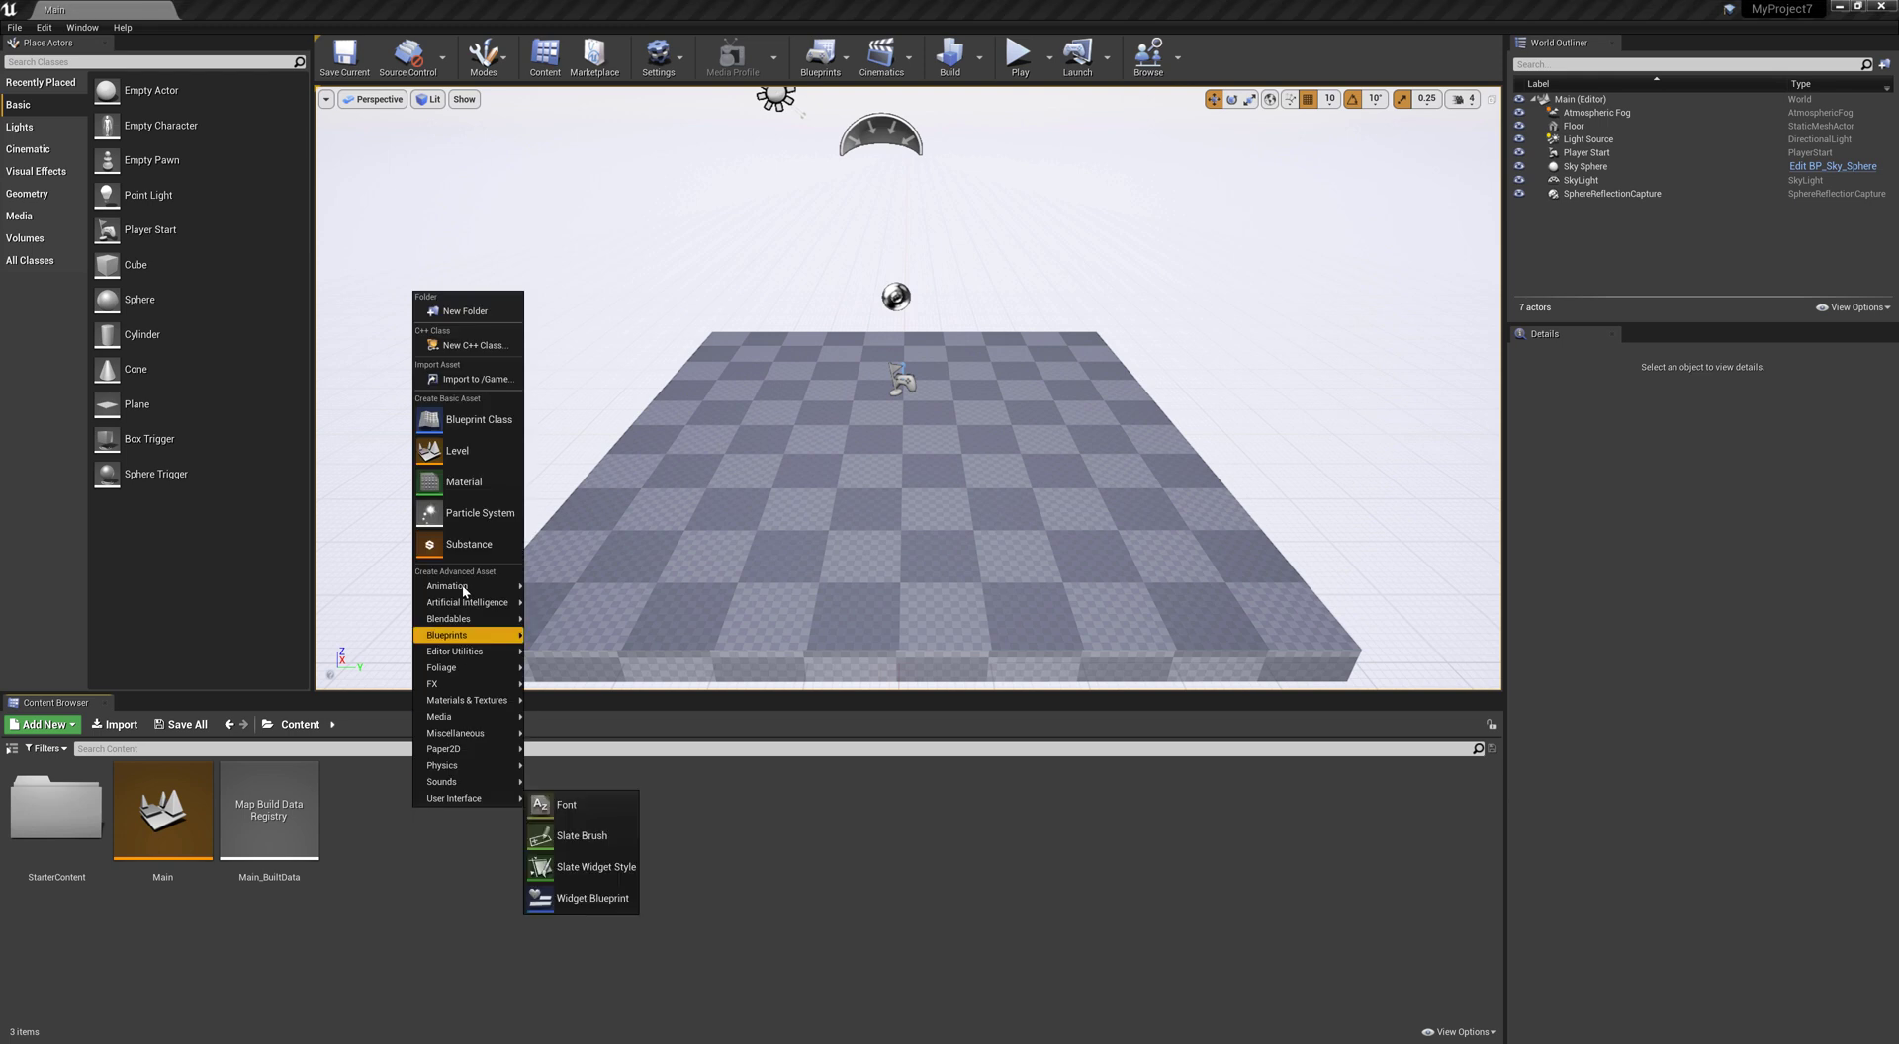
pyautogui.click(457, 382)
pyautogui.click(999, 384)
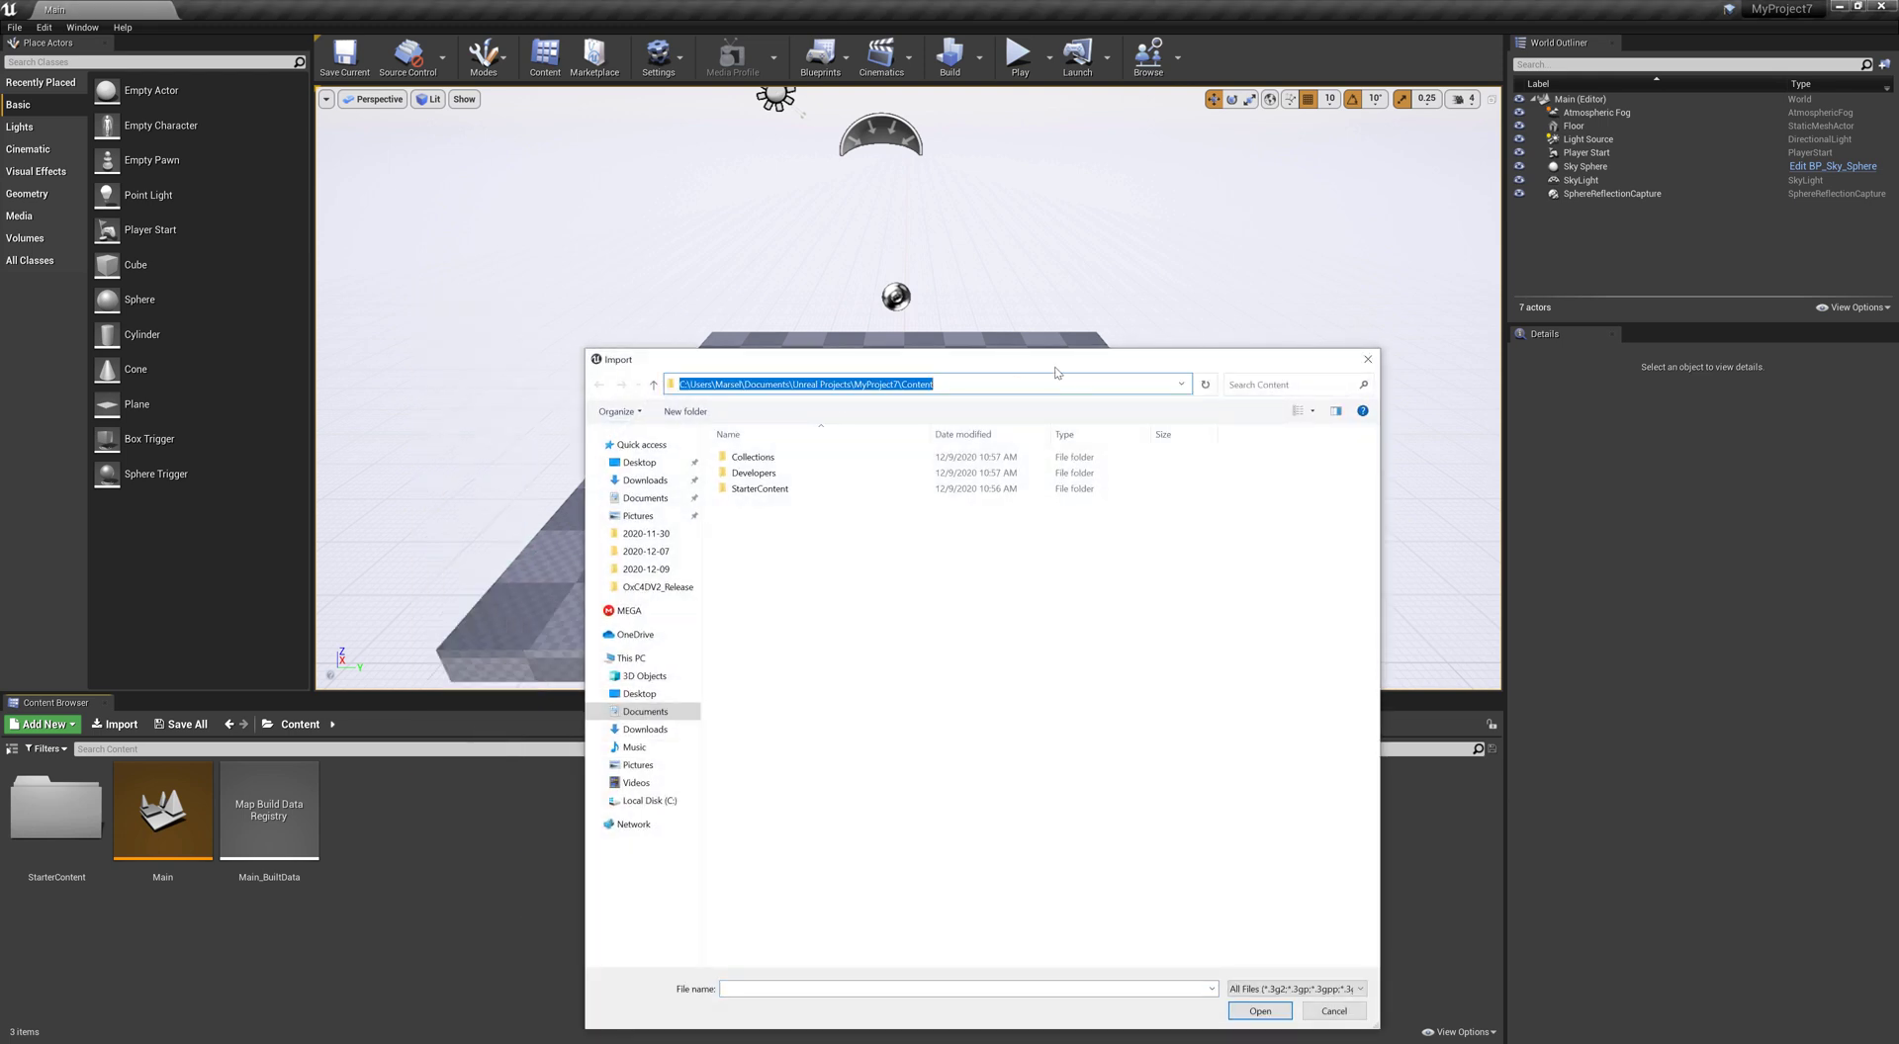
pyautogui.hotkey('ctrl', 'v')
pyautogui.press('Return')
pyautogui.doubleClick(772, 456)
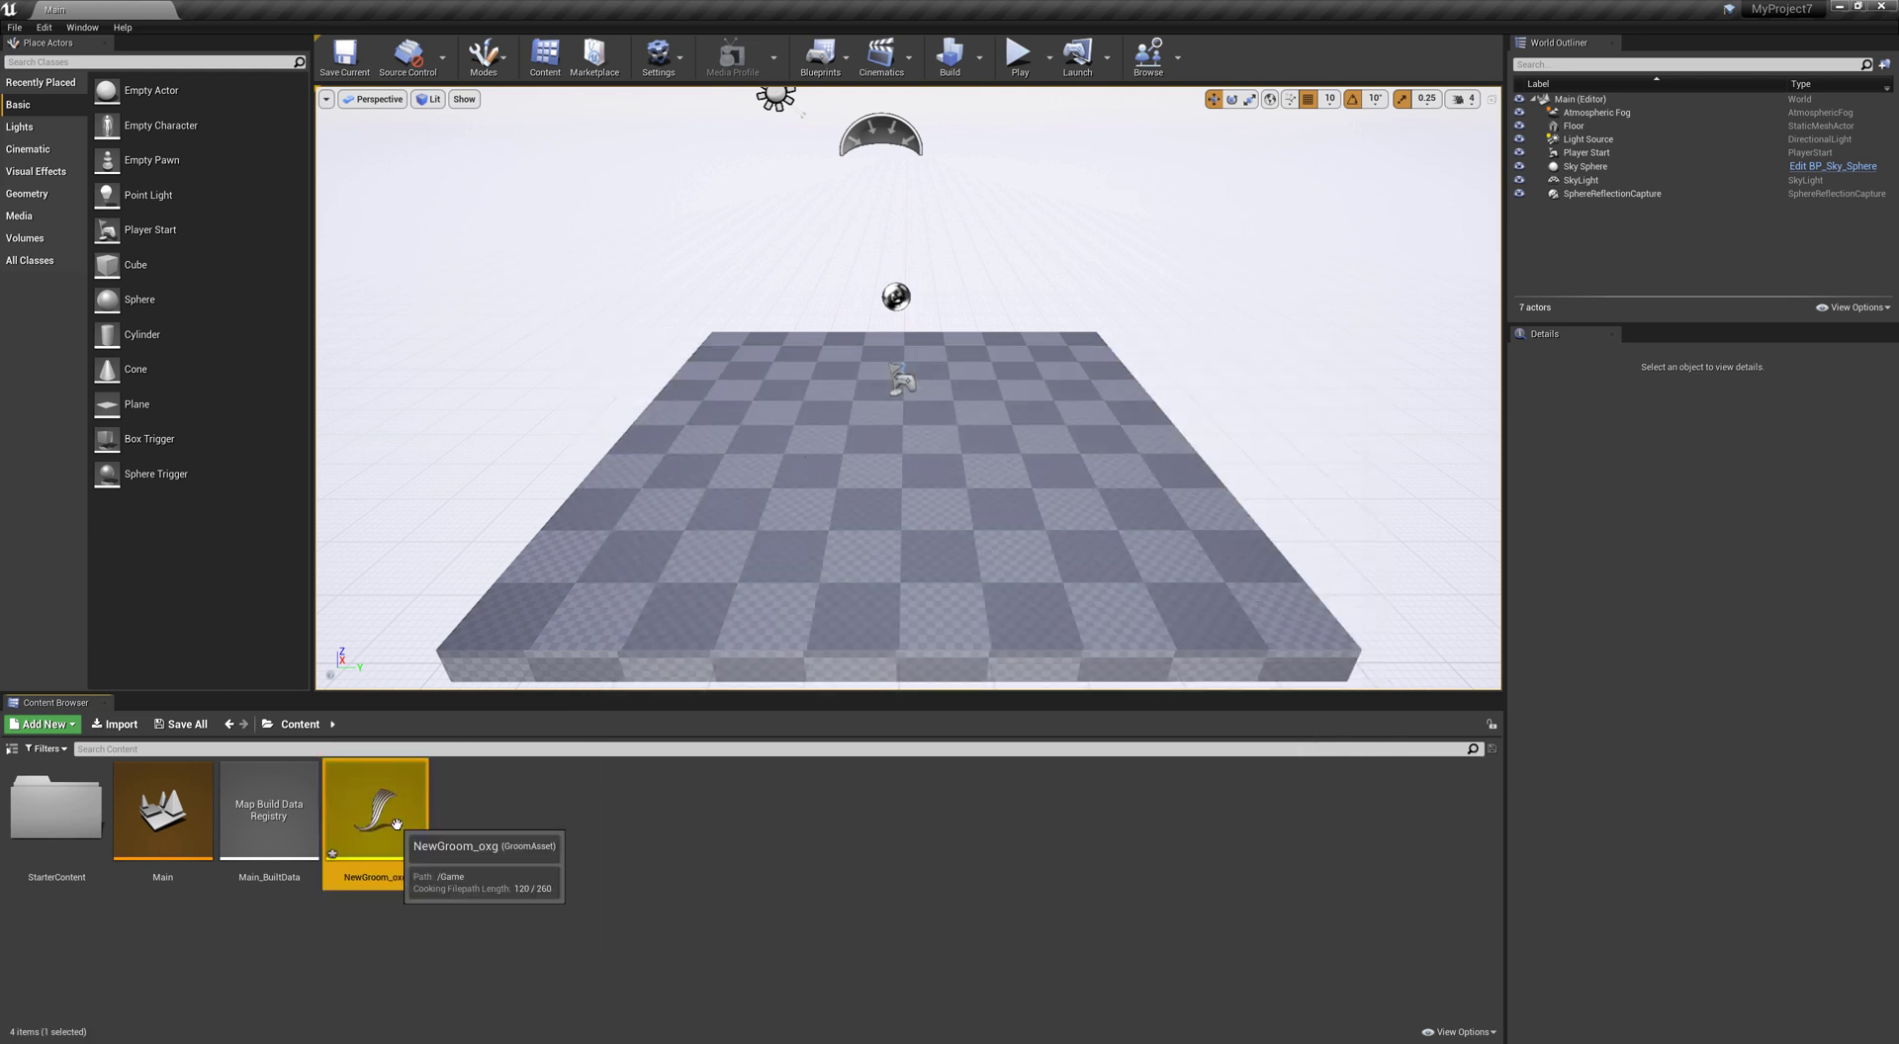
# Place the NewGroom_oxg asset in the level beside the checkered floor, at about X -290, Y -290, Z 310
pyautogui.moveTo(372, 817); pyautogui.dragTo(751, 345)
pyautogui.scroll(4, 671, 345)
pyautogui.scroll(2, 672, 345)
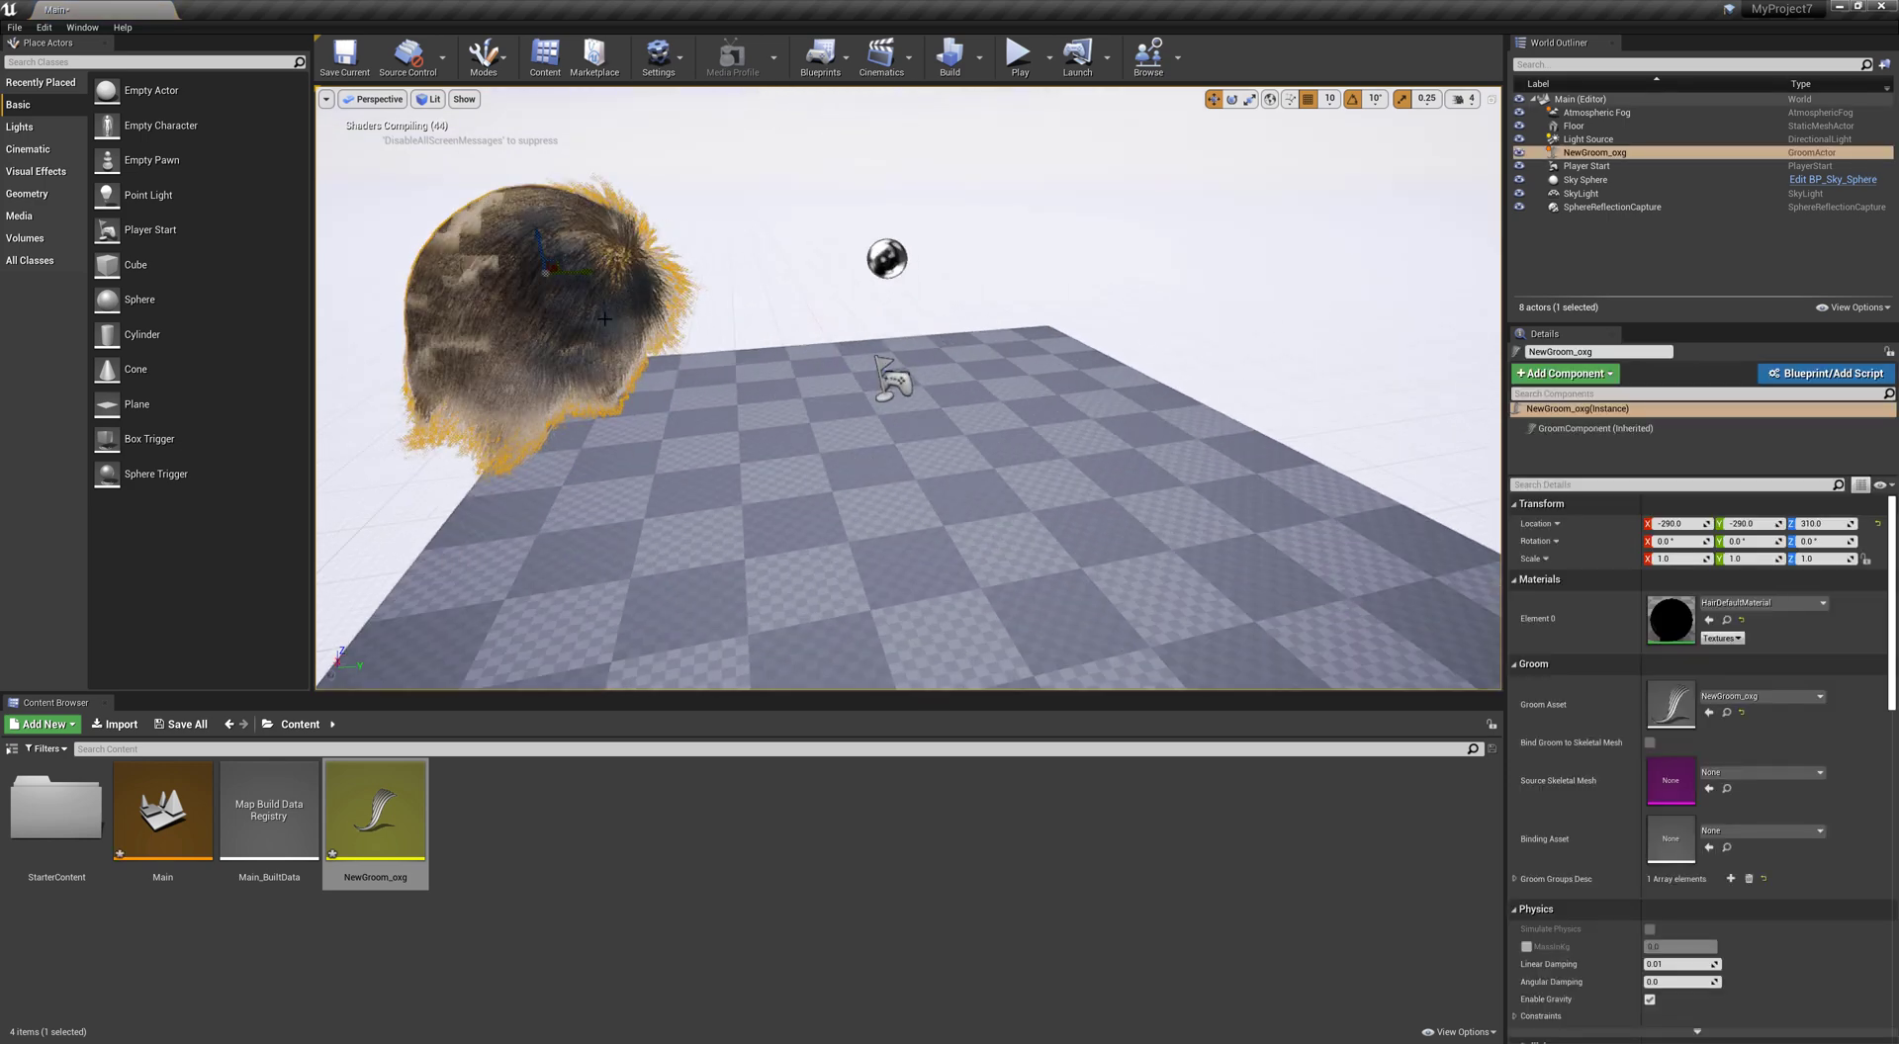
# Rotate the placed groom to 270° on X and move it along Y to -340
pyautogui.moveTo(671, 345); pyautogui.dragTo(875, 298, button='middle')
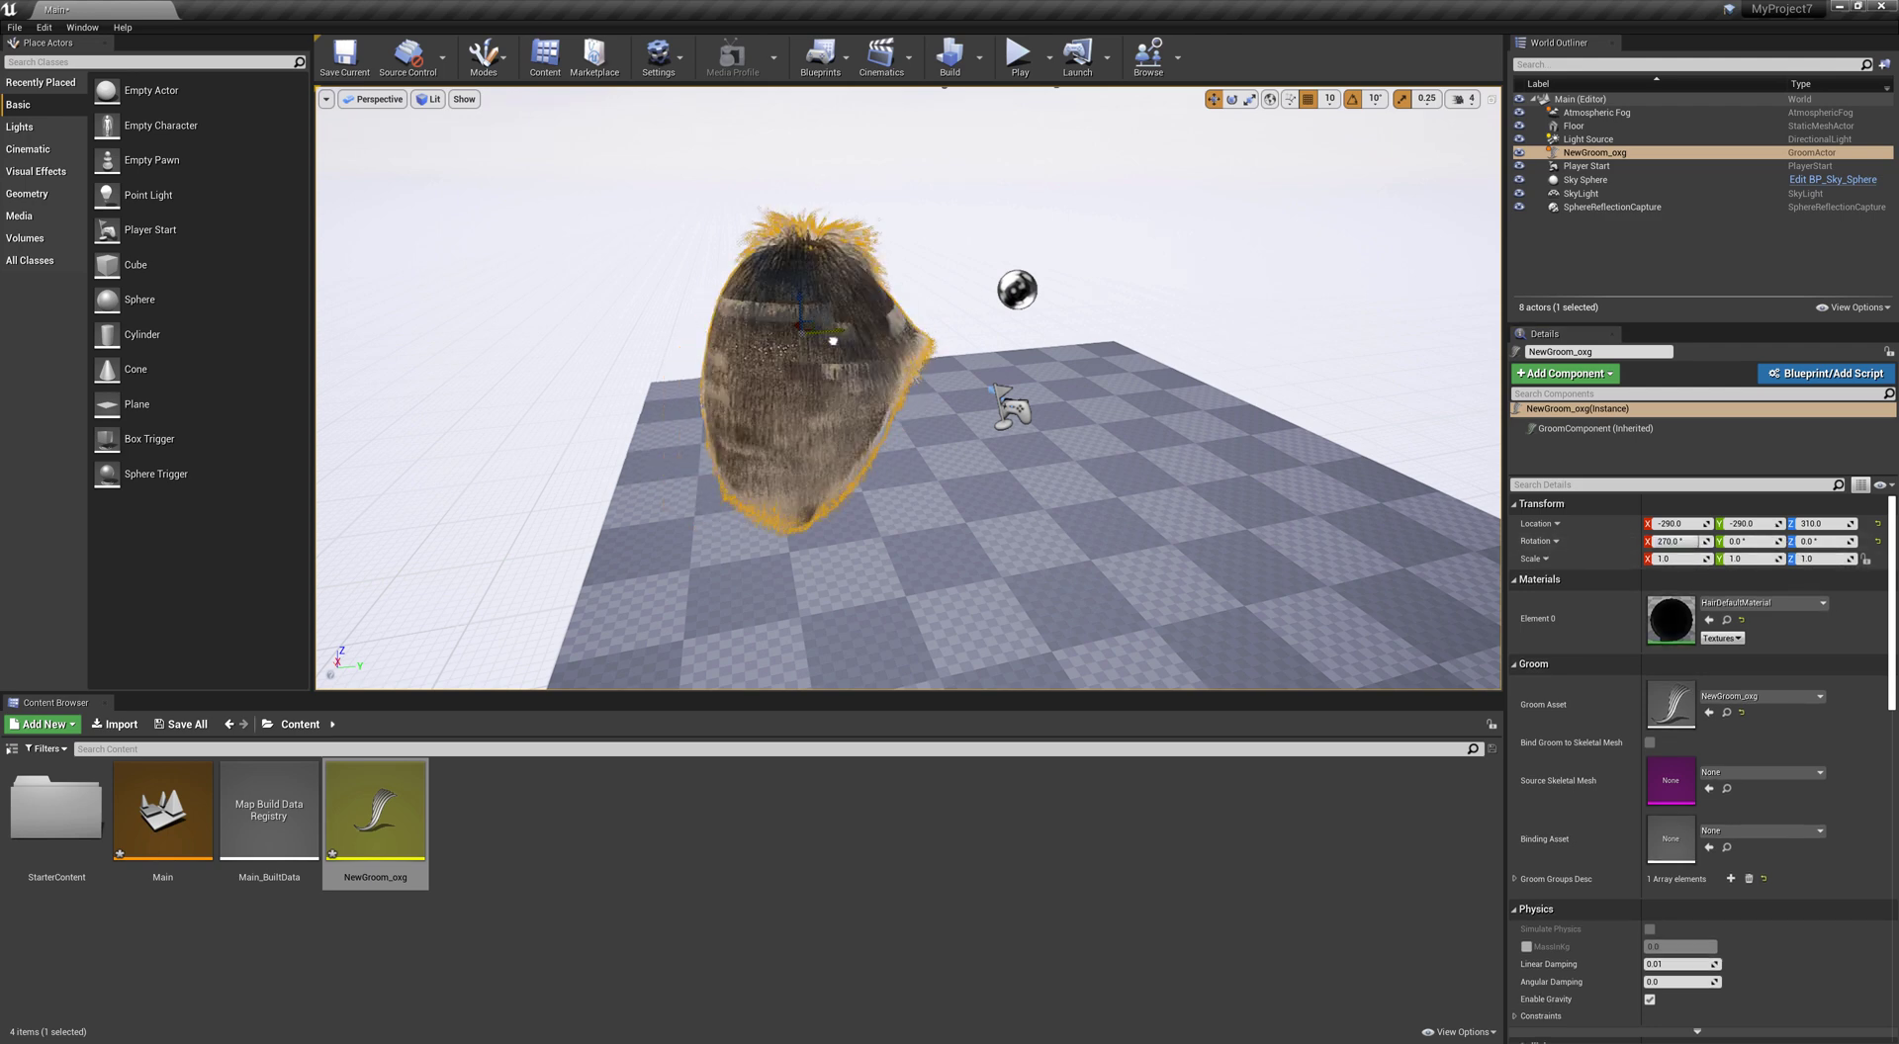
pyautogui.moveTo(832, 341); pyautogui.dragTo(729, 354)
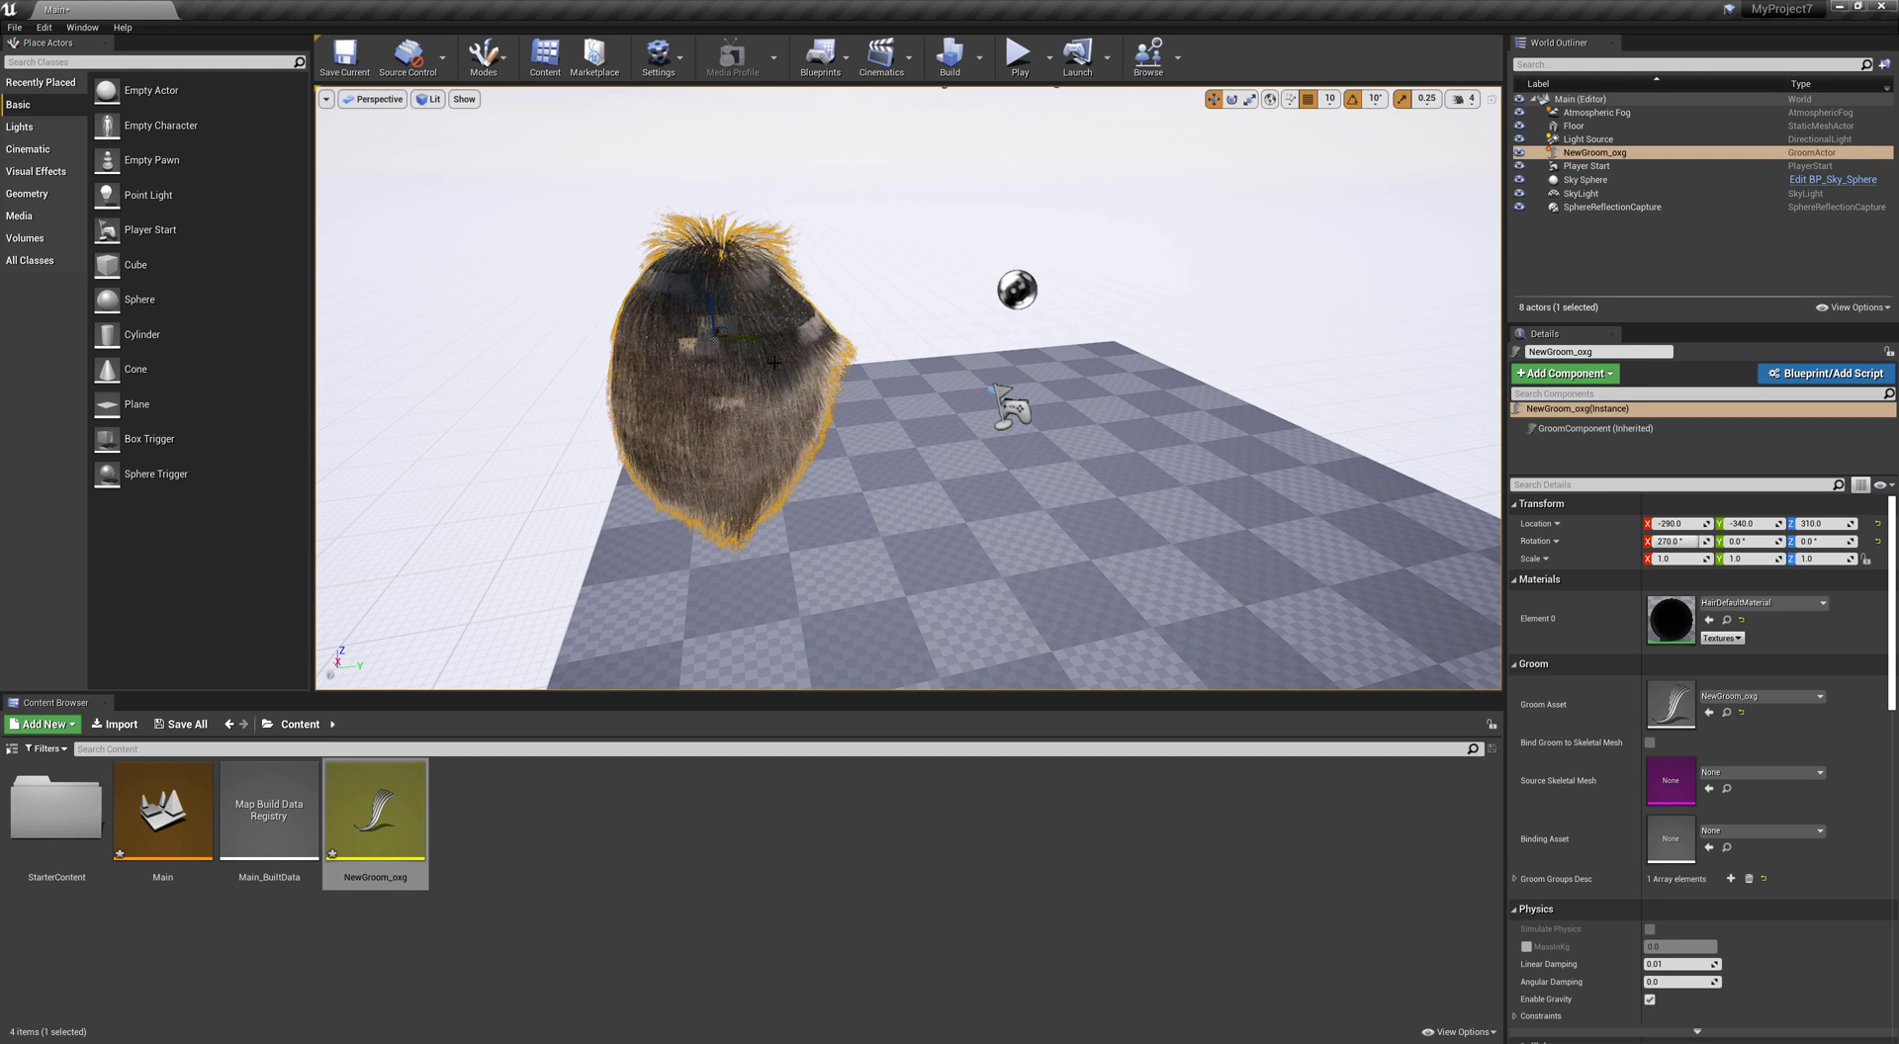
# Open the NewGroom_oxg asset's settings in its own asset editor
pyautogui.moveTo(740, 353); pyautogui.dragTo(822, 388, button='middle')
pyautogui.scroll(3, 822, 388)
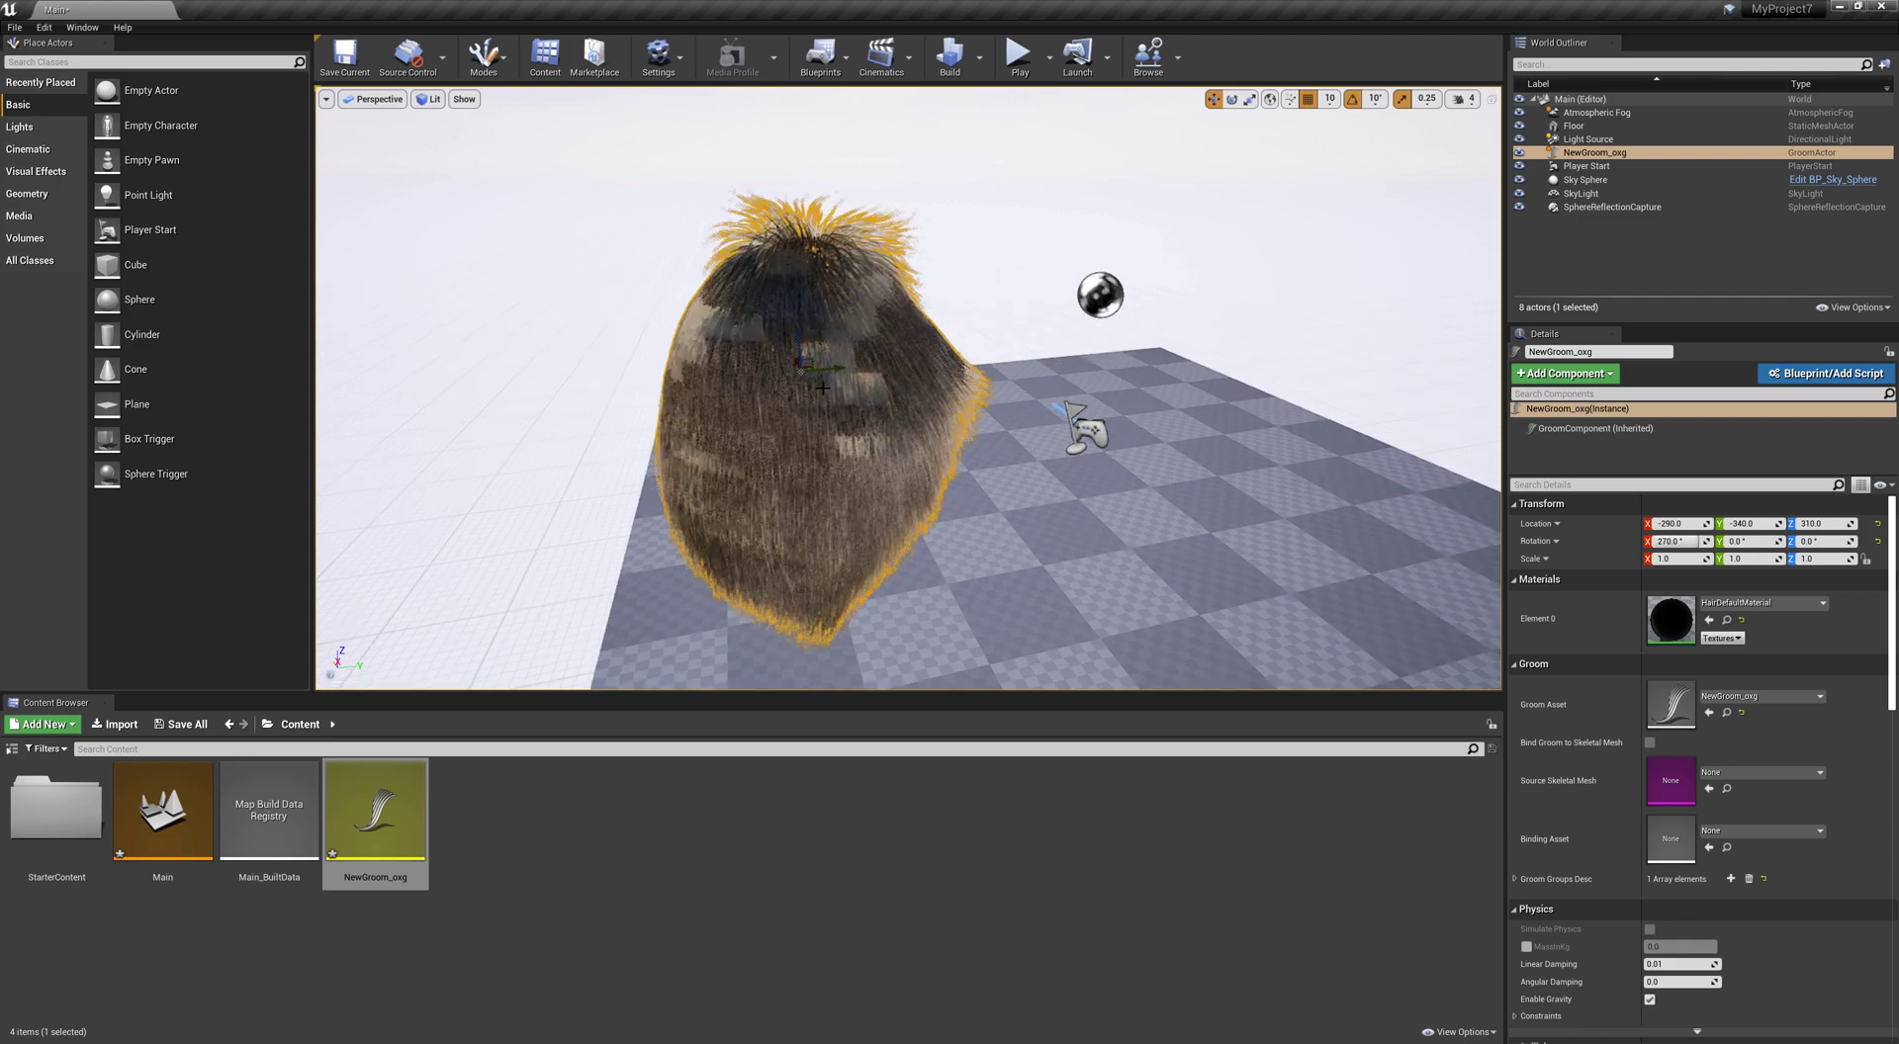
pyautogui.scroll(3, 821, 388)
pyautogui.keyDown('alt'); pyautogui.moveTo(822, 388); pyautogui.dragTo(959, 406); pyautogui.keyUp('alt')
pyautogui.moveTo(959, 405); pyautogui.dragTo(1196, 366, button='middle')
pyautogui.scroll(-3, 1196, 367)
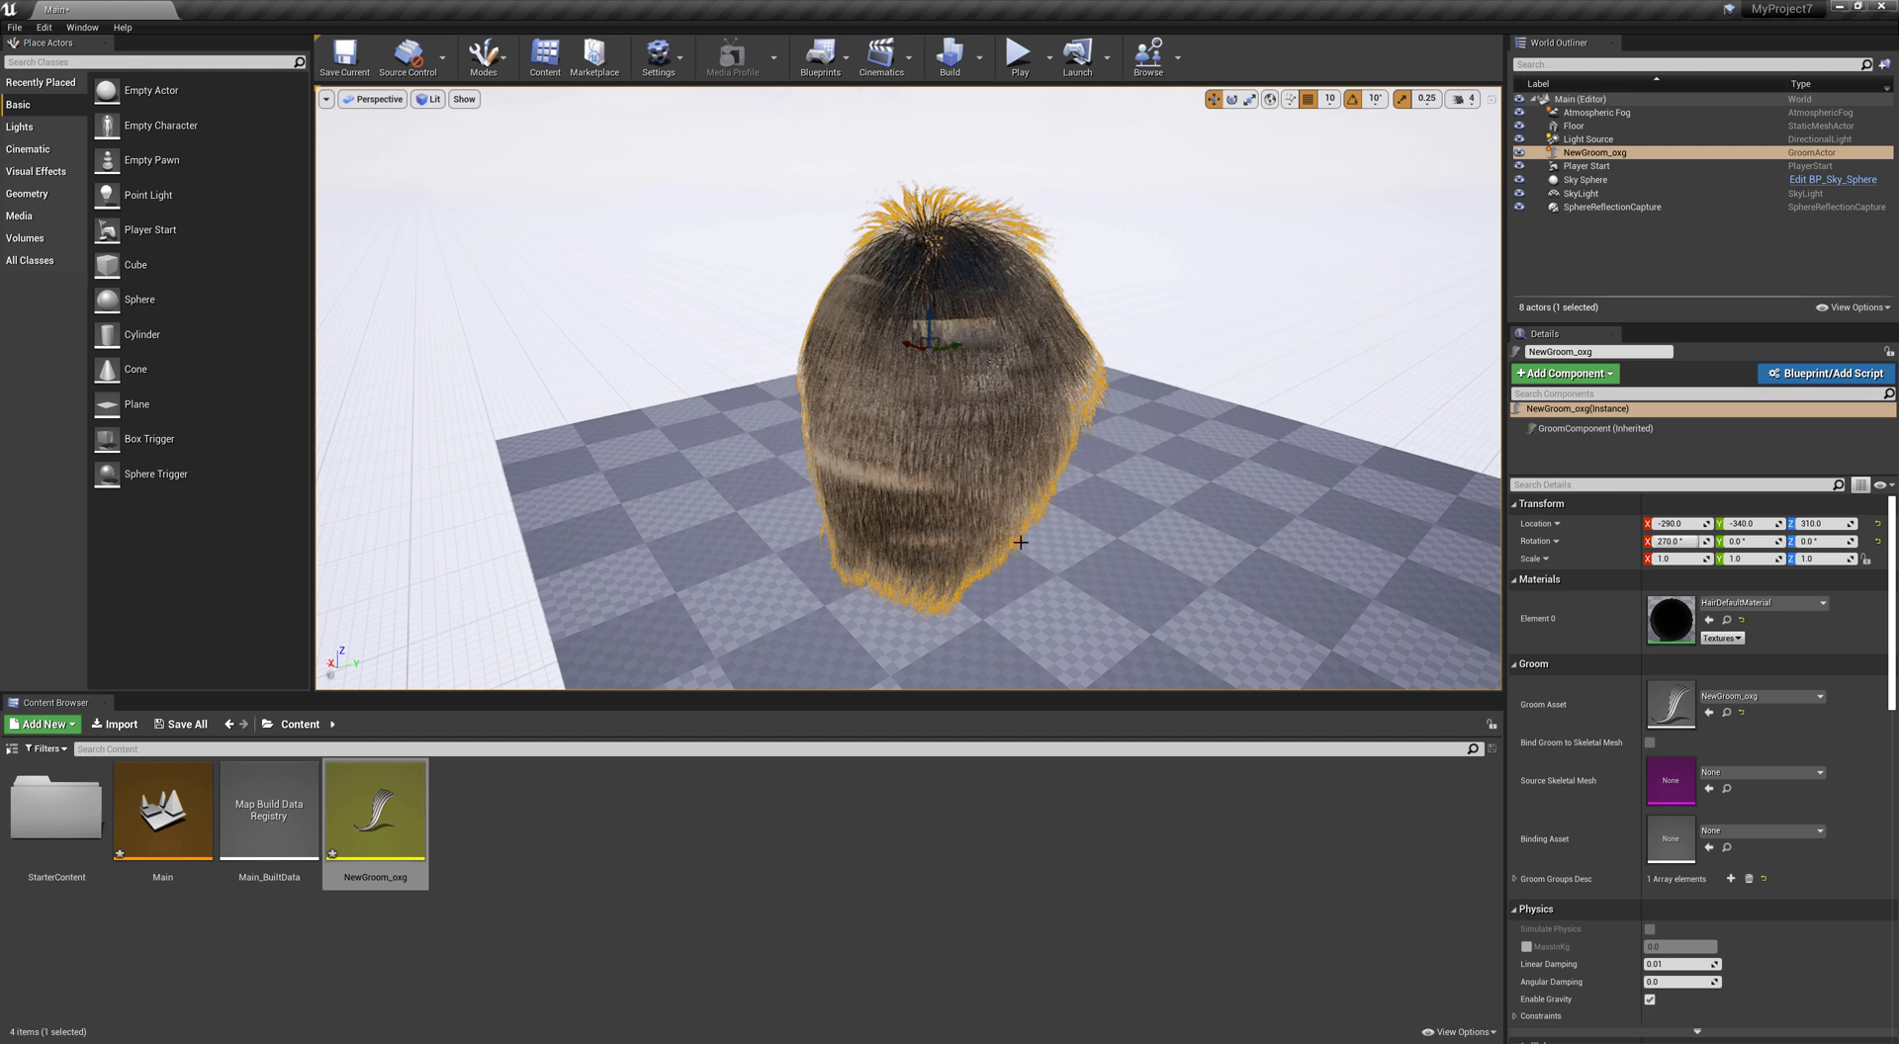
pyautogui.doubleClick(394, 814)
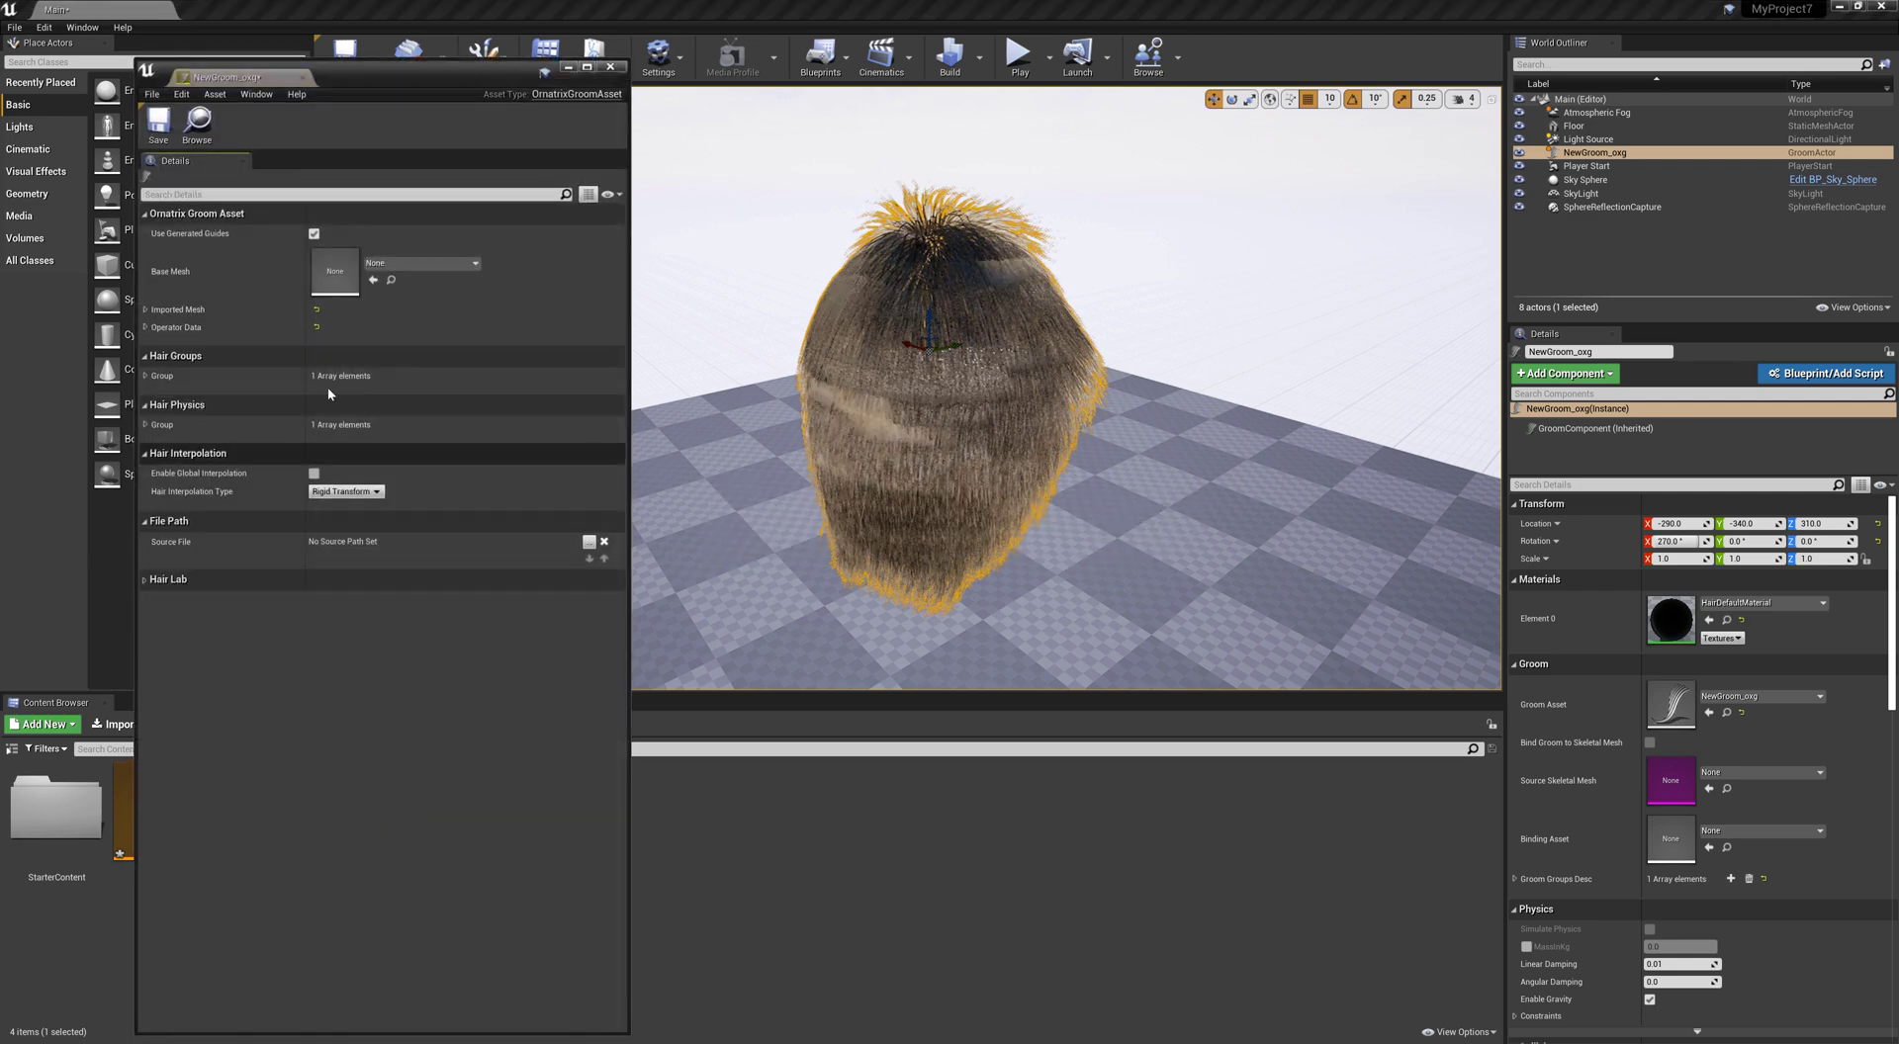
pyautogui.keyDown('alt'); pyautogui.moveTo(933, 421); pyautogui.dragTo(870, 420); pyautogui.keyUp('alt')
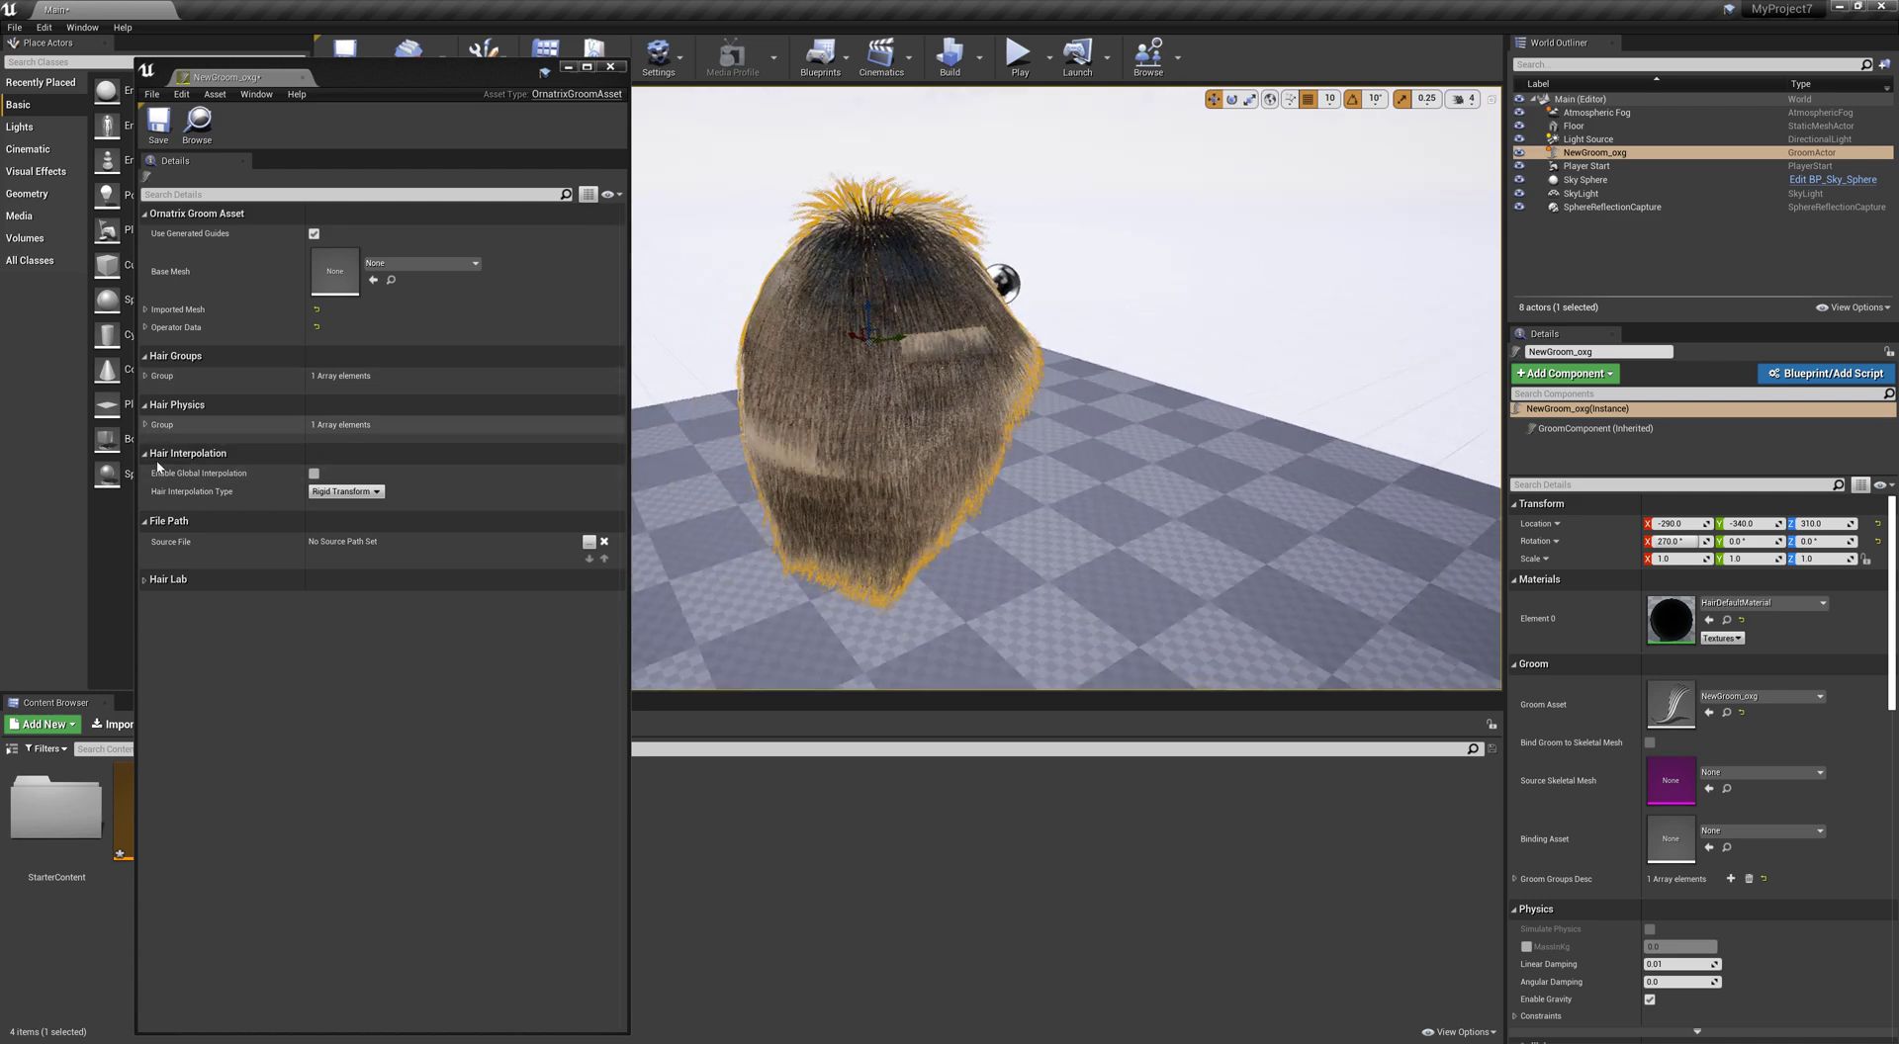
# Try enabling simulation in the Solver Settings of the groom's Hair Physics group 0
pyautogui.click(146, 424)
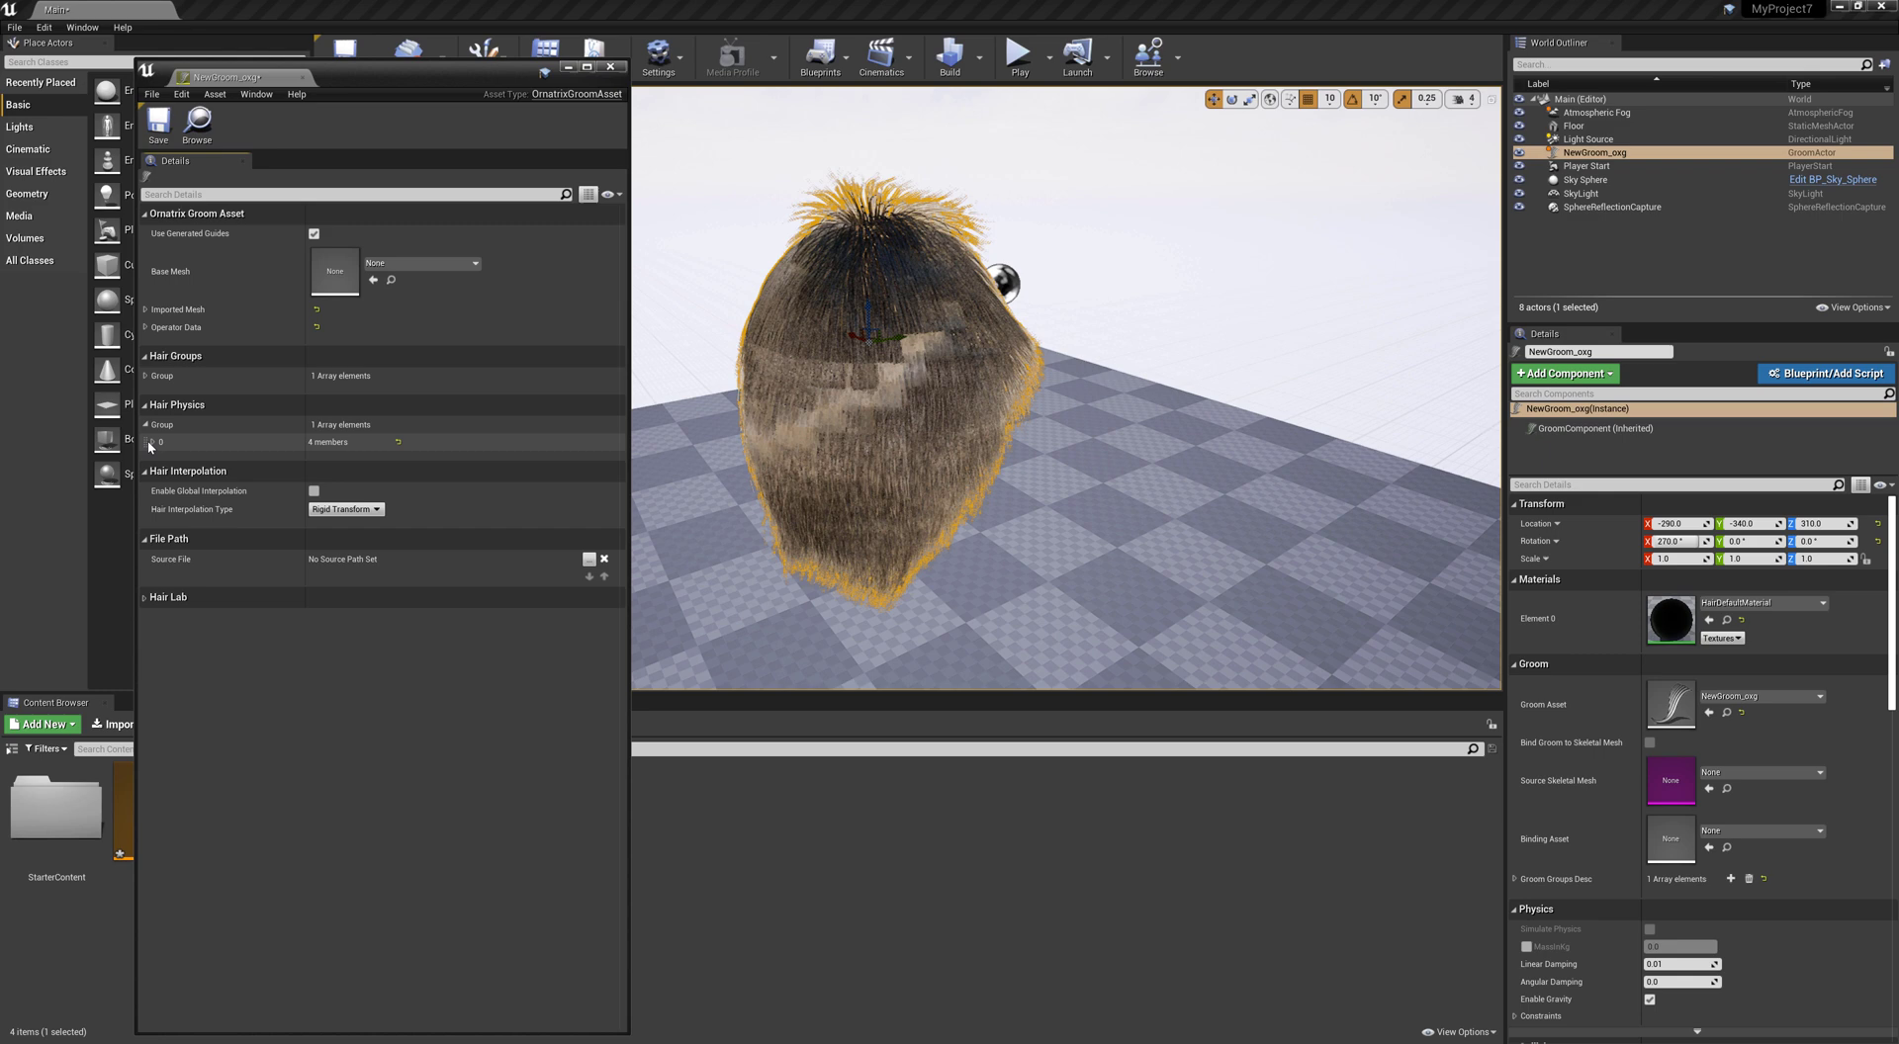
pyautogui.click(148, 441)
pyautogui.click(160, 459)
pyautogui.click(314, 478)
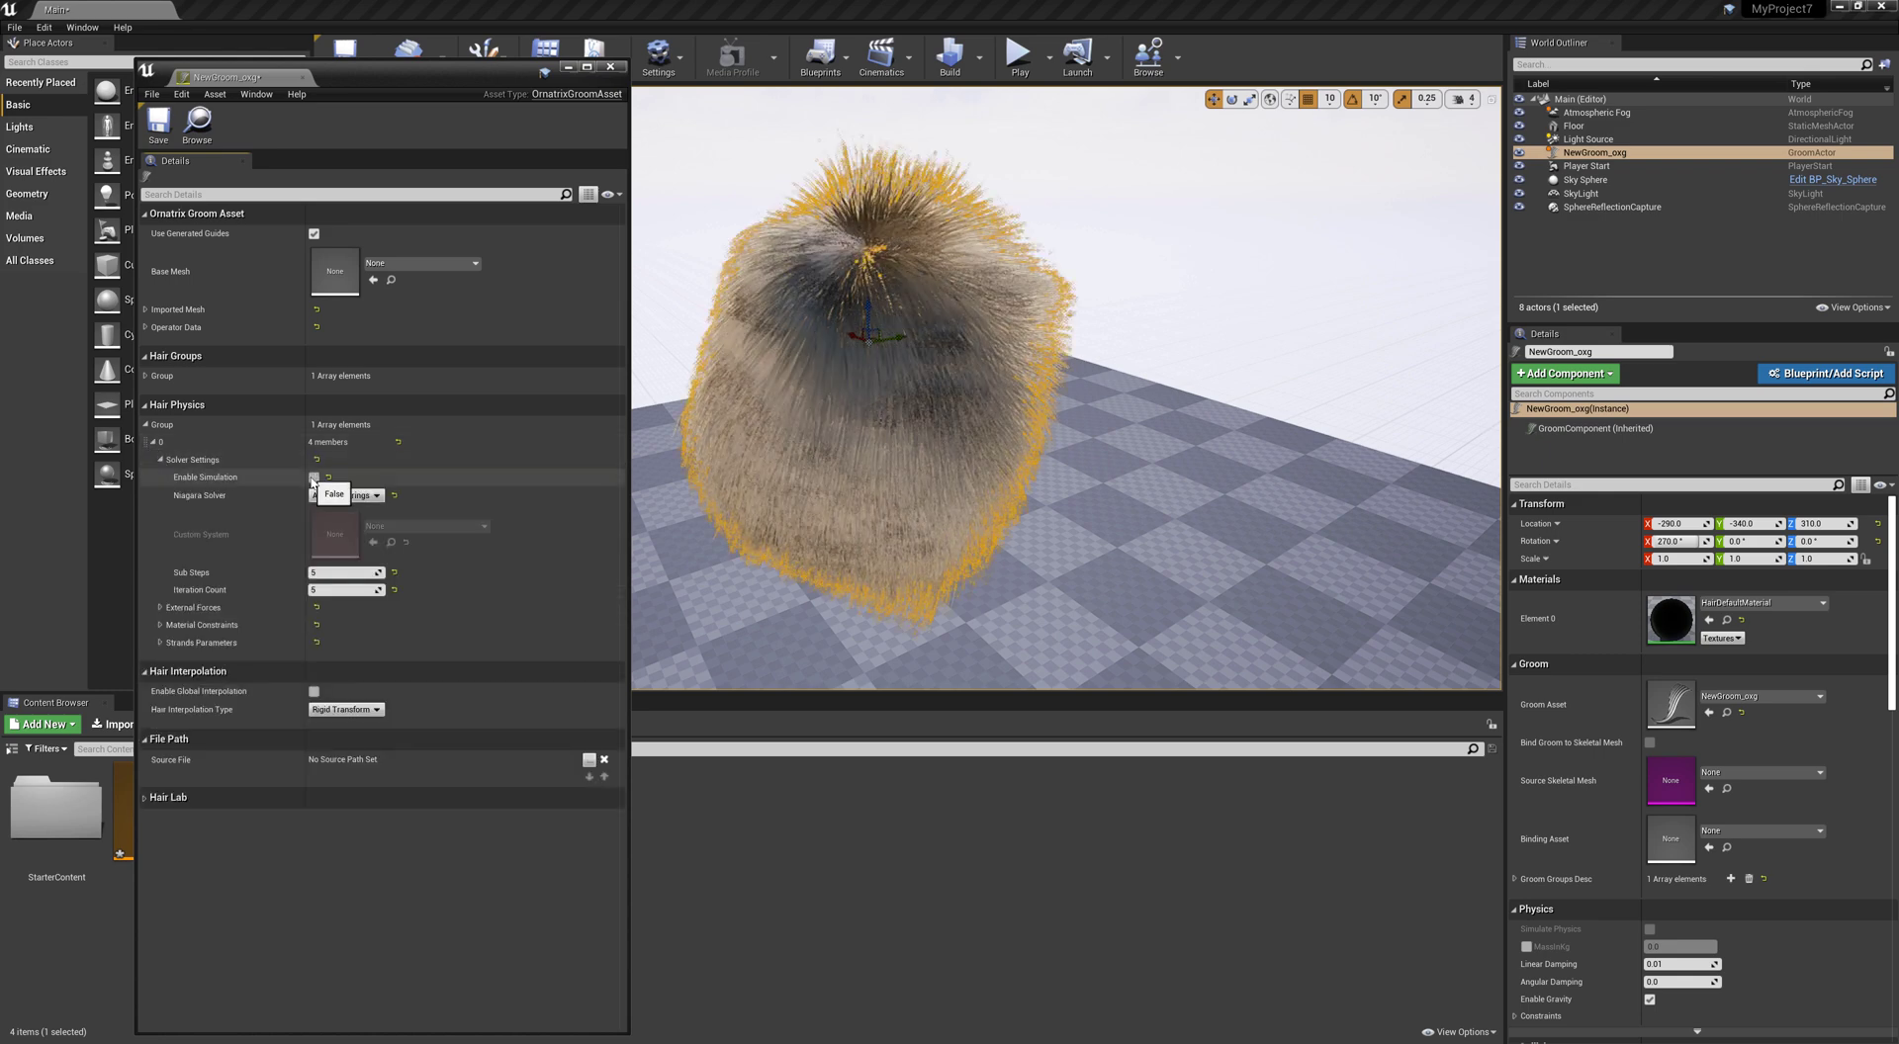
pyautogui.click(145, 425)
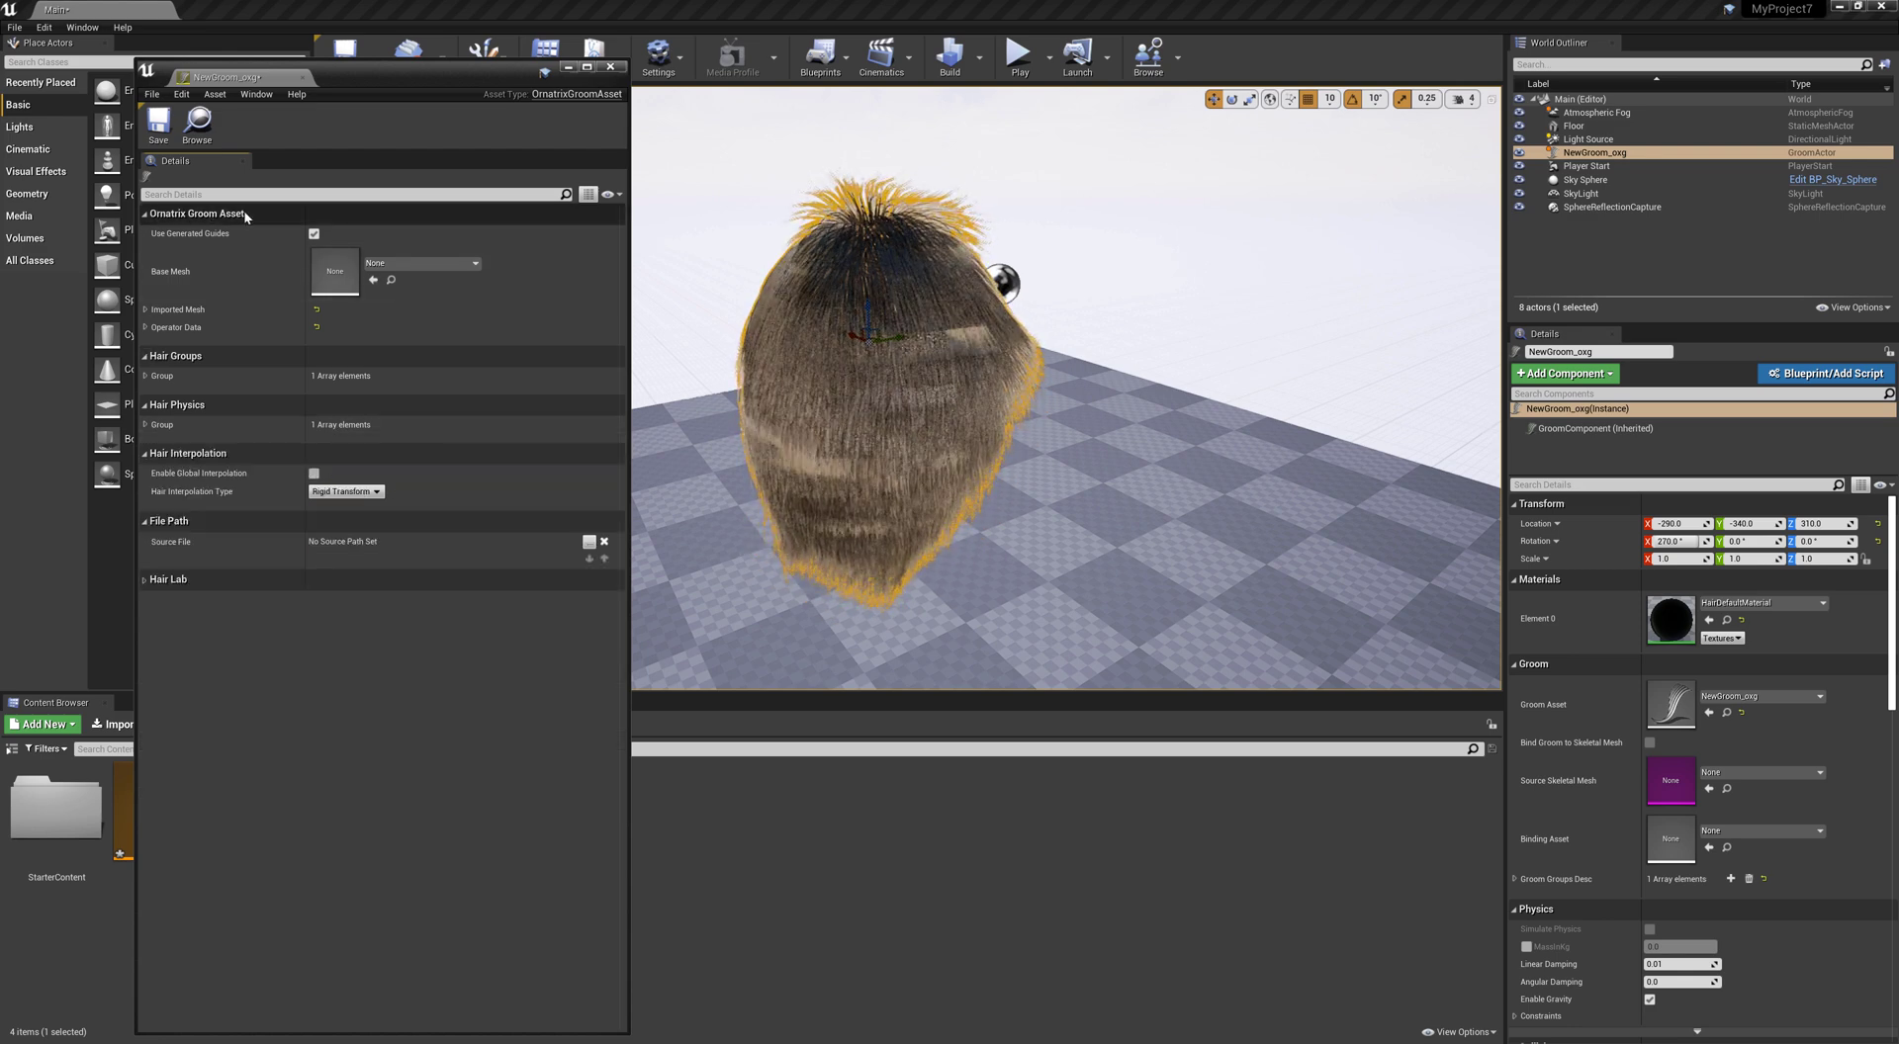
# Set the Width Value of the groom's Change Width operator to 2.0
pyautogui.click(145, 327)
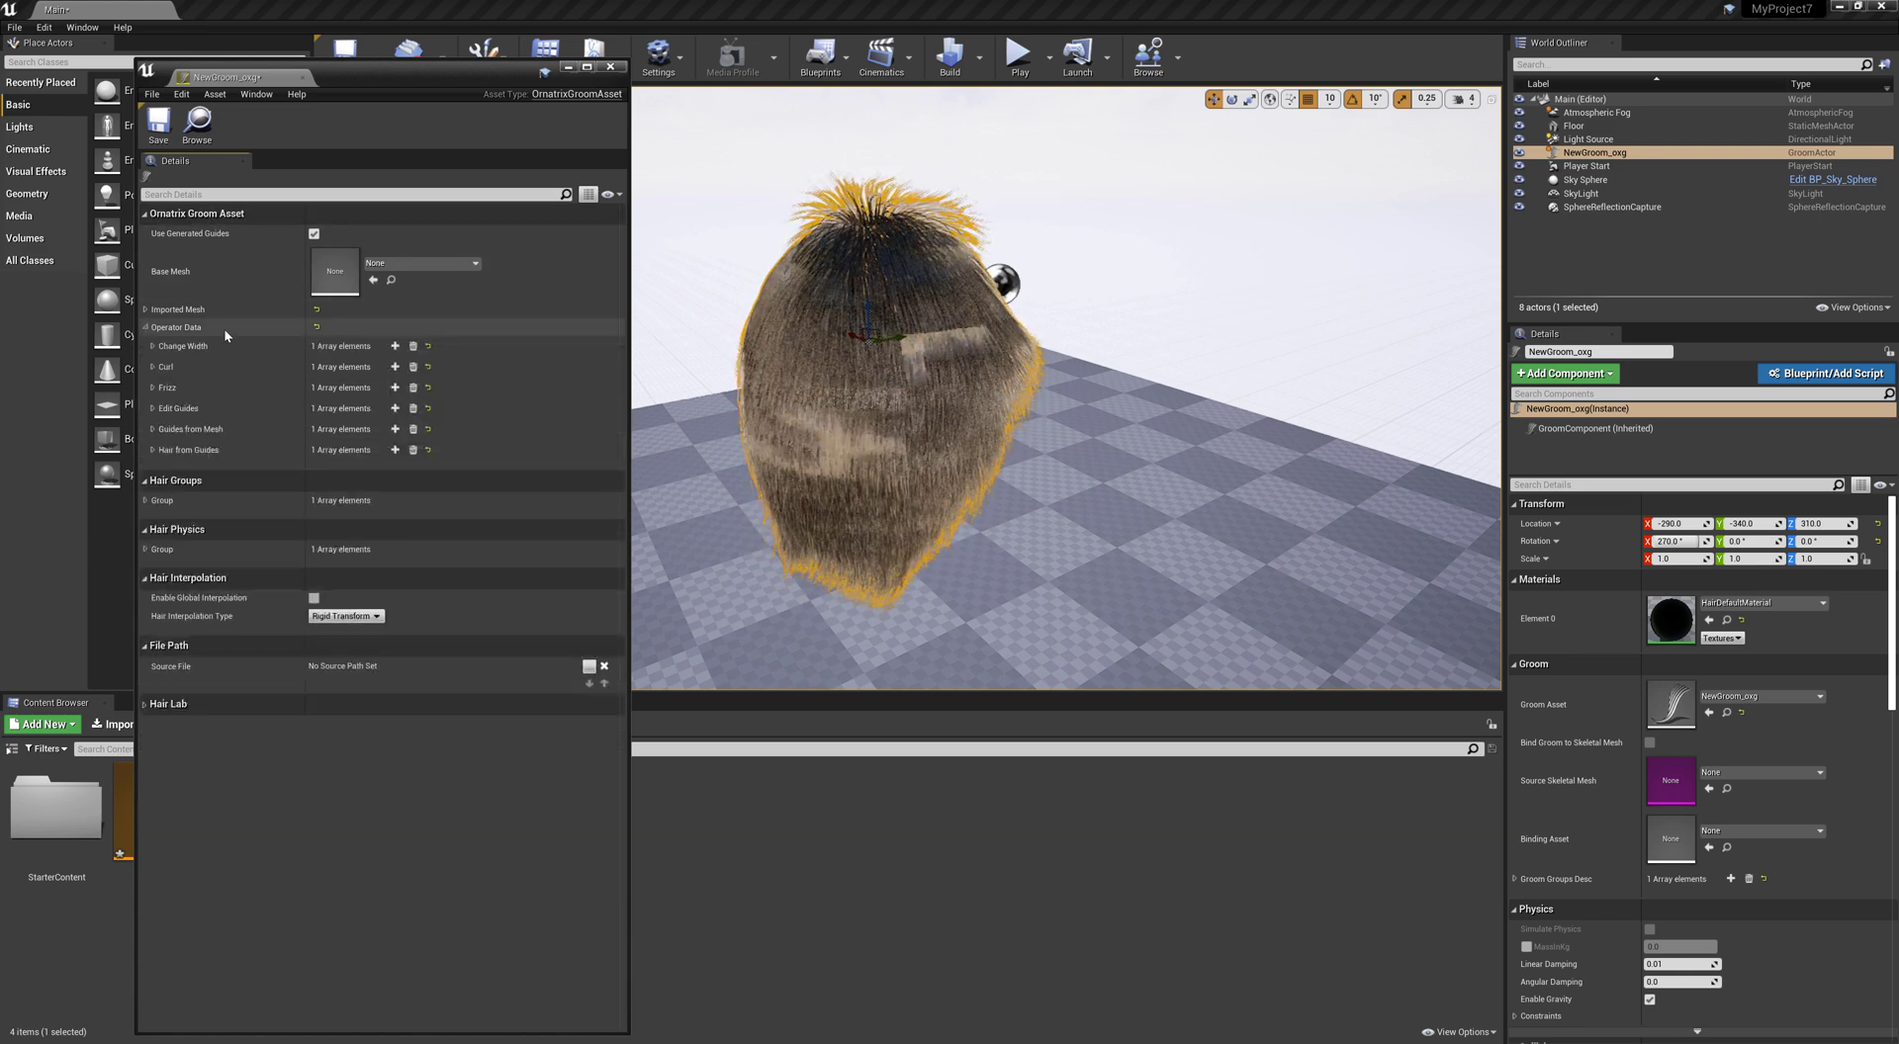
pyautogui.click(153, 346)
pyautogui.click(158, 366)
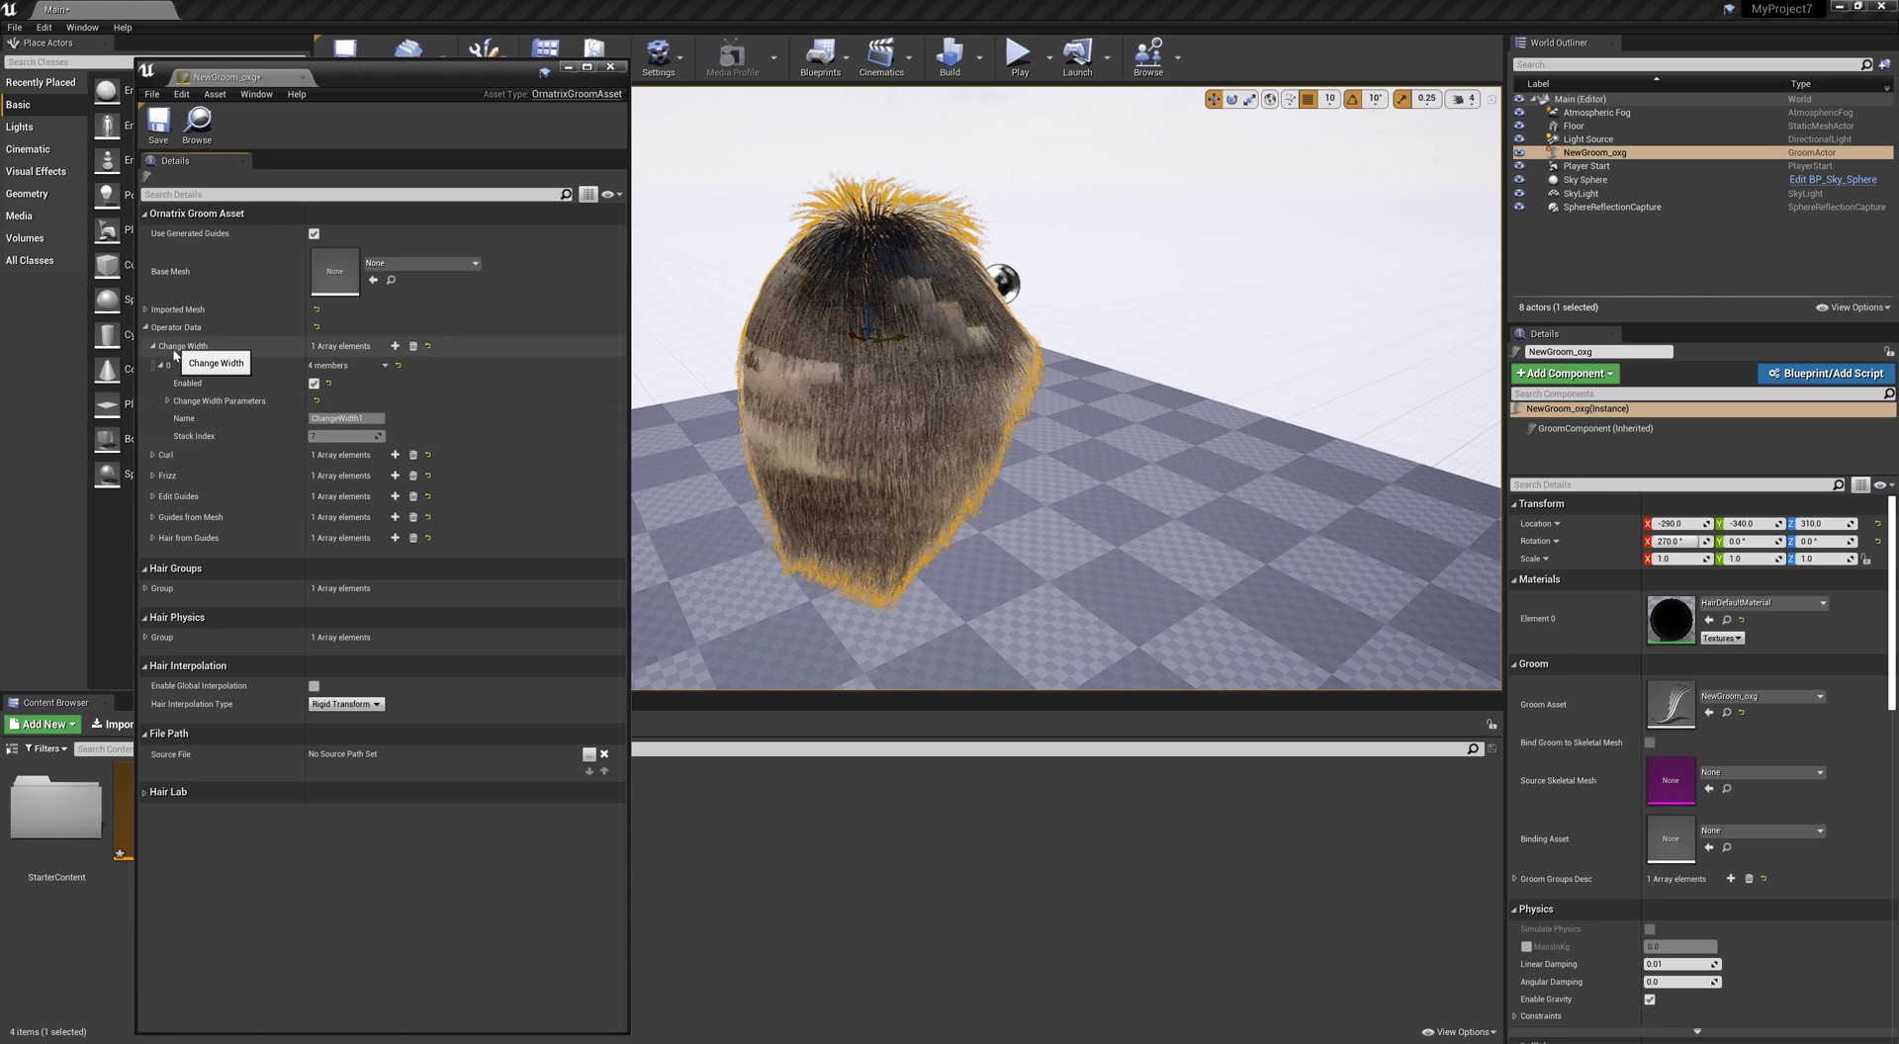
pyautogui.click(166, 400)
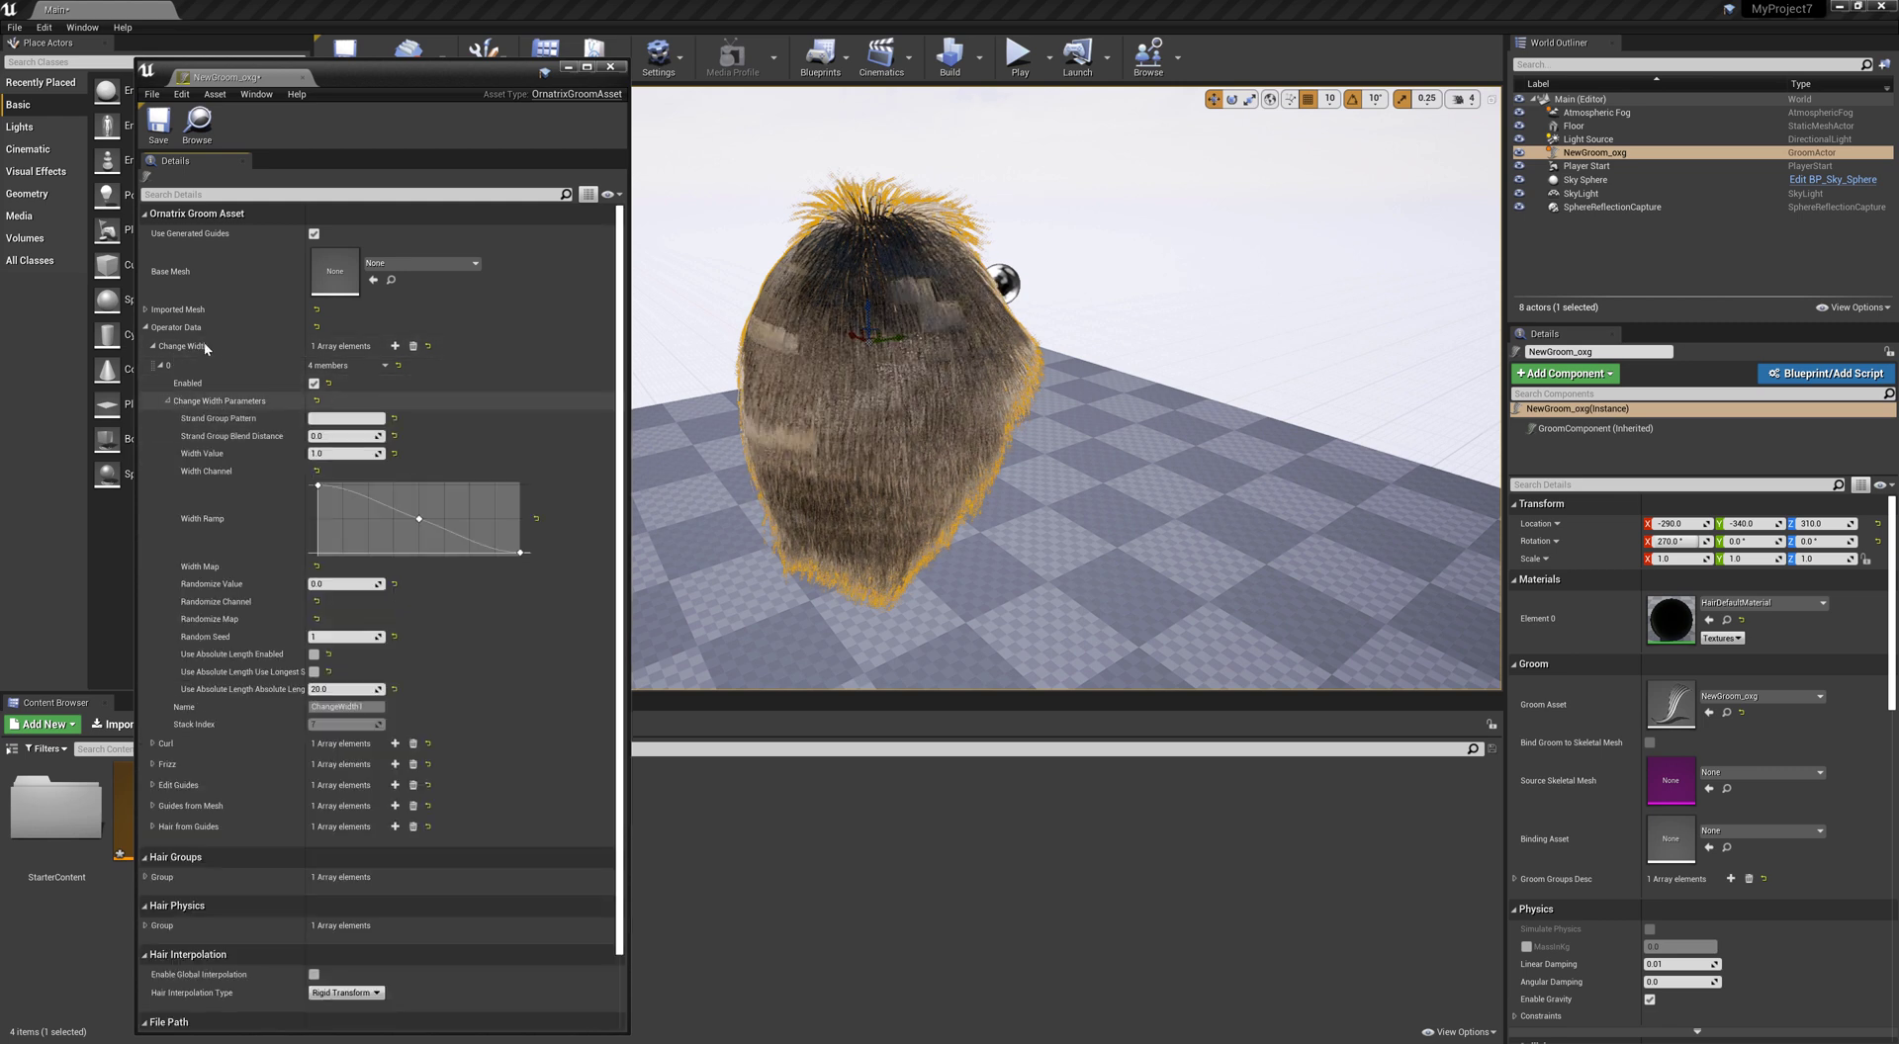
pyautogui.write('2')
pyautogui.click(337, 436)
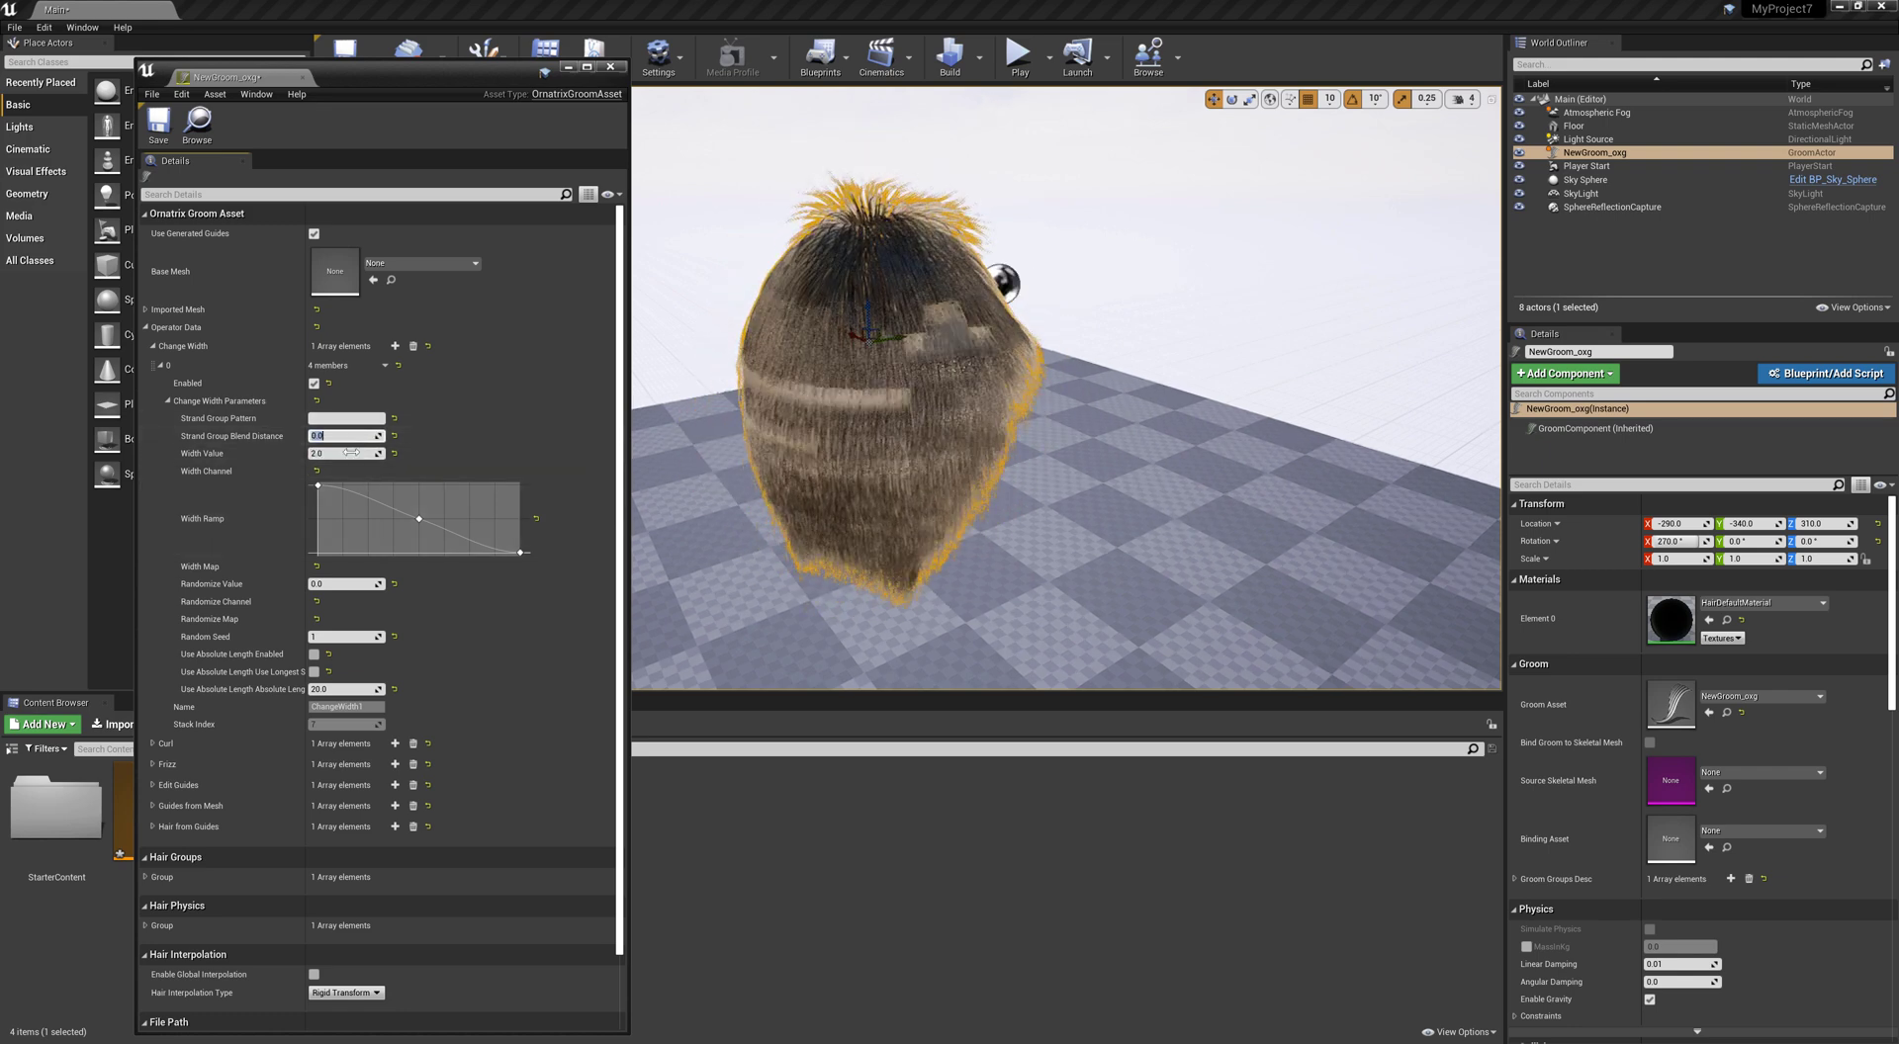
# Move the middle point of the Frizz operator's Amount Ramp up near the ramp's start and raise its Amount Value to about 87
pyautogui.click(153, 765)
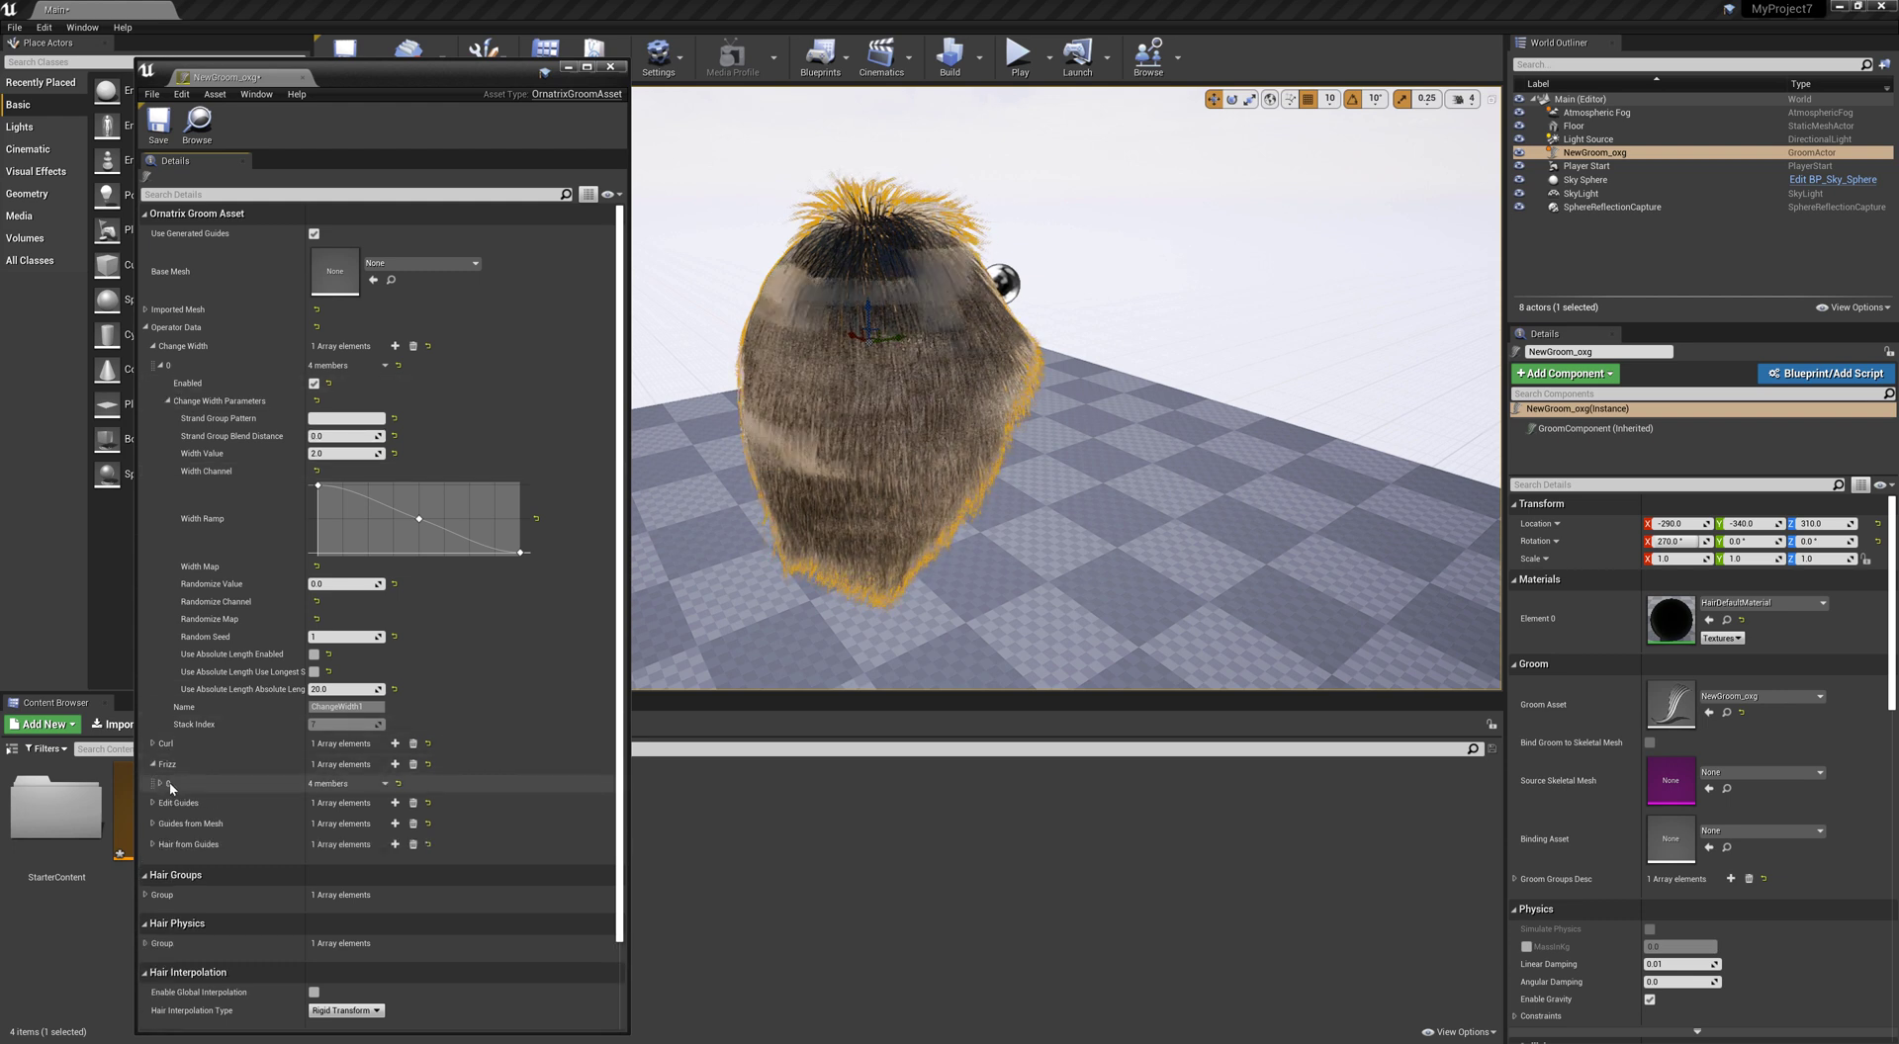
pyautogui.click(160, 783)
pyautogui.click(169, 820)
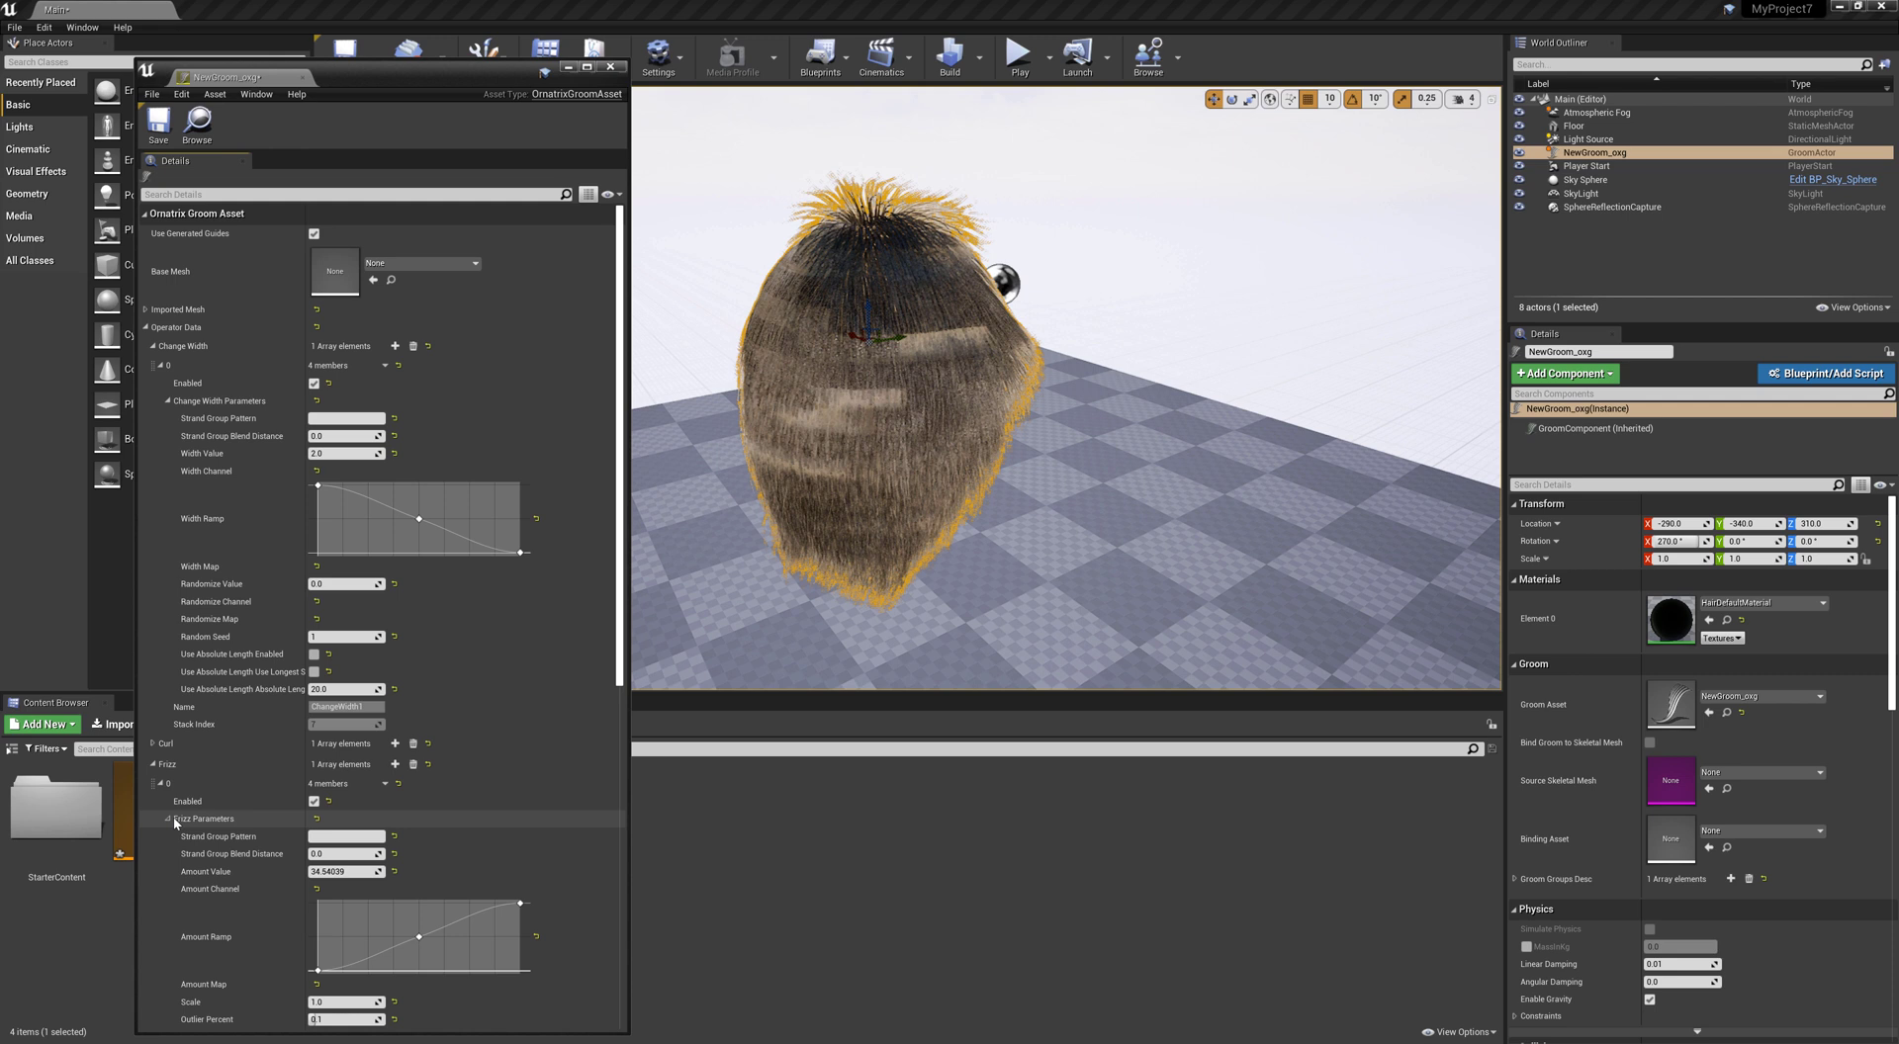
pyautogui.moveTo(417, 940); pyautogui.dragTo(338, 911)
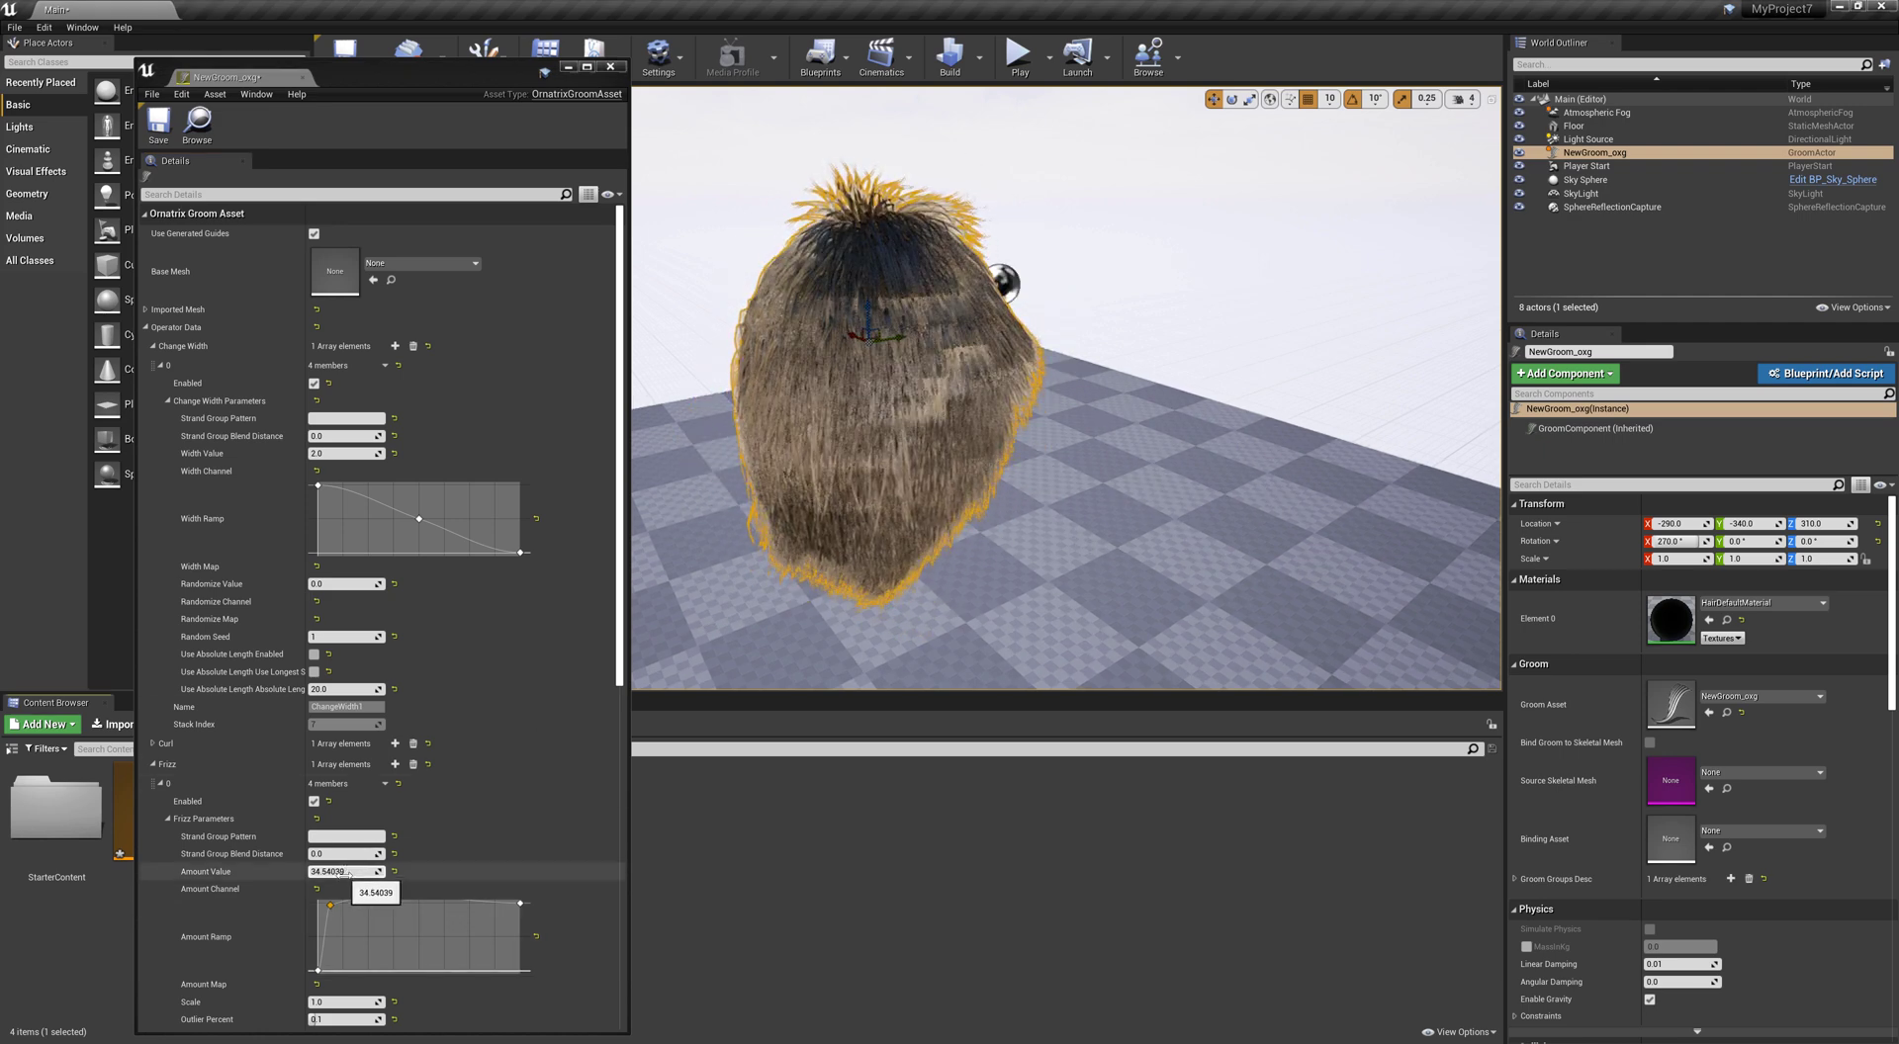
pyautogui.moveTo(346, 871)
pyautogui.mouseDown()
pyautogui.moveTo(371, 872)
pyautogui.moveTo(351, 871)
pyautogui.mouseUp()
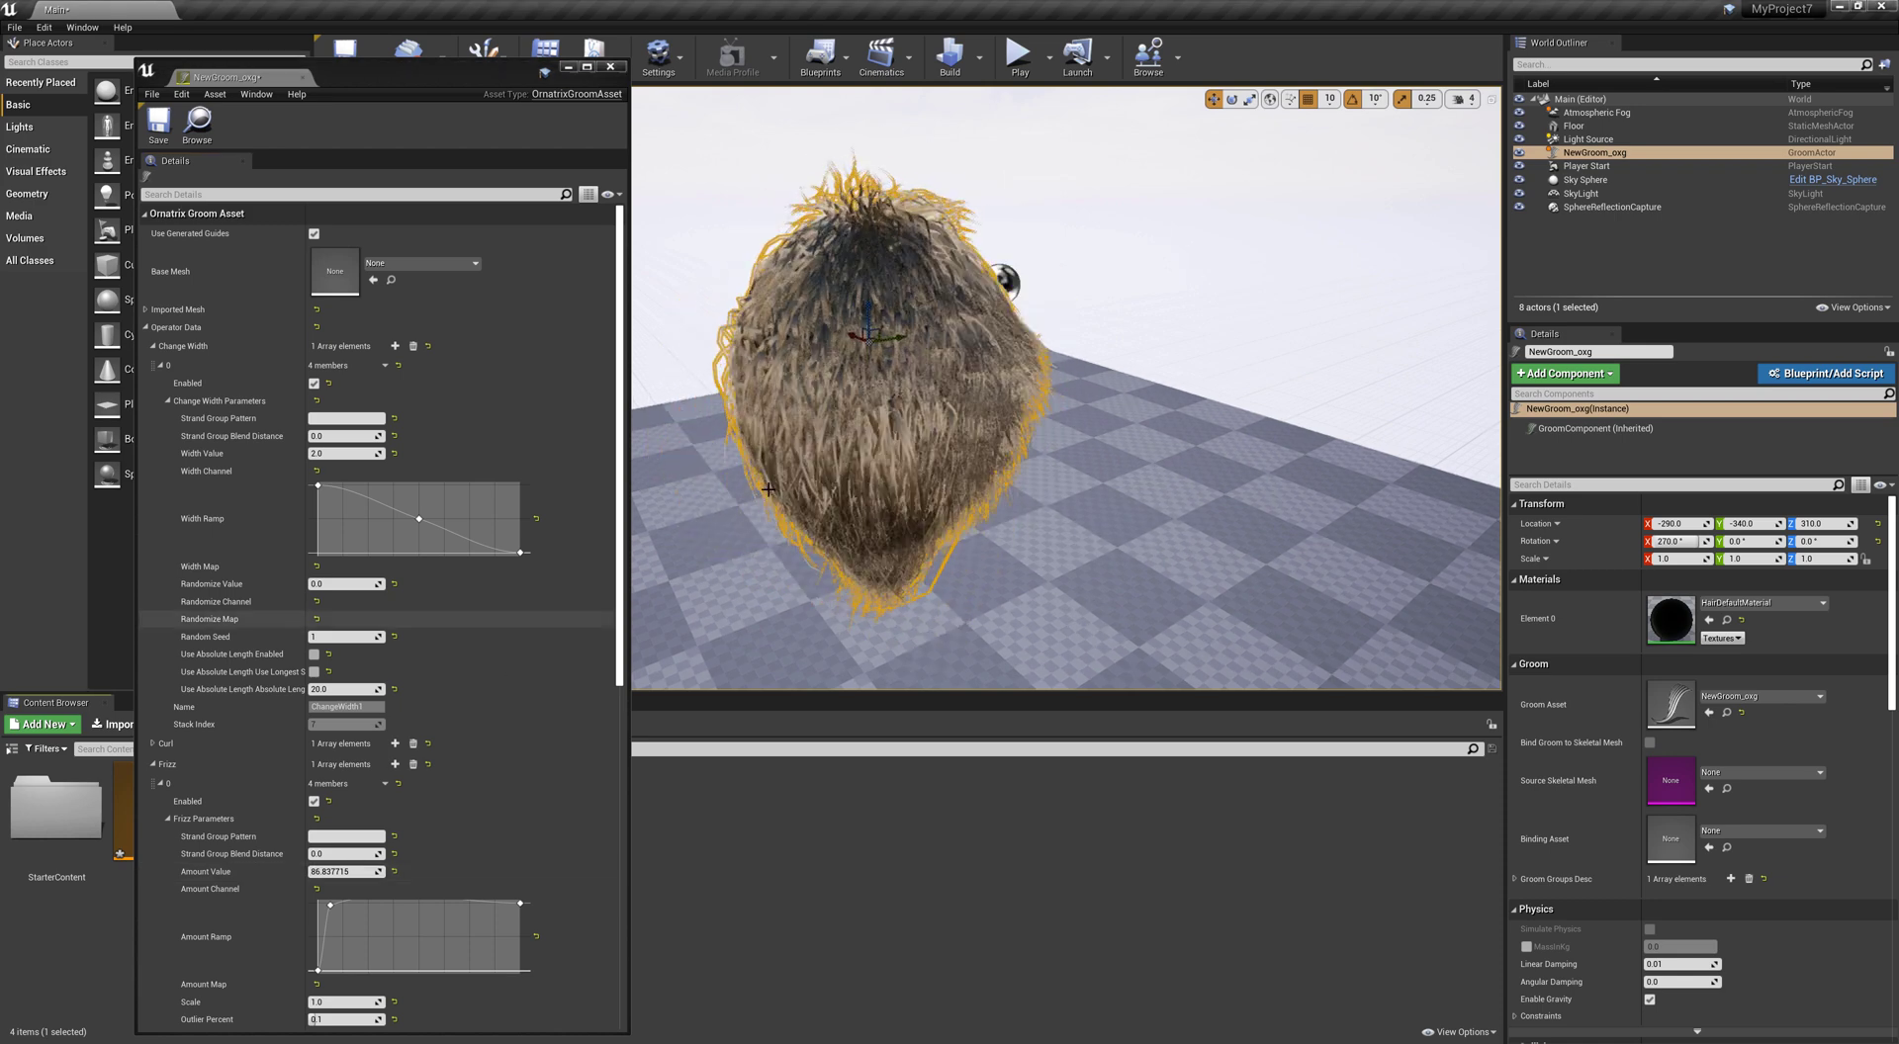
pyautogui.keyDown('alt'); pyautogui.moveTo(965, 578); pyautogui.dragTo(1058, 539); pyautogui.keyUp('alt')
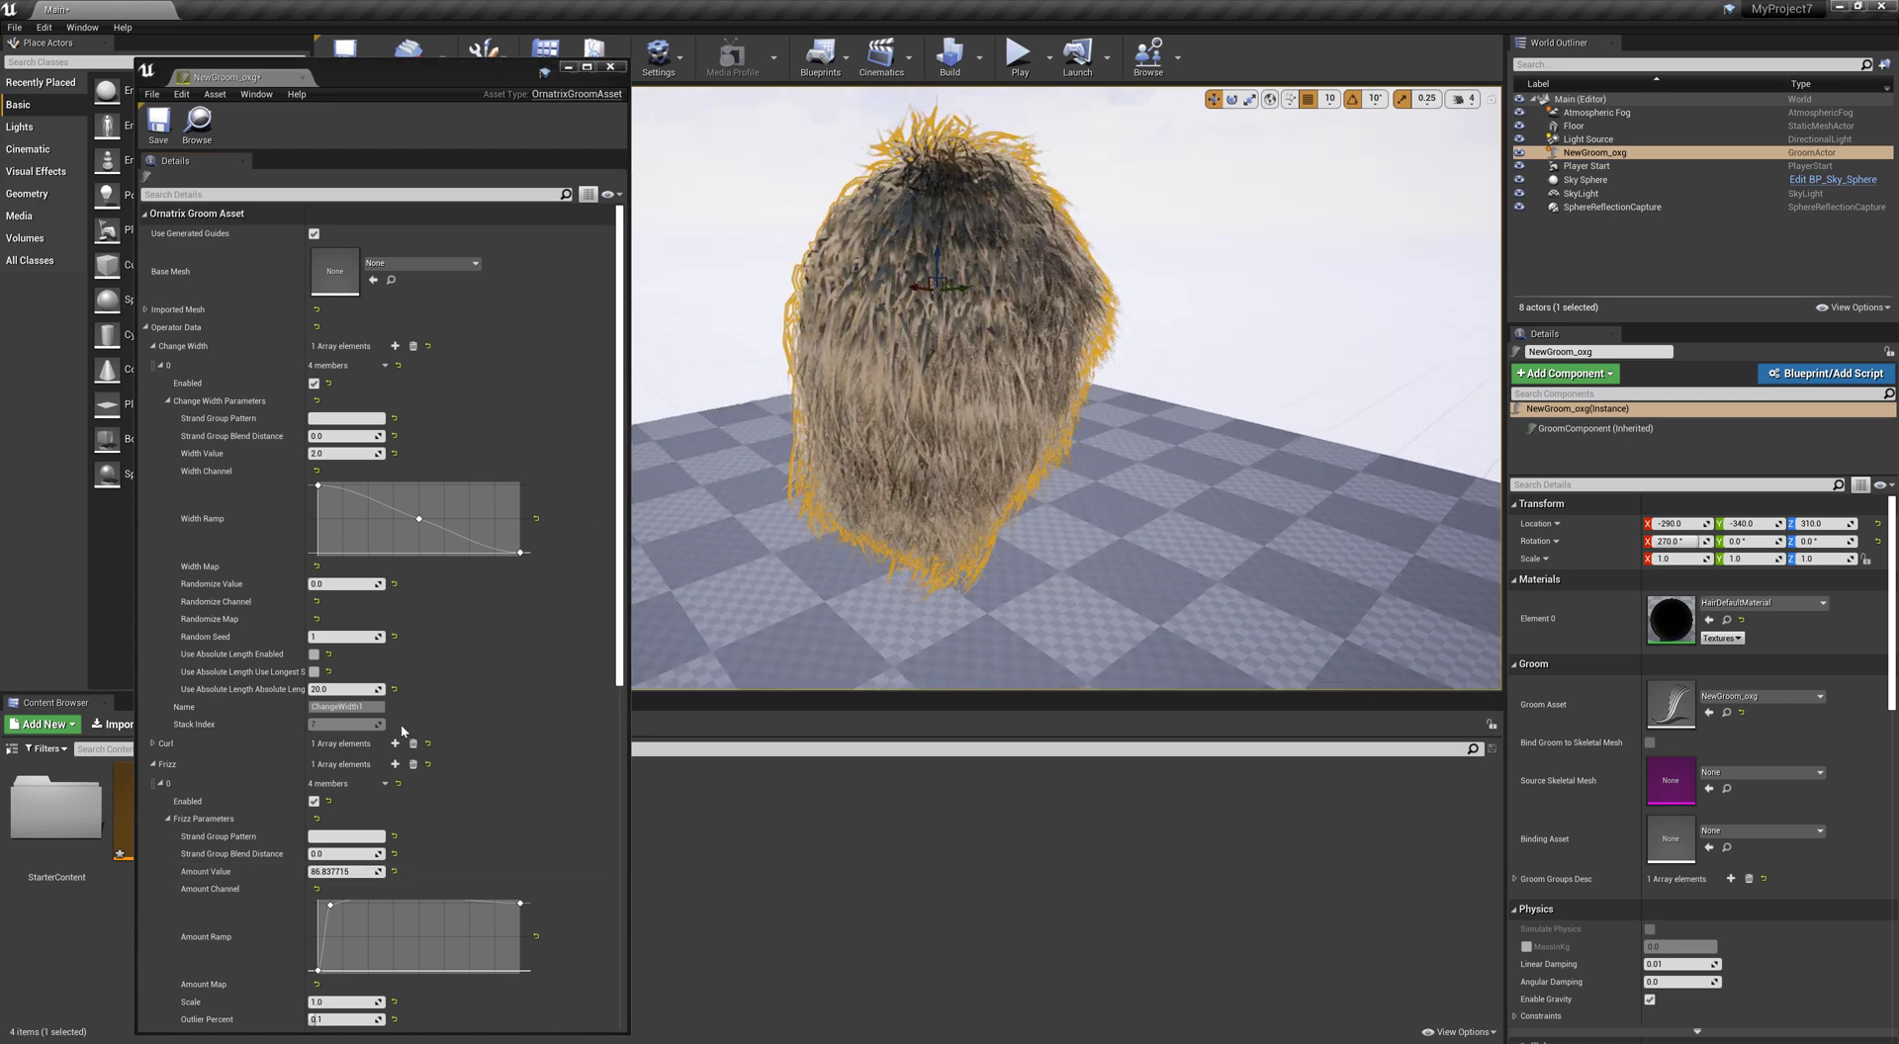
# Collapse the Frizz and Change Width parameters and close the NewGroom_oxg asset
pyautogui.click(168, 819)
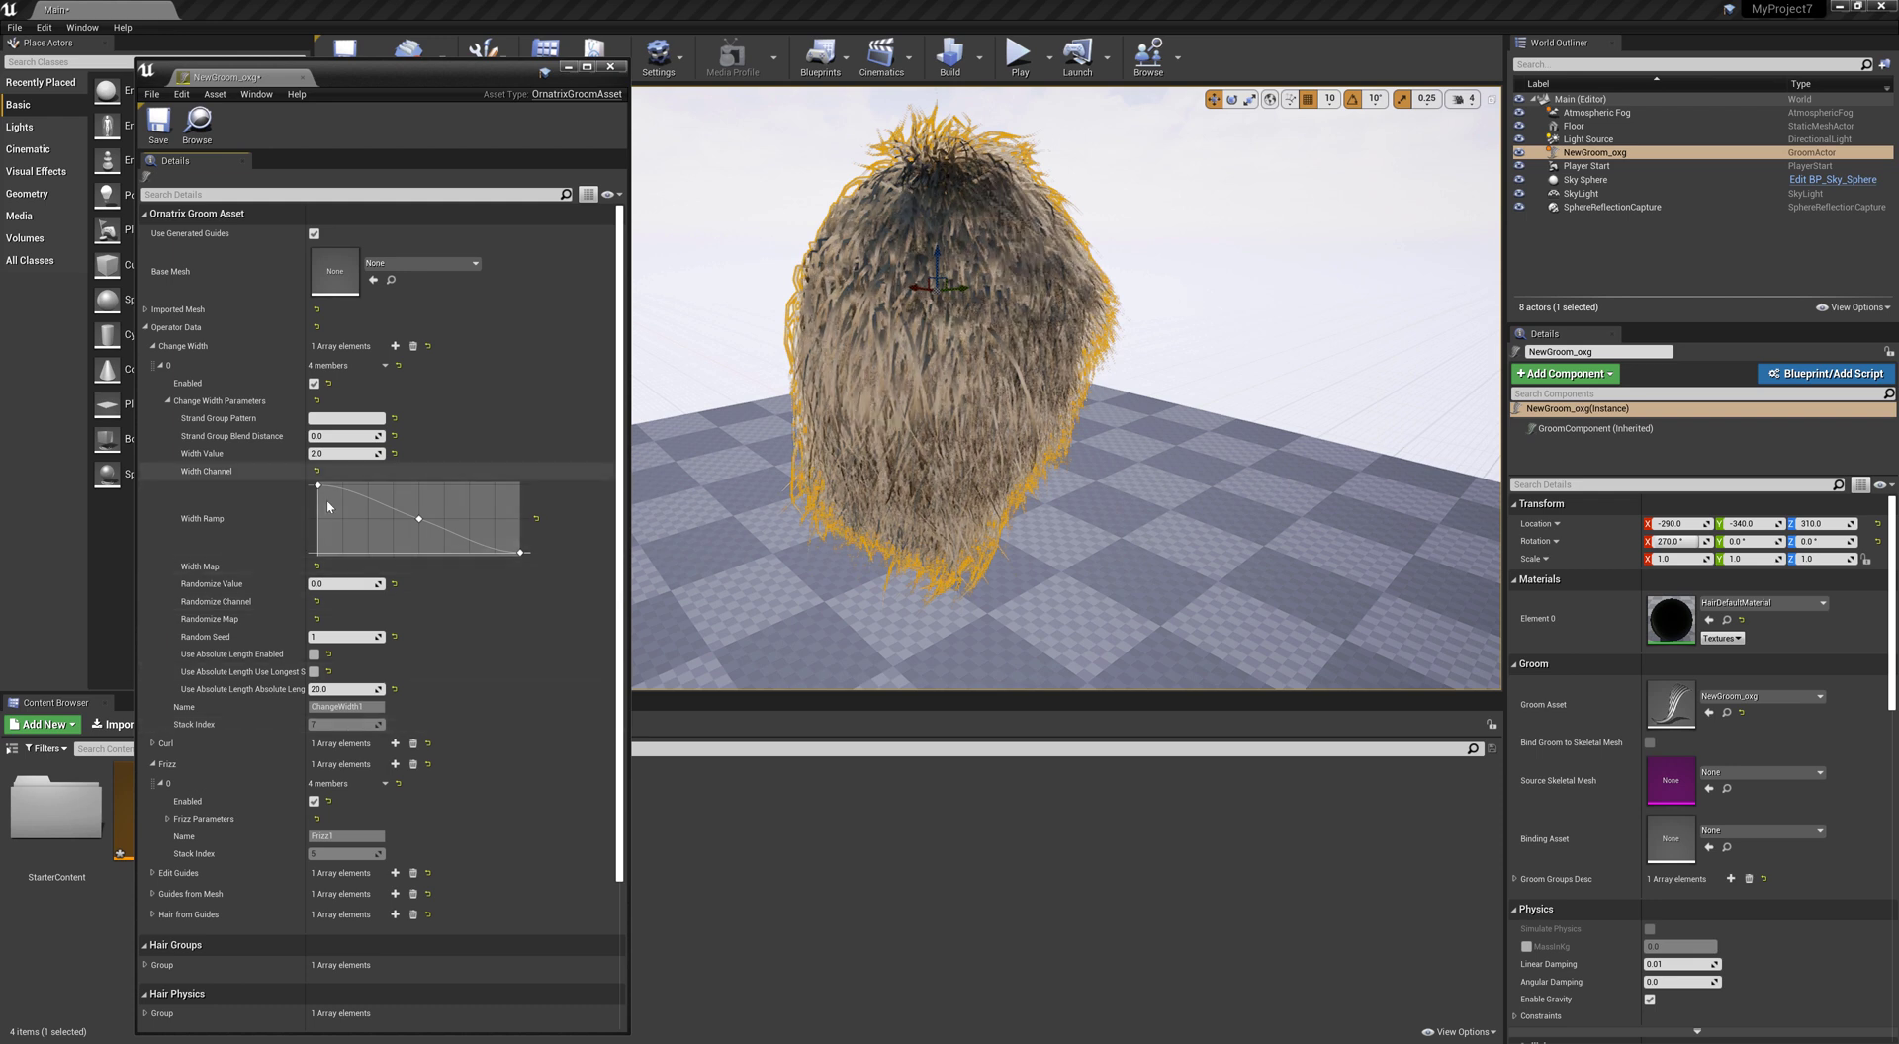
pyautogui.click(168, 402)
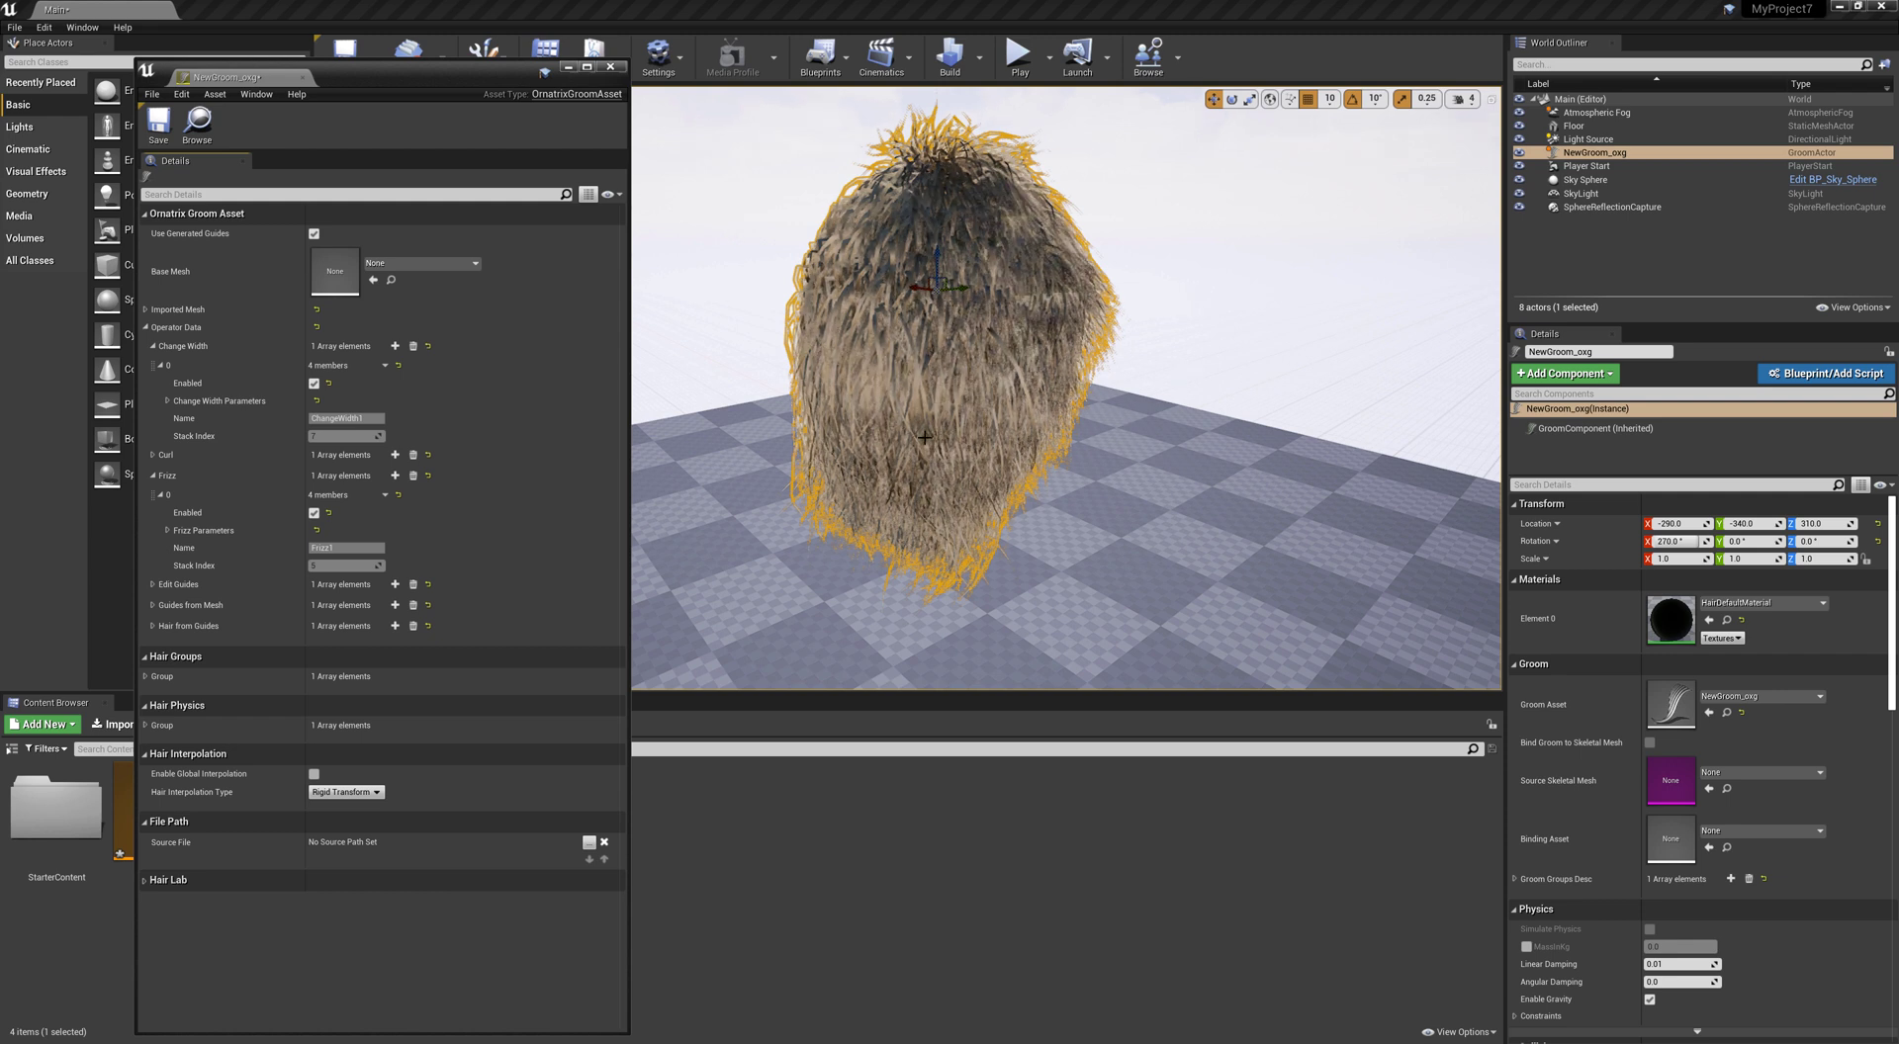
pyautogui.moveTo(1006, 418); pyautogui.dragTo(1187, 415, button='right')
pyautogui.click(611, 69)
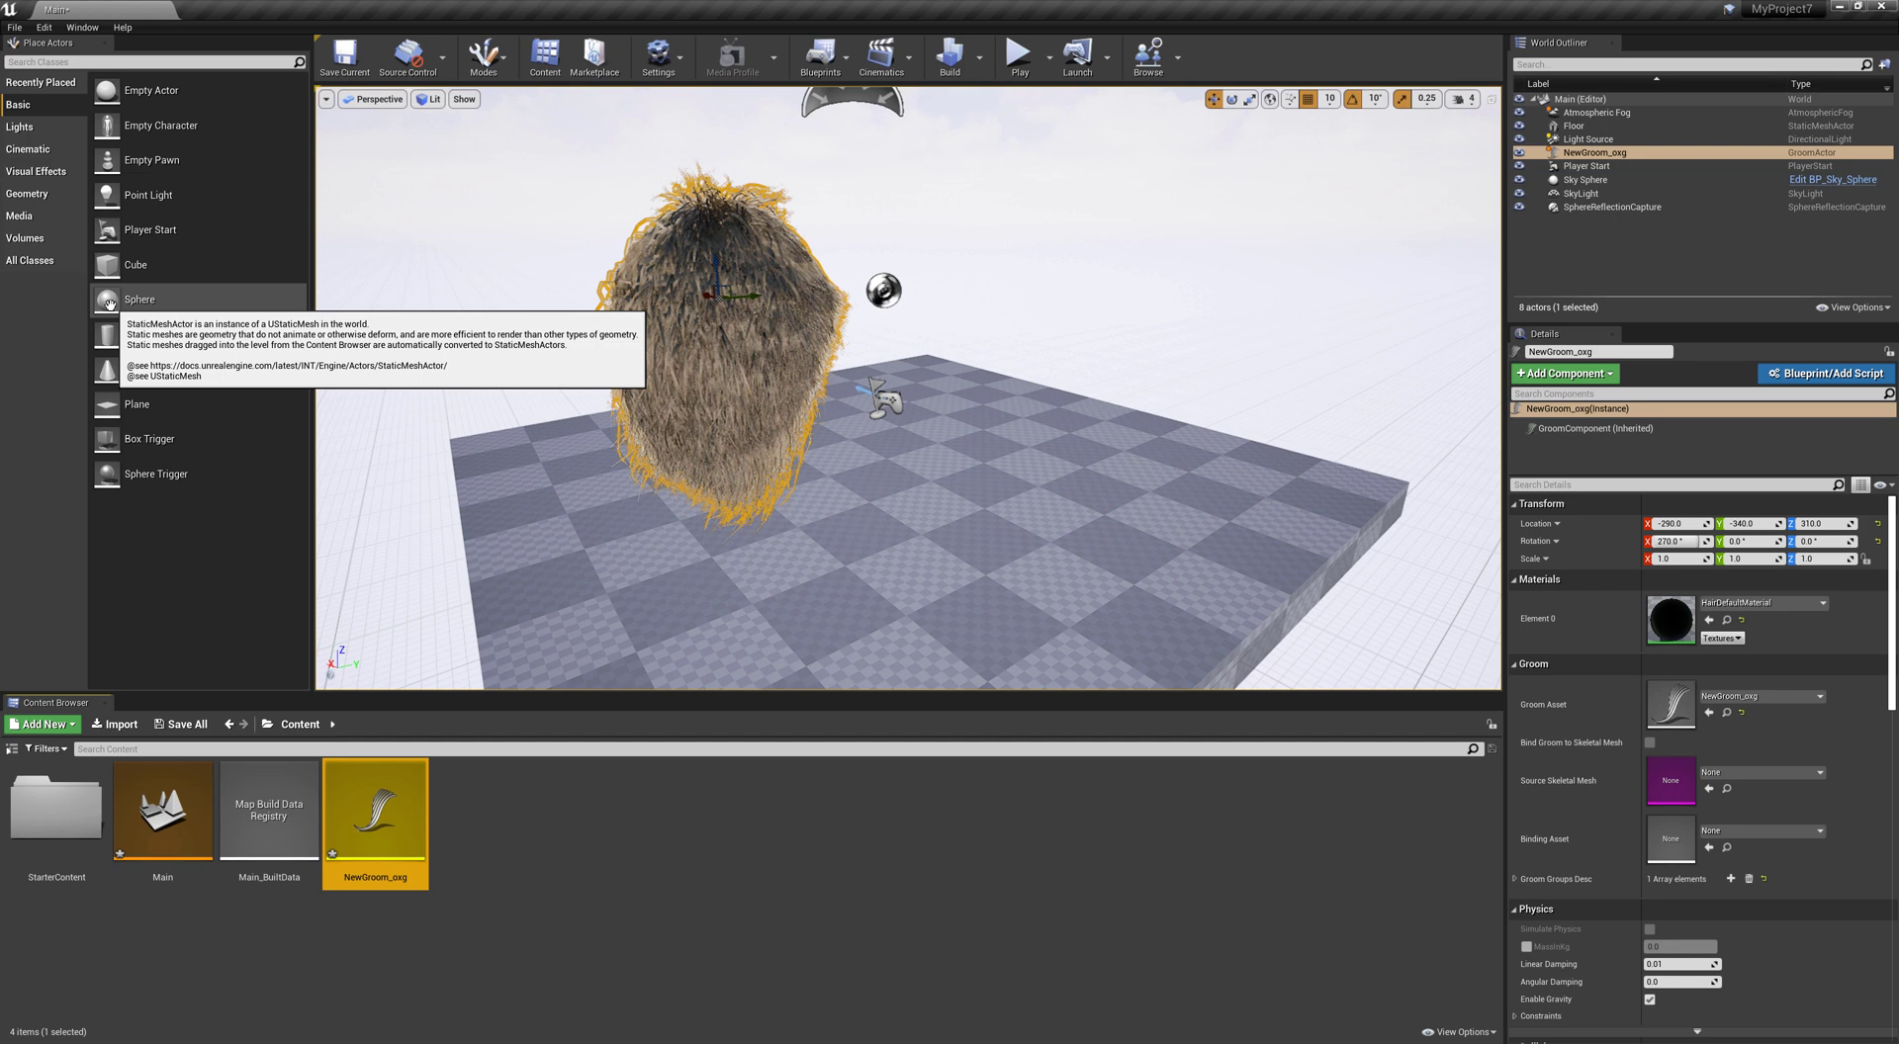
# Add a basic Sphere to the level and set its location to X 0, Y 0, Z 0
pyautogui.moveTo(129, 324); pyautogui.dragTo(1030, 573)
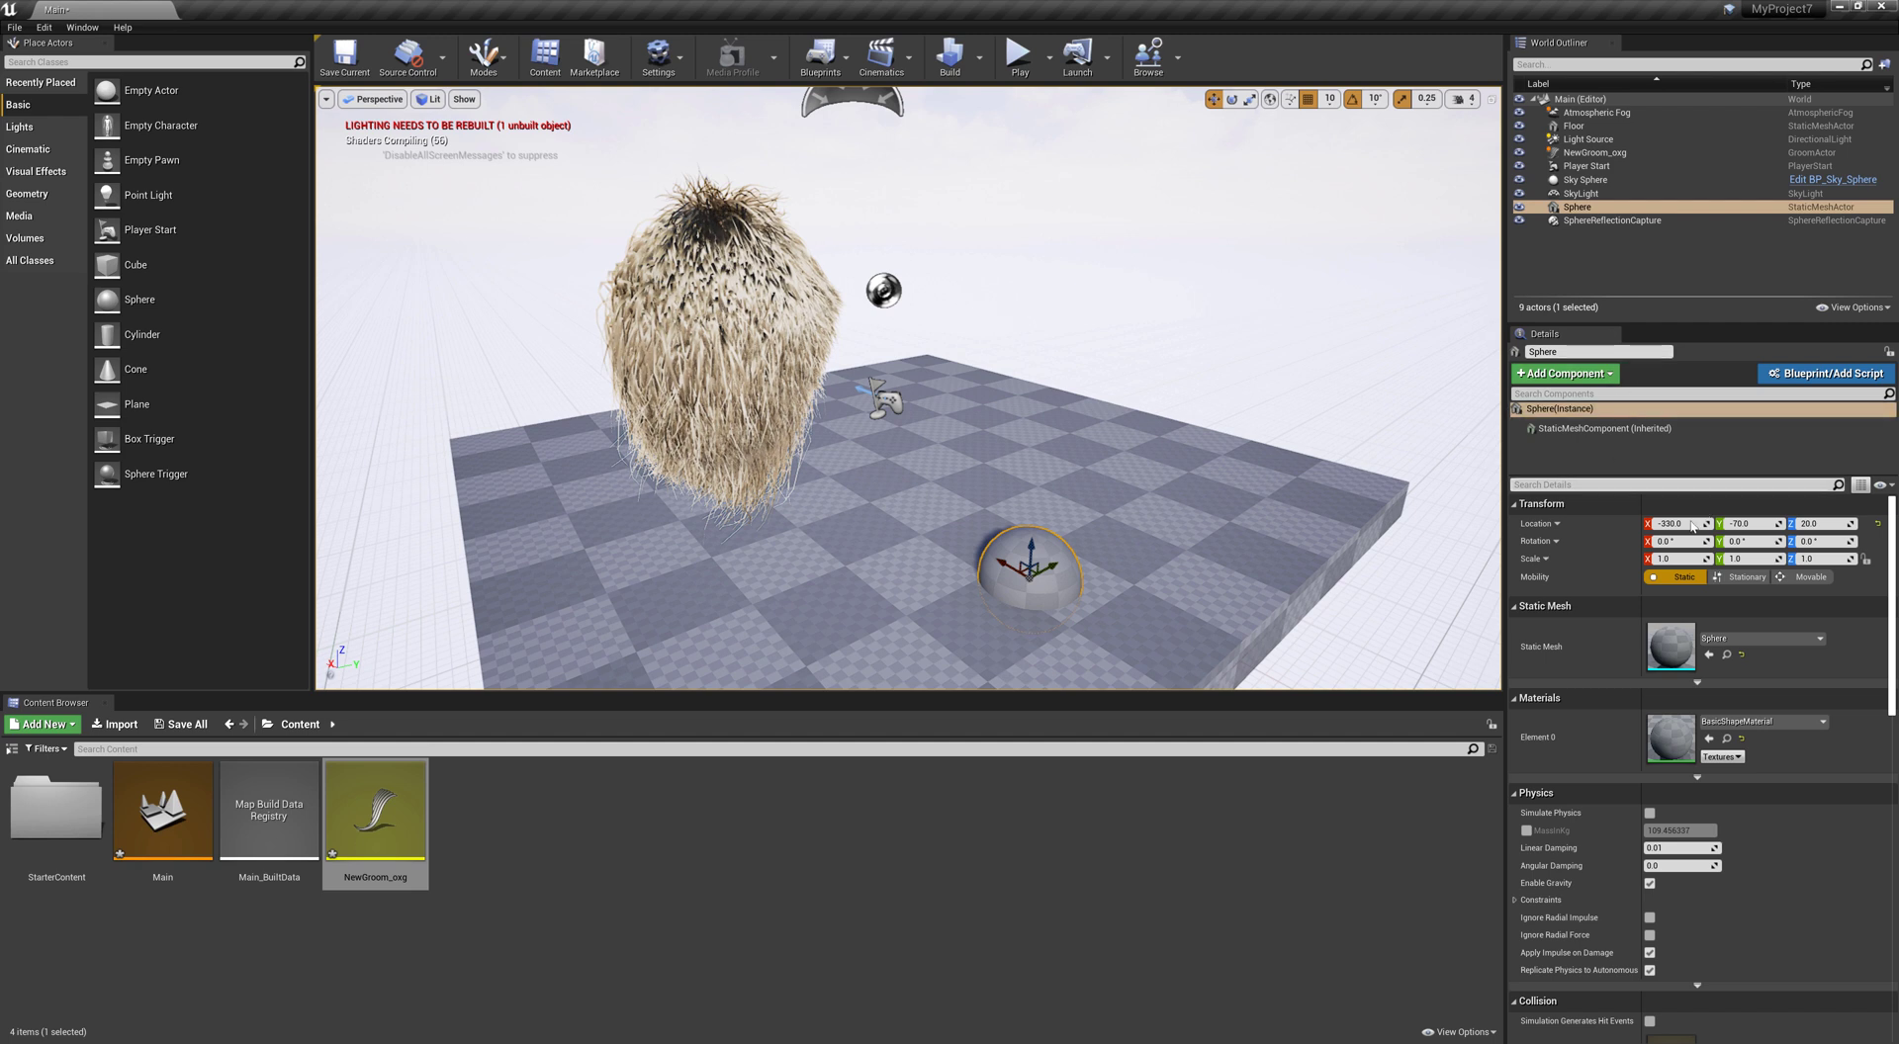
pyautogui.click(1681, 523)
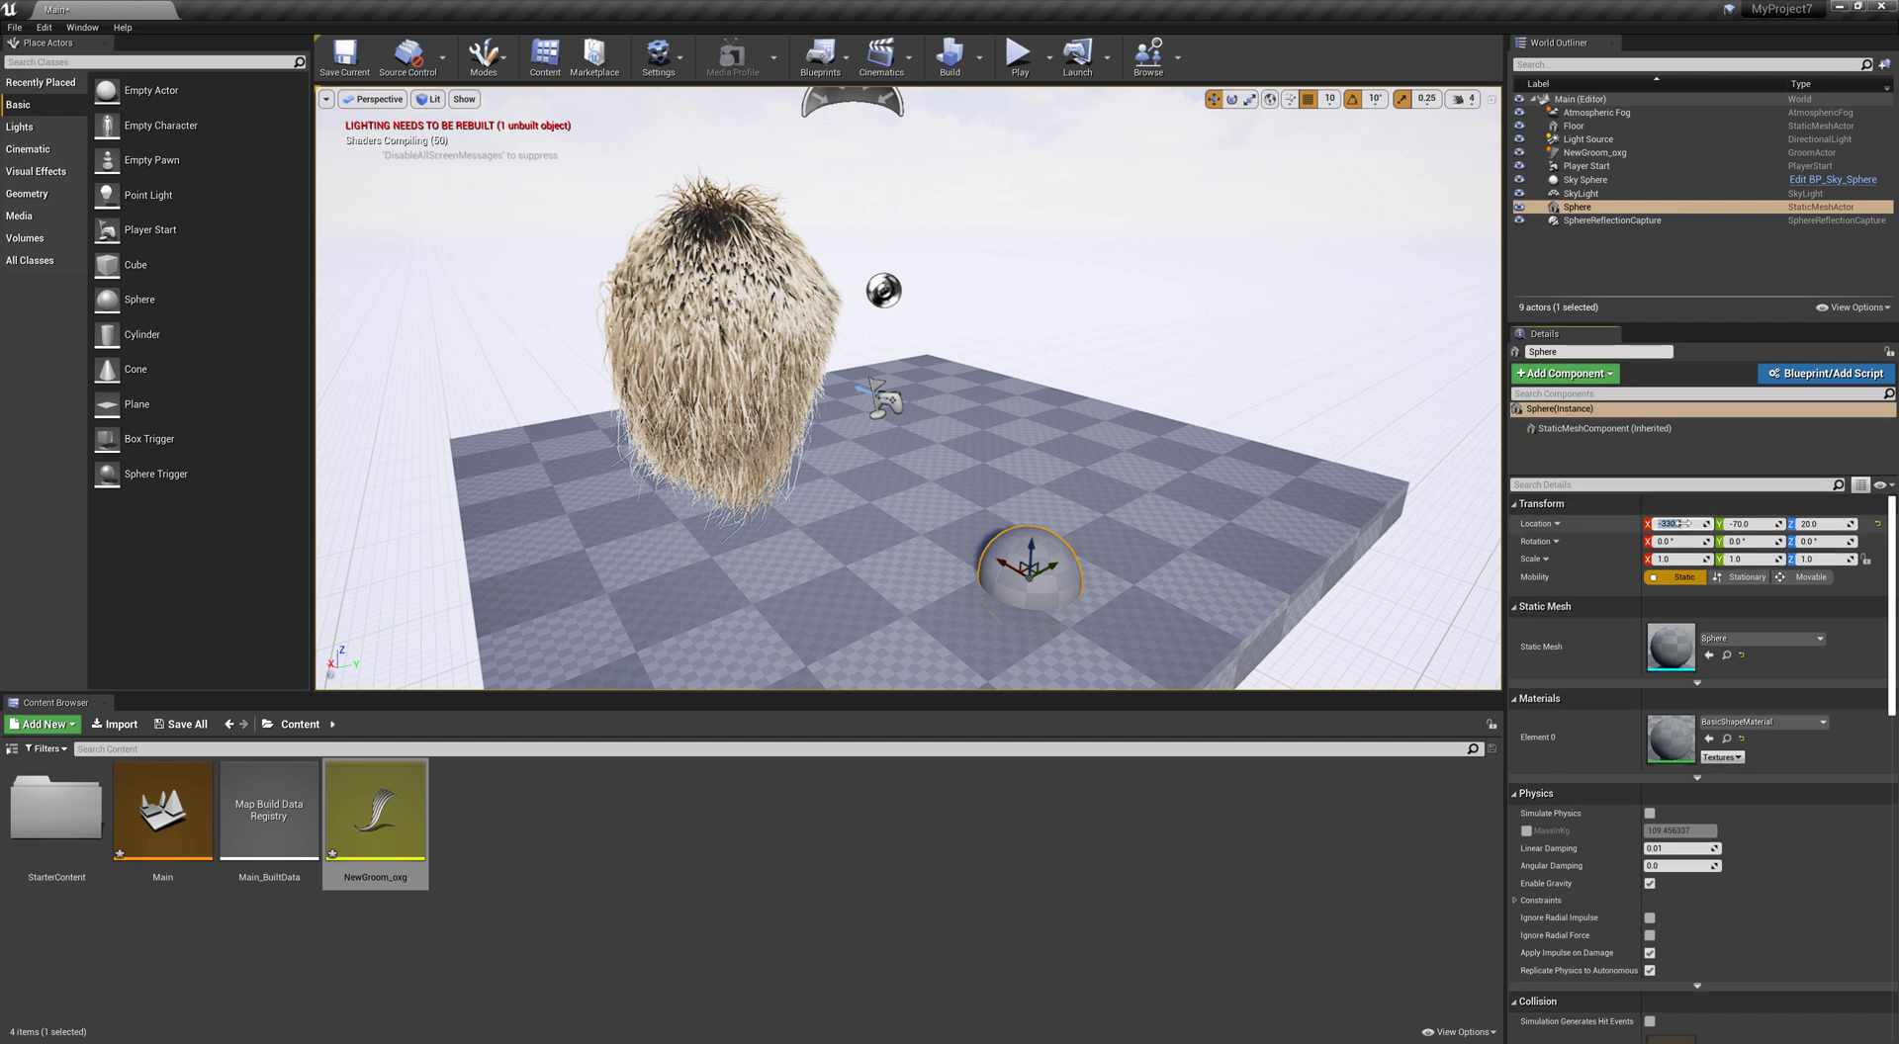
pyautogui.click(1740, 524)
pyautogui.write('0')
pyautogui.click(1810, 524)
pyautogui.write('0')
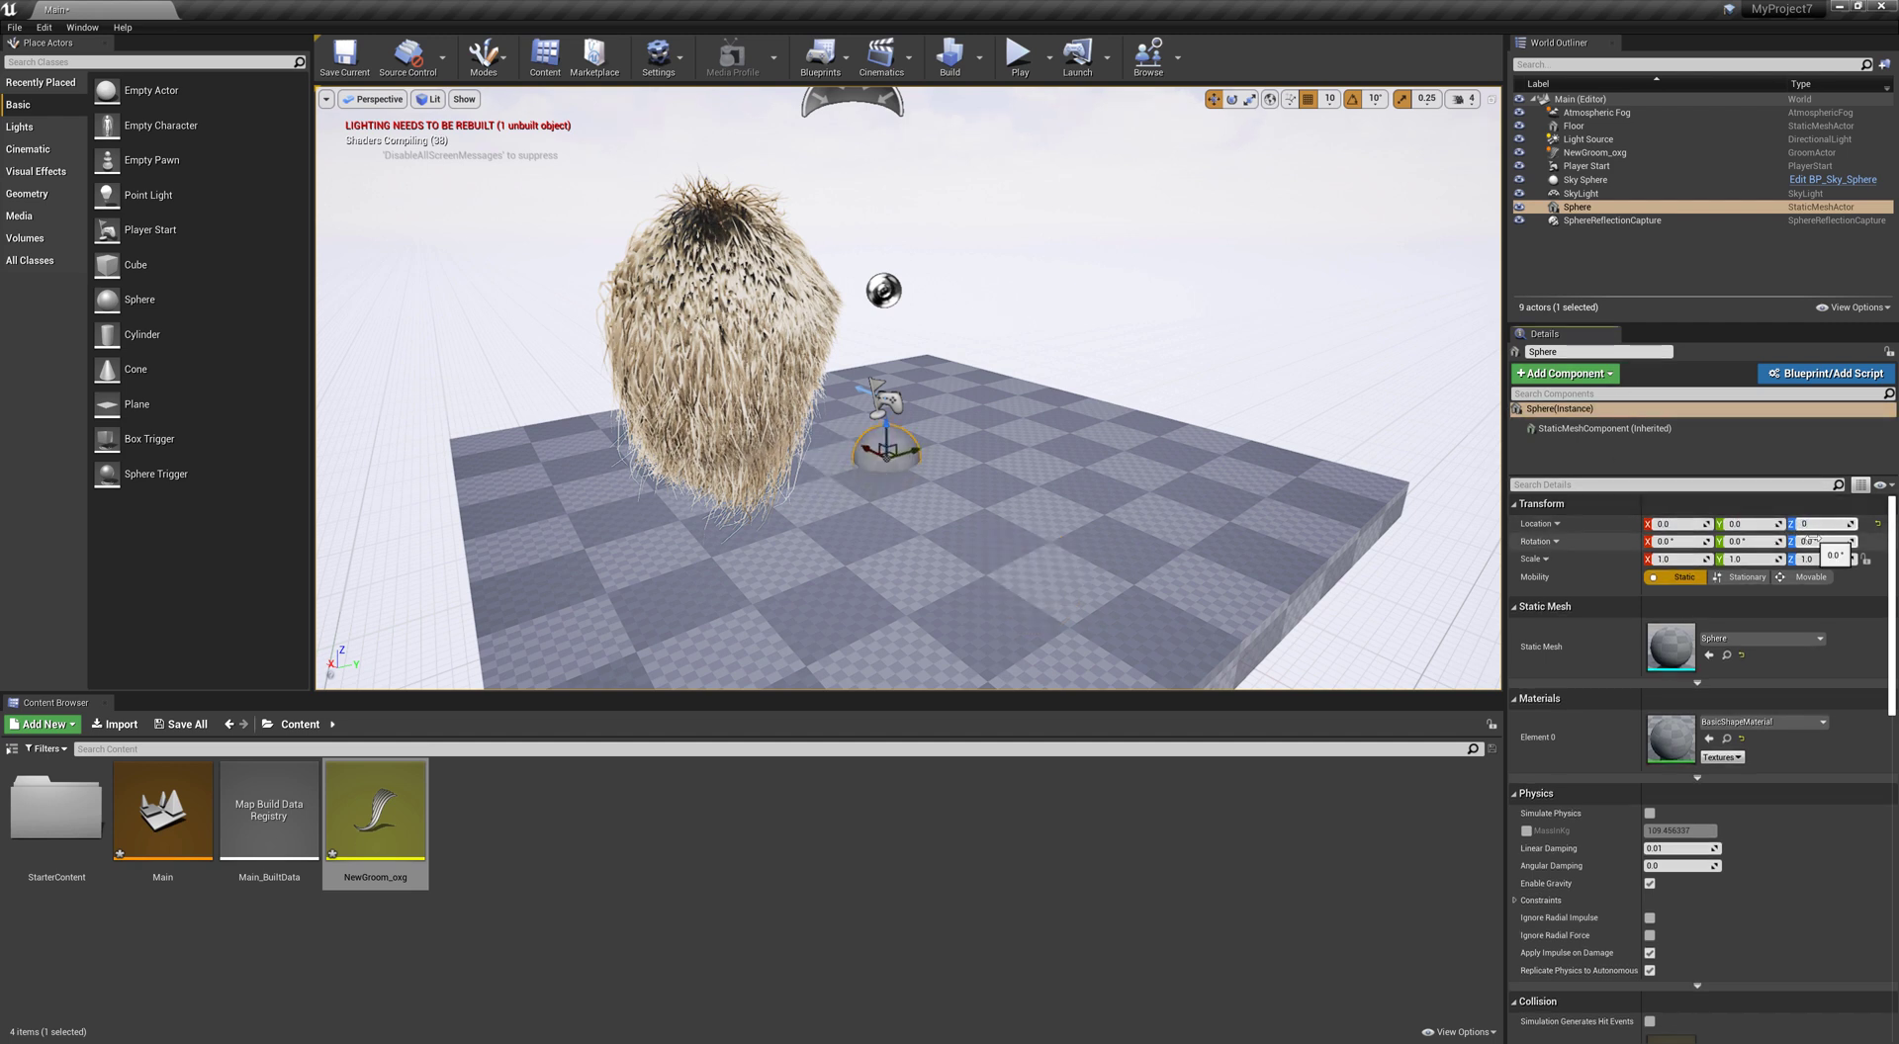
pyautogui.click(1810, 541)
# Delete the checkered Floor from the level
pyautogui.click(1134, 497)
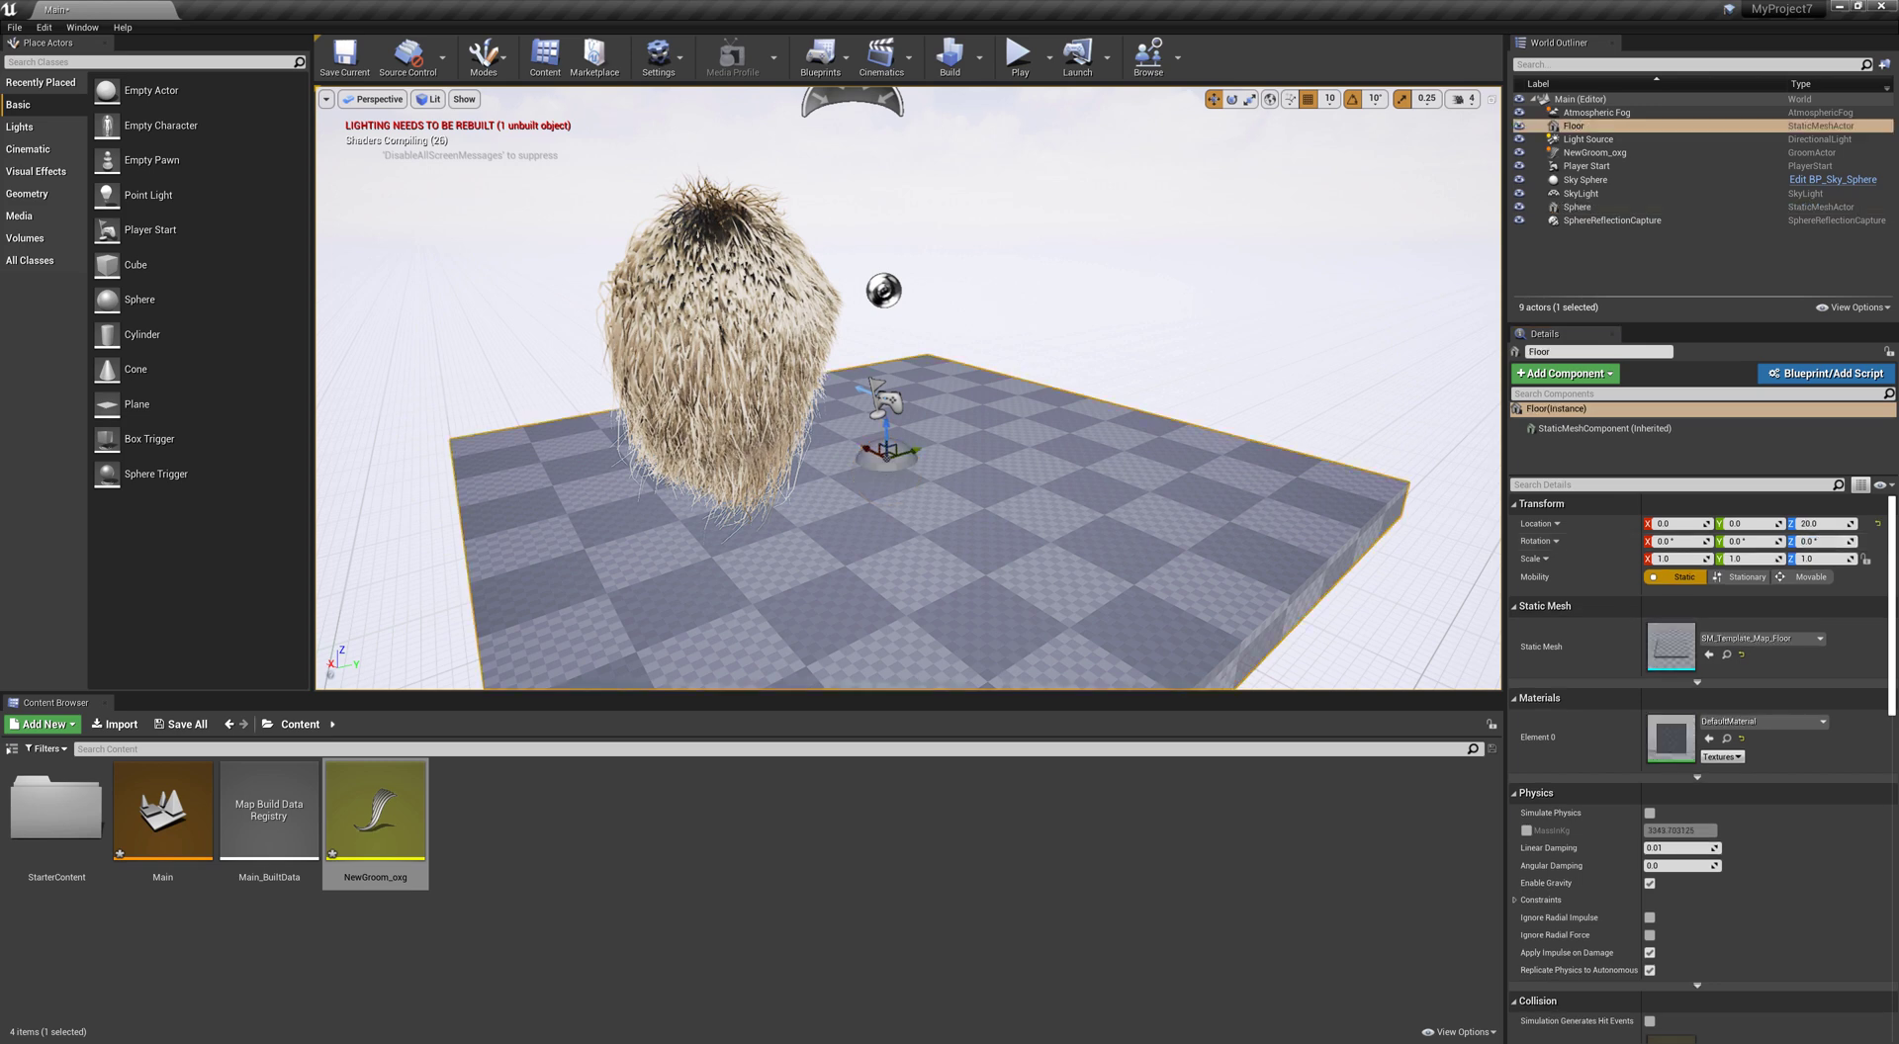
pyautogui.press('Delete')
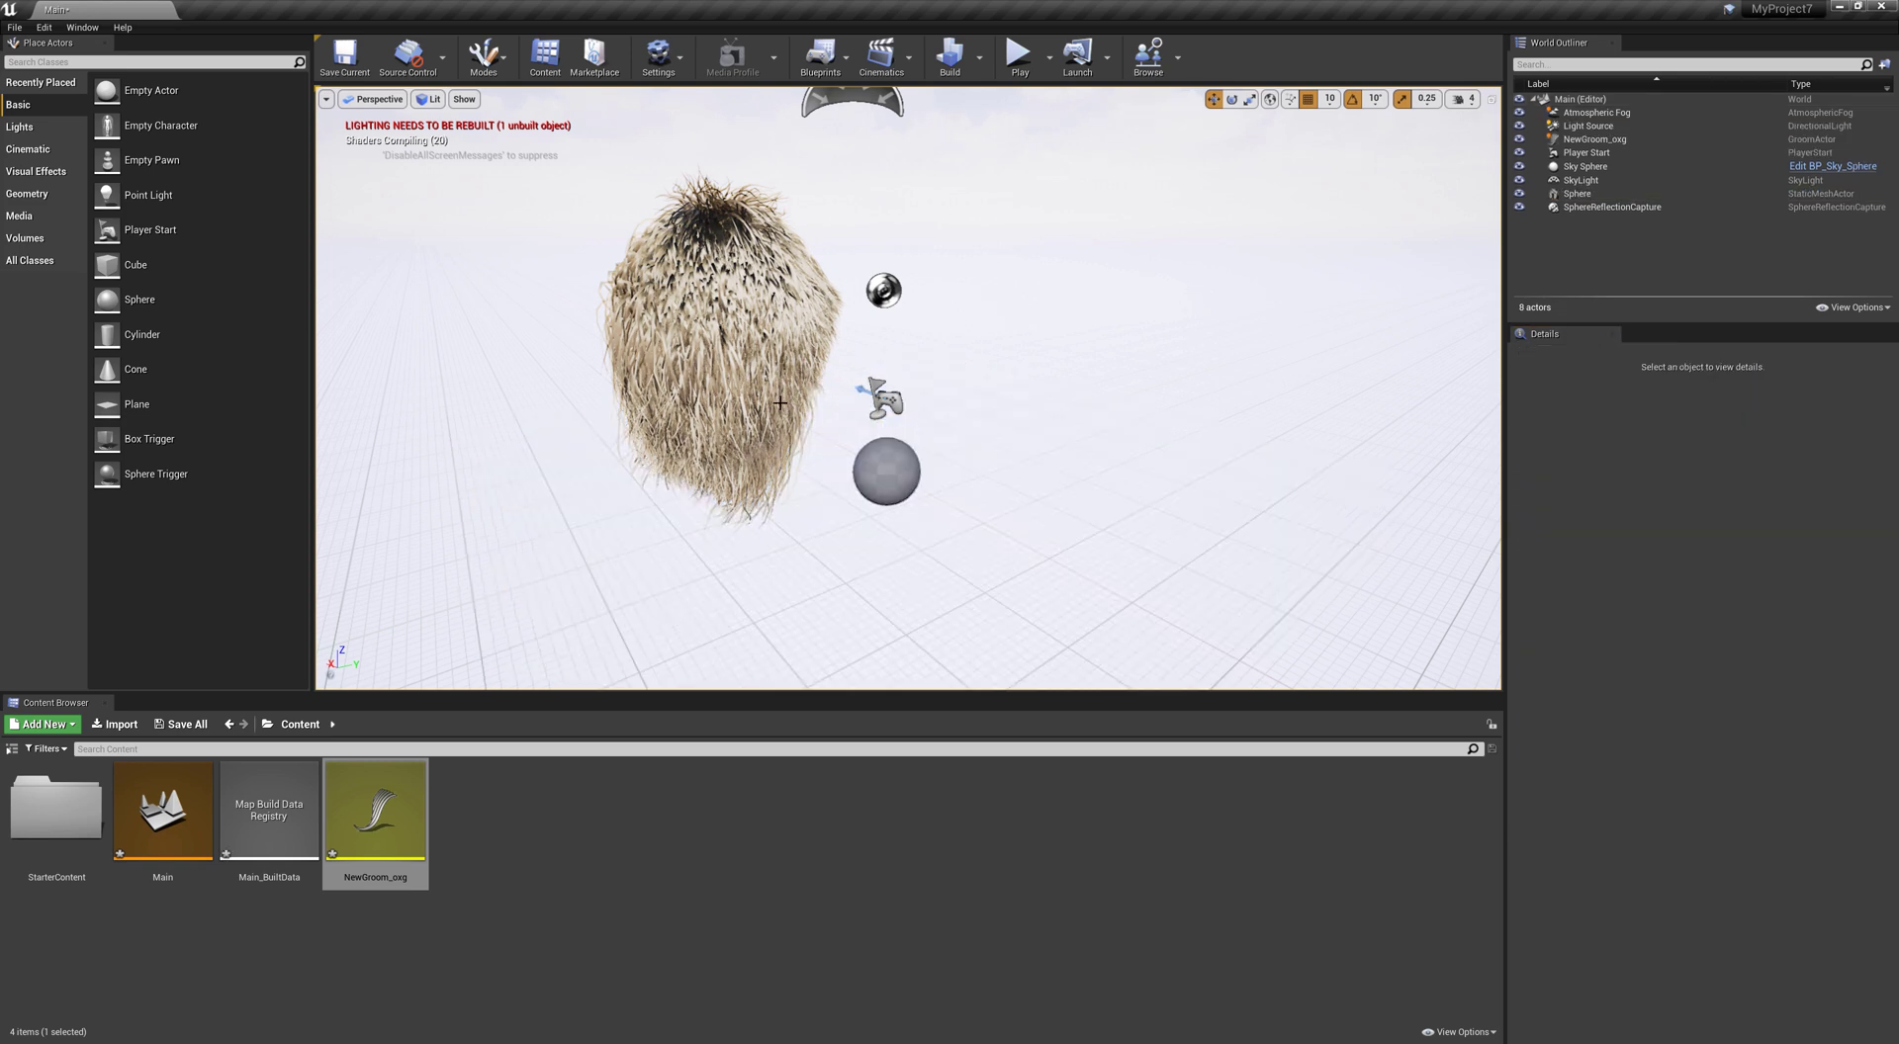
pyautogui.keyDown('alt'); pyautogui.moveTo(780, 403); pyautogui.dragTo(681, 402); pyautogui.keyUp('alt')
# Add an Ornatrix Hair component to the sphere and assign NewGroom_oxg as its Groom Asset
pyautogui.click(923, 454)
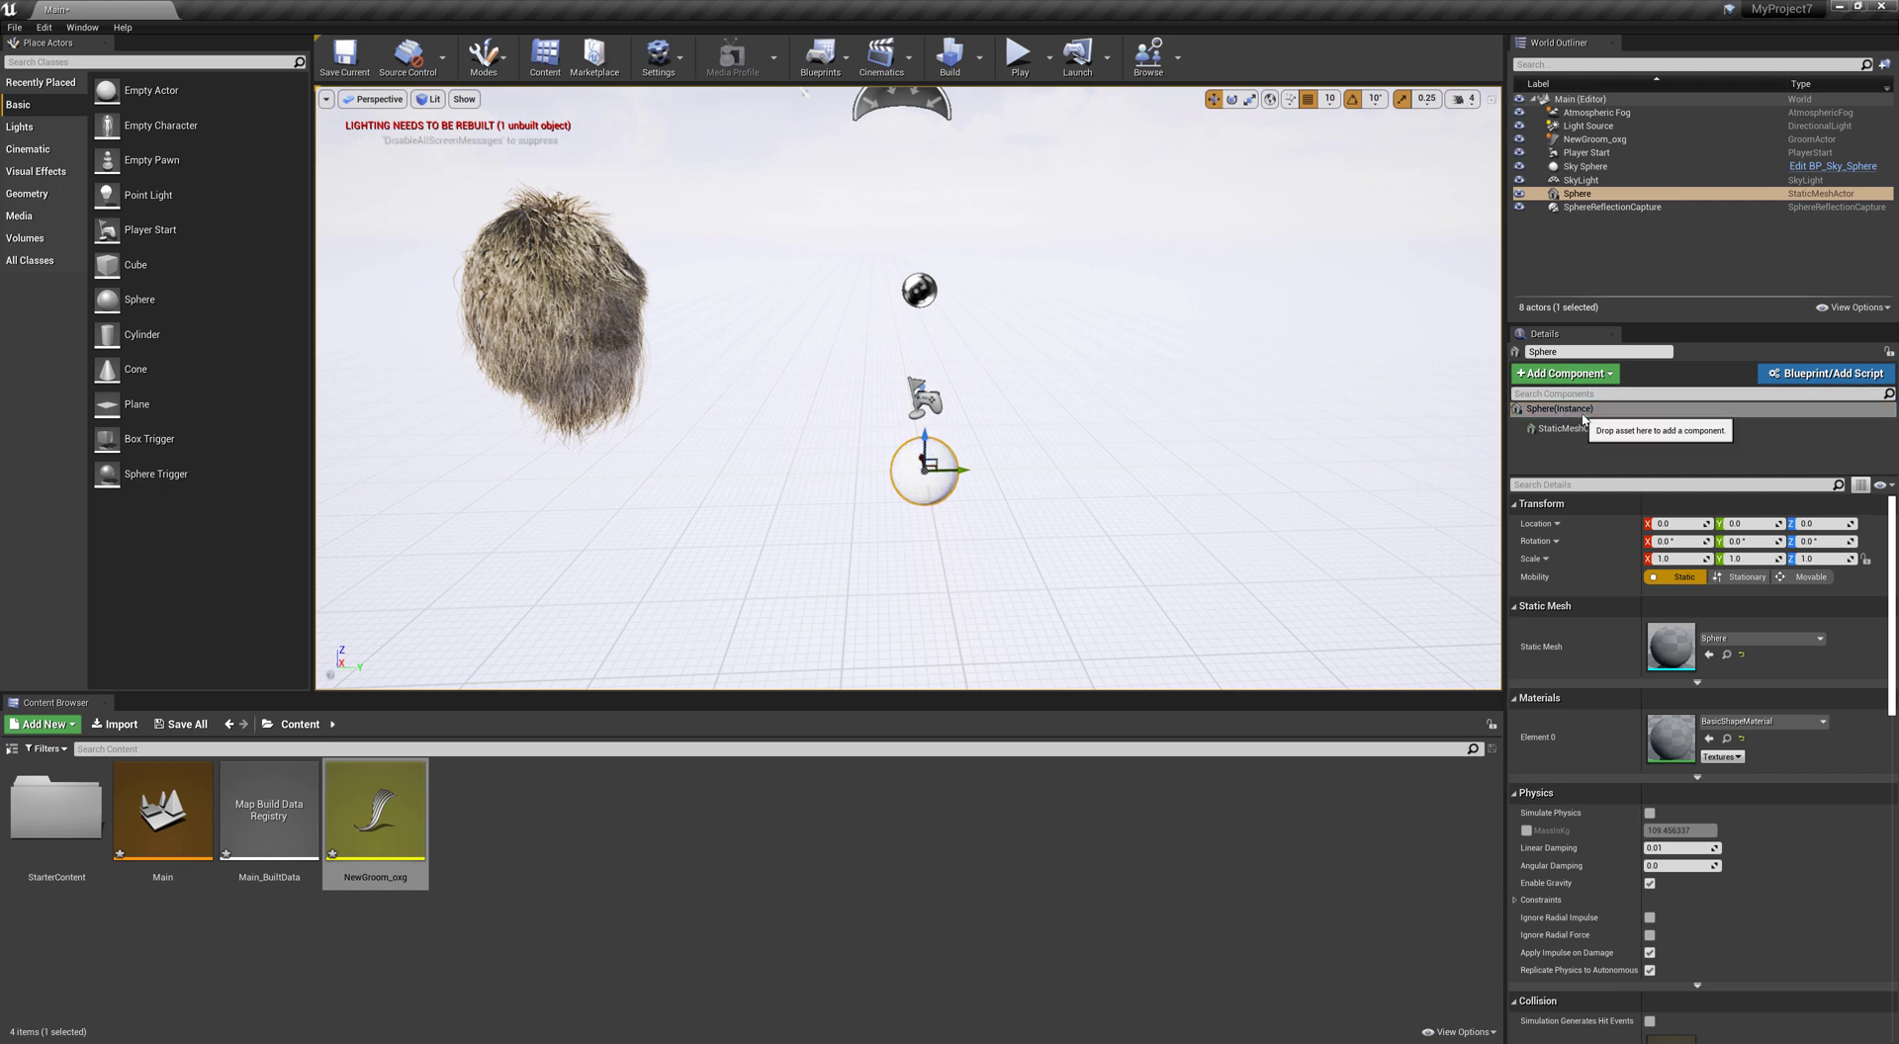
pyautogui.click(1554, 376)
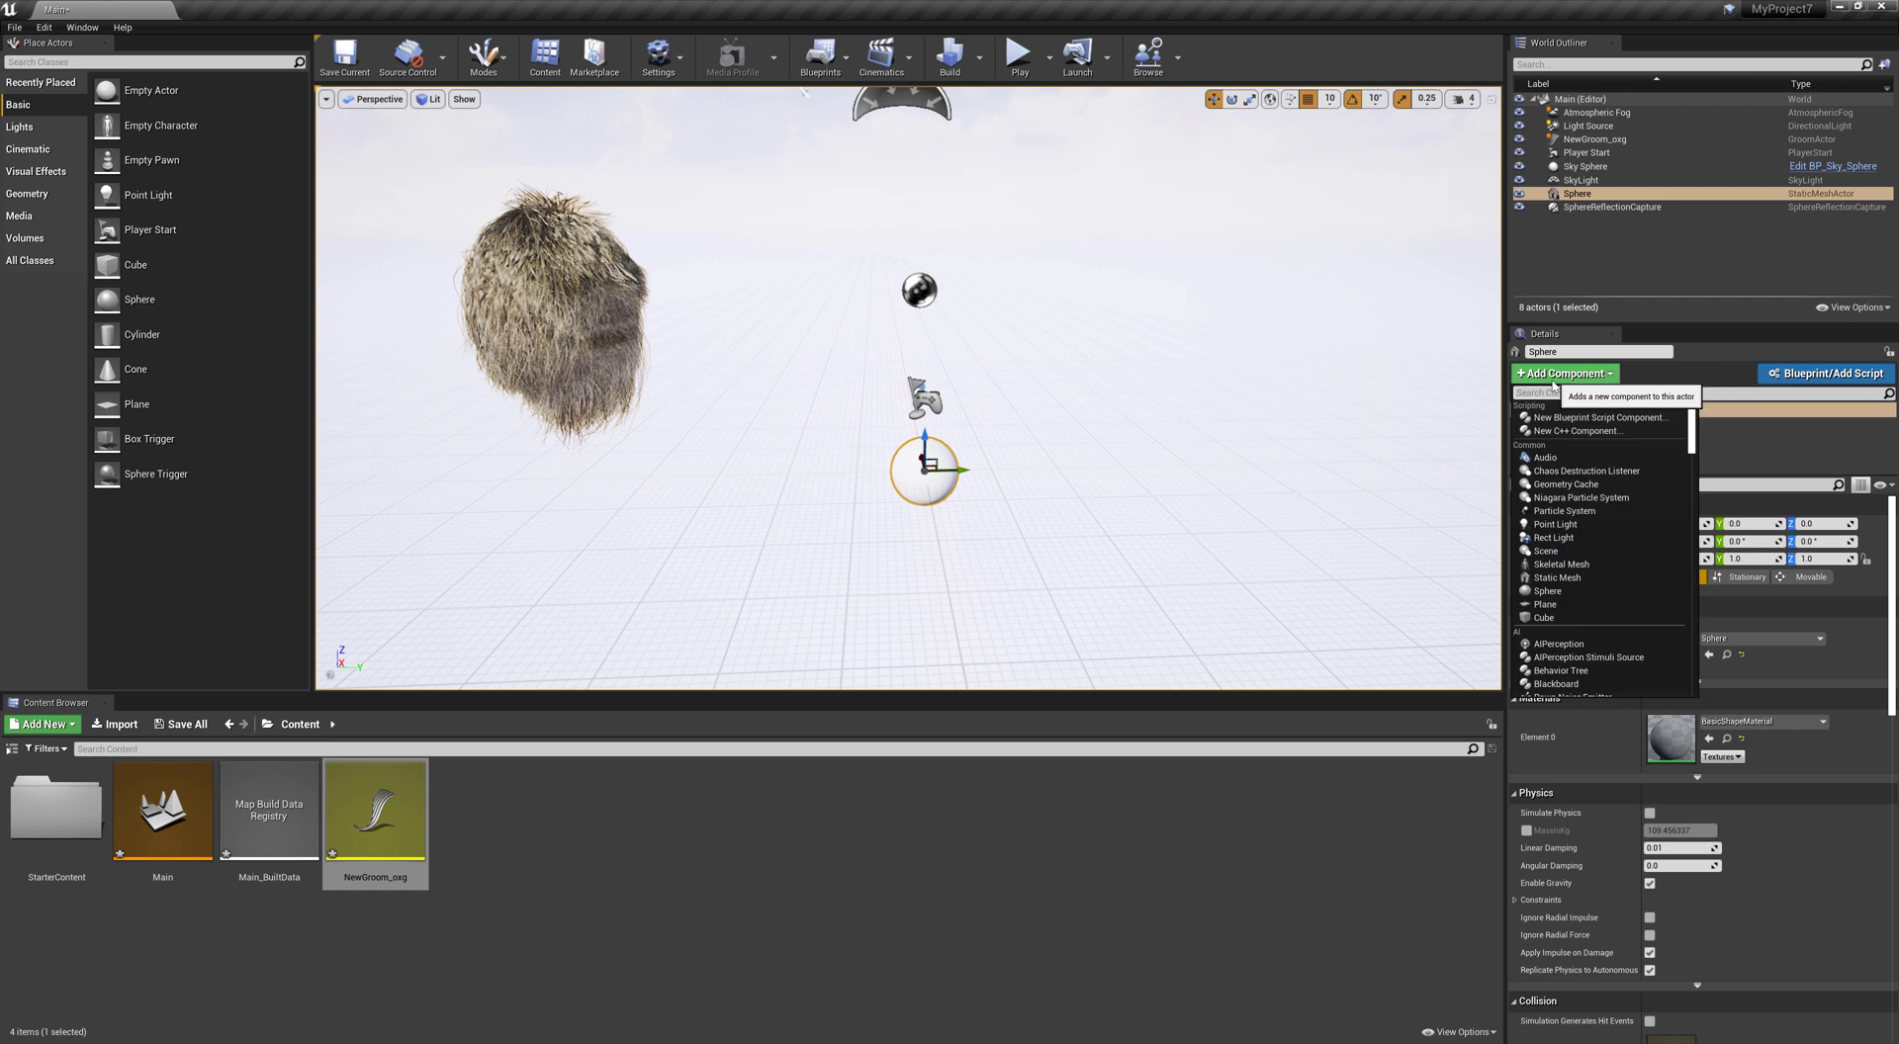
pyautogui.write('ornatrix')
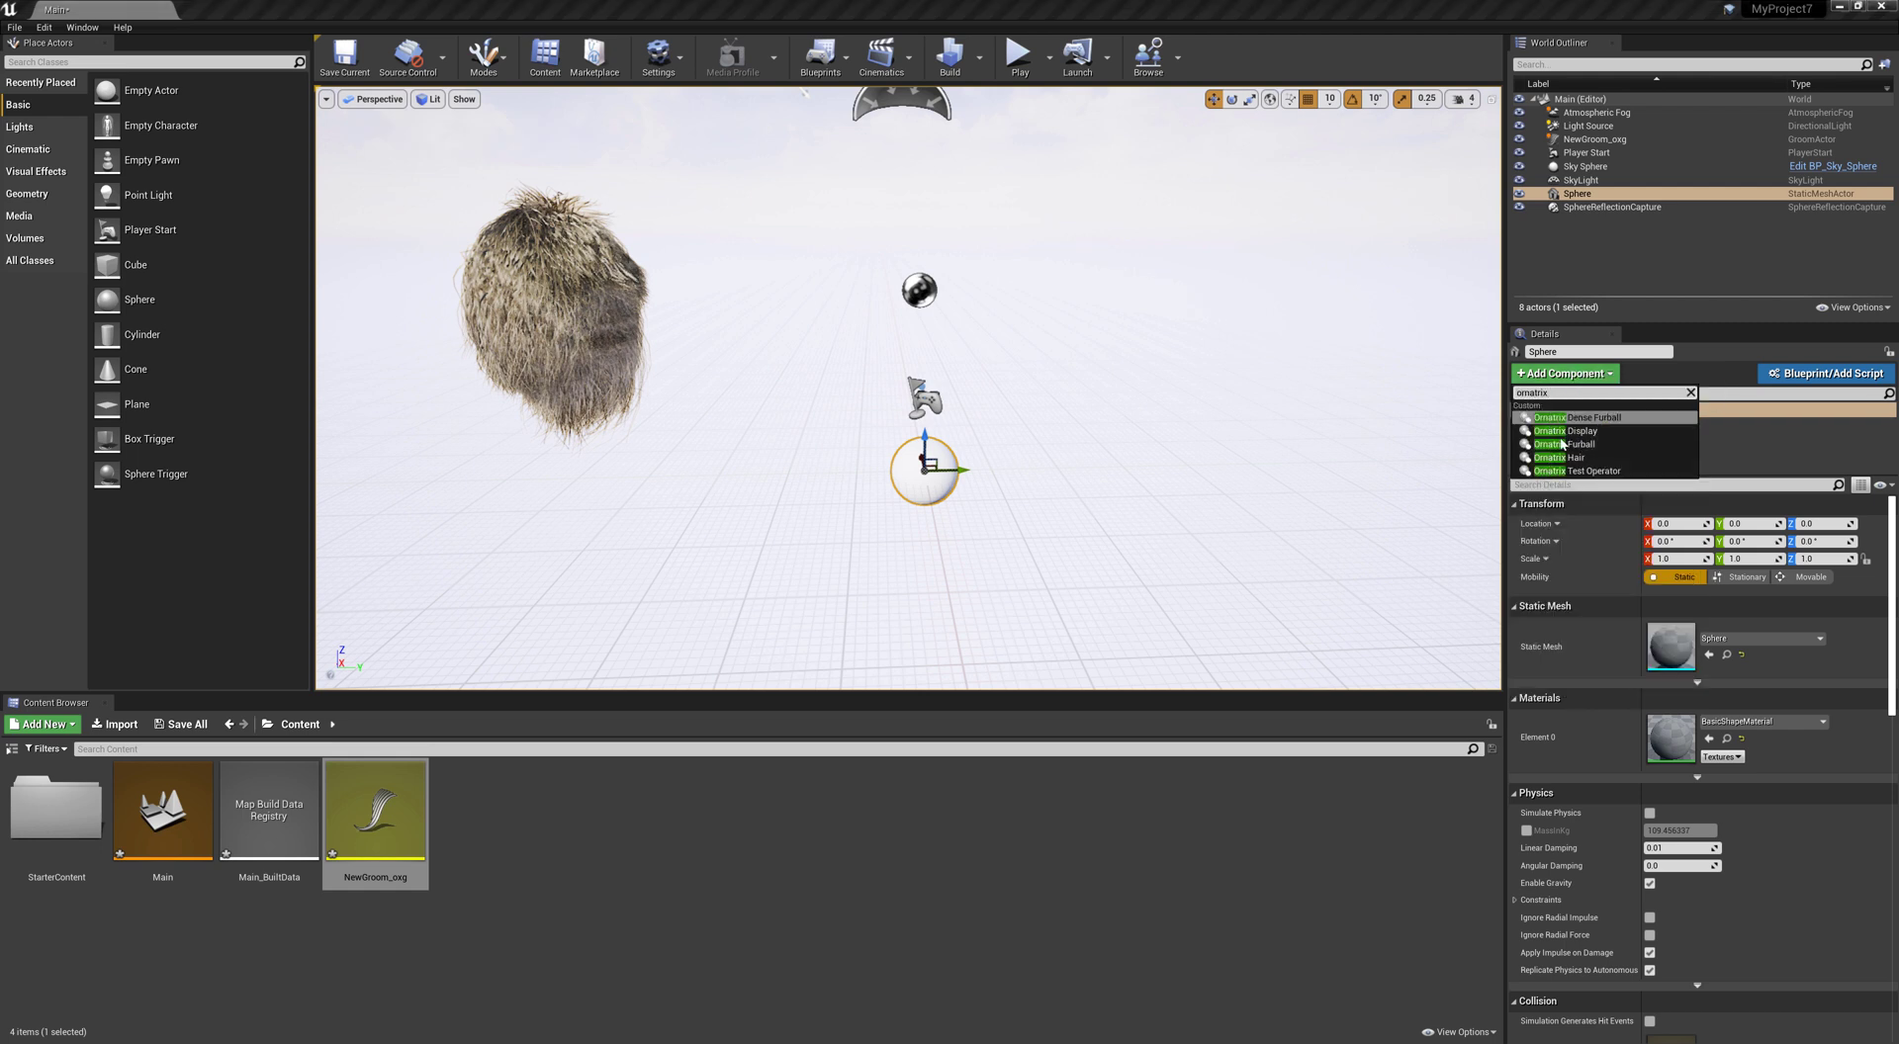
pyautogui.click(1573, 458)
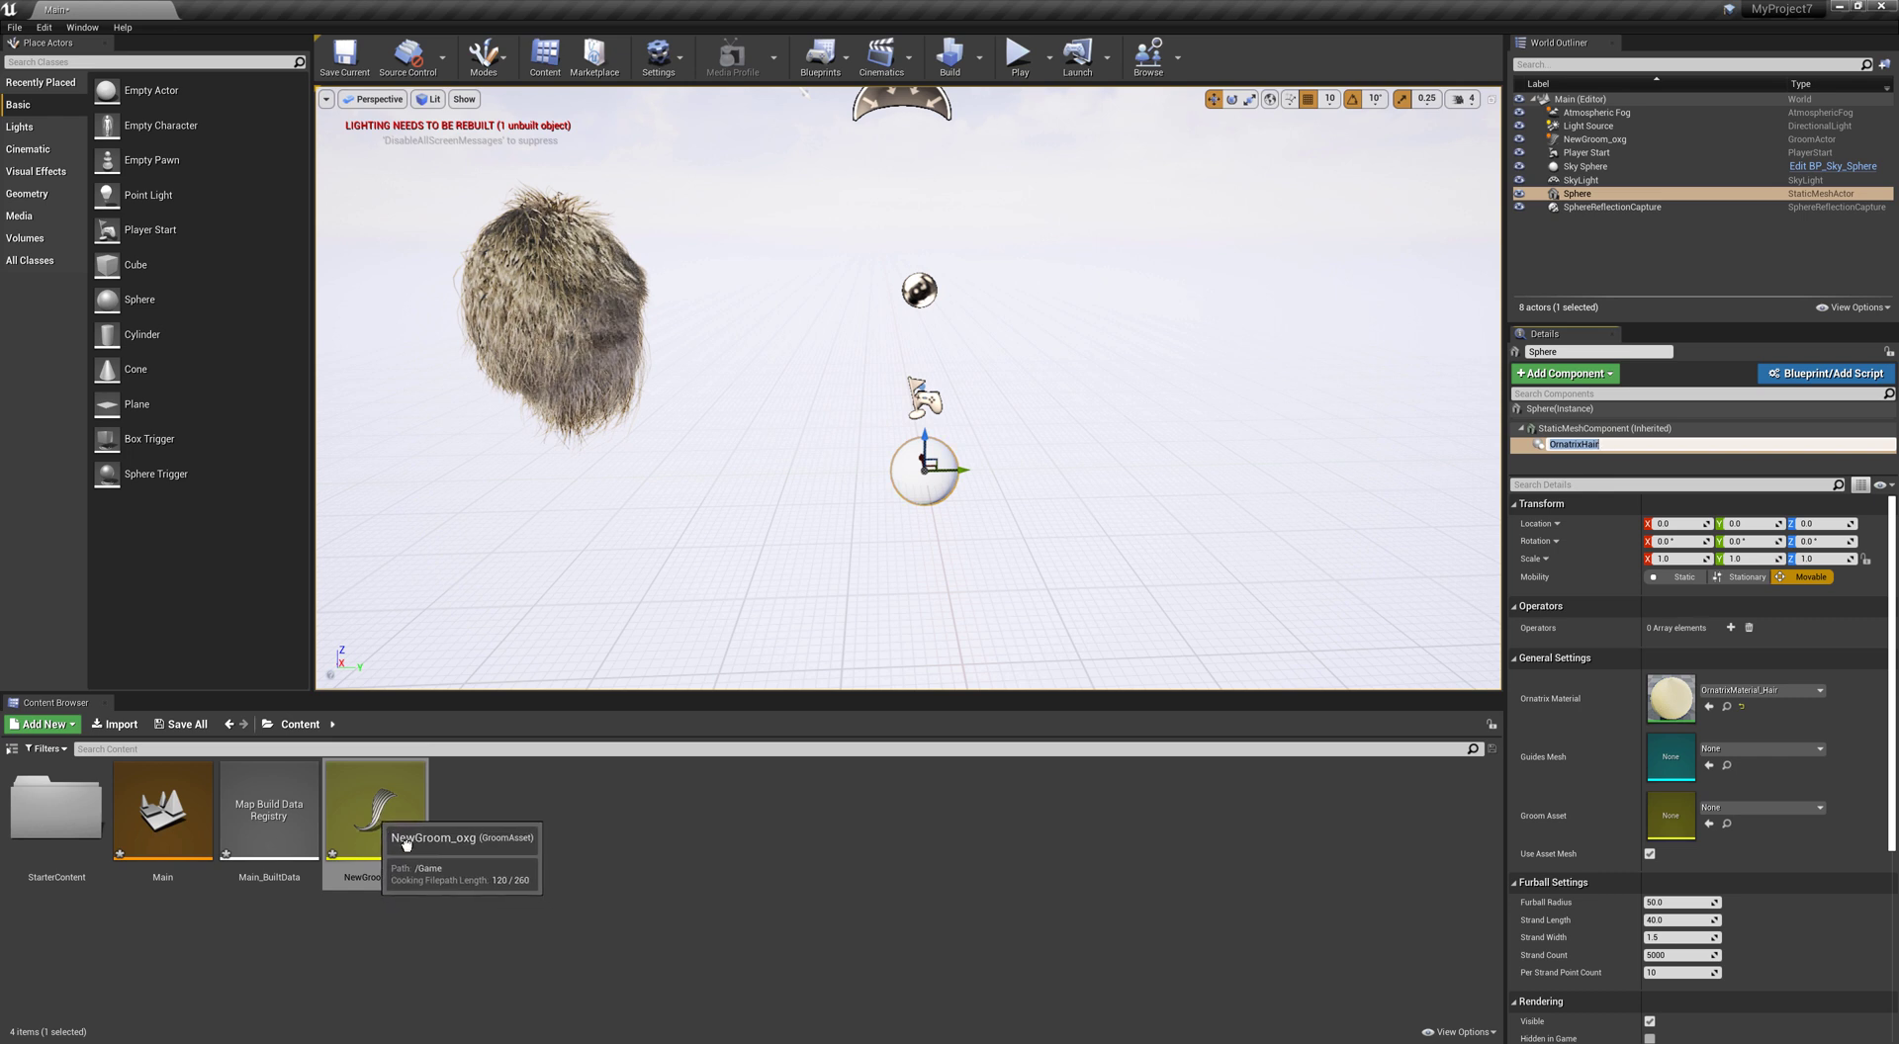
pyautogui.moveTo(405, 843); pyautogui.dragTo(1672, 809)
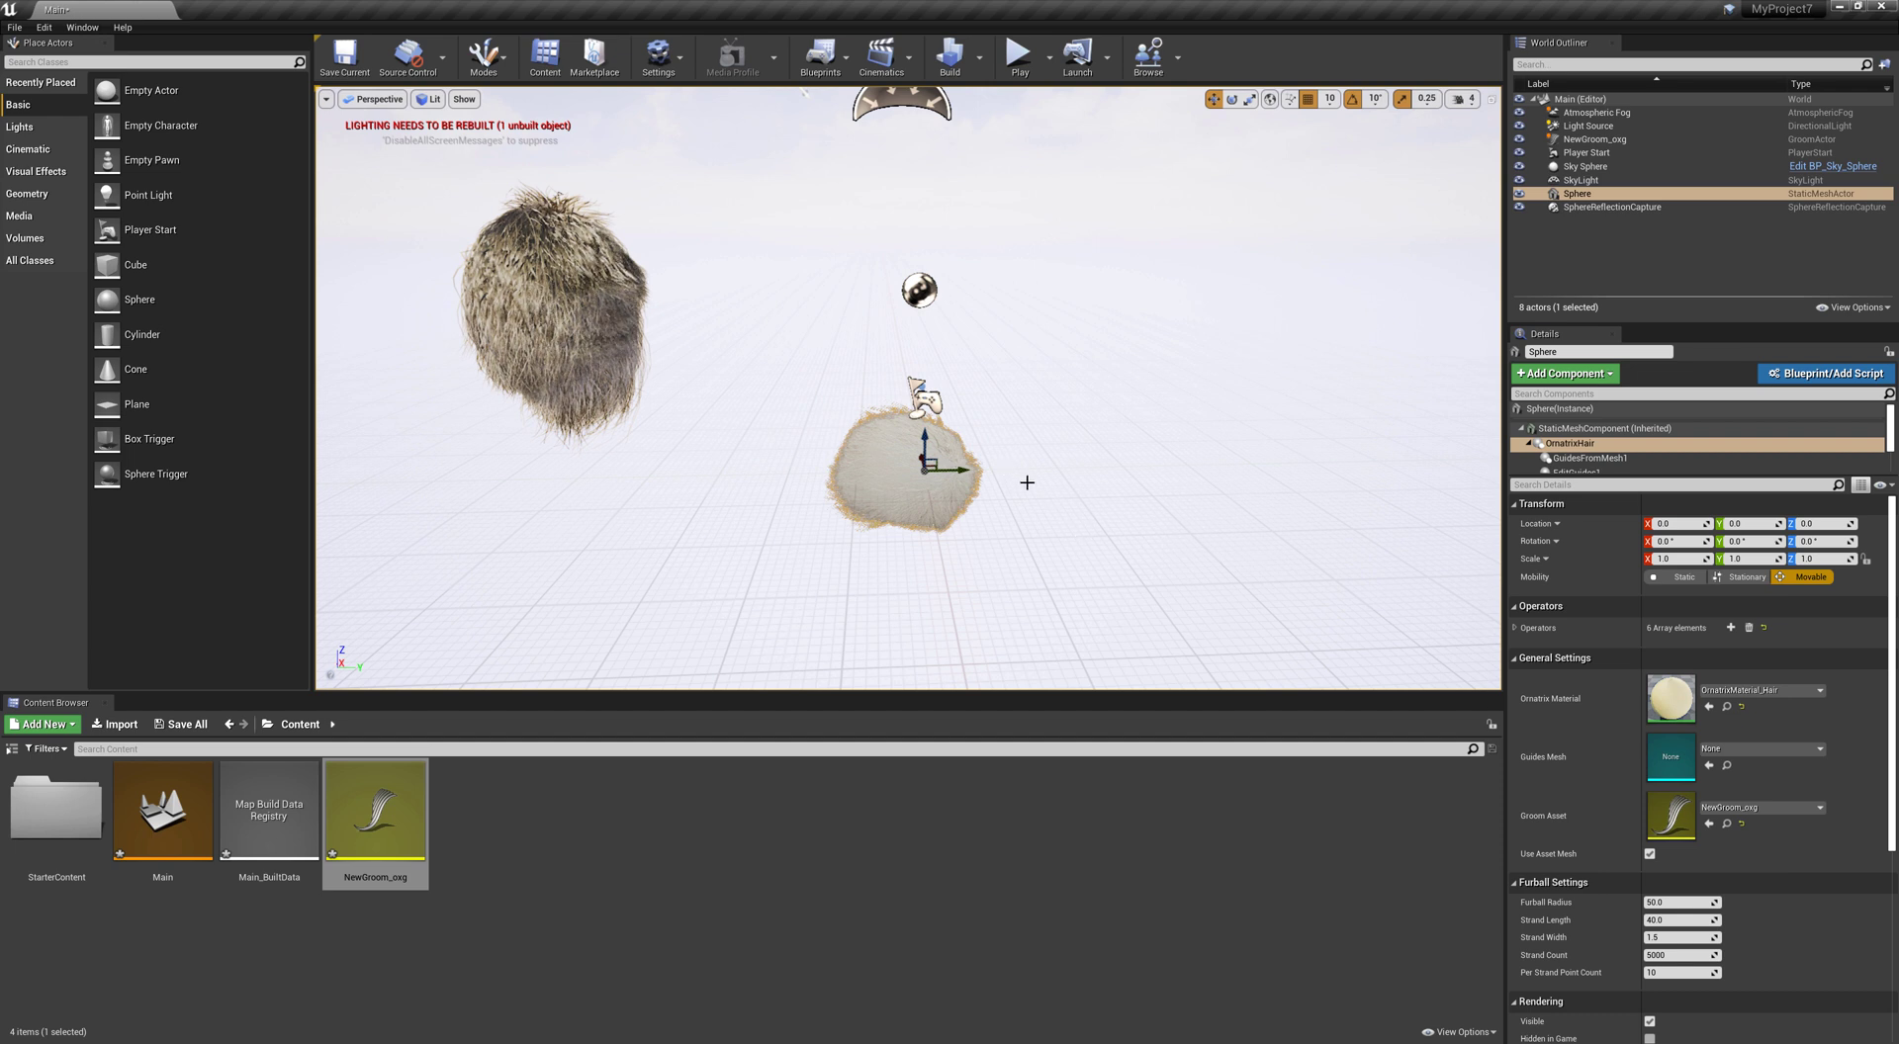
# Set the sphere's Ornatrix Hair component rotation to 270° on X
pyautogui.click(1679, 542)
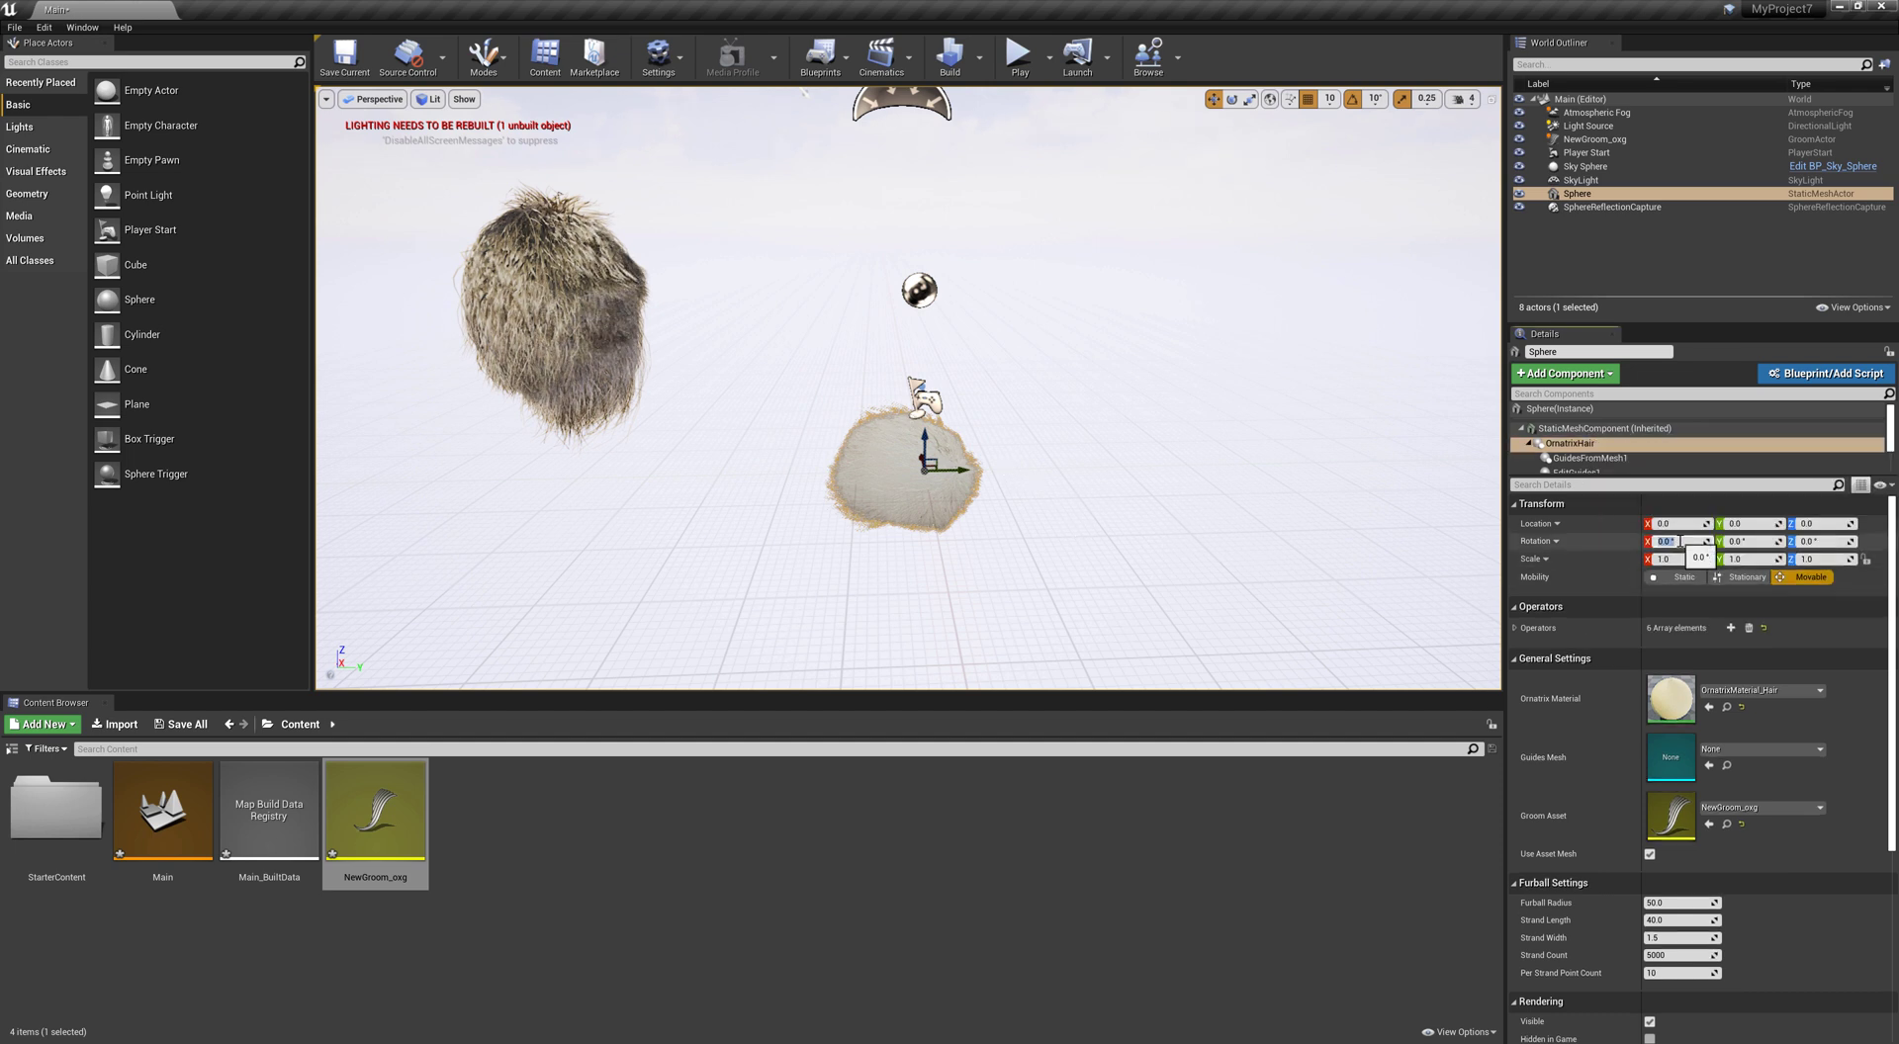
pyautogui.press('Return')
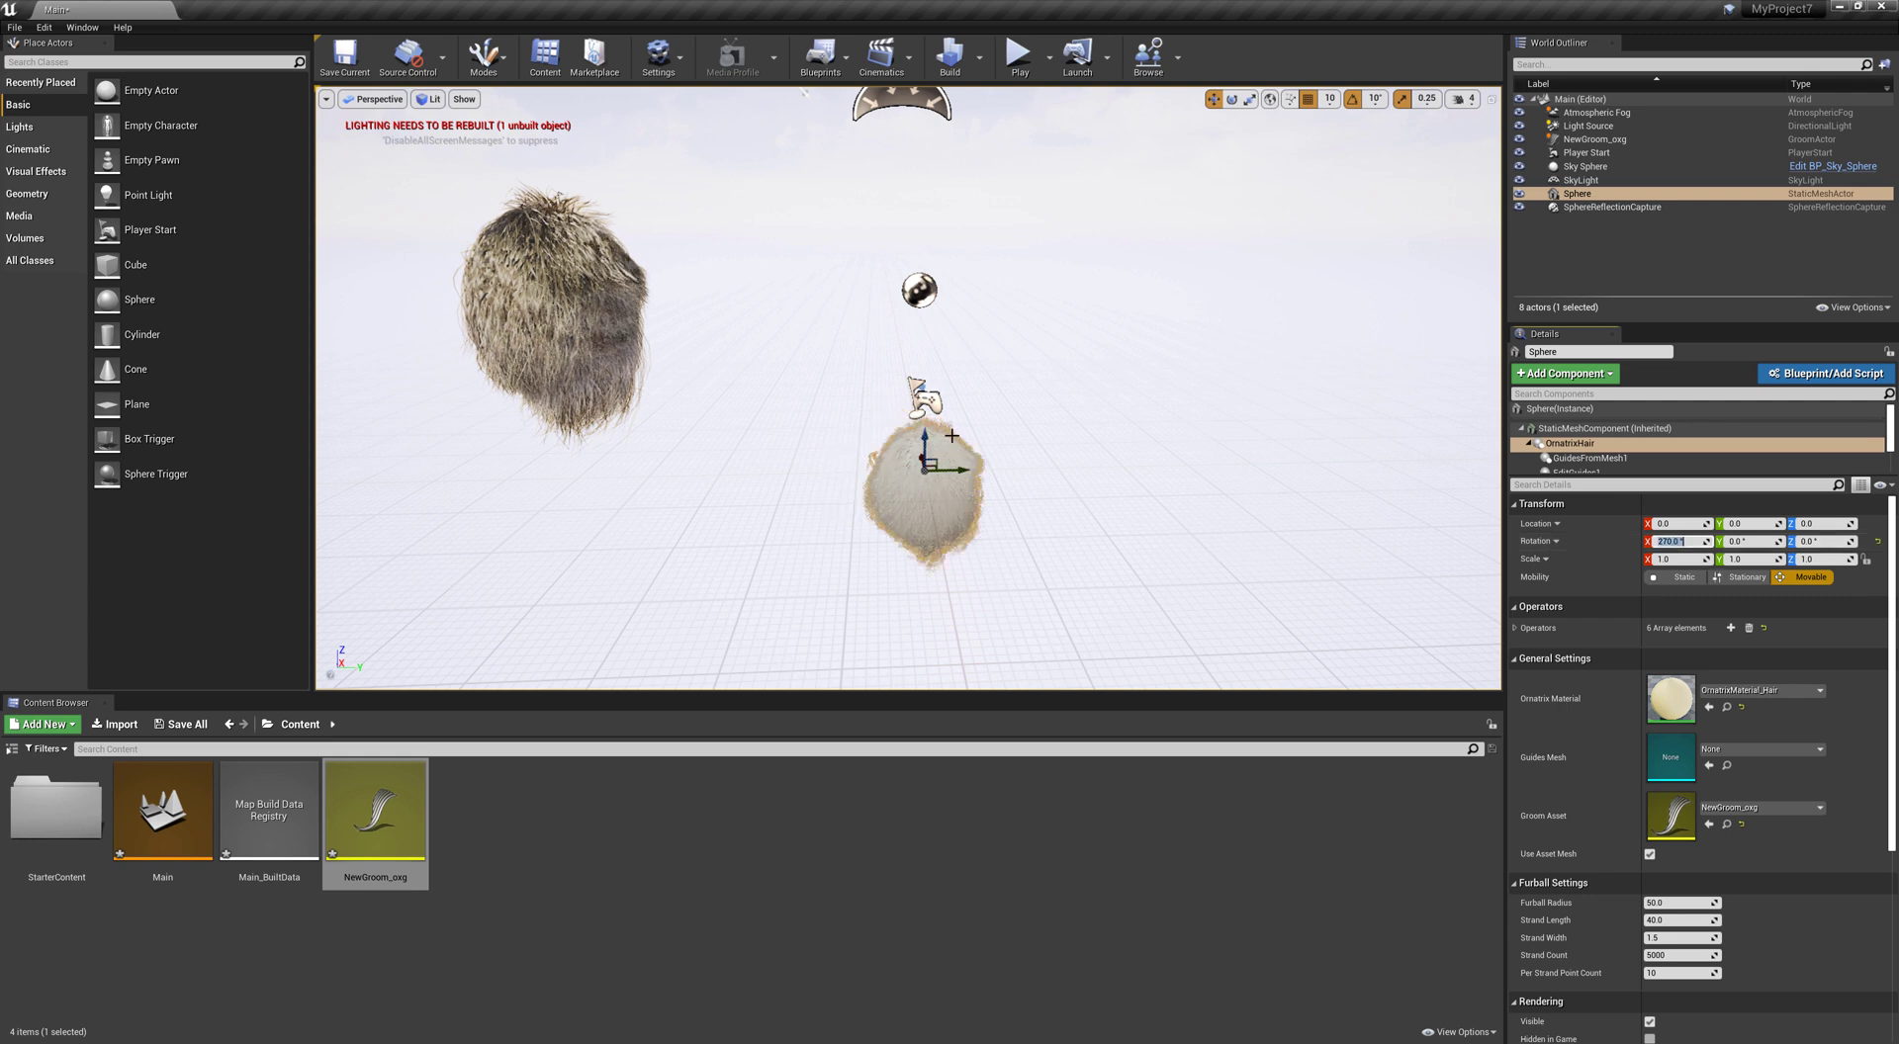
pyautogui.keyDown('alt'); pyautogui.moveTo(945, 433); pyautogui.dragTo(888, 432); pyautogui.keyUp('alt')
pyautogui.moveTo(890, 395); pyautogui.dragTo(870, 395, button='right')
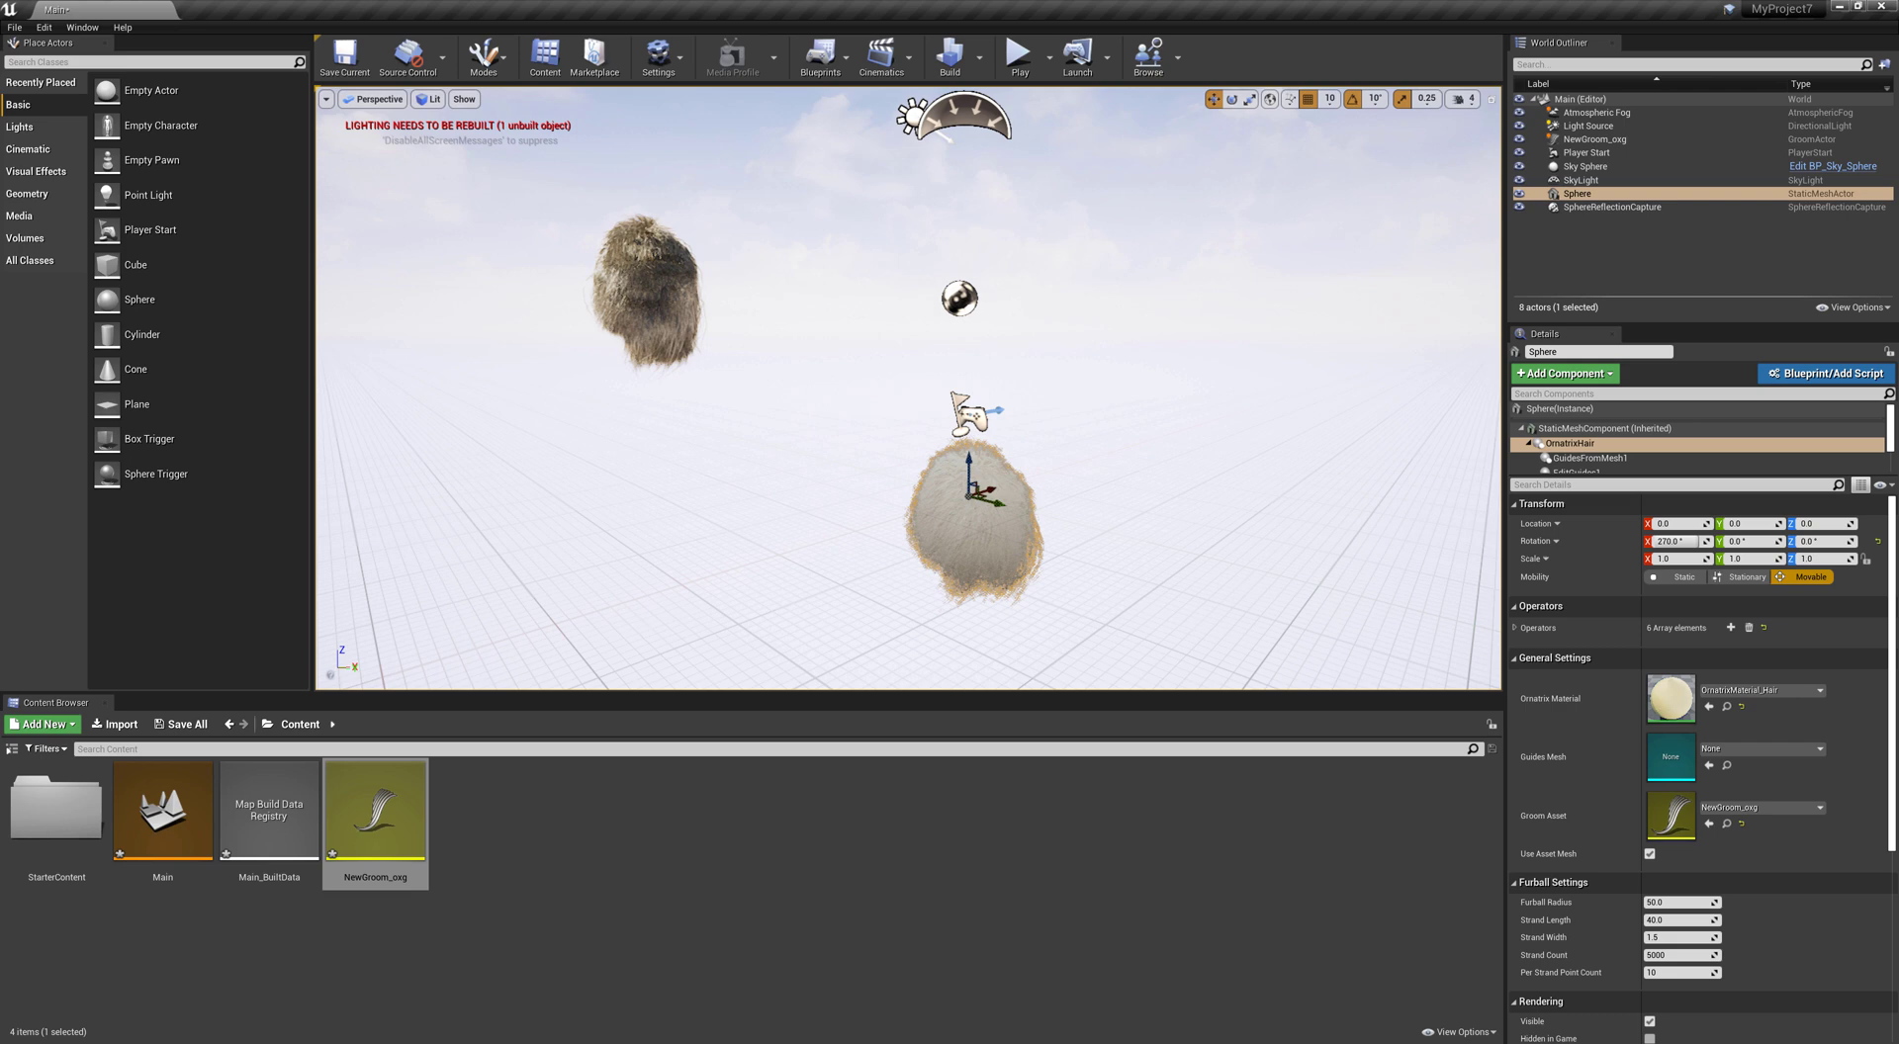
pyautogui.moveTo(908, 388)
pyautogui.keyDown('alt'); pyautogui.mouseDown()
pyautogui.moveTo(888, 388)
pyautogui.moveTo(943, 387)
pyautogui.mouseUp(); pyautogui.keyUp('alt')
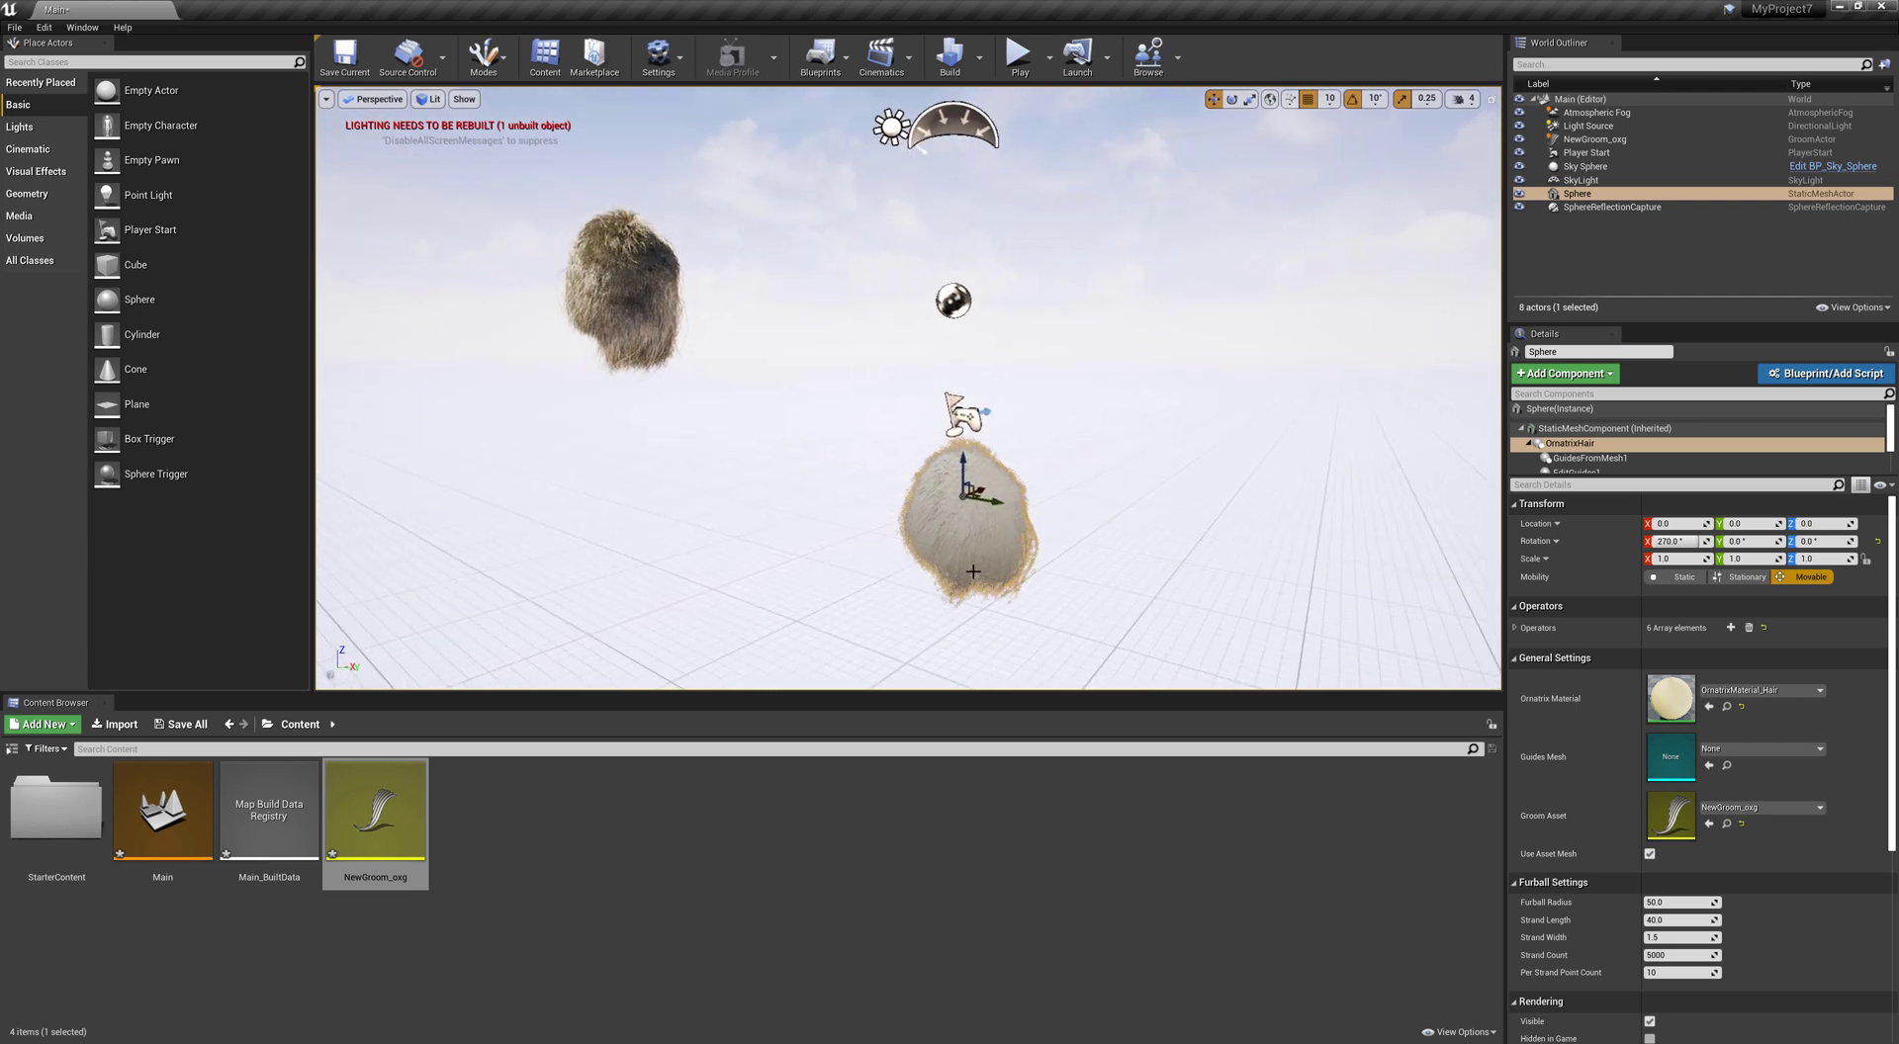
pyautogui.scroll(4, 1014, 549)
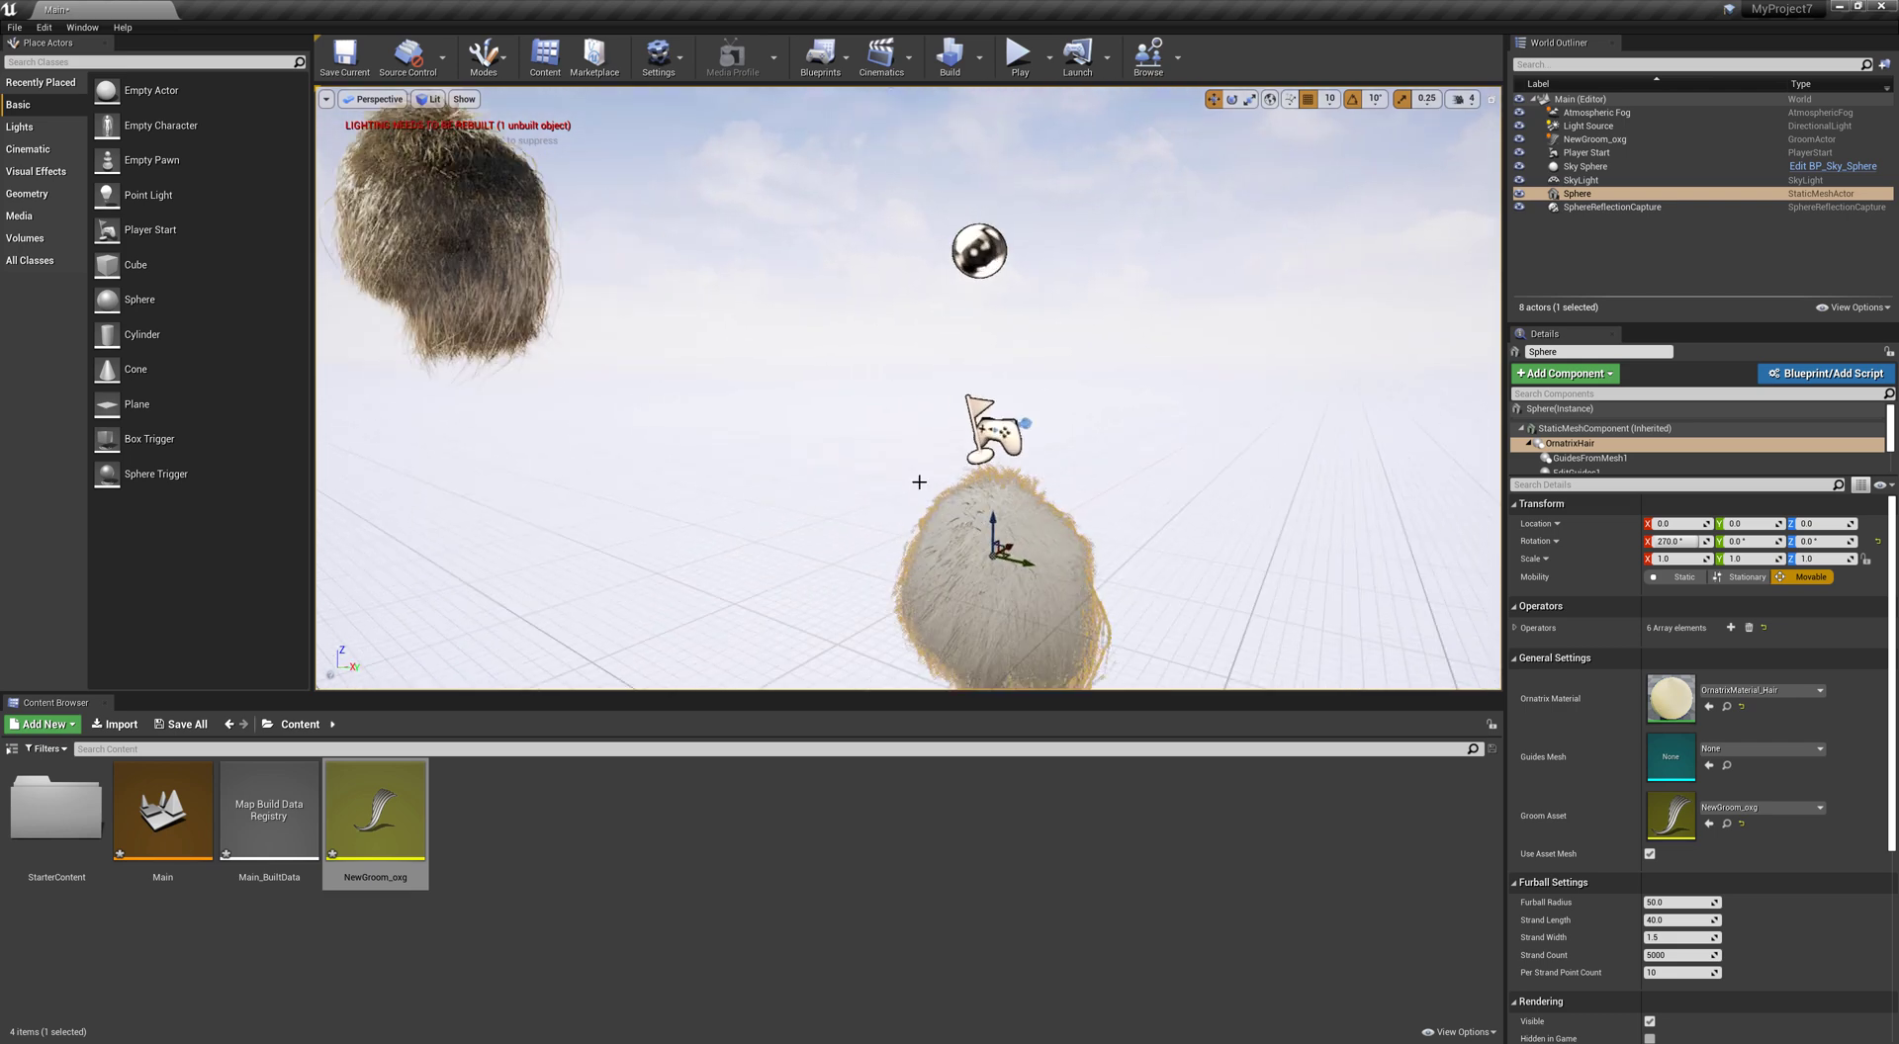
pyautogui.keyDown('alt'); pyautogui.moveTo(1018, 598); pyautogui.dragTo(494, 597); pyautogui.keyUp('alt')
pyautogui.keyDown('alt'); pyautogui.moveTo(1018, 597); pyautogui.dragTo(1002, 365, button='middle'); pyautogui.keyUp('alt')
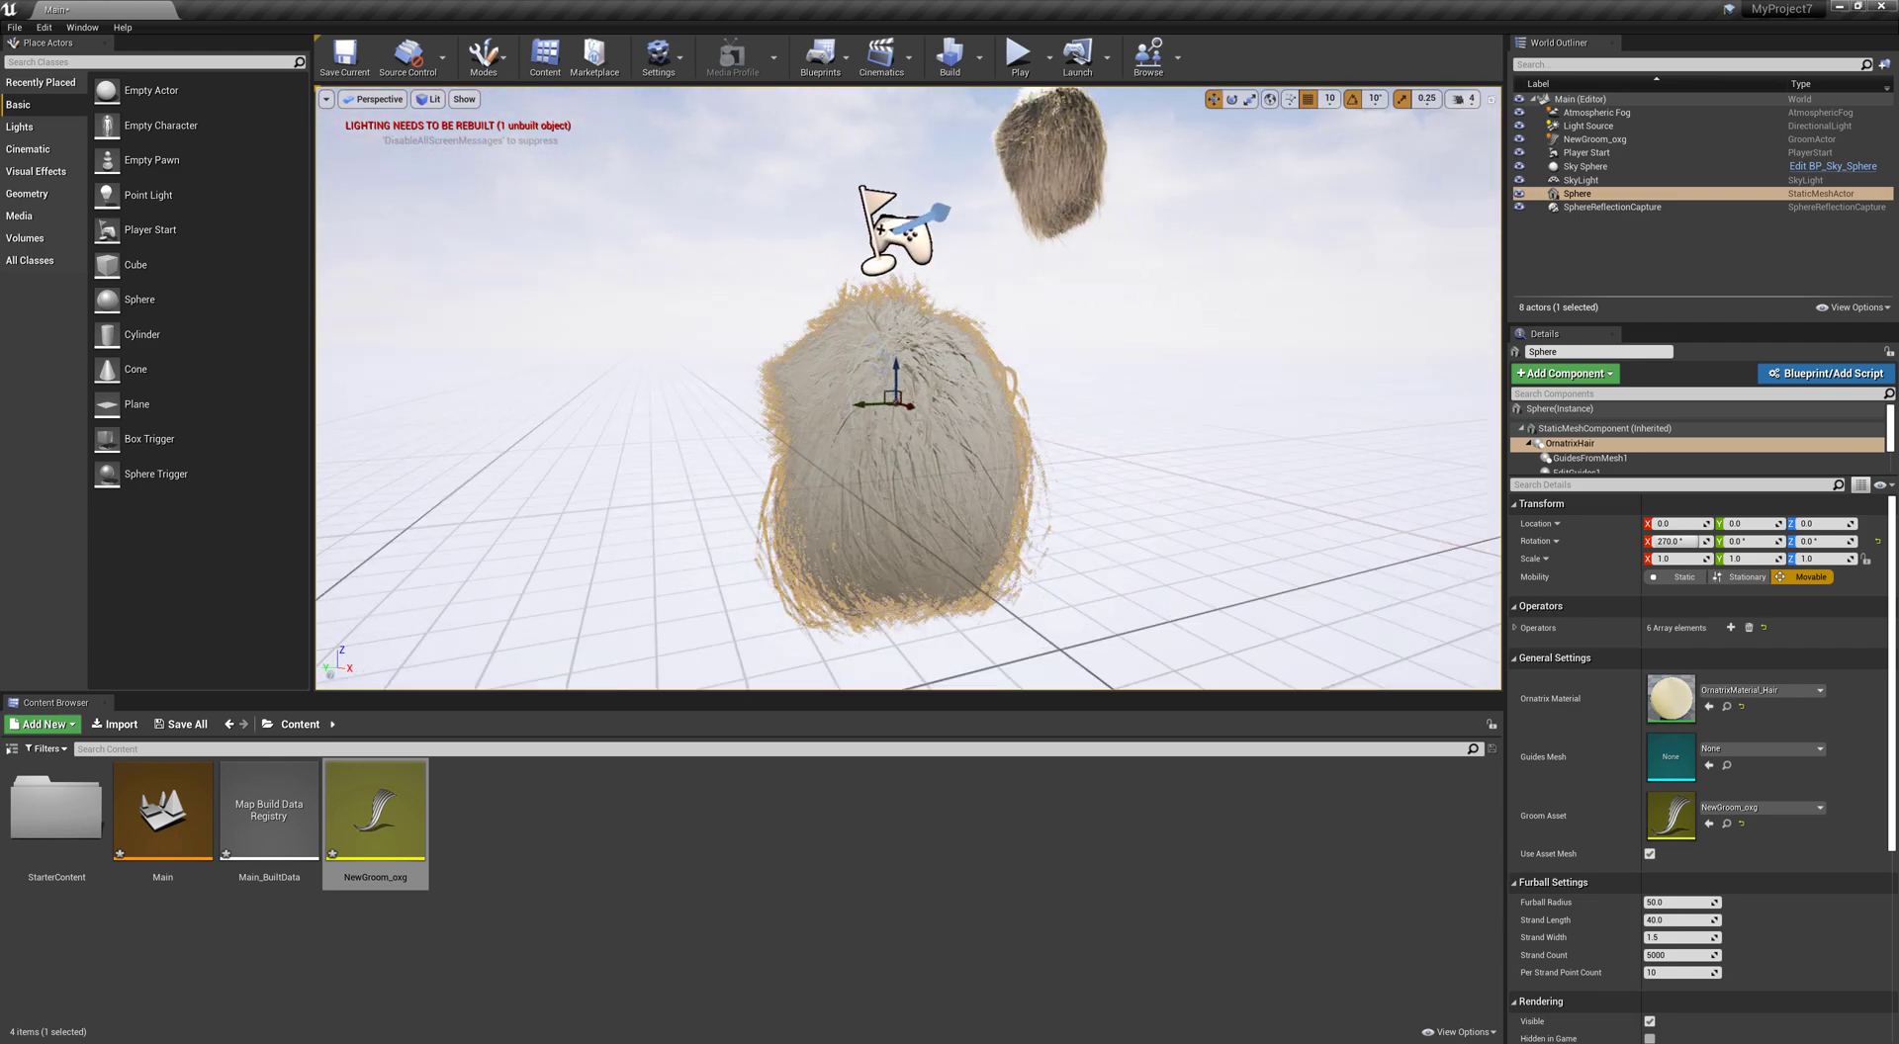
# Set the Amount Value of the sphere's Frizz1 hair operator to about 86.41
pyautogui.keyDown('alt'); pyautogui.moveTo(1018, 598); pyautogui.dragTo(1275, 597); pyautogui.keyUp('alt')
pyautogui.keyDown('alt'); pyautogui.moveTo(531, 254); pyautogui.dragTo(680, 255); pyautogui.keyUp('alt')
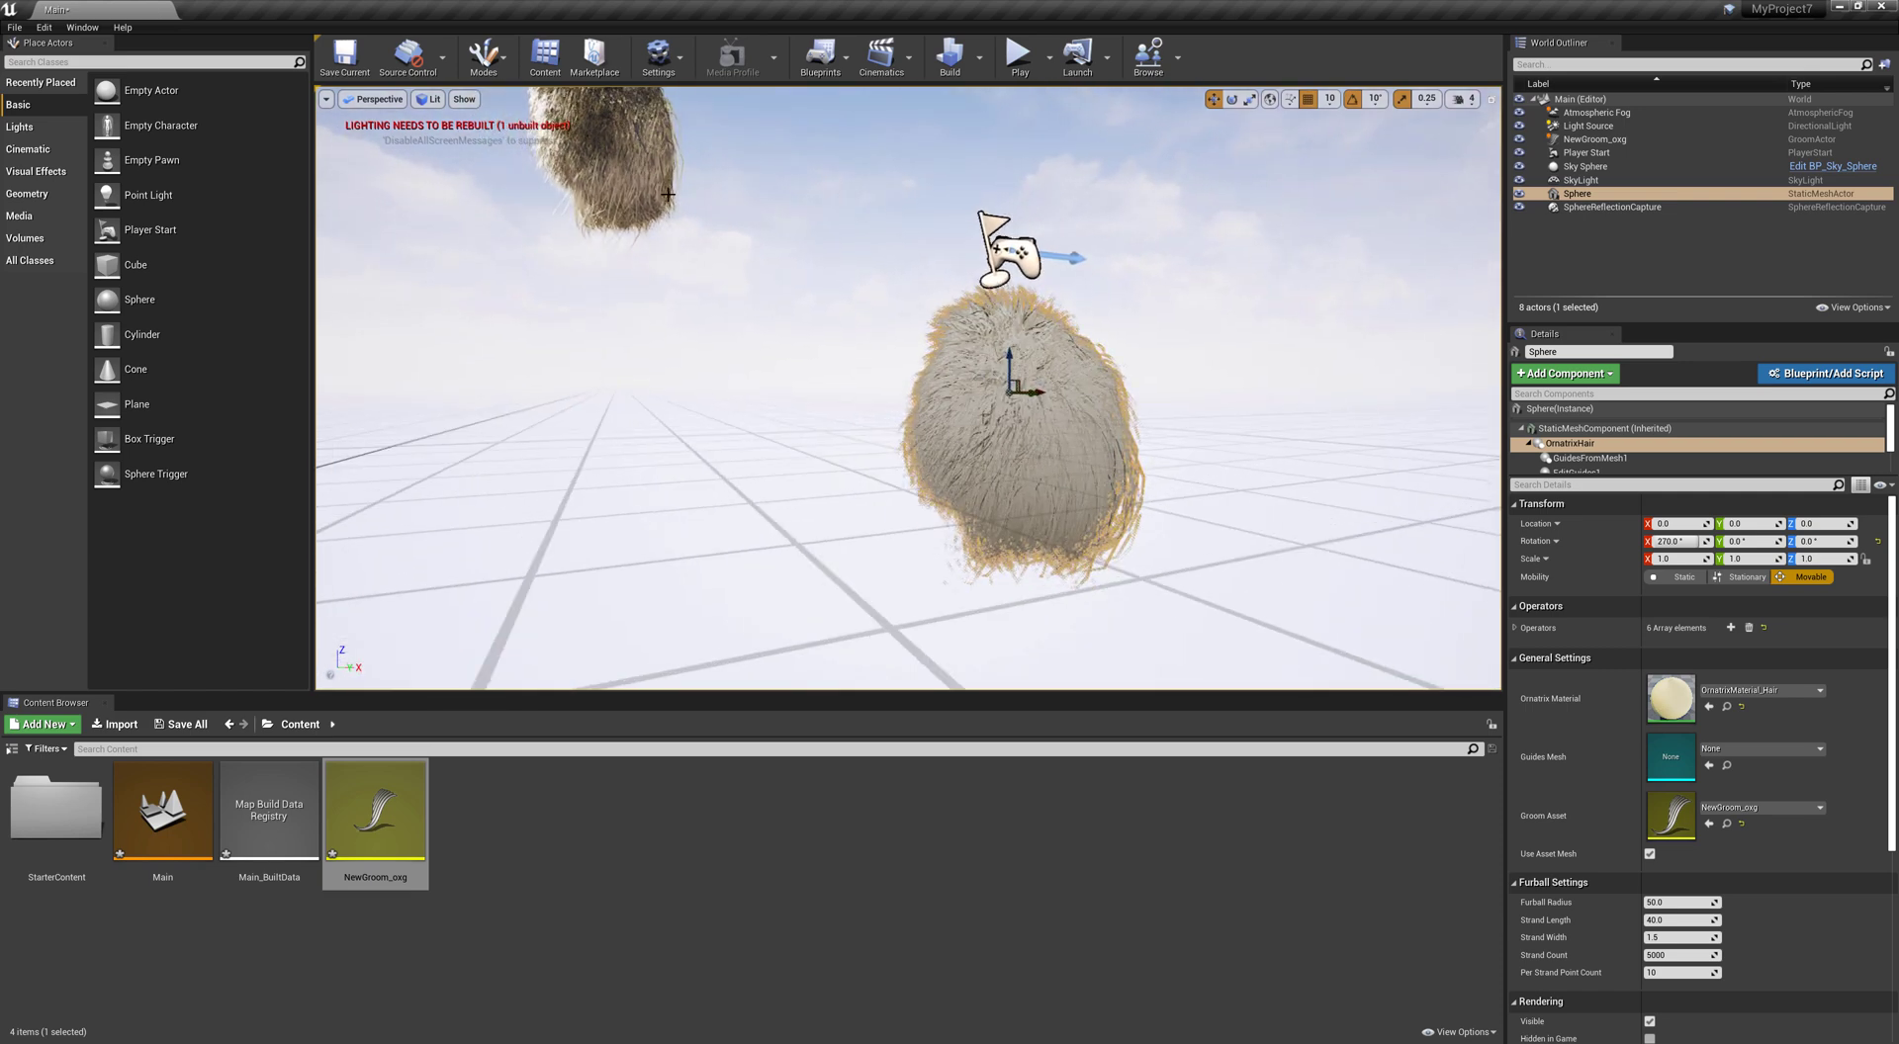
pyautogui.keyDown('alt'); pyautogui.moveTo(1133, 442); pyautogui.dragTo(1232, 445); pyautogui.keyUp('alt')
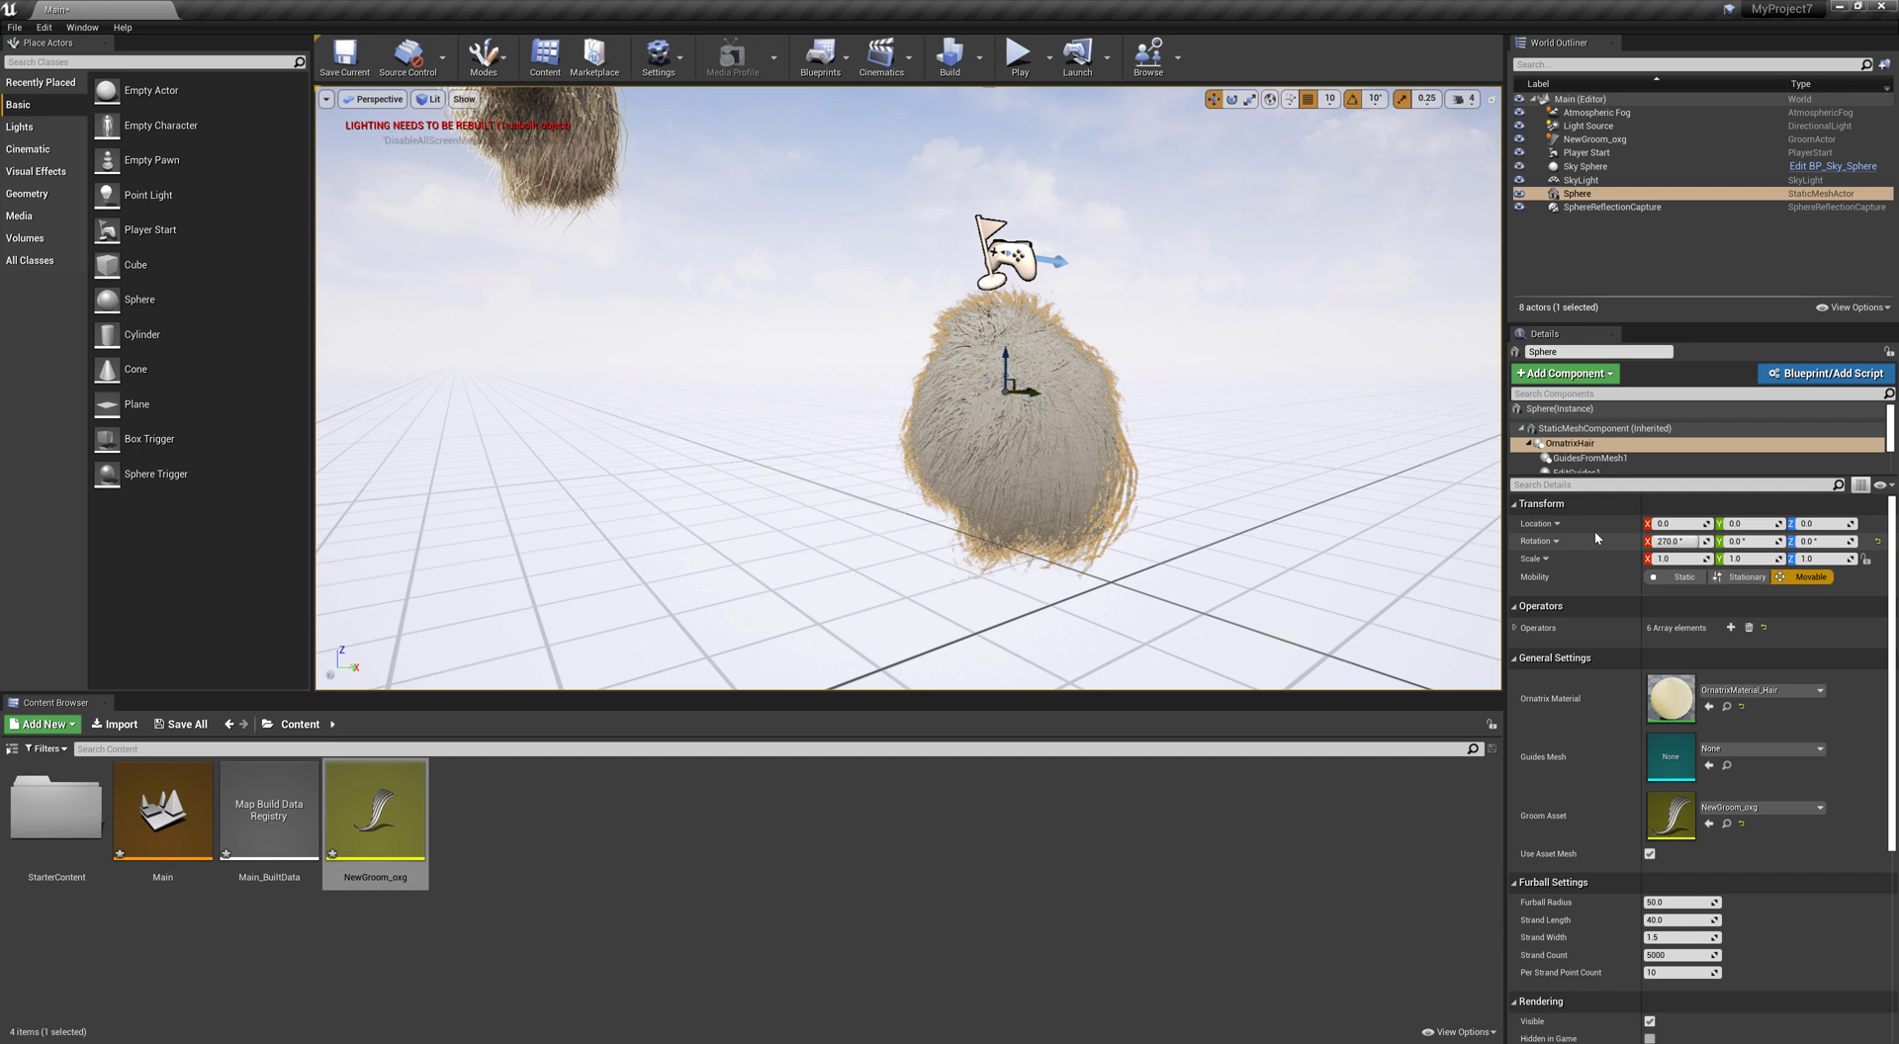
pyautogui.moveTo(1580, 481); pyautogui.dragTo(1579, 596)
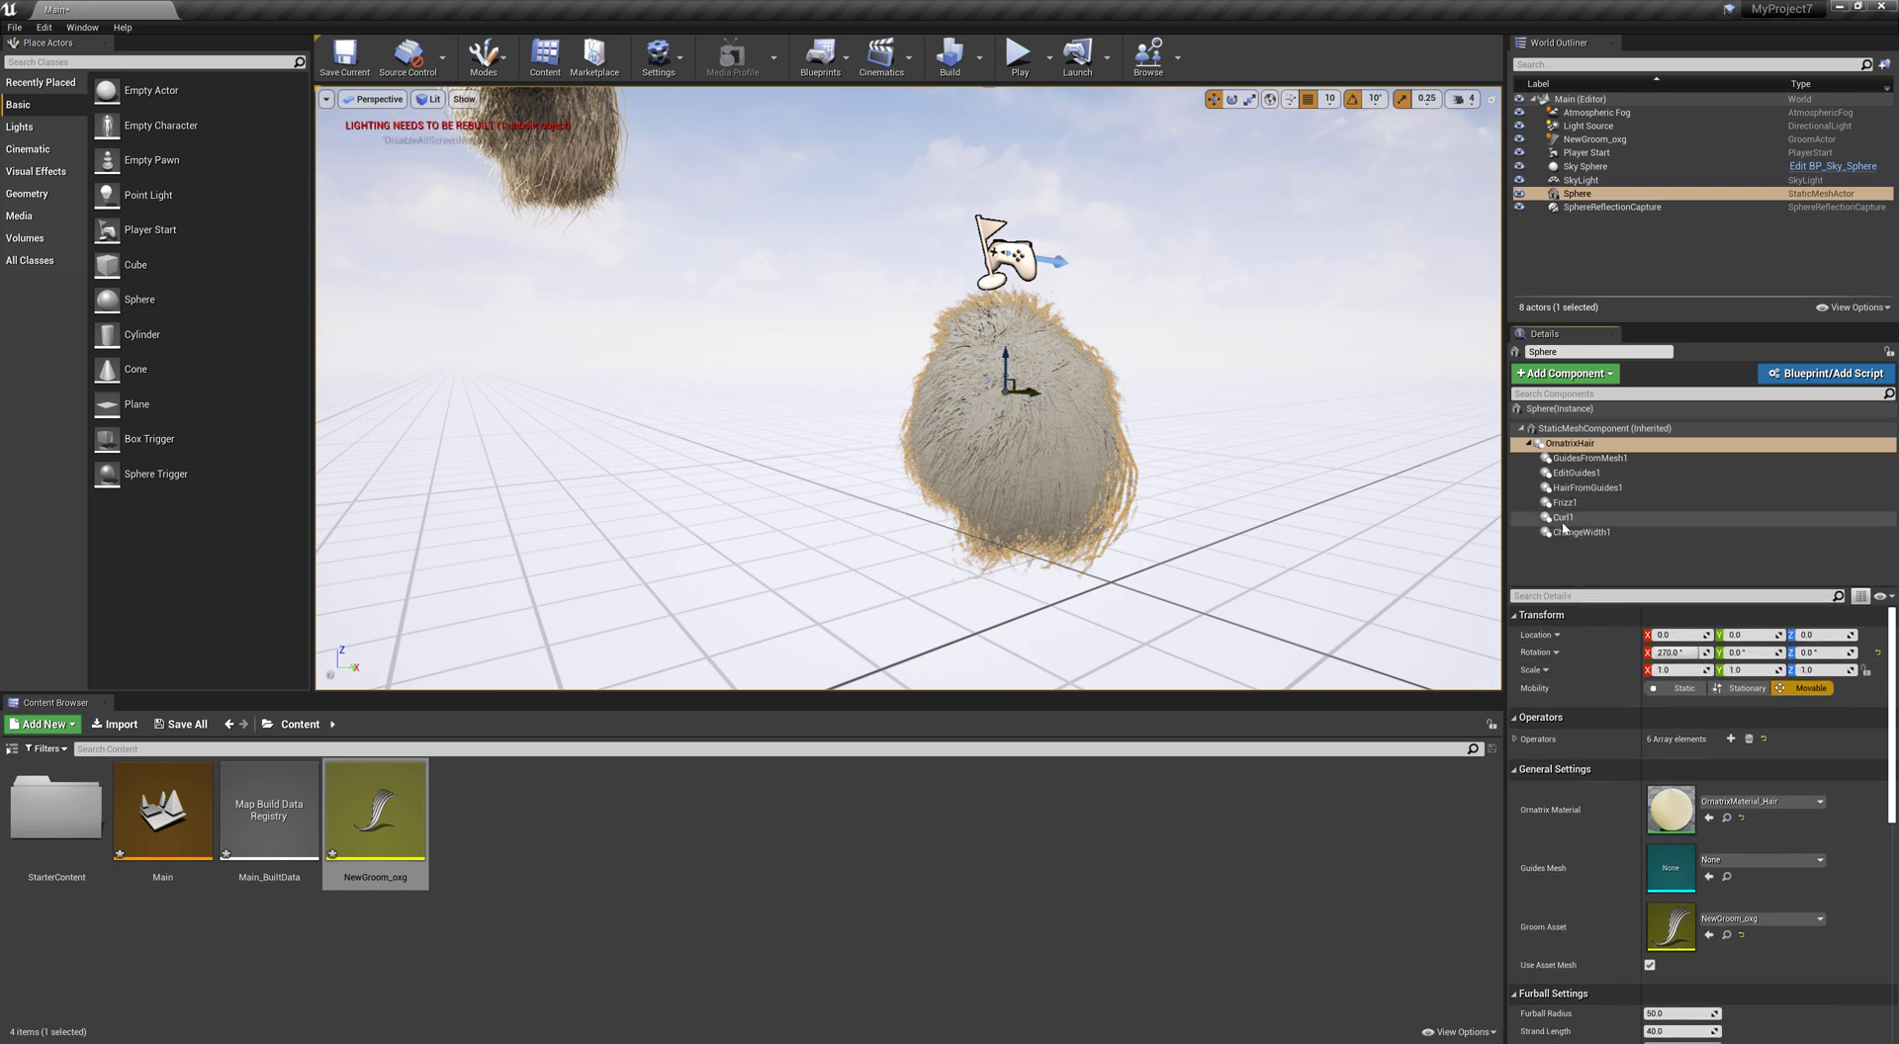
pyautogui.click(1570, 474)
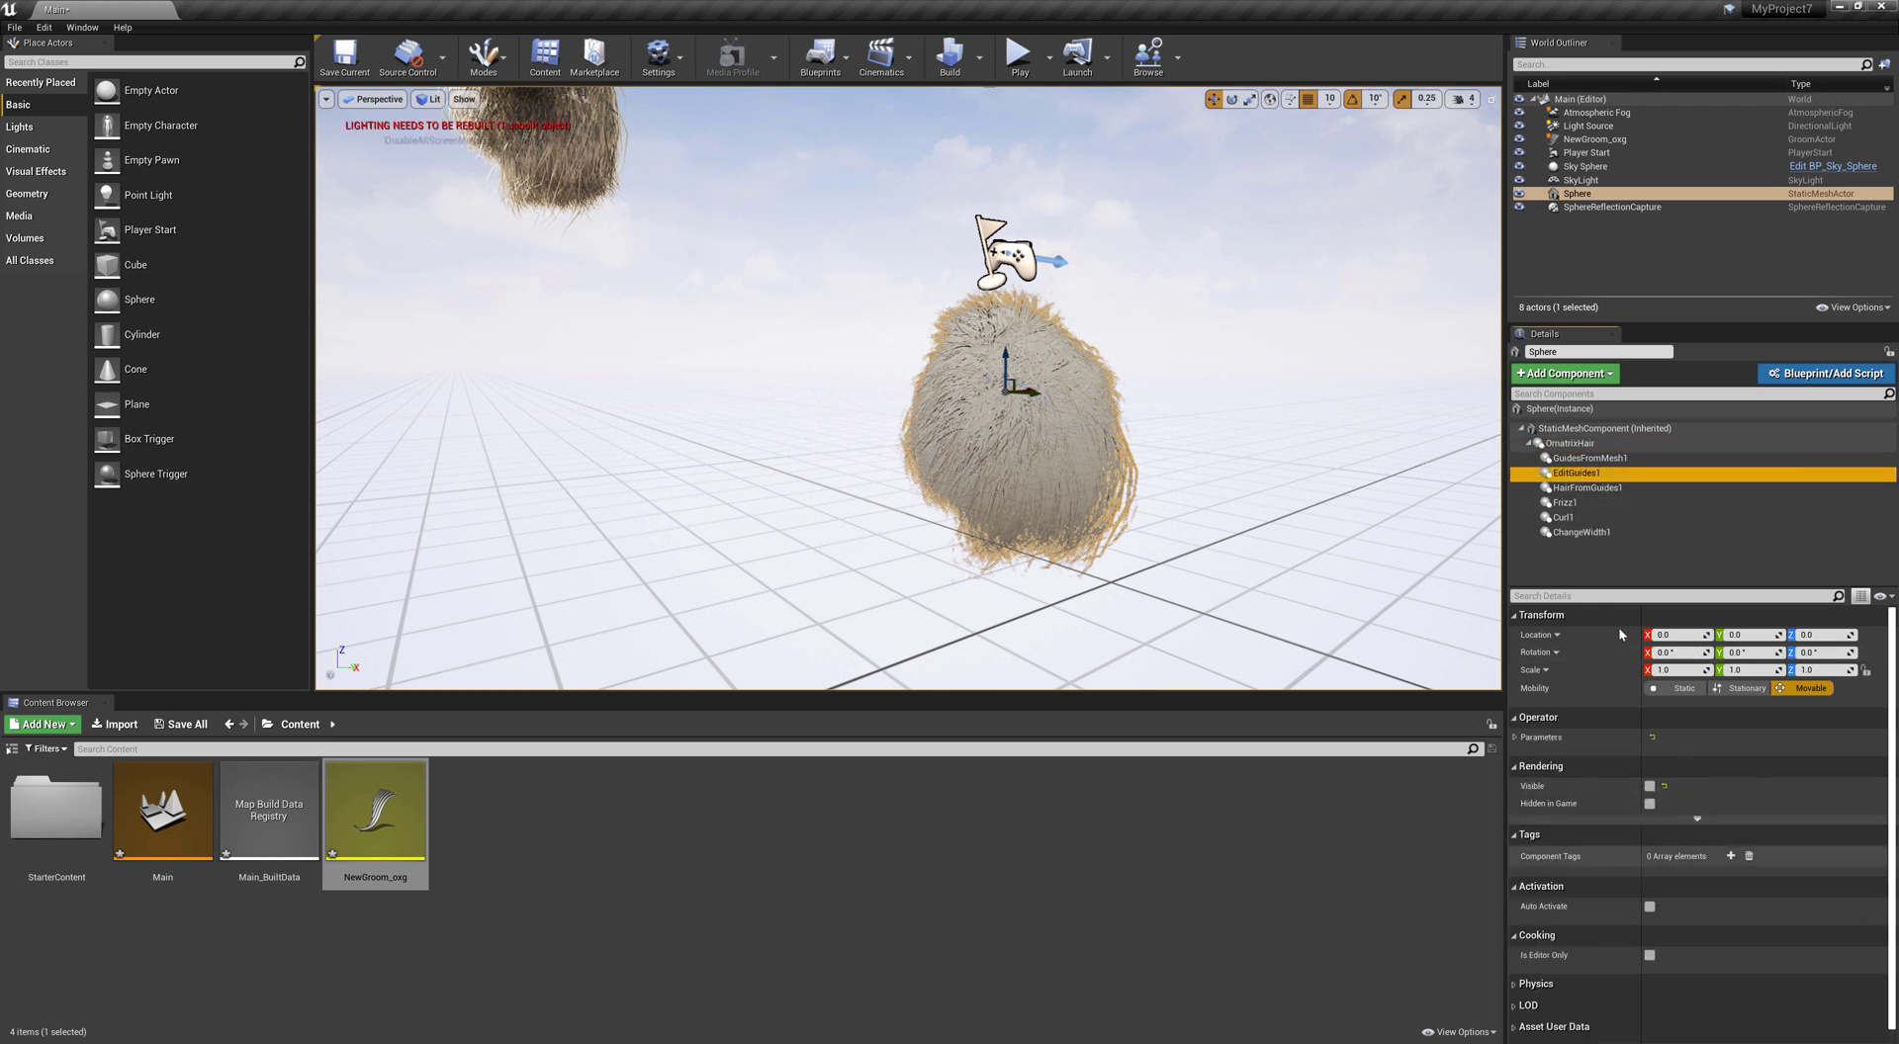
pyautogui.click(1599, 502)
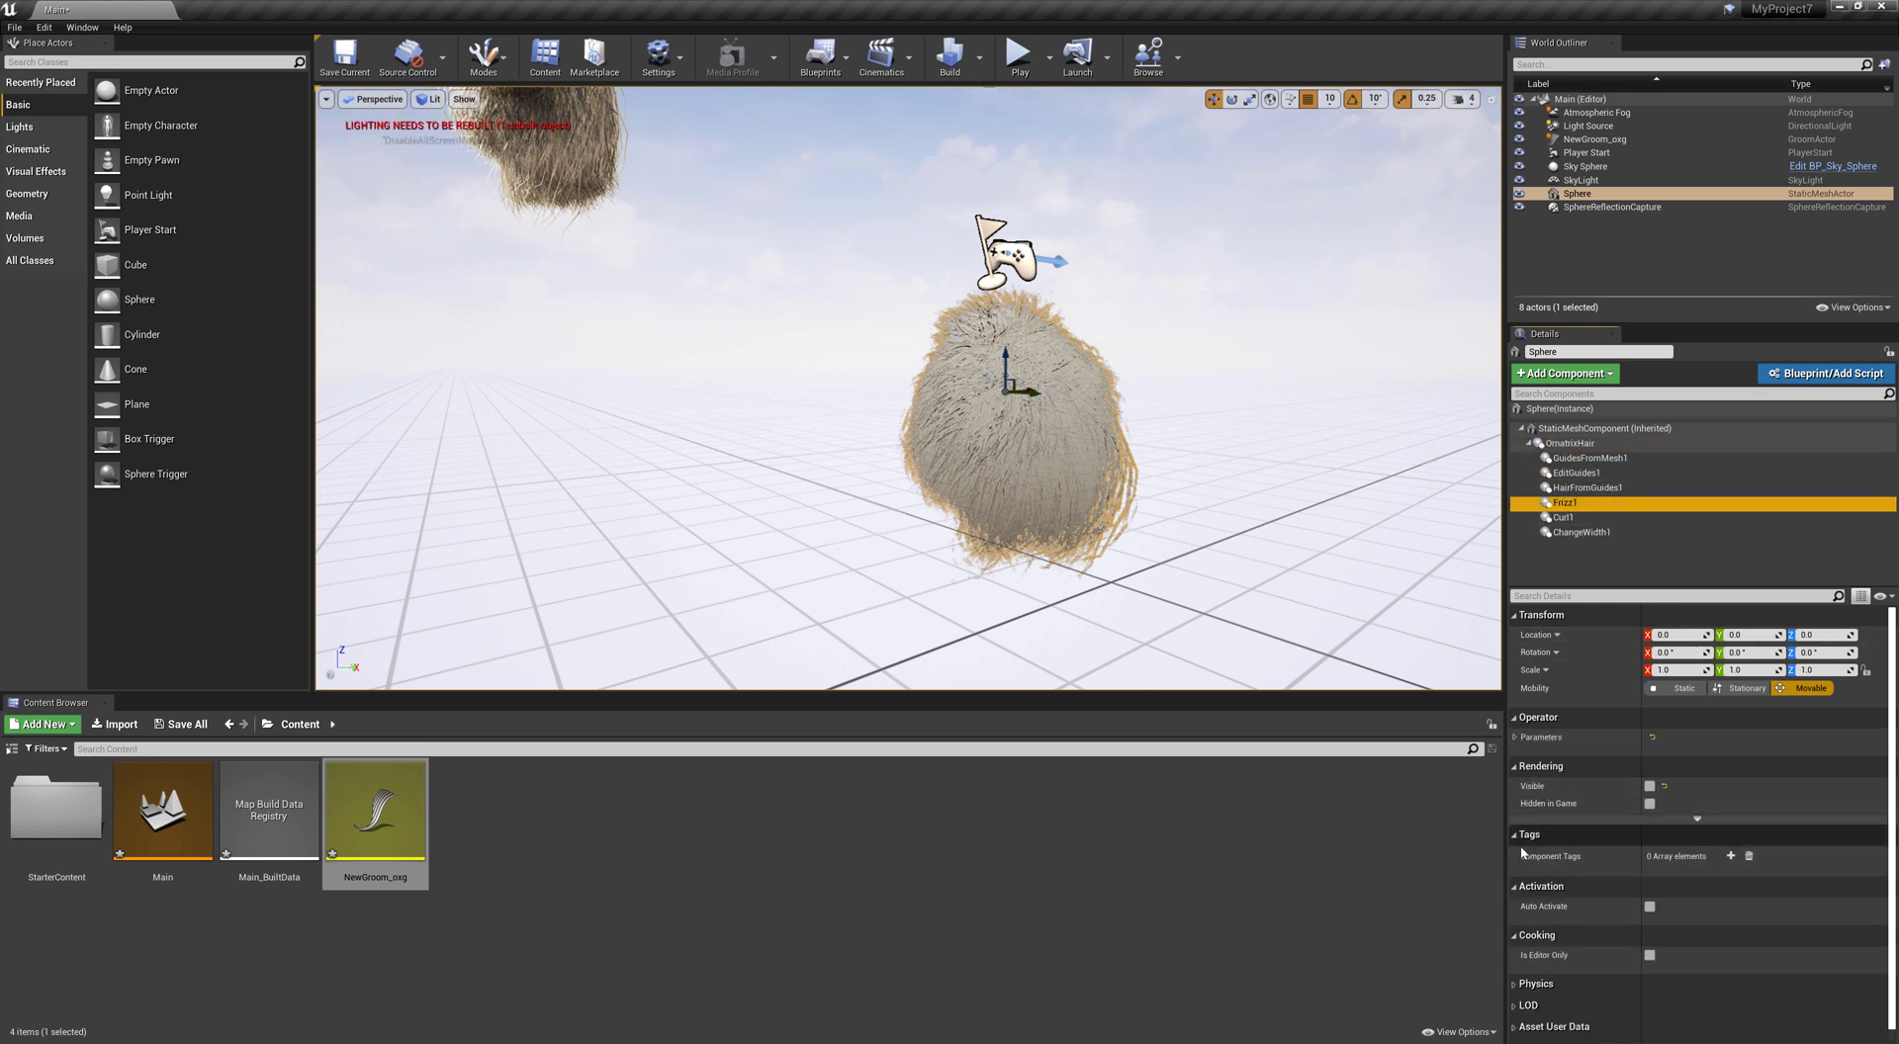
pyautogui.click(1515, 738)
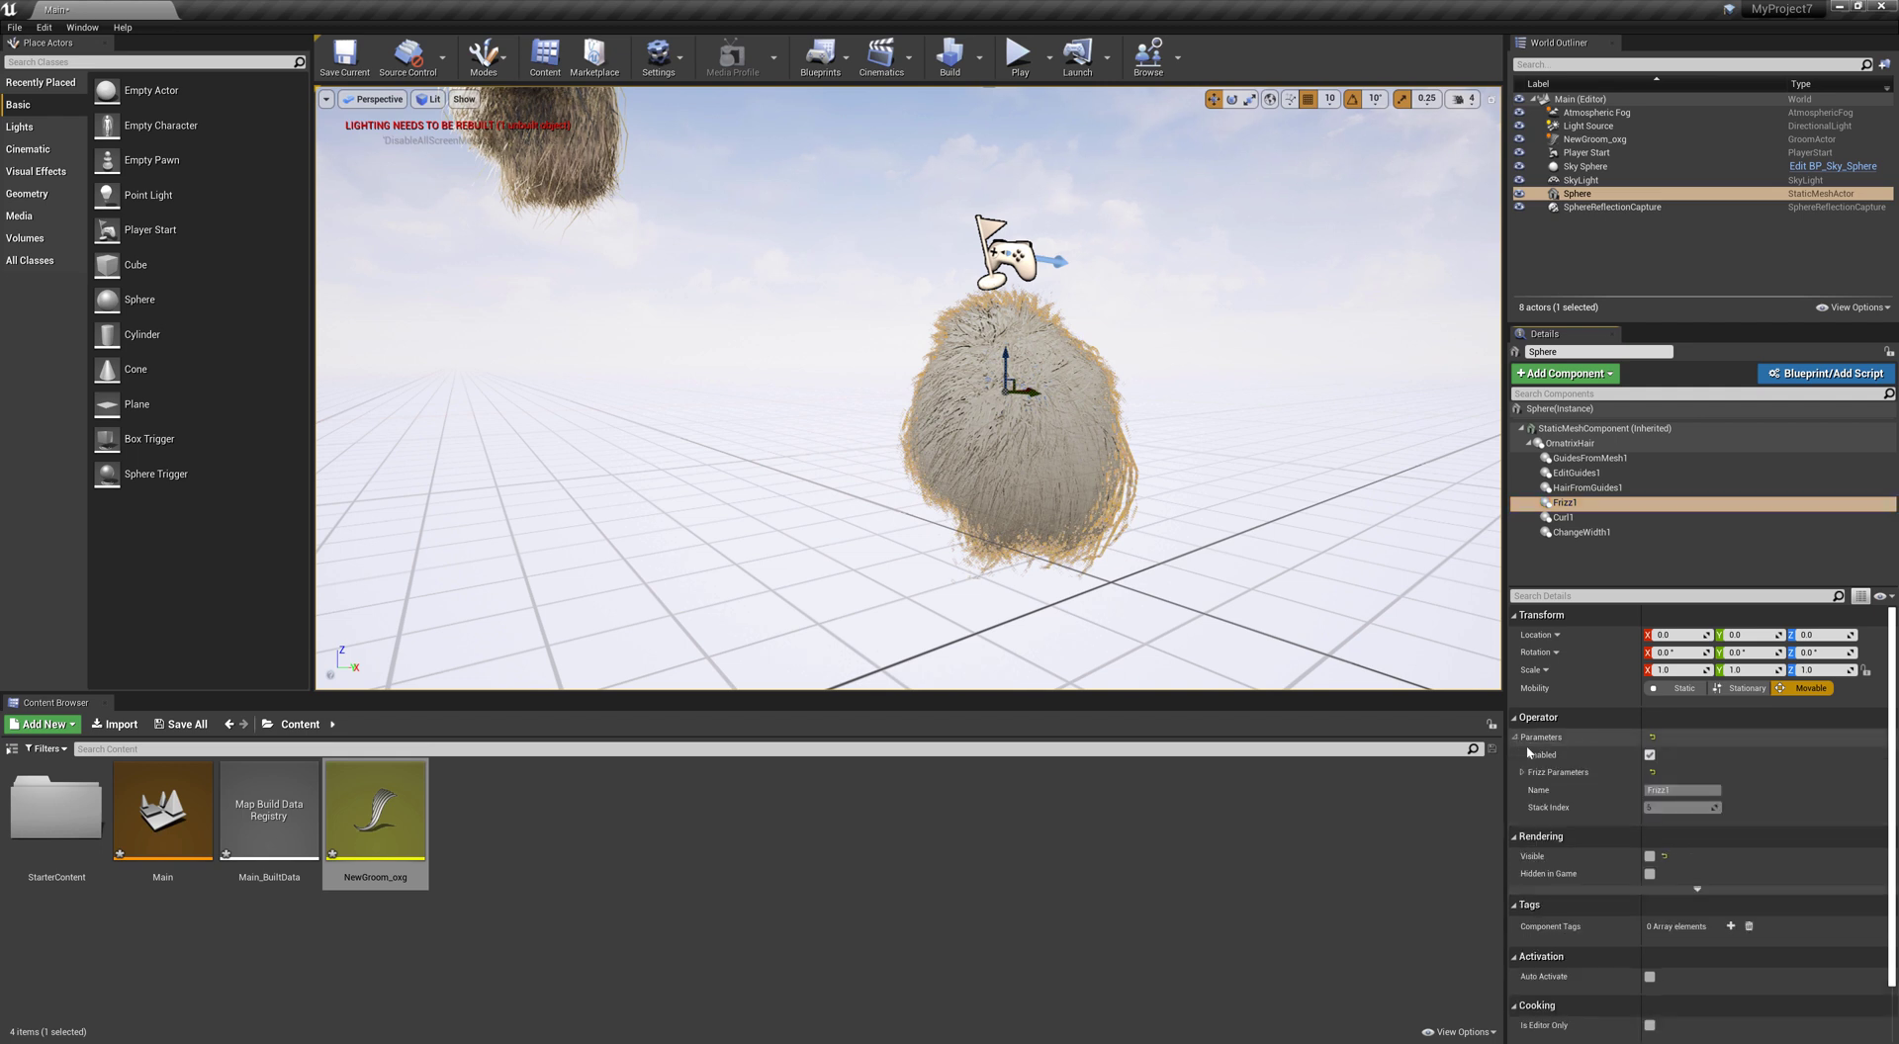
pyautogui.click(1522, 772)
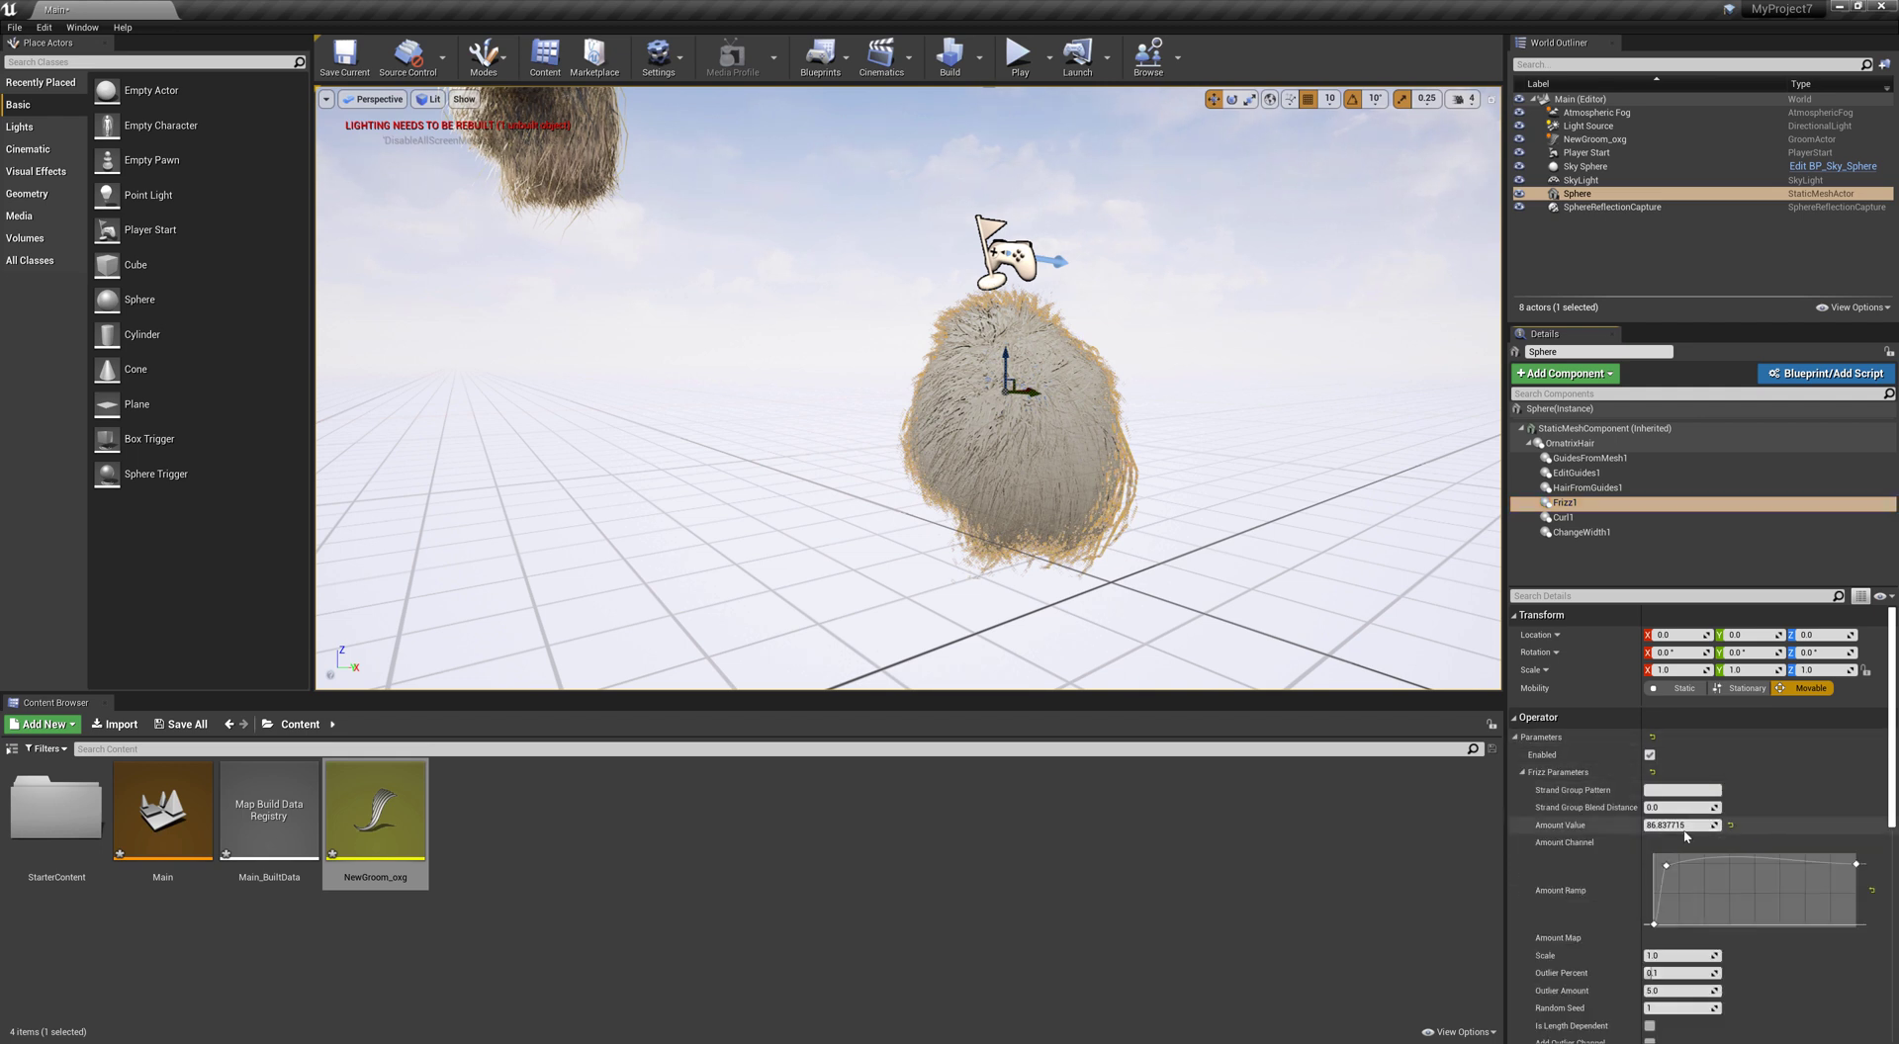
pyautogui.moveTo(1686, 824); pyautogui.dragTo(1681, 825)
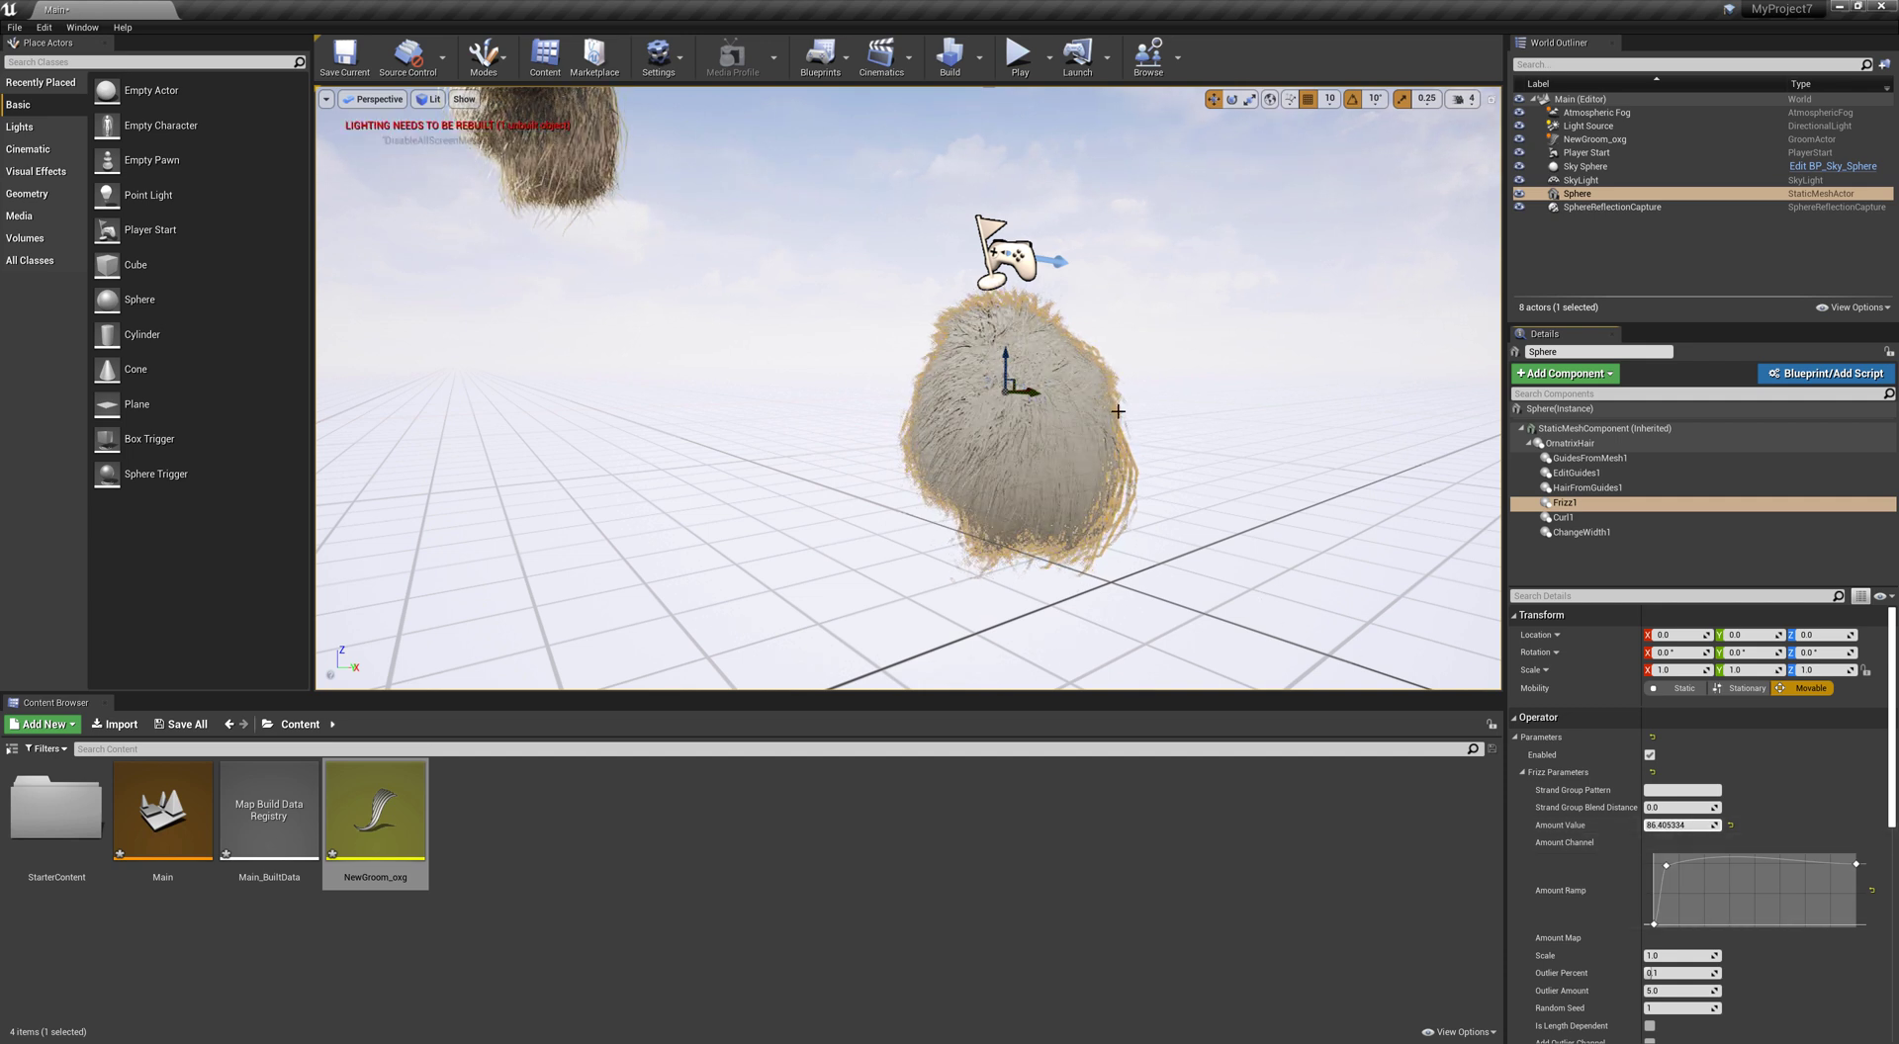
# Lower the second point of the Frizz1 operator's Amount Ramp slightly, softening the rise near the strand roots
pyautogui.moveTo(1665, 865)
pyautogui.mouseDown()
pyautogui.moveTo(1709, 897)
pyautogui.moveTo(1670, 881)
pyautogui.mouseUp()
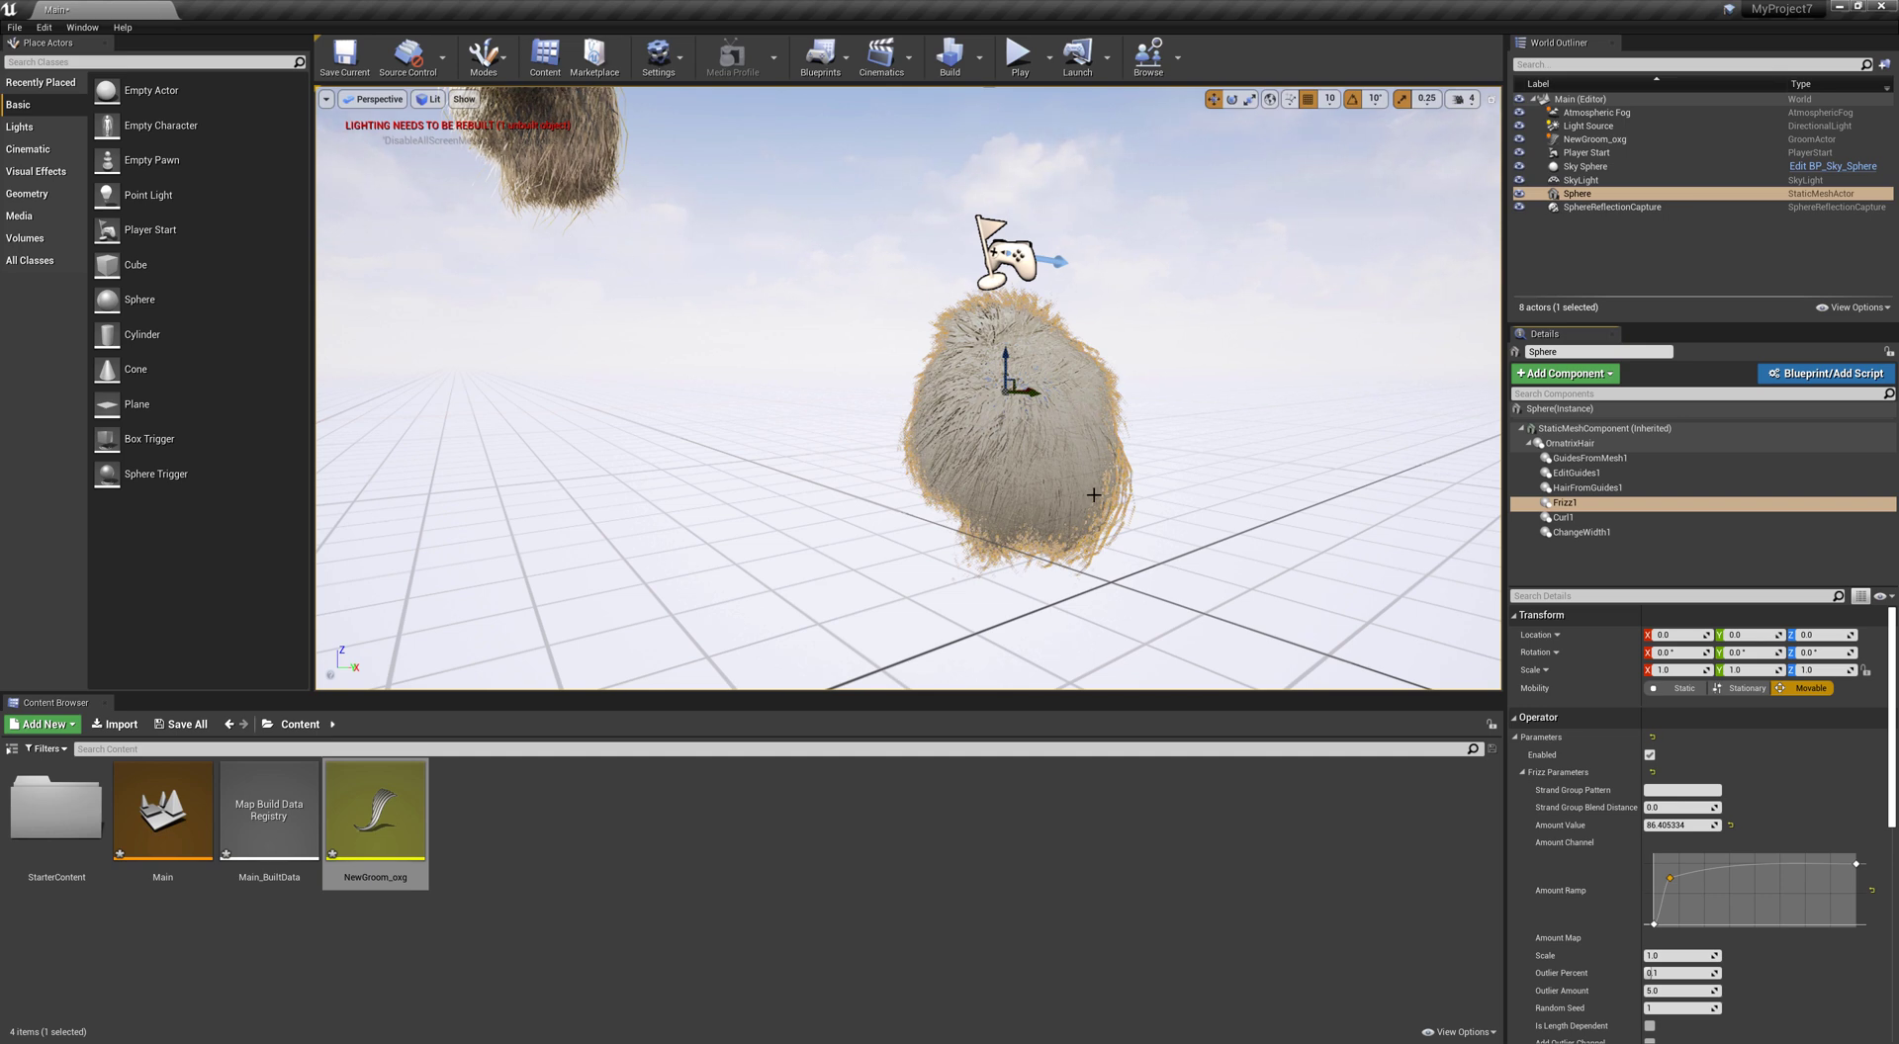
pyautogui.moveTo(1094, 495); pyautogui.dragTo(1018, 457, button='middle')
pyautogui.scroll(2, 1018, 456)
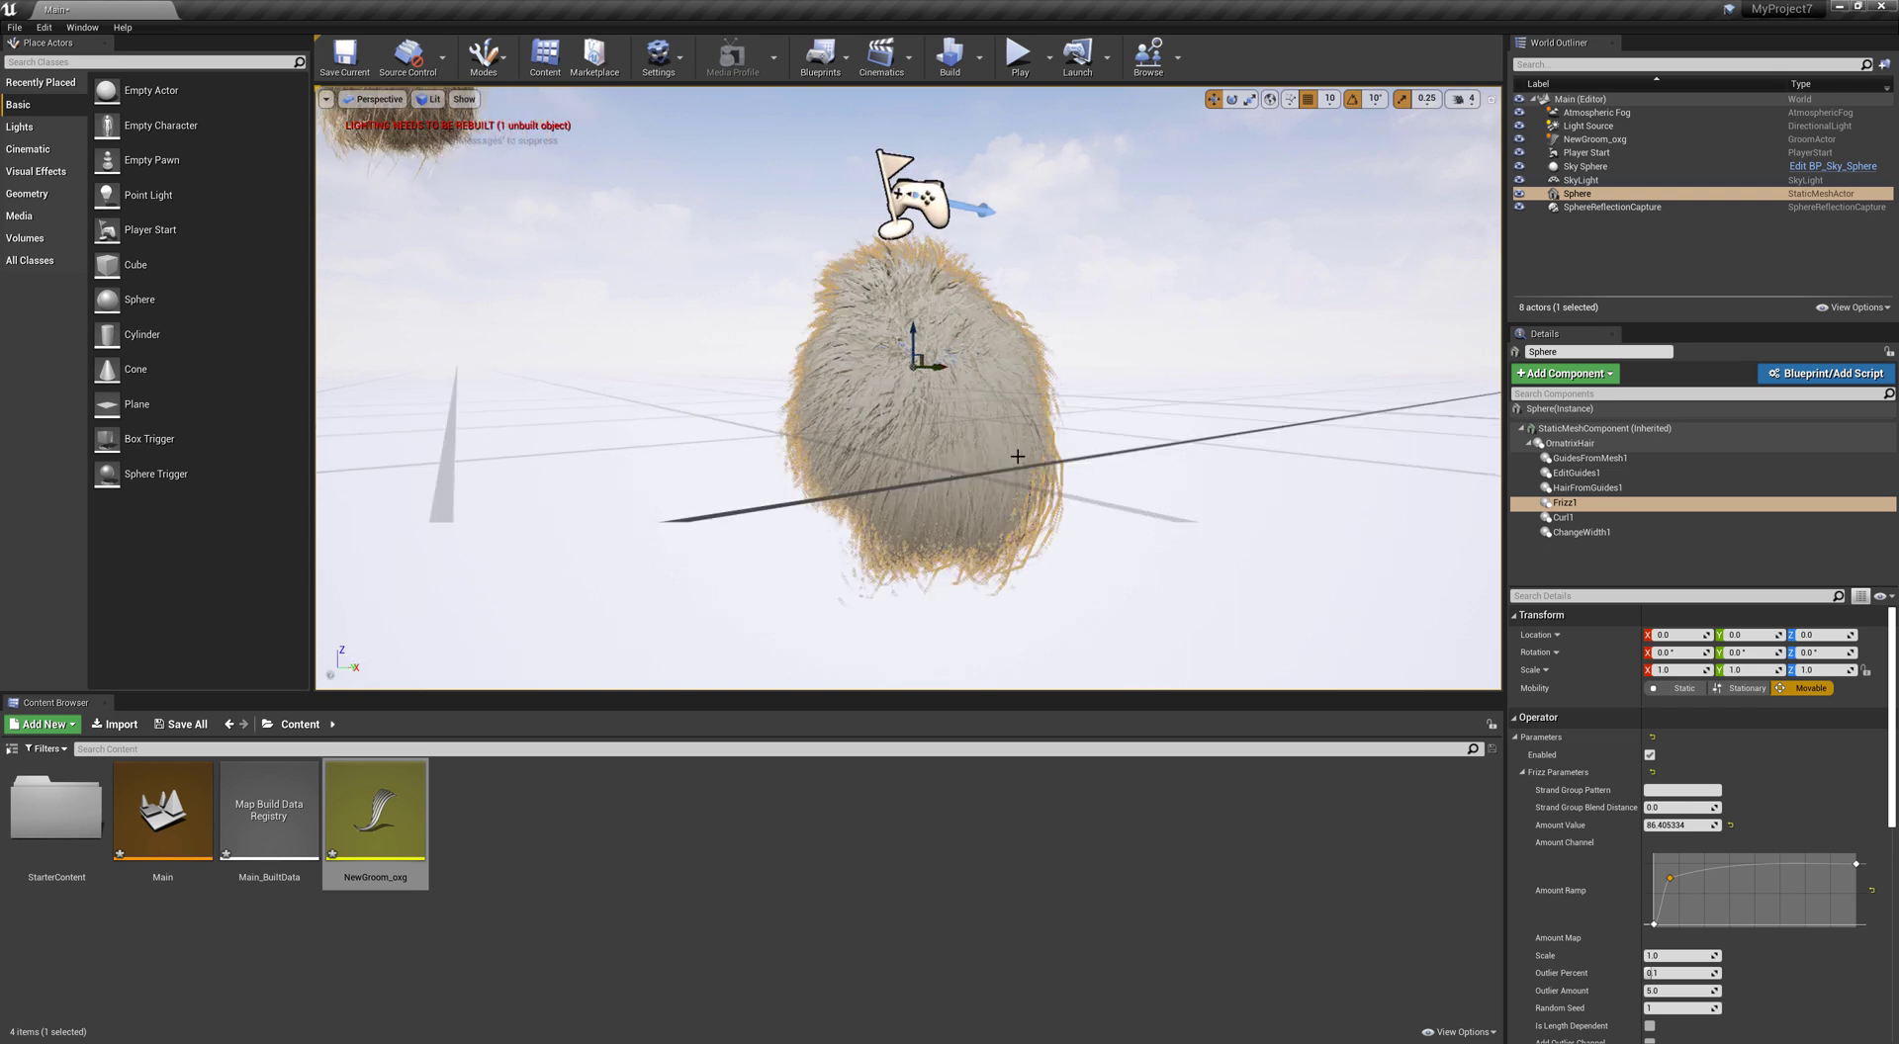
pyautogui.scroll(2, 928, 441)
pyautogui.moveTo(931, 366); pyautogui.dragTo(921, 356, button='middle')
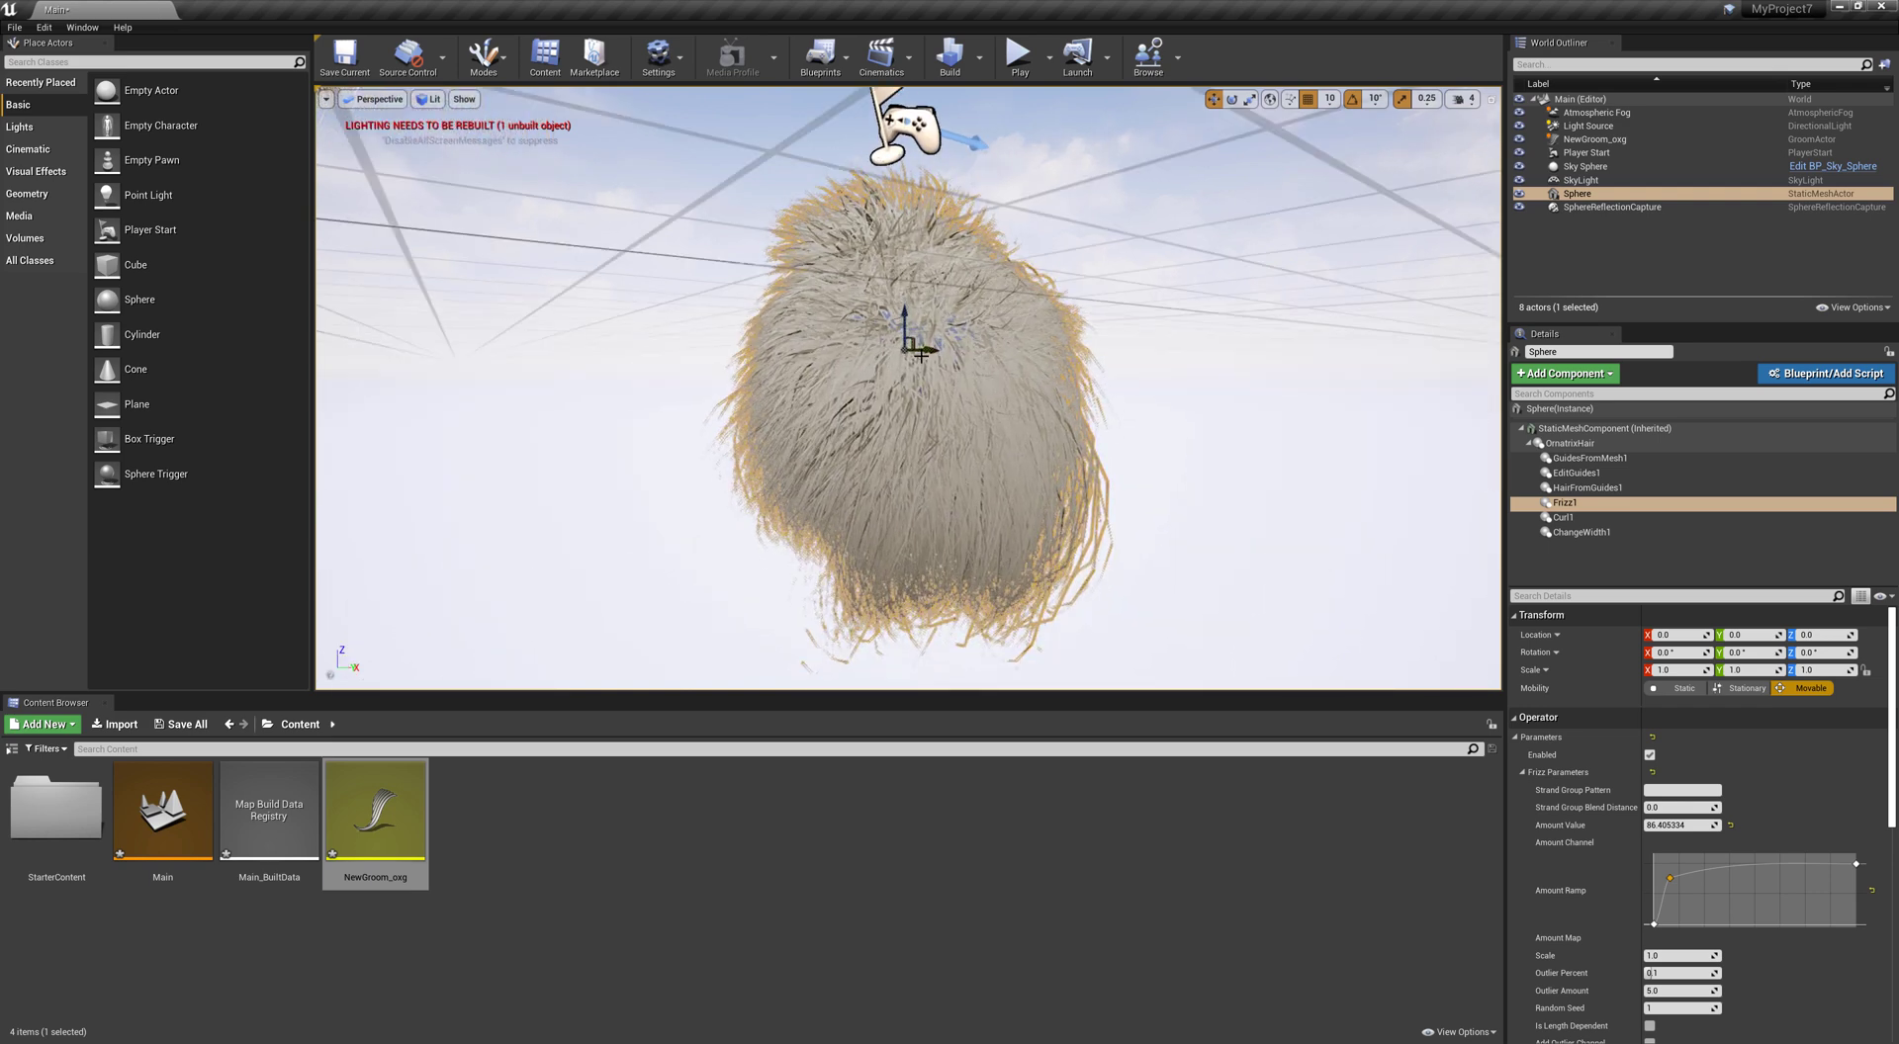
# Add a Detail Operator to the sphere's OrnatrixHair component and expand its Detail Parameters
pyautogui.click(1571, 444)
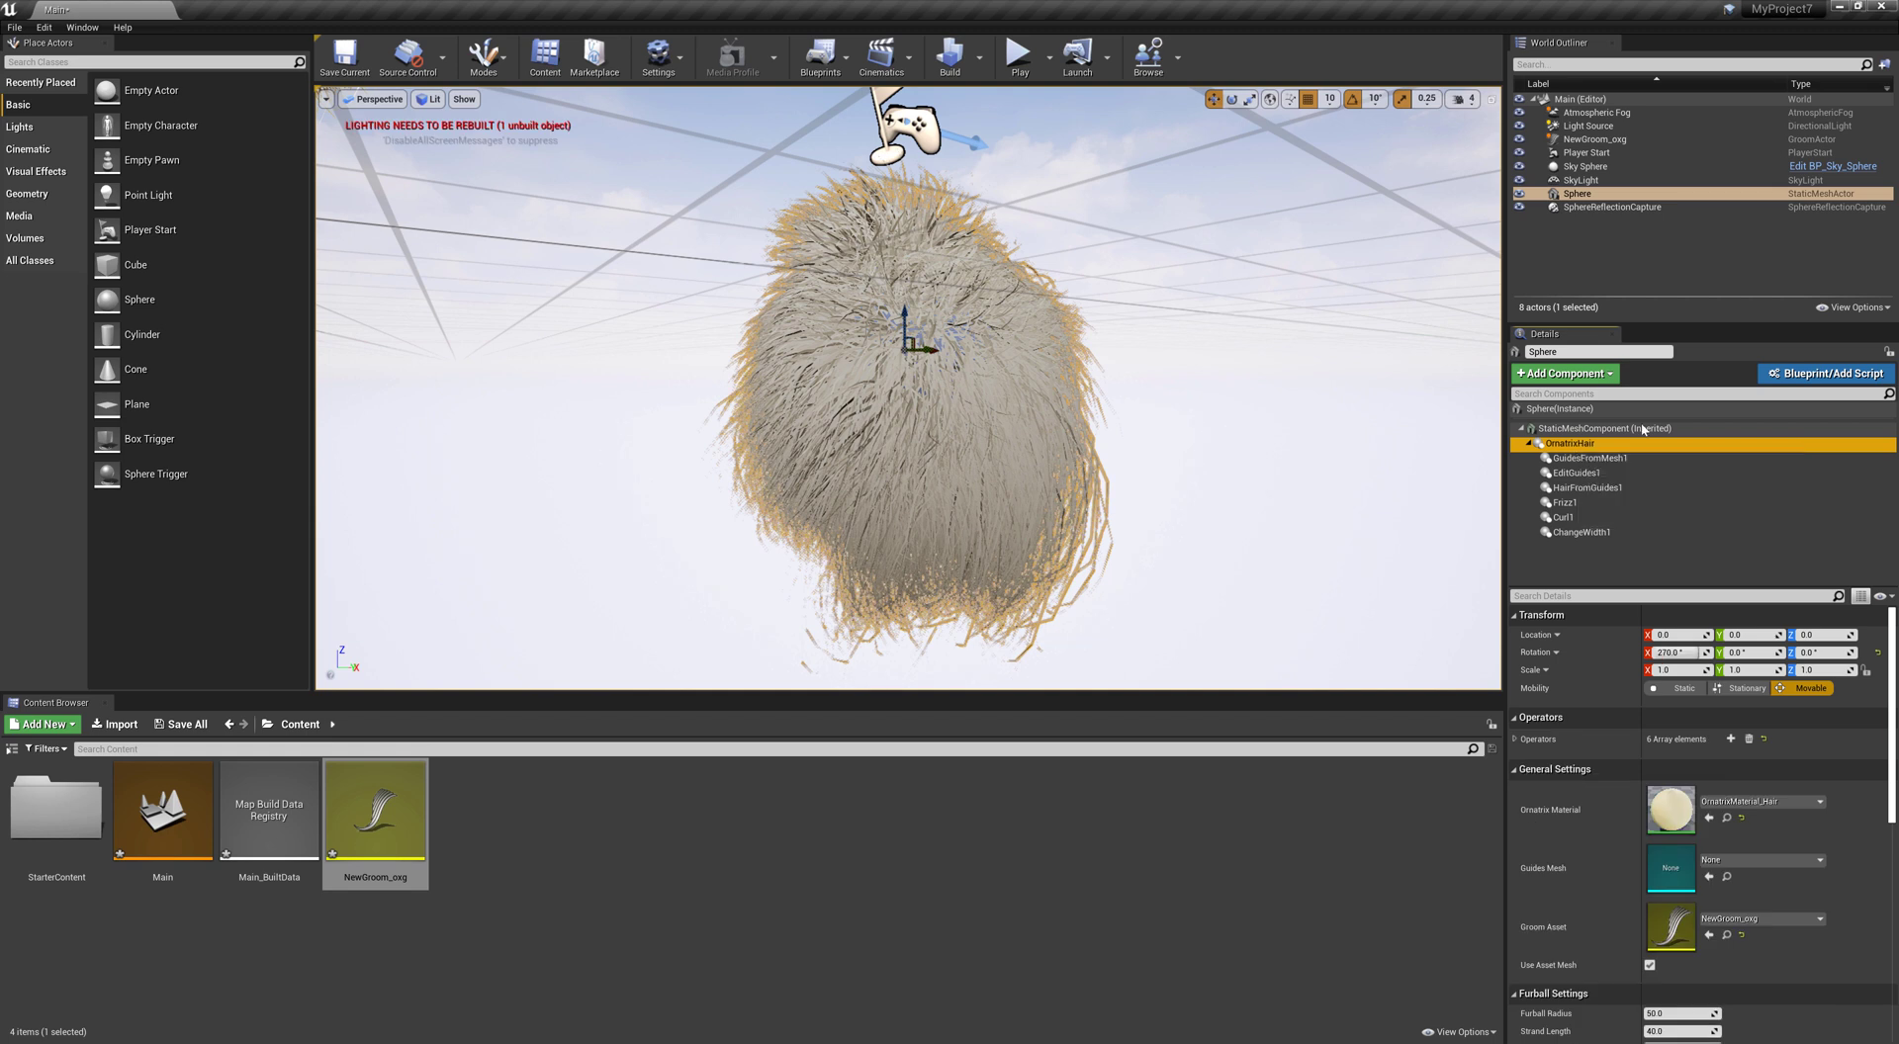
pyautogui.click(1572, 378)
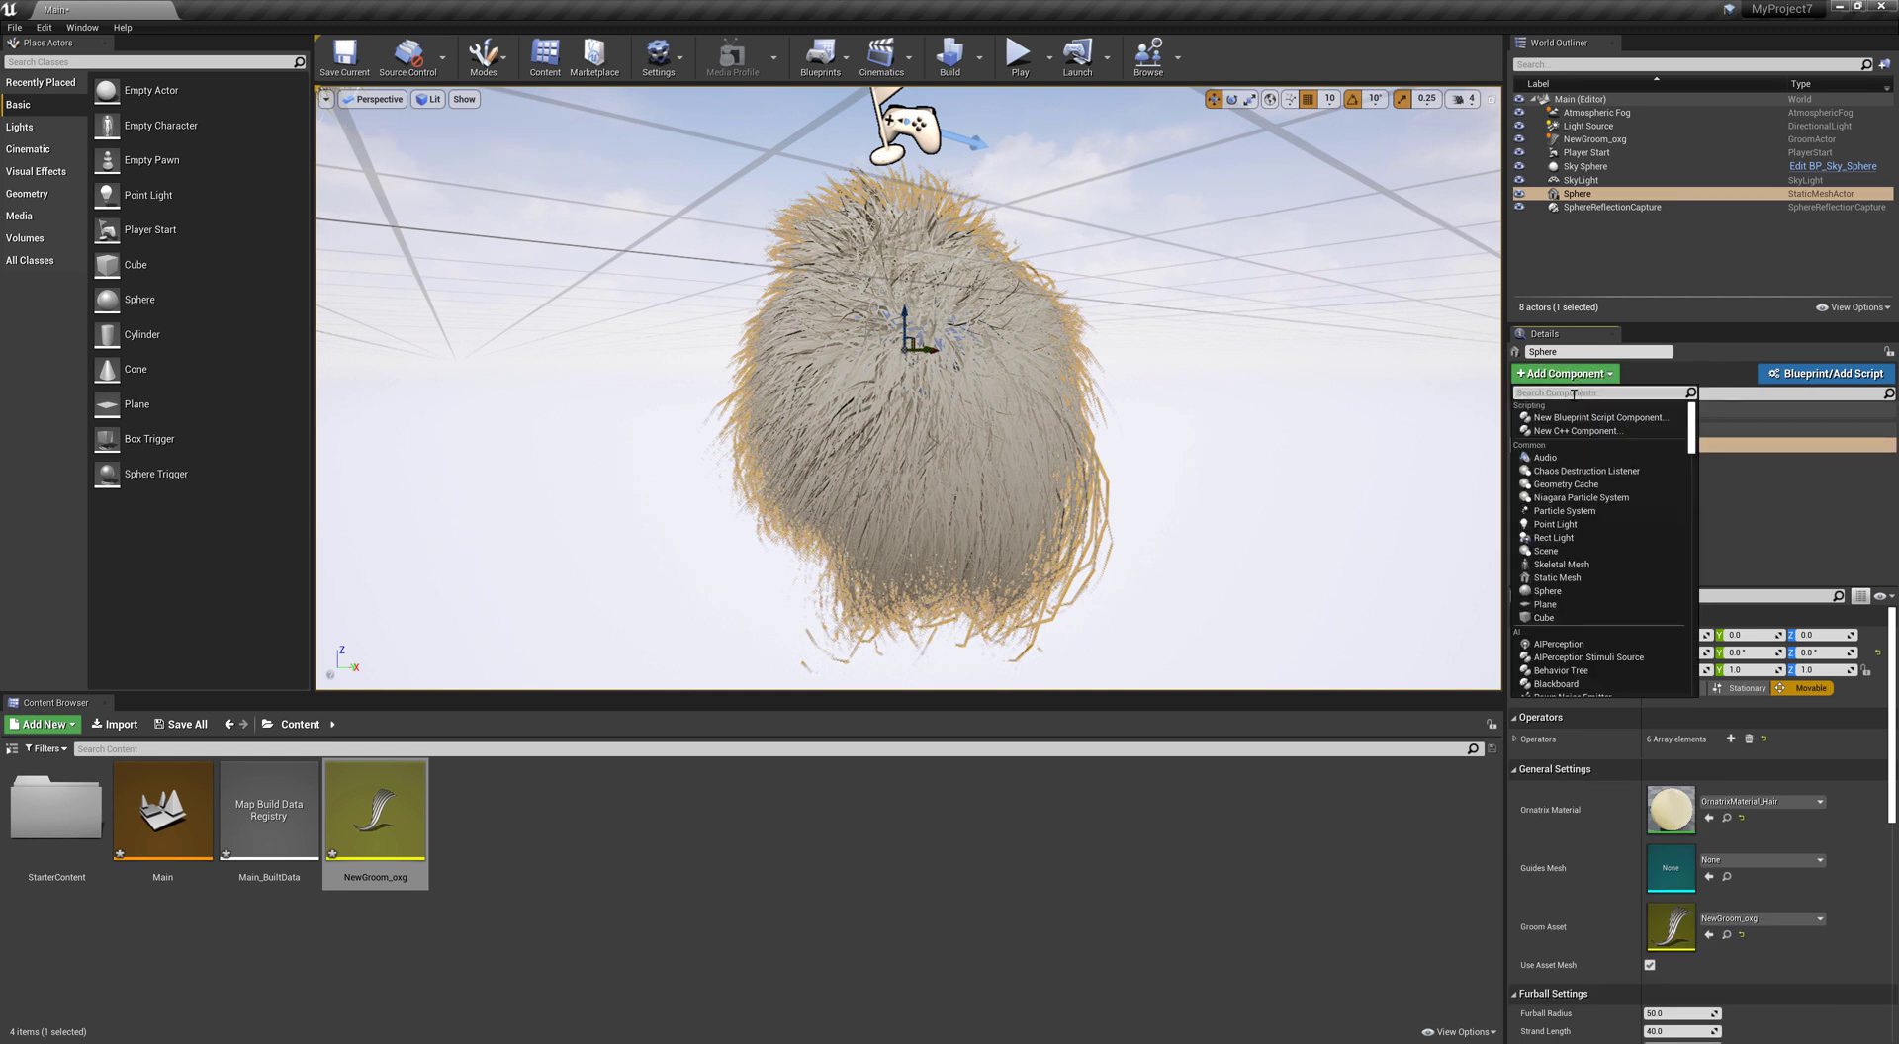
pyautogui.write('detail')
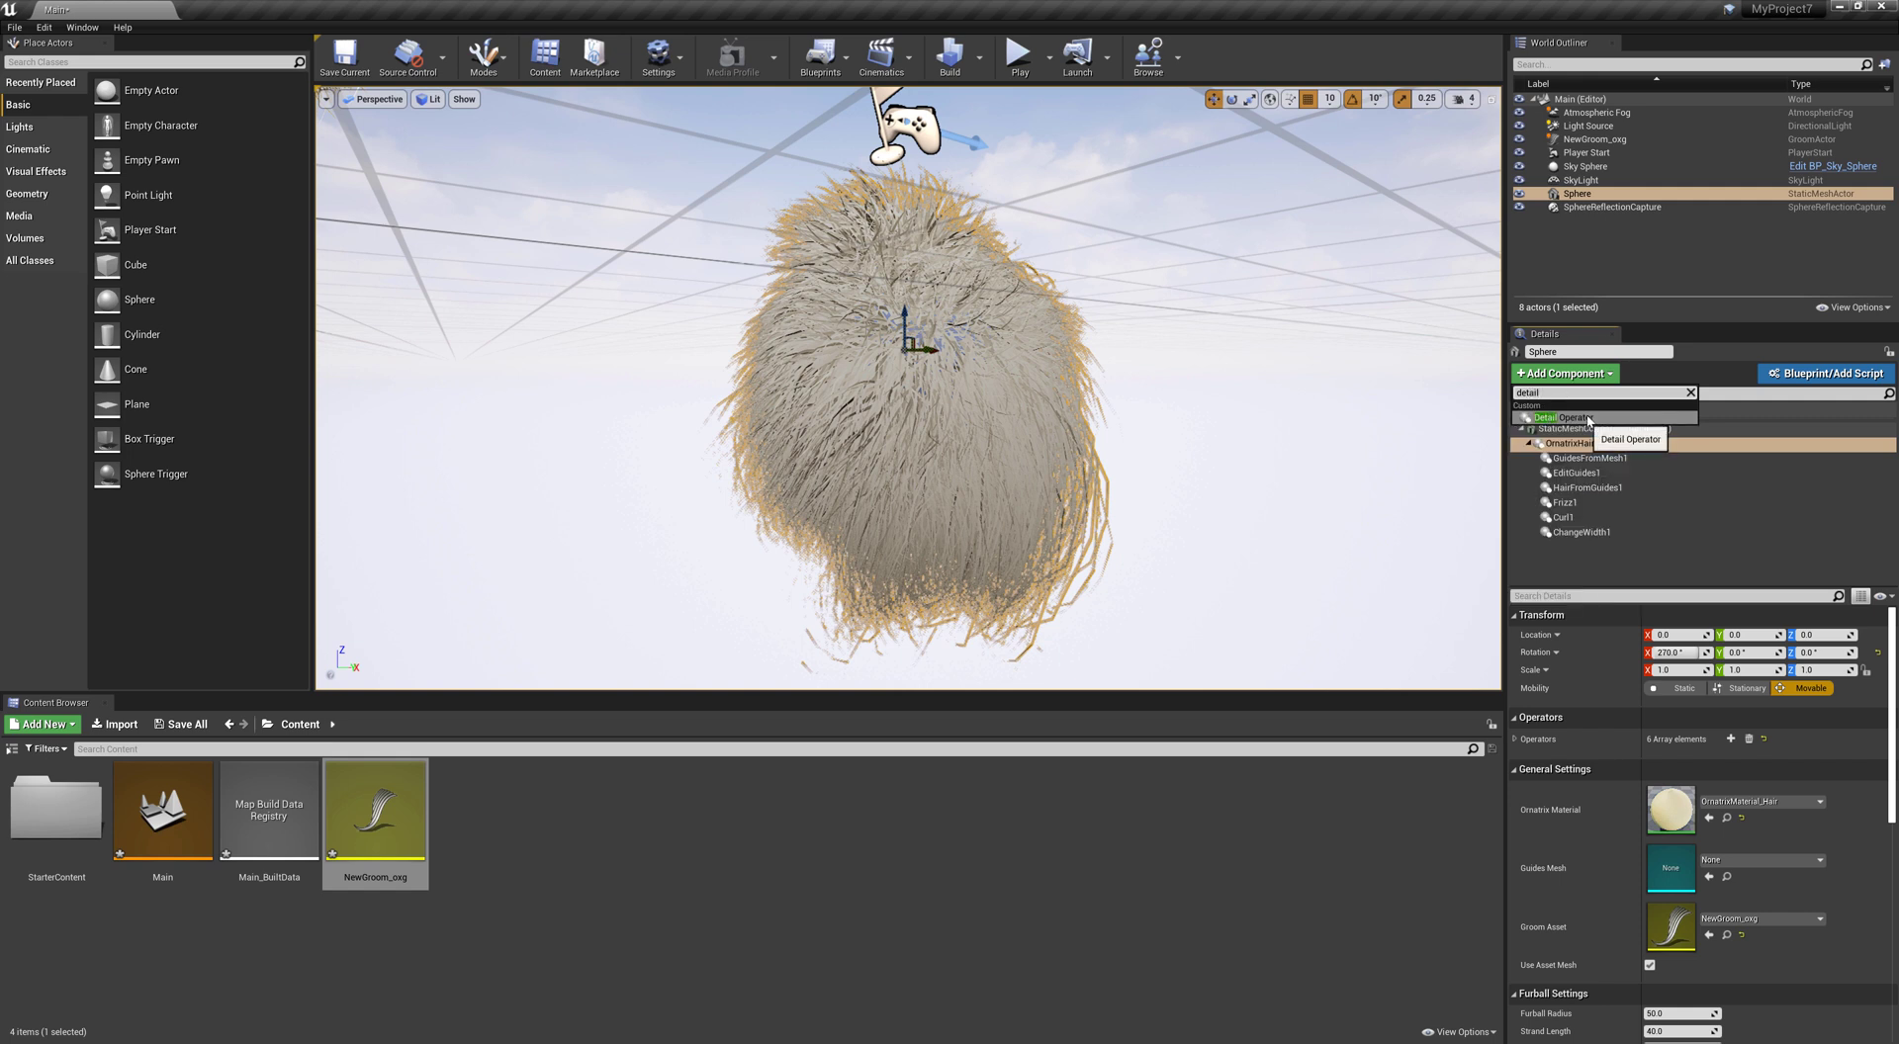
pyautogui.click(1563, 417)
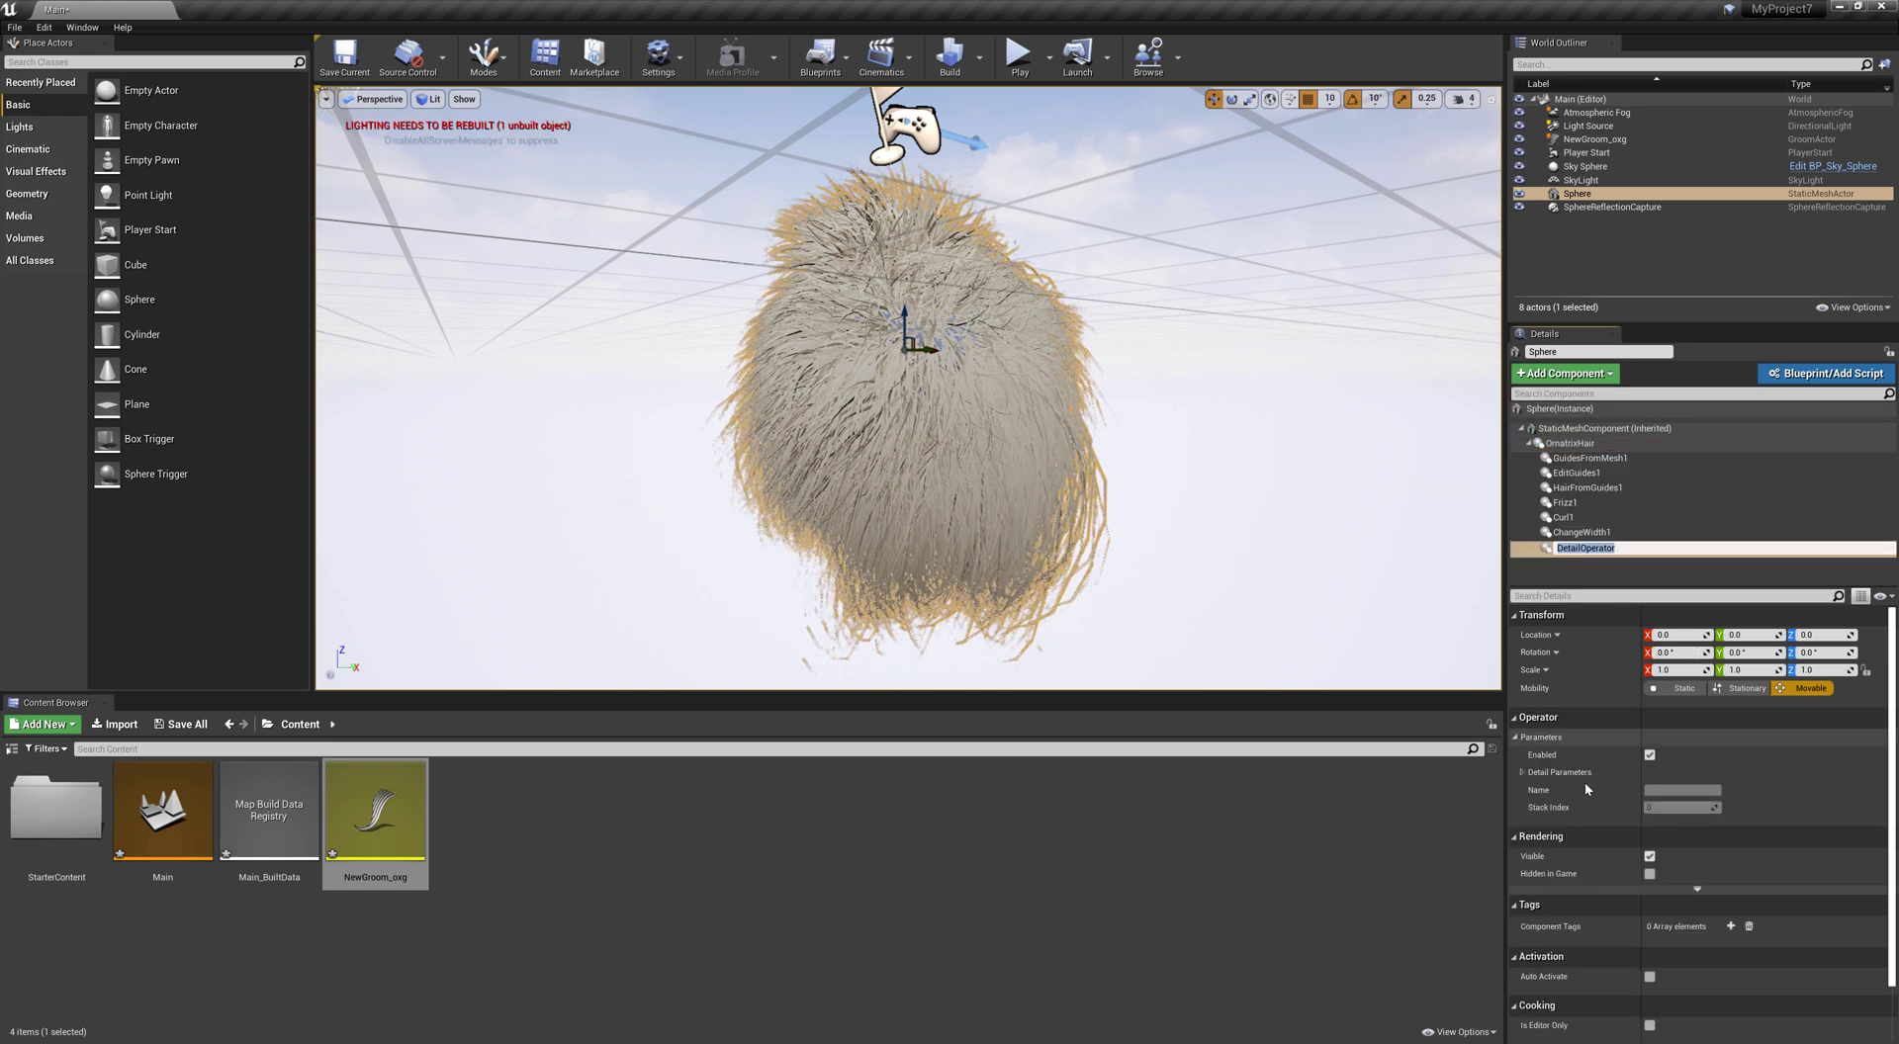
pyautogui.click(1521, 772)
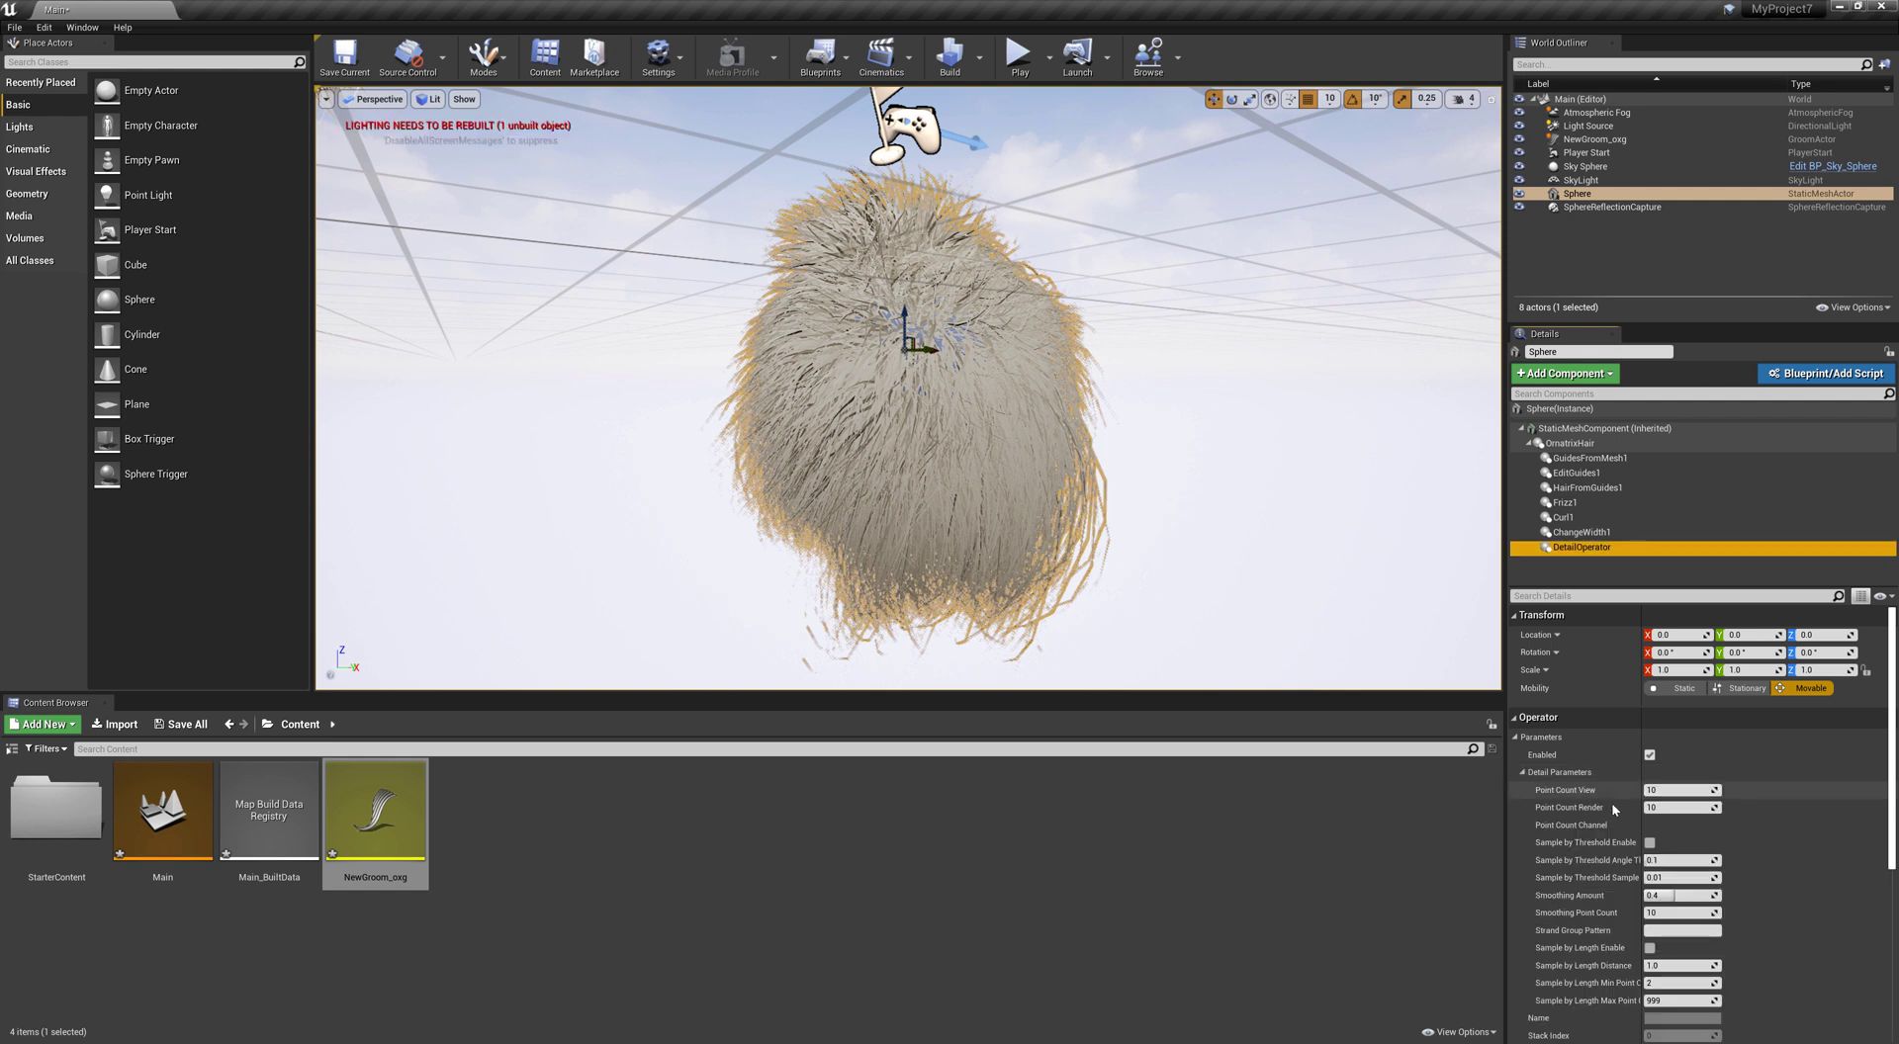
# Set the Detail operator's Point Count View to 20
pyautogui.click(1667, 790)
pyautogui.write('2')
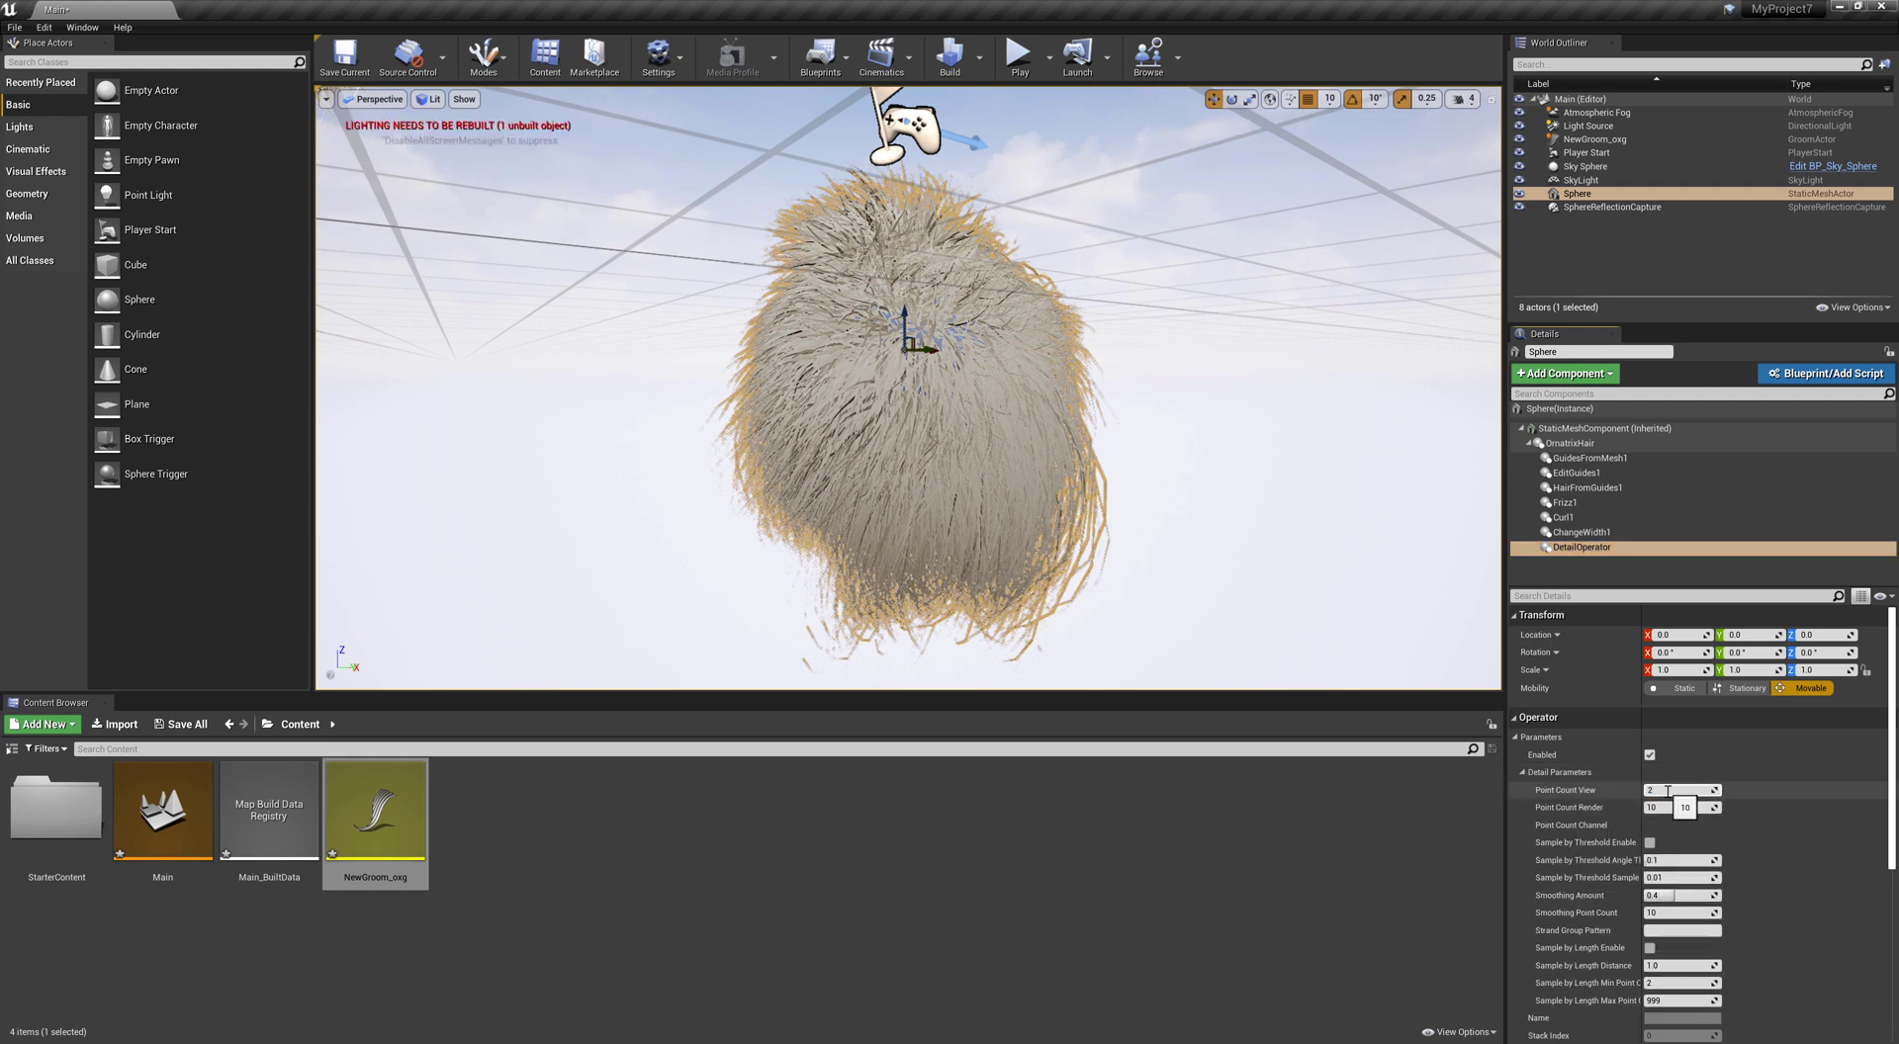
pyautogui.write('0')
pyautogui.click(1678, 809)
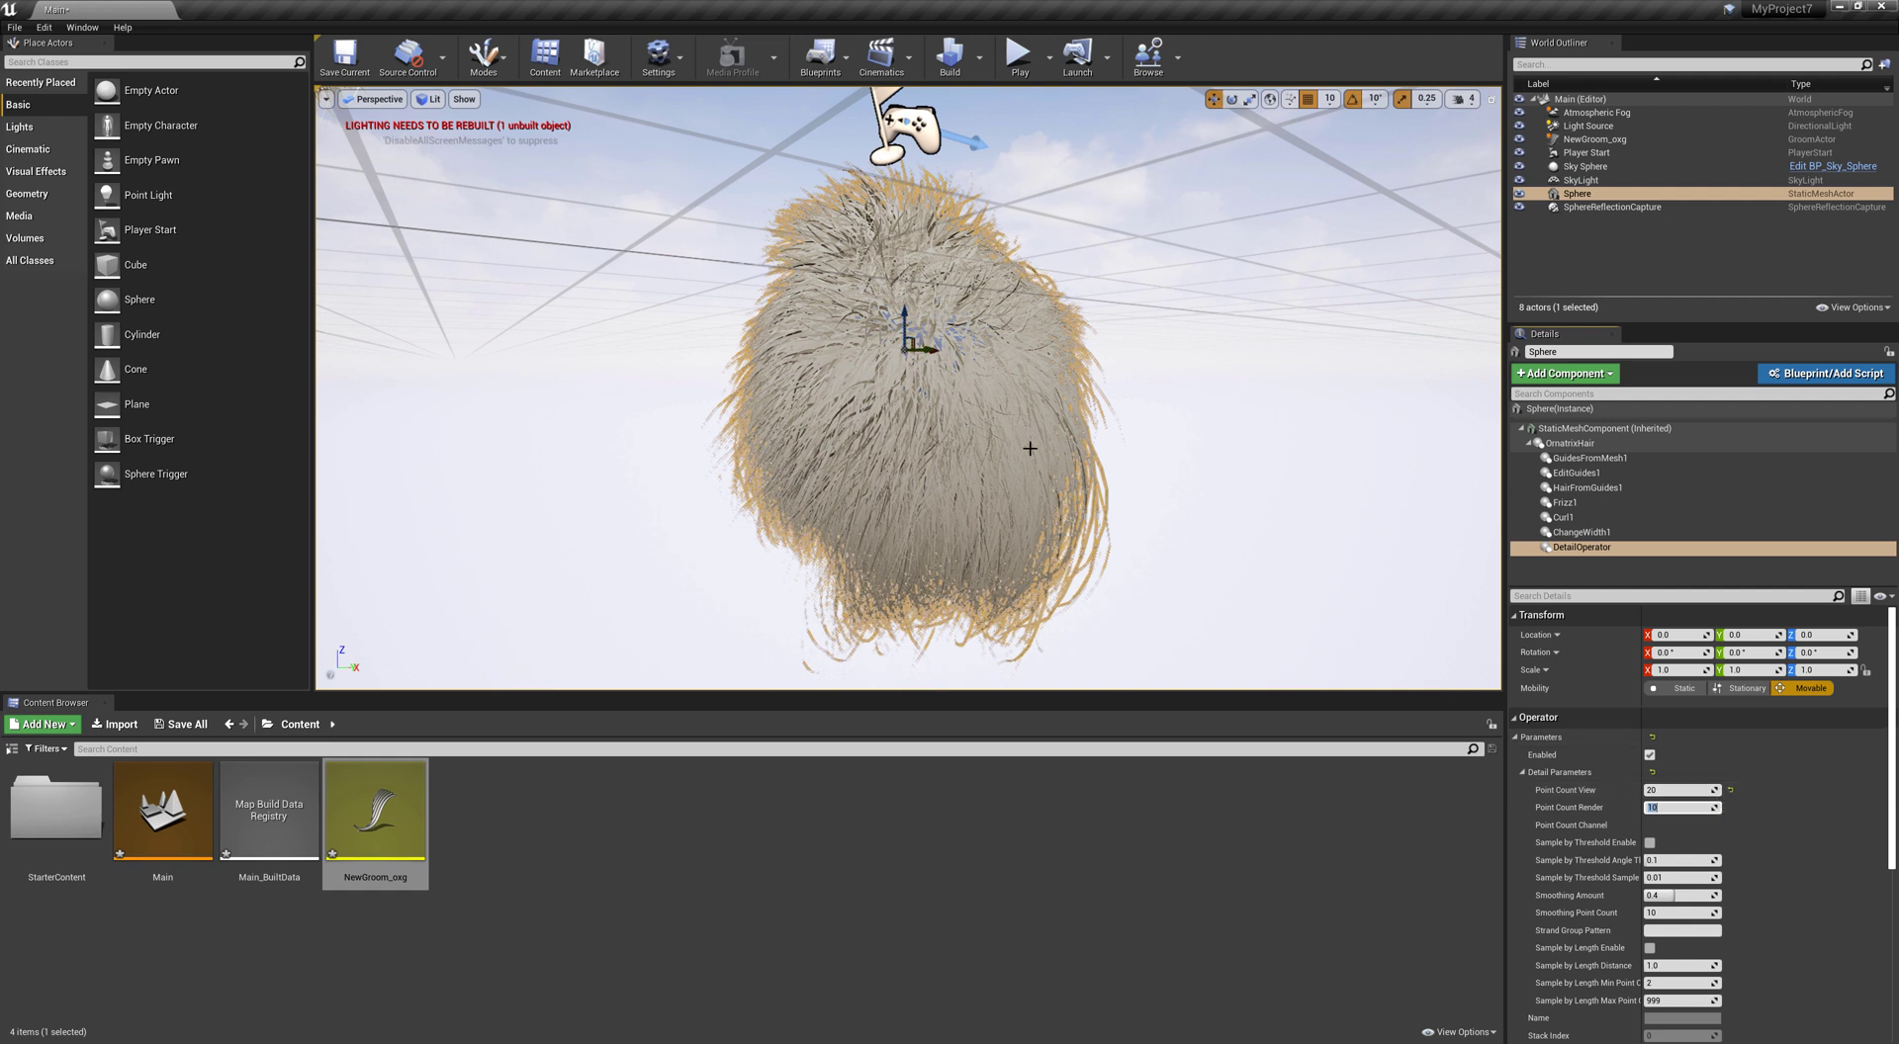
# Raise the Magnitude Value of the sphere's Curl1 operator to about 92.26
pyautogui.click(1587, 503)
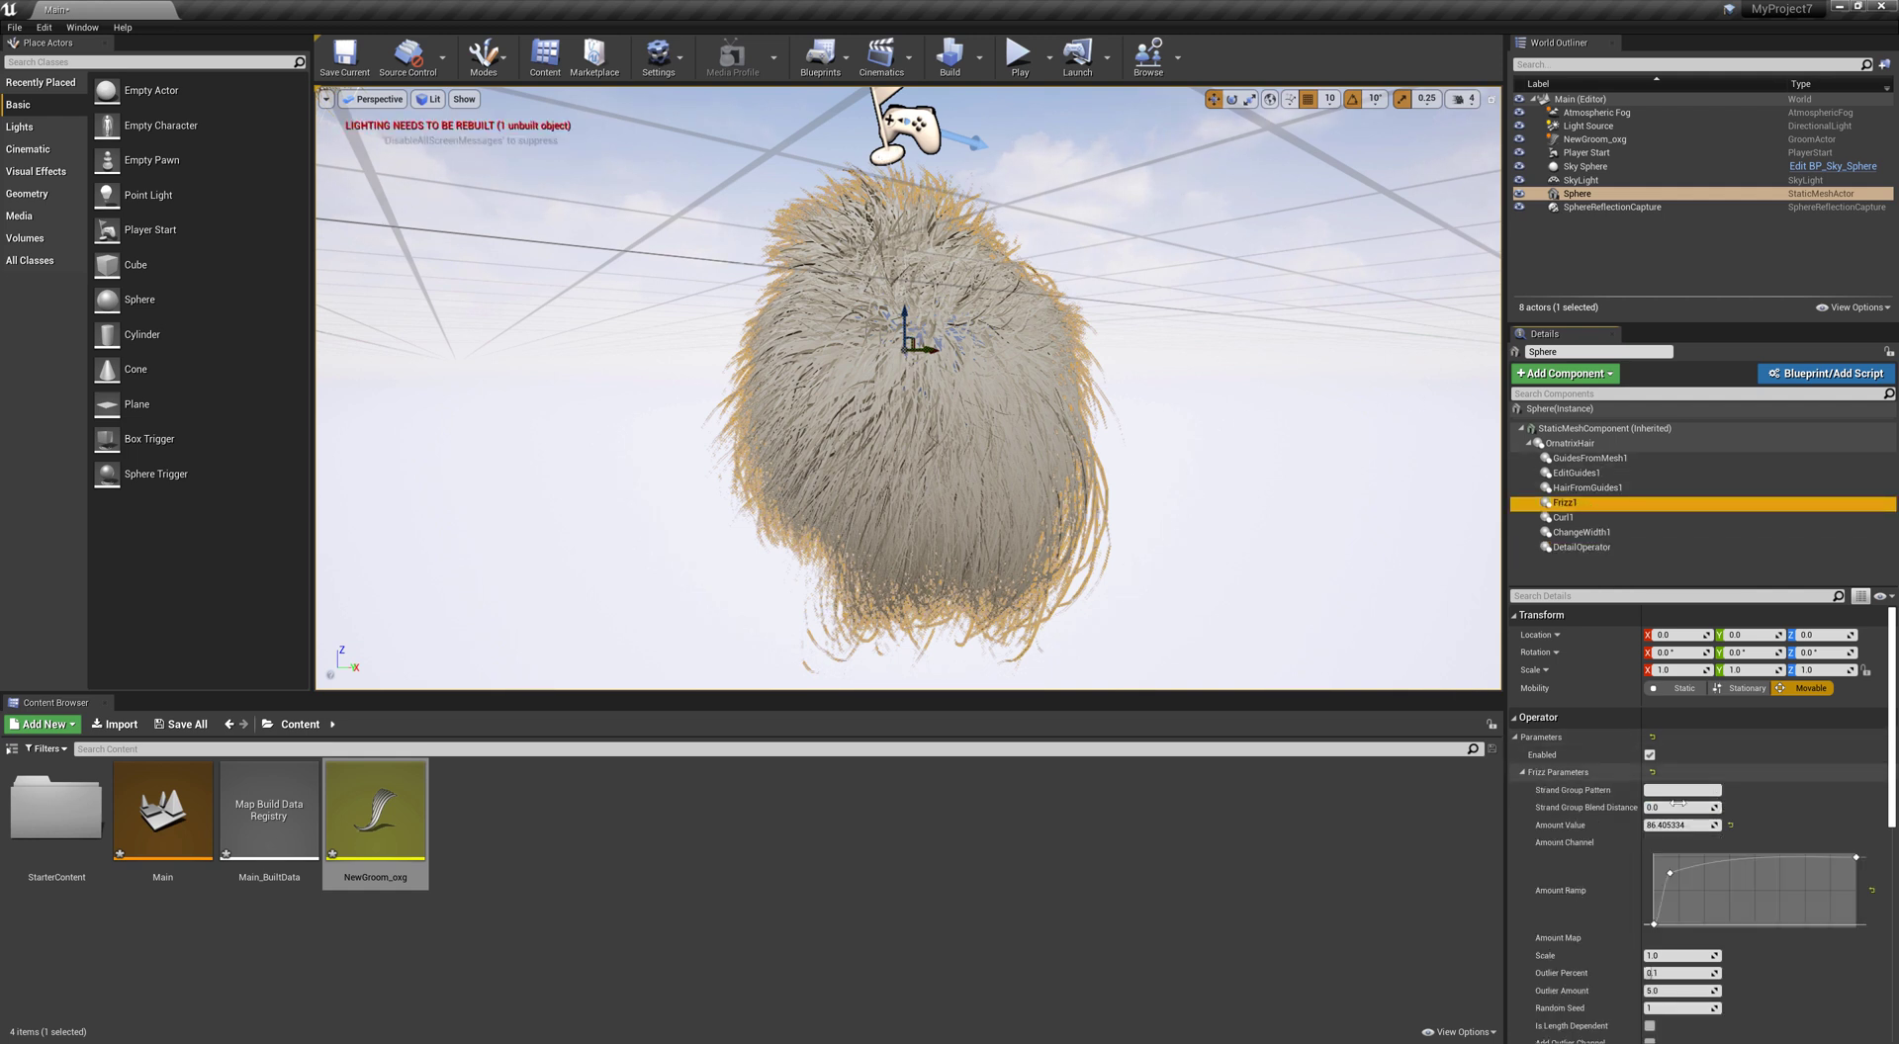
pyautogui.click(1563, 517)
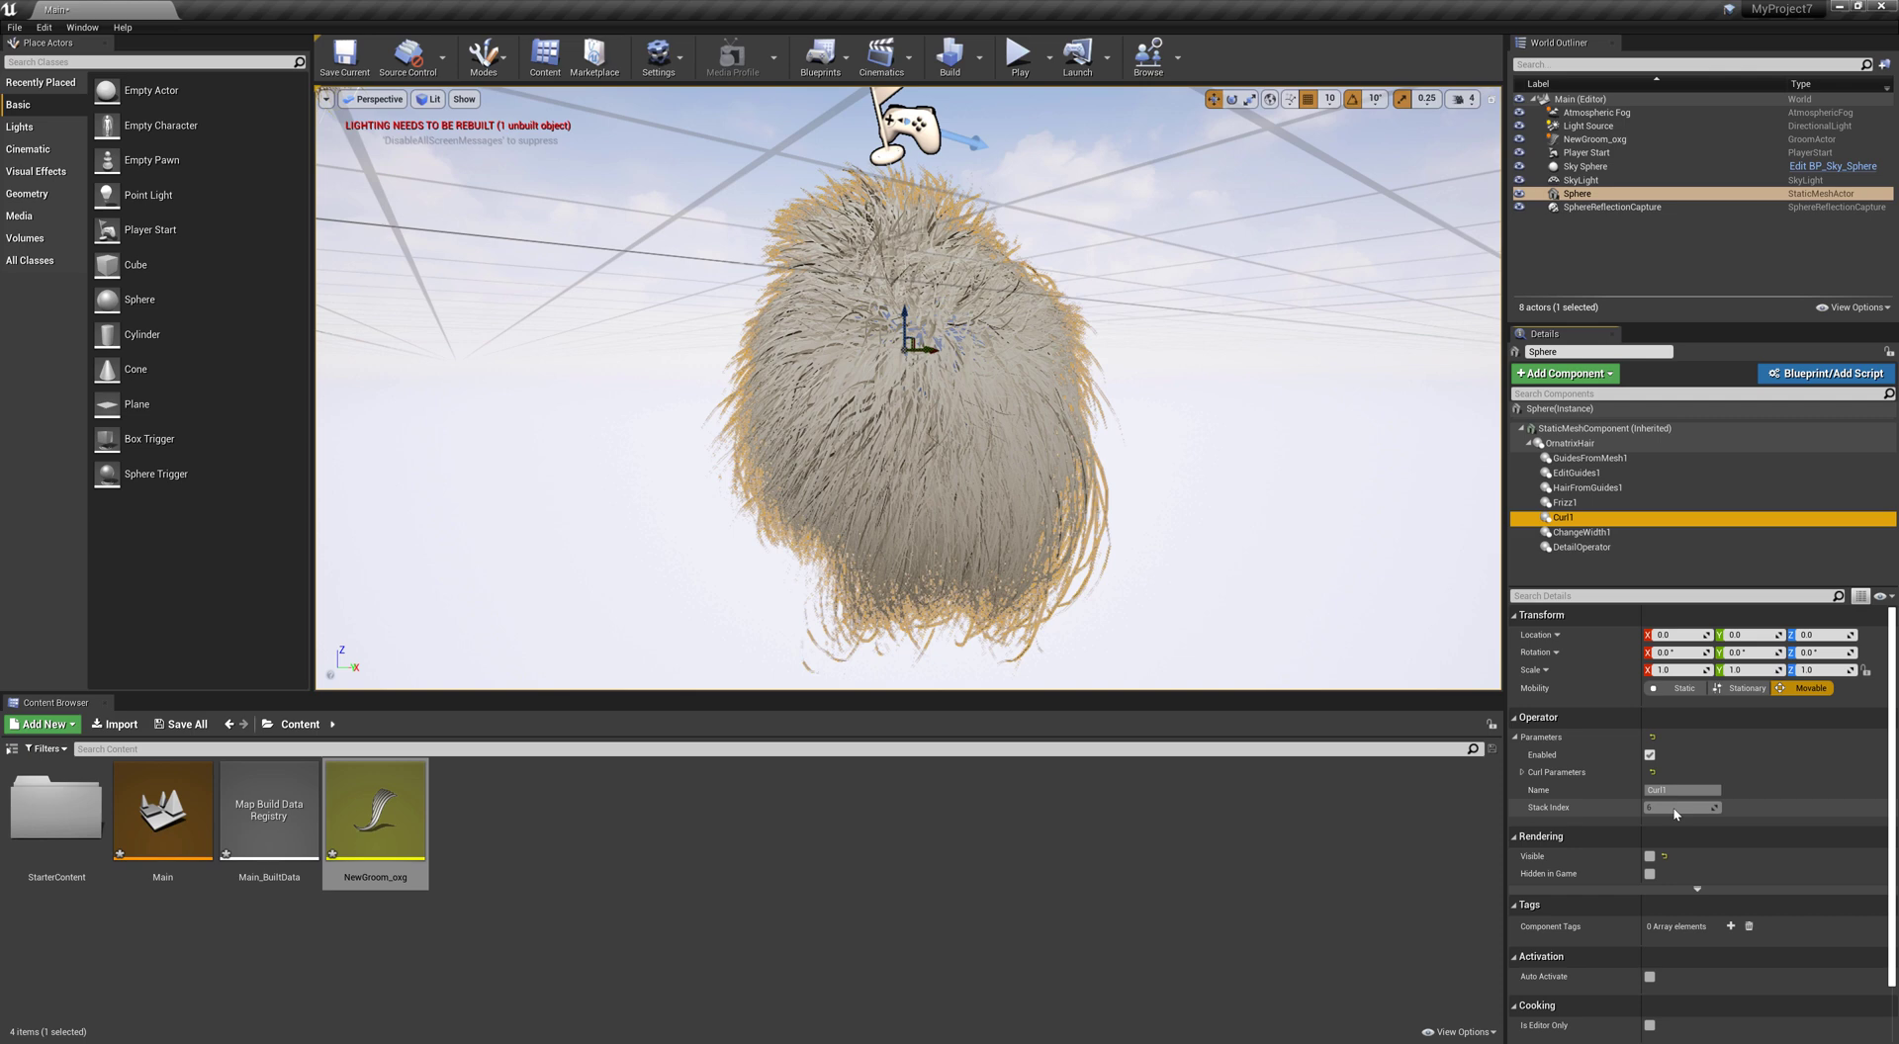
pyautogui.click(1521, 772)
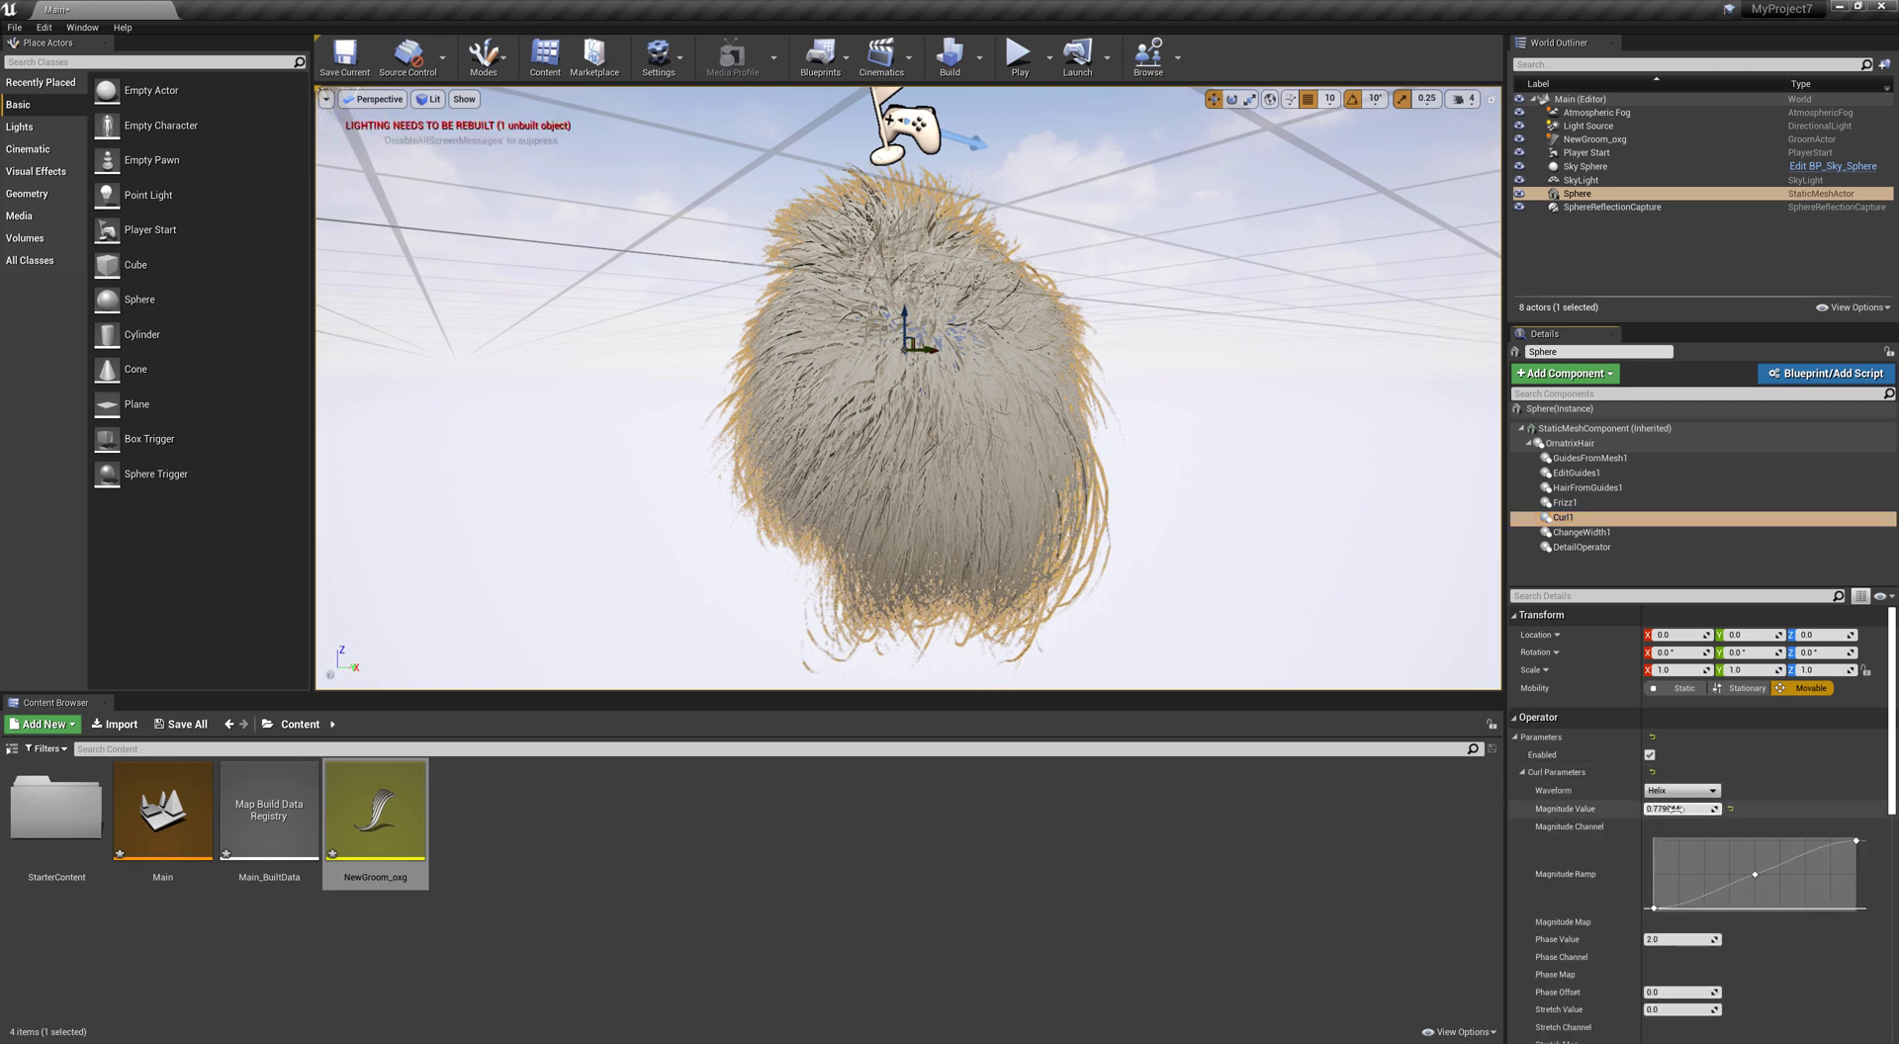
pyautogui.moveTo(1681, 809); pyautogui.dragTo(1739, 809)
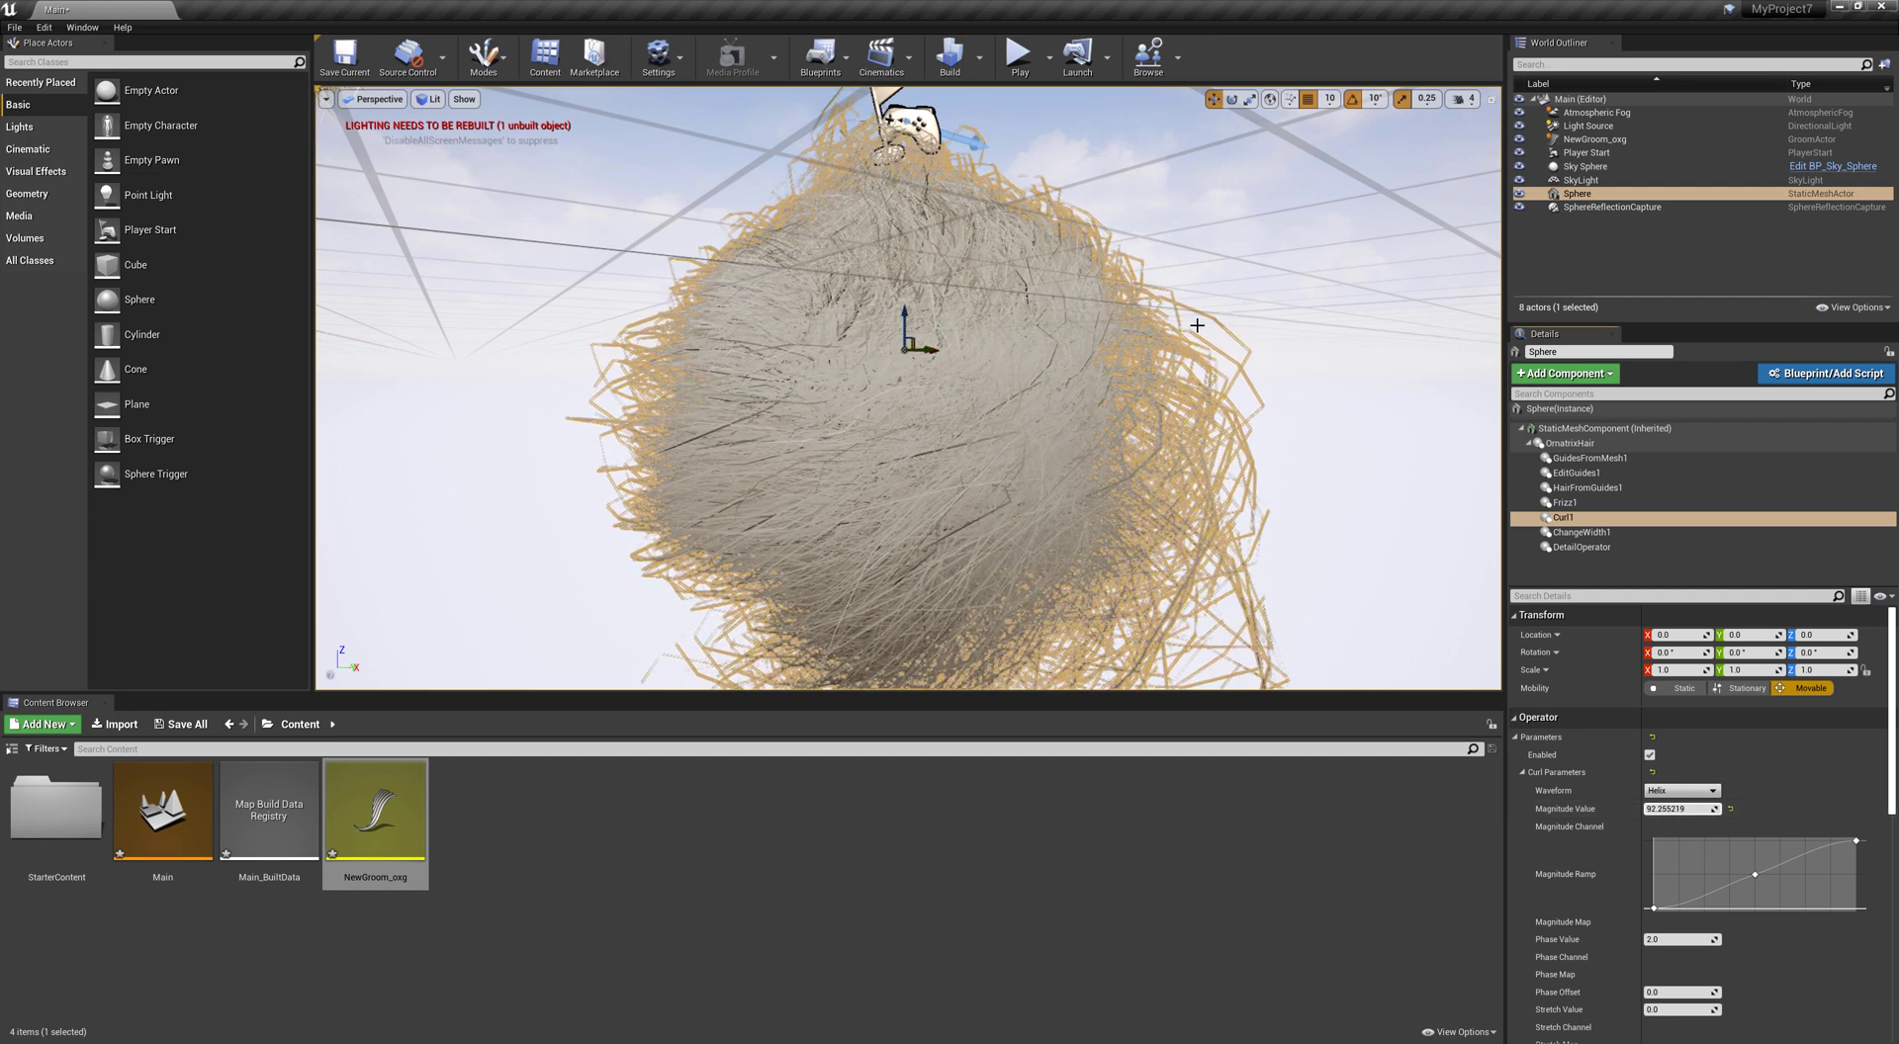
# Set the Detail operator's Point Count View to 50
pyautogui.click(1568, 549)
pyautogui.click(1654, 790)
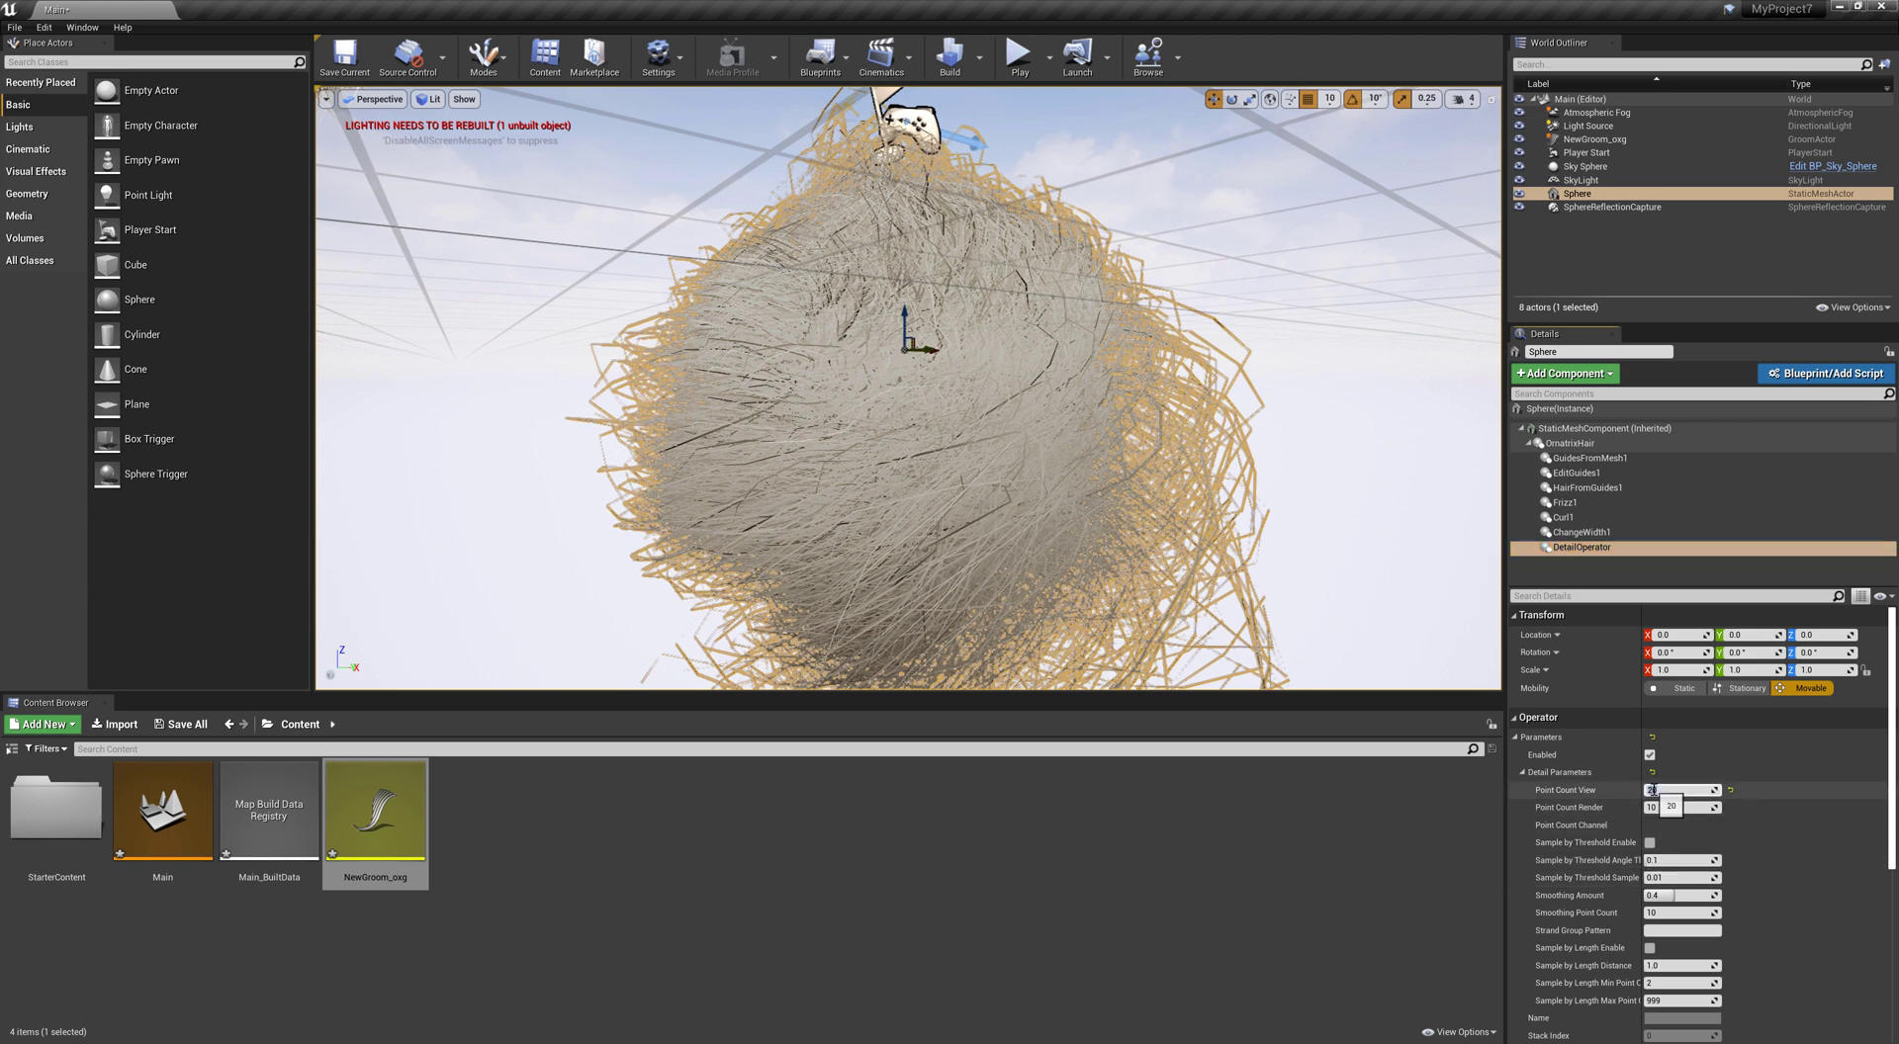
pyautogui.write('50')
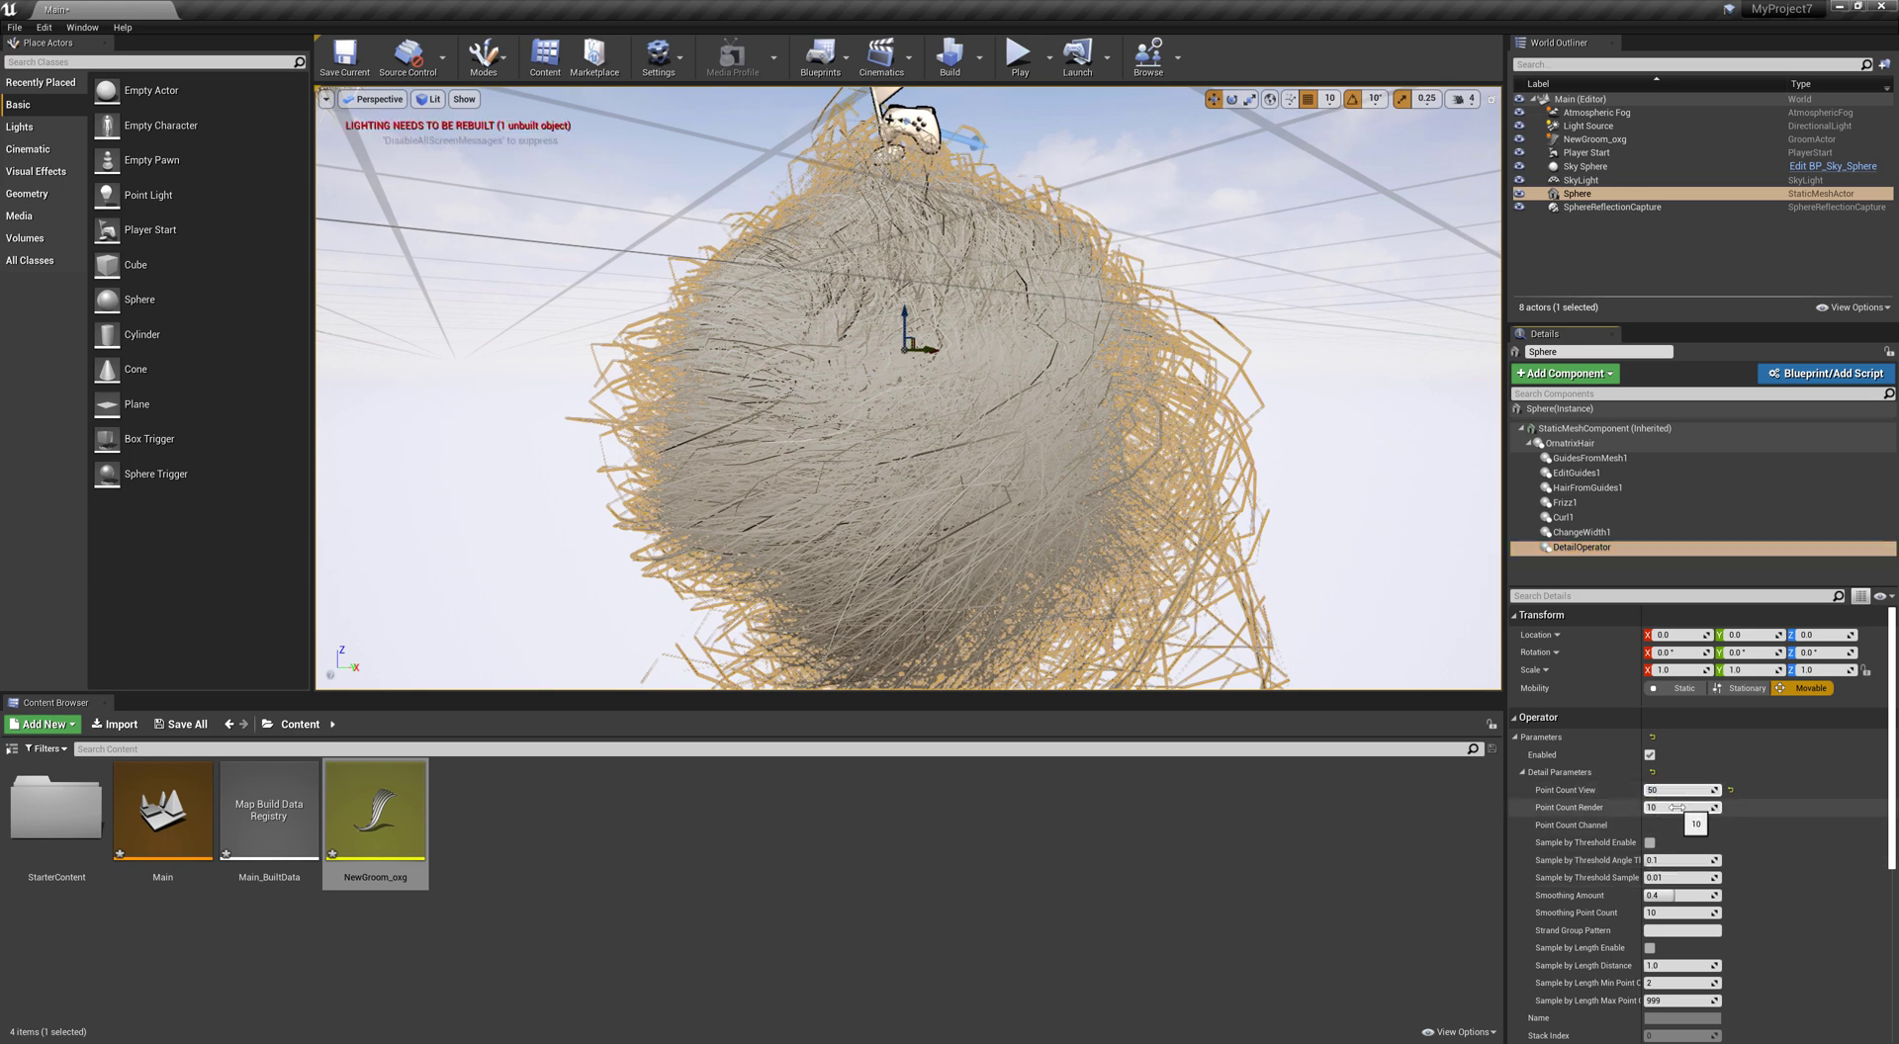
pyautogui.press('Return')
# Examine the sphere's curled fur in the viewport from different angles and distances
pyautogui.keyDown('alt'); pyautogui.moveTo(1216, 371); pyautogui.dragTo(857, 377); pyautogui.keyUp('alt')
pyautogui.scroll(-4, 820, 412)
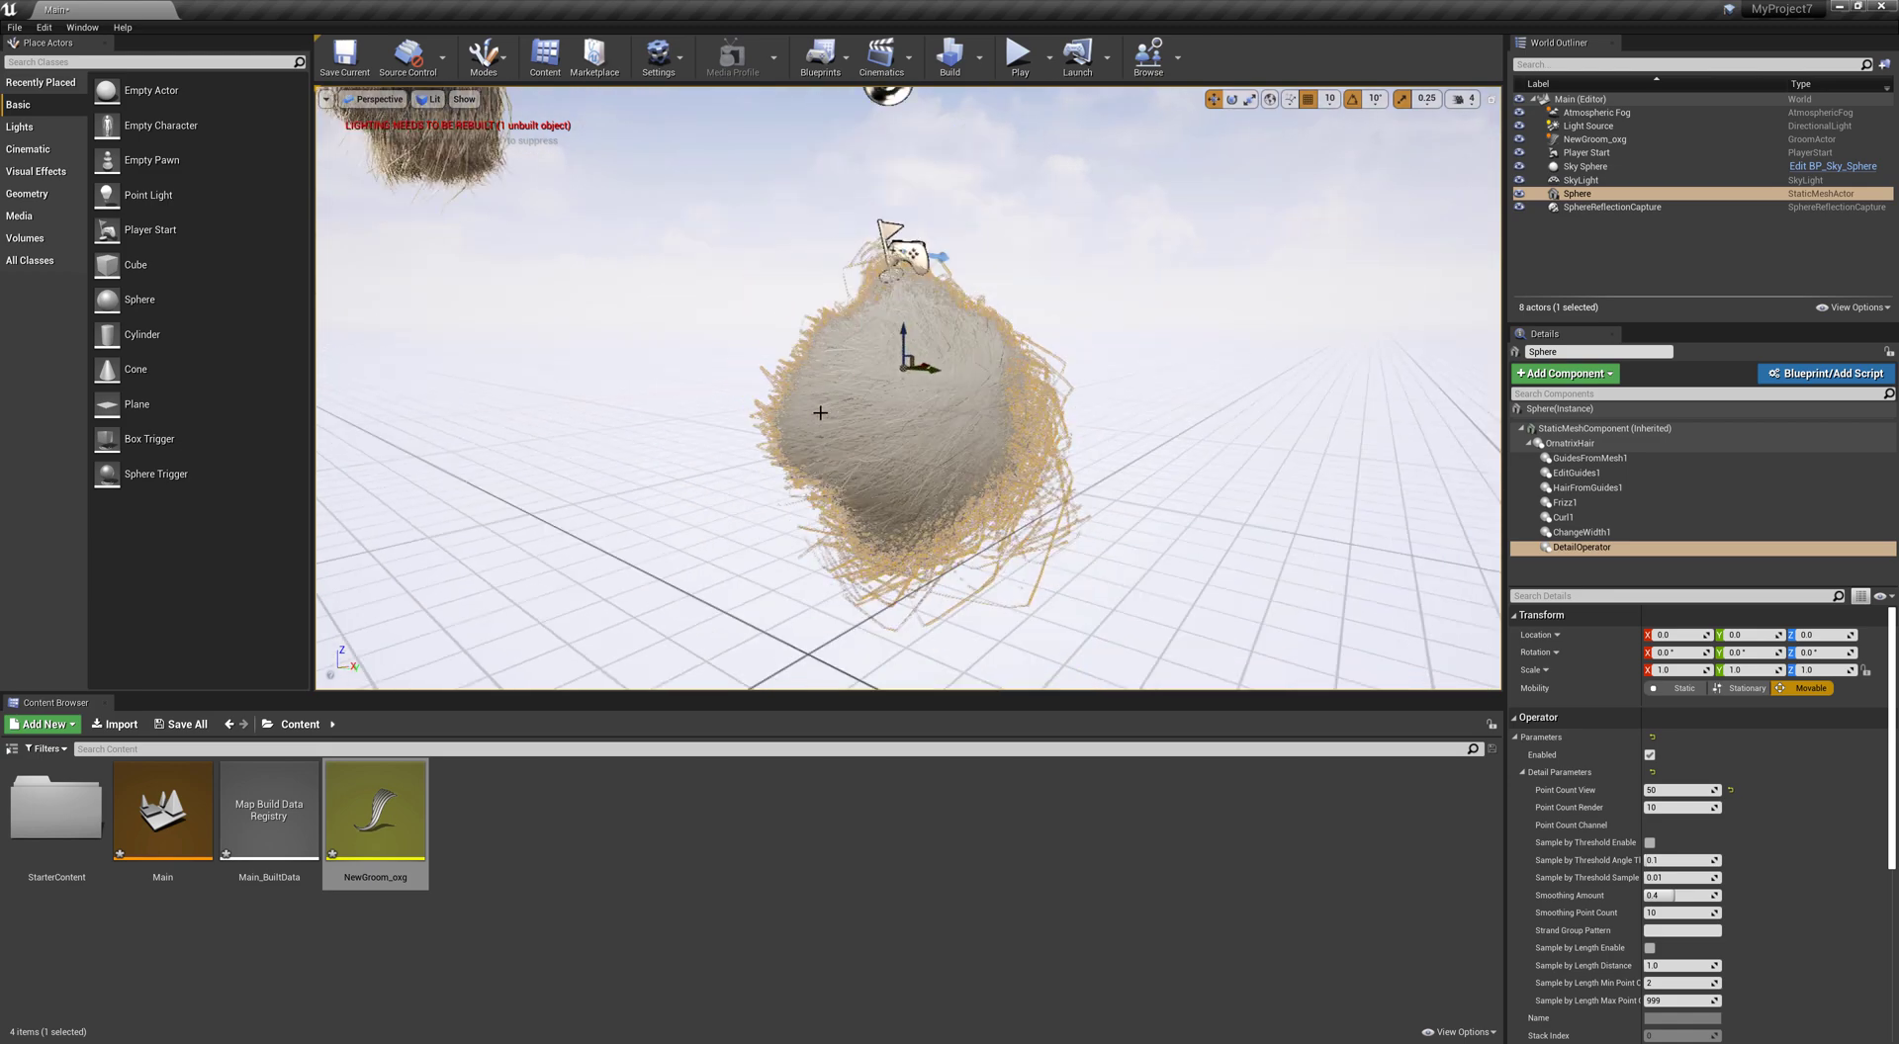
pyautogui.scroll(1, 820, 412)
pyautogui.scroll(3, 974, 279)
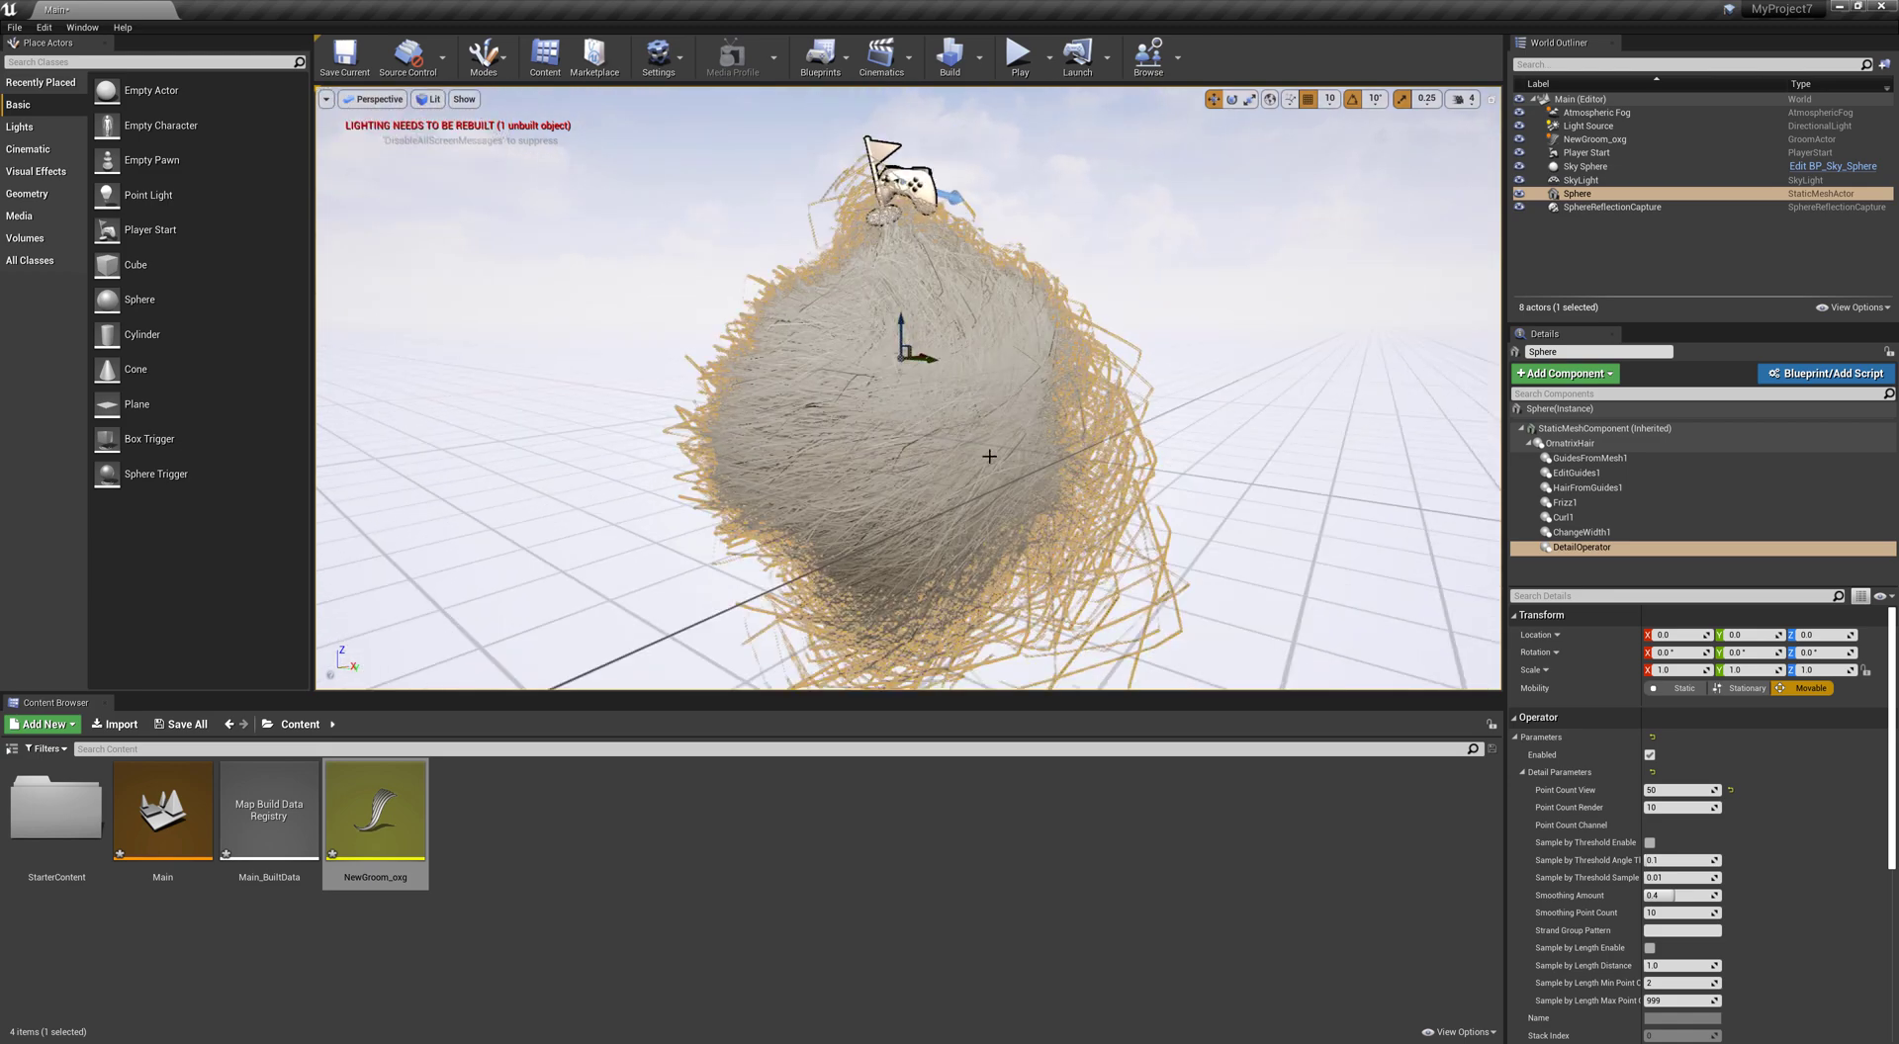
pyautogui.scroll(2, 989, 455)
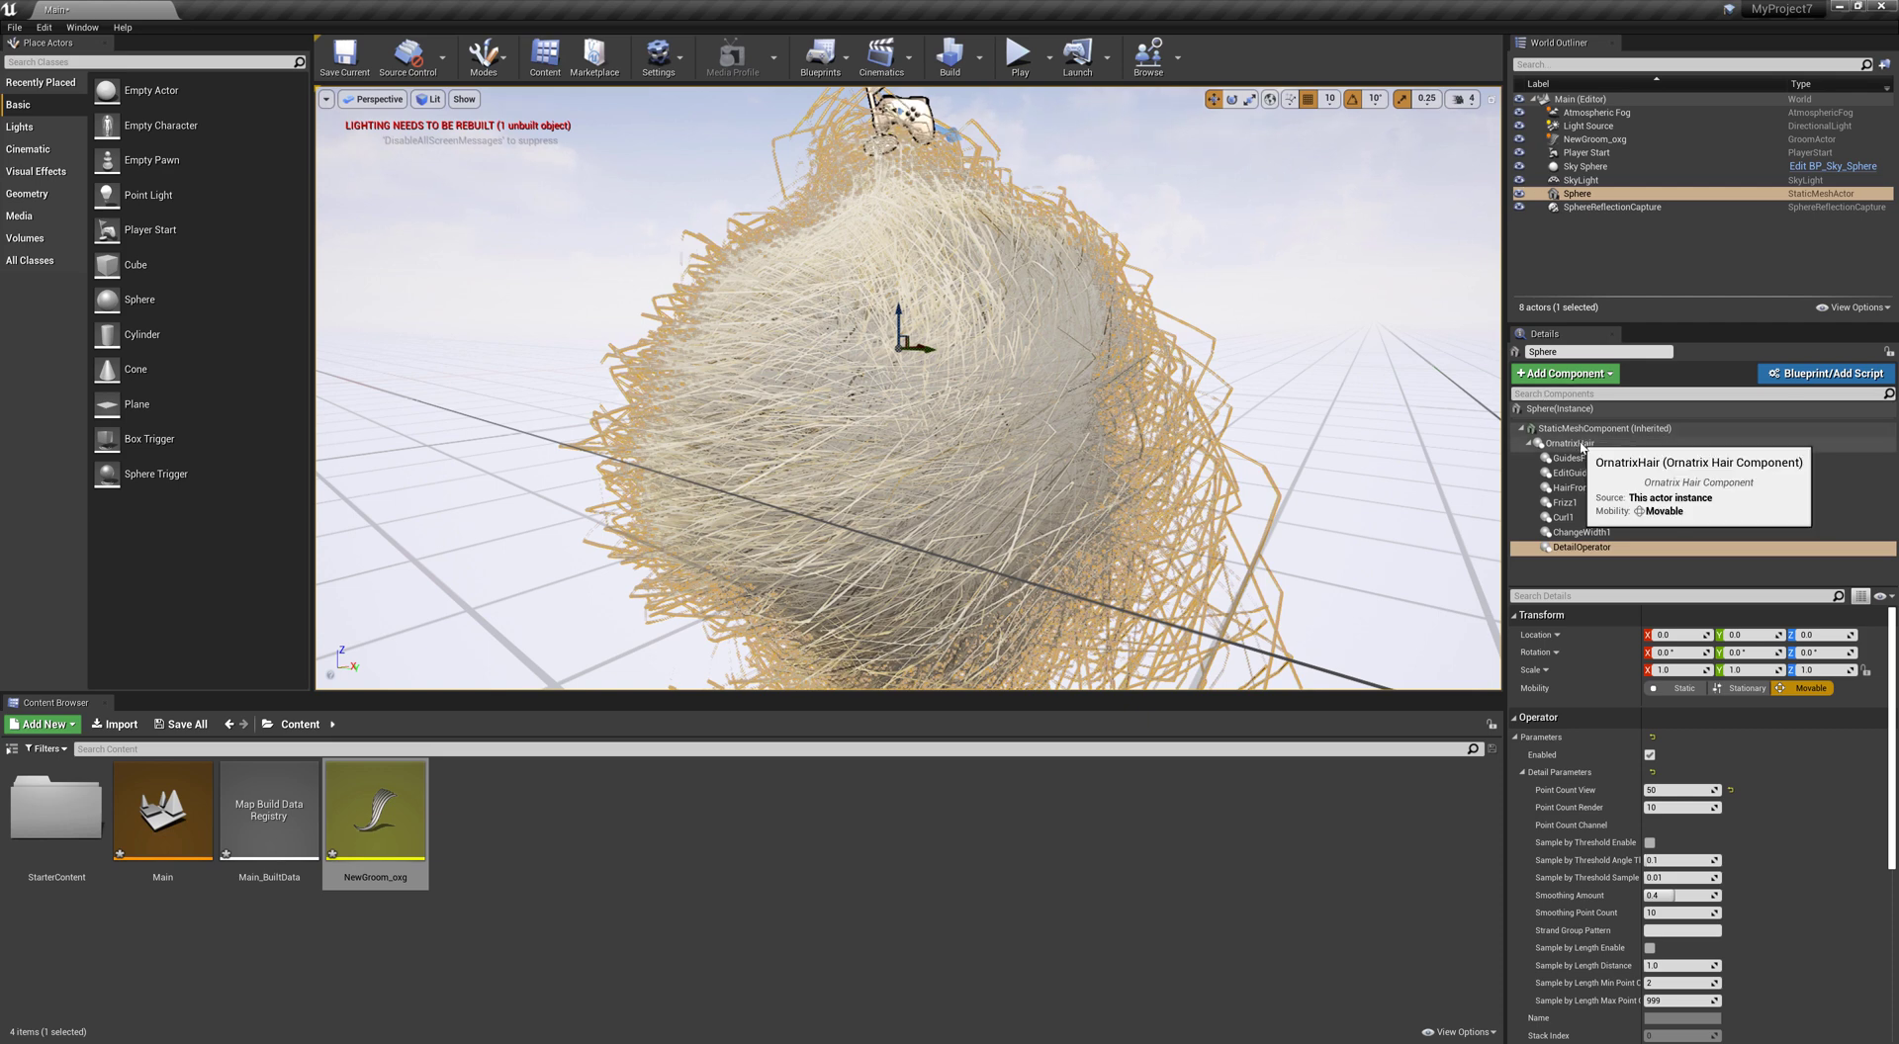
pyautogui.scroll(-5, 1228, 431)
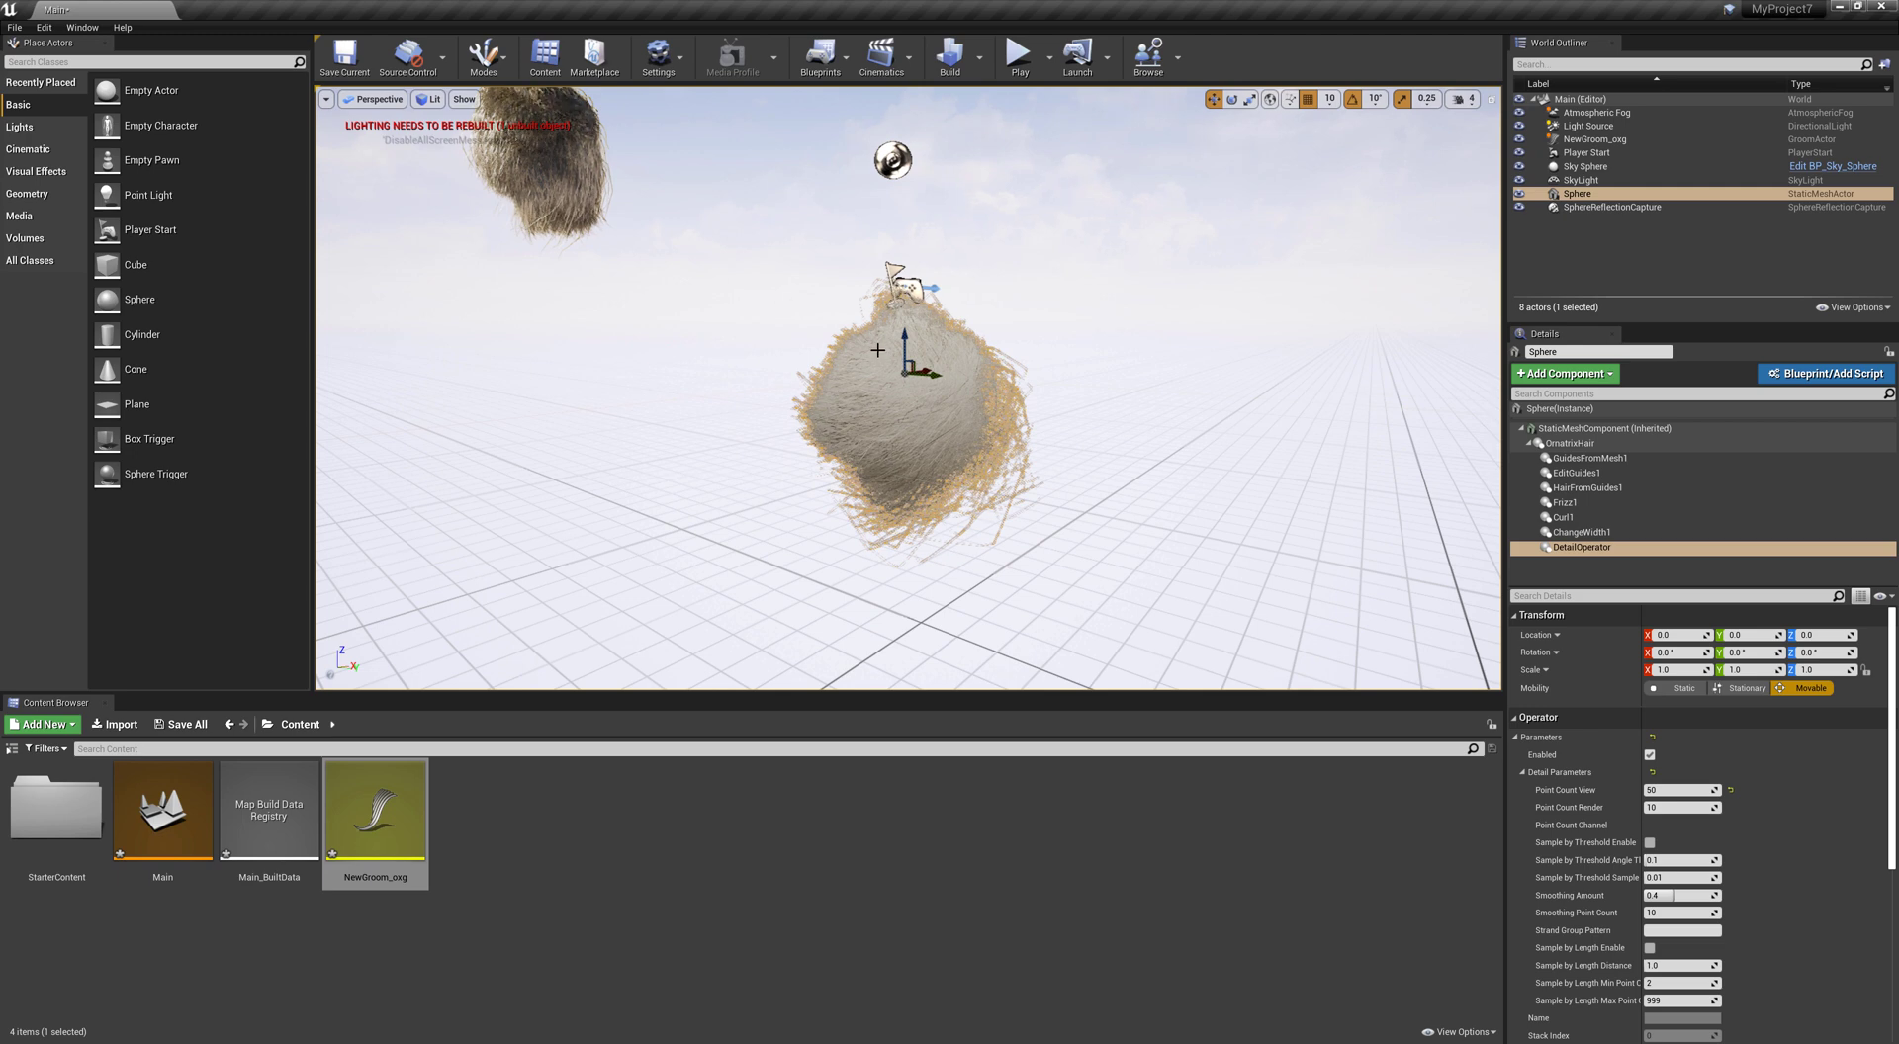
pyautogui.moveTo(903, 346); pyautogui.dragTo(859, 330)
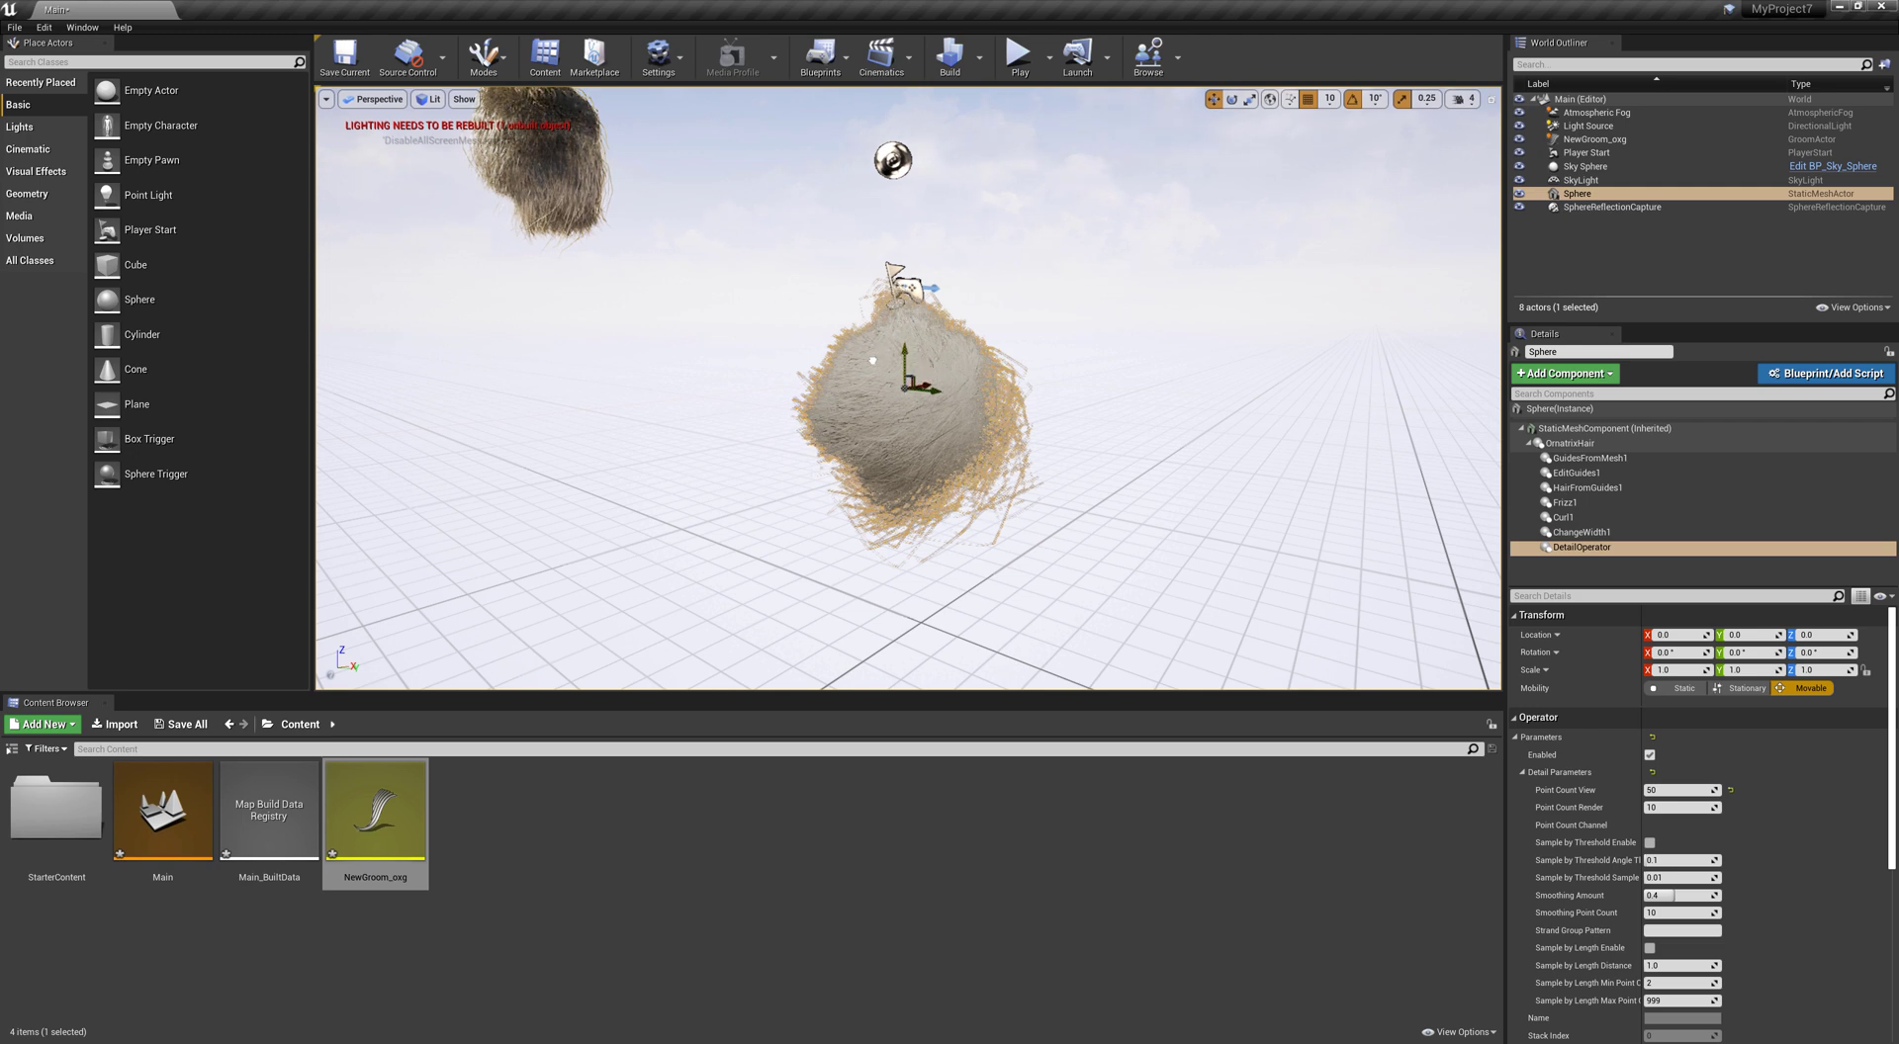
pyautogui.scroll(2, 878, 397)
pyautogui.scroll(2, 878, 396)
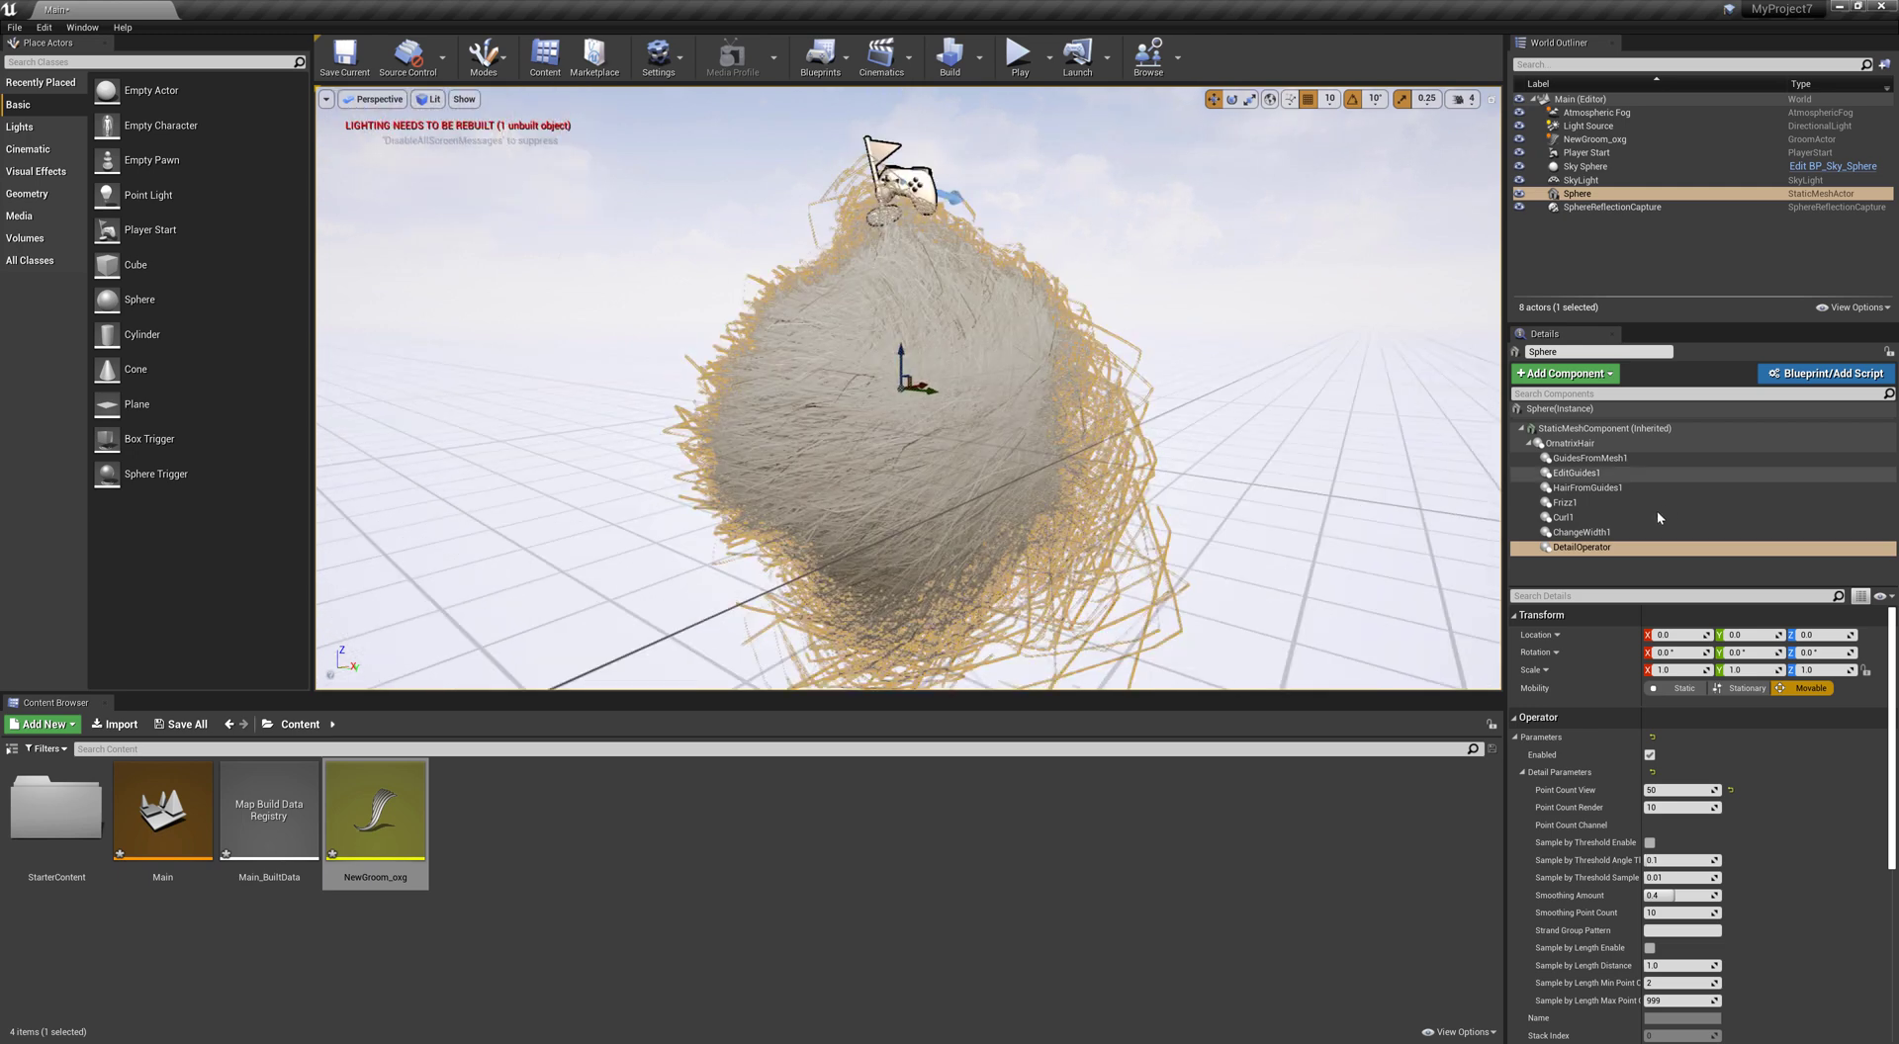
# Update the NewGroom_oxg groom asset from the sphere's selected OrnatrixHair component and bring the level's groom actor into view
pyautogui.click(1565, 444)
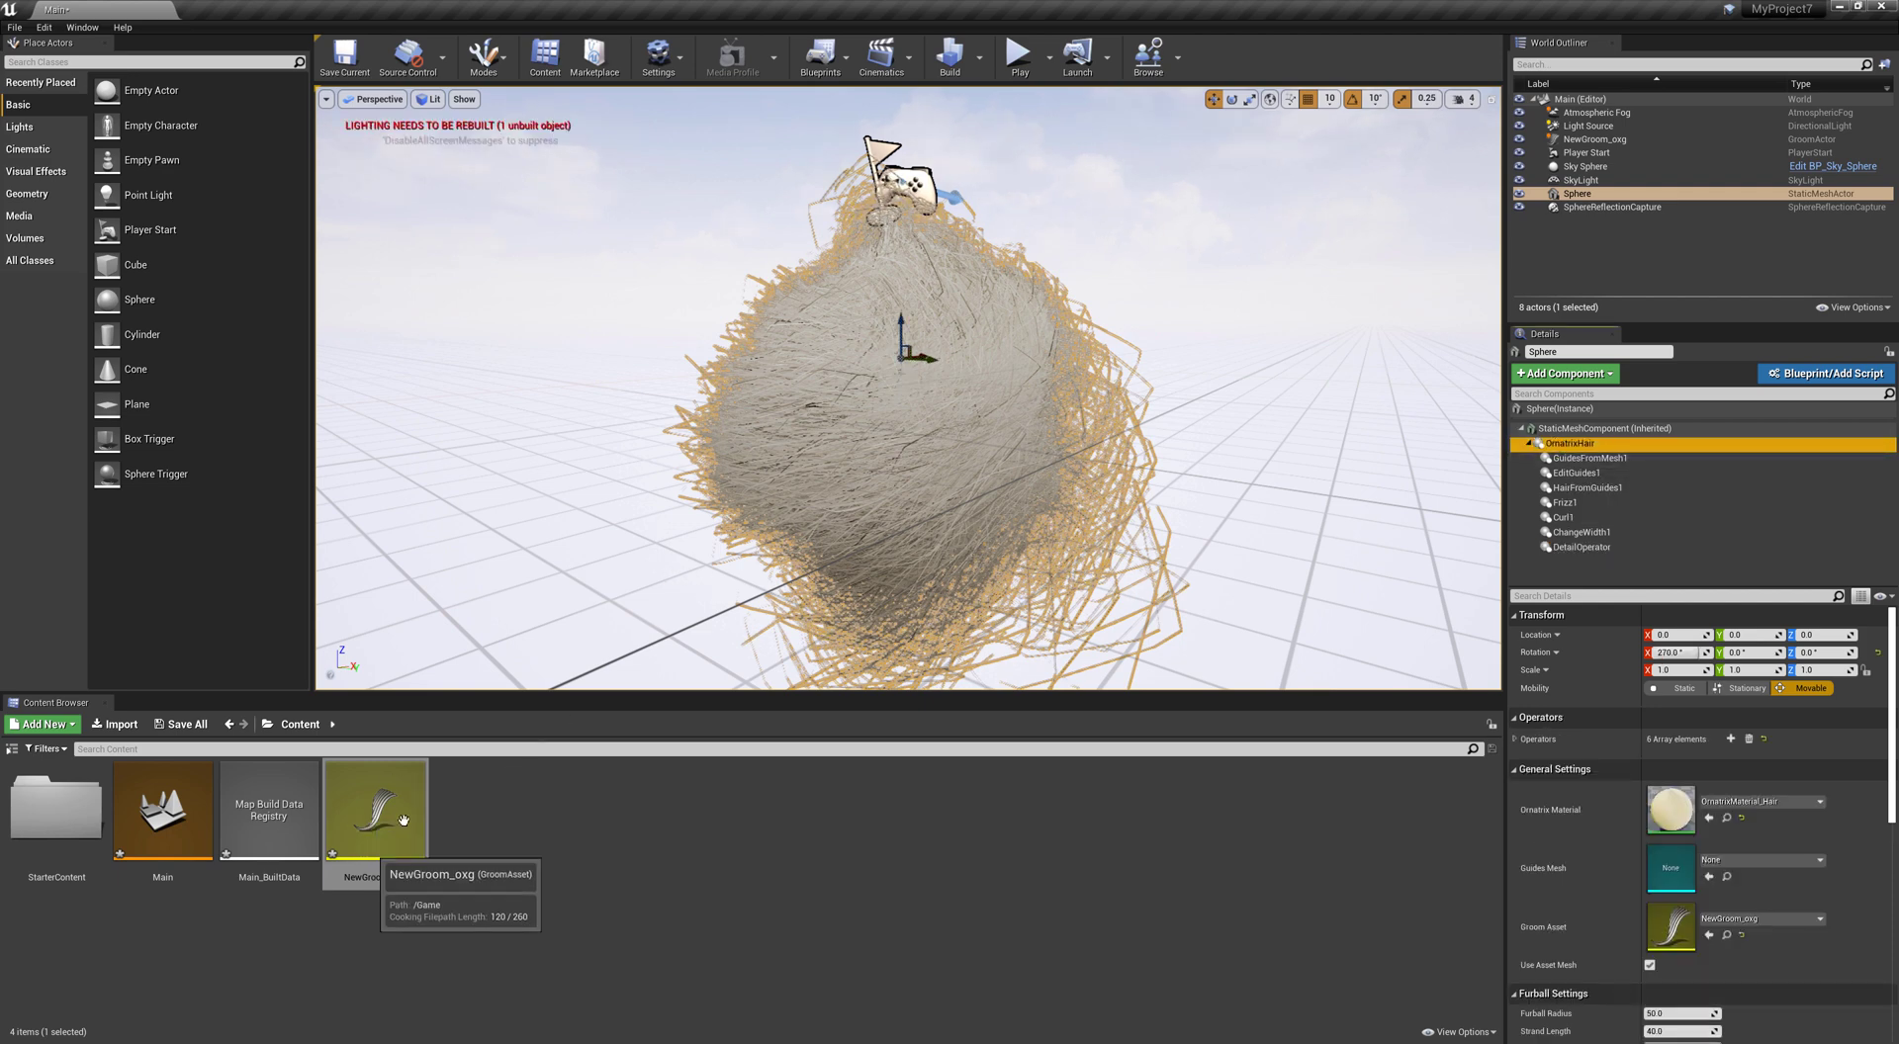
pyautogui.rightClick(362, 826)
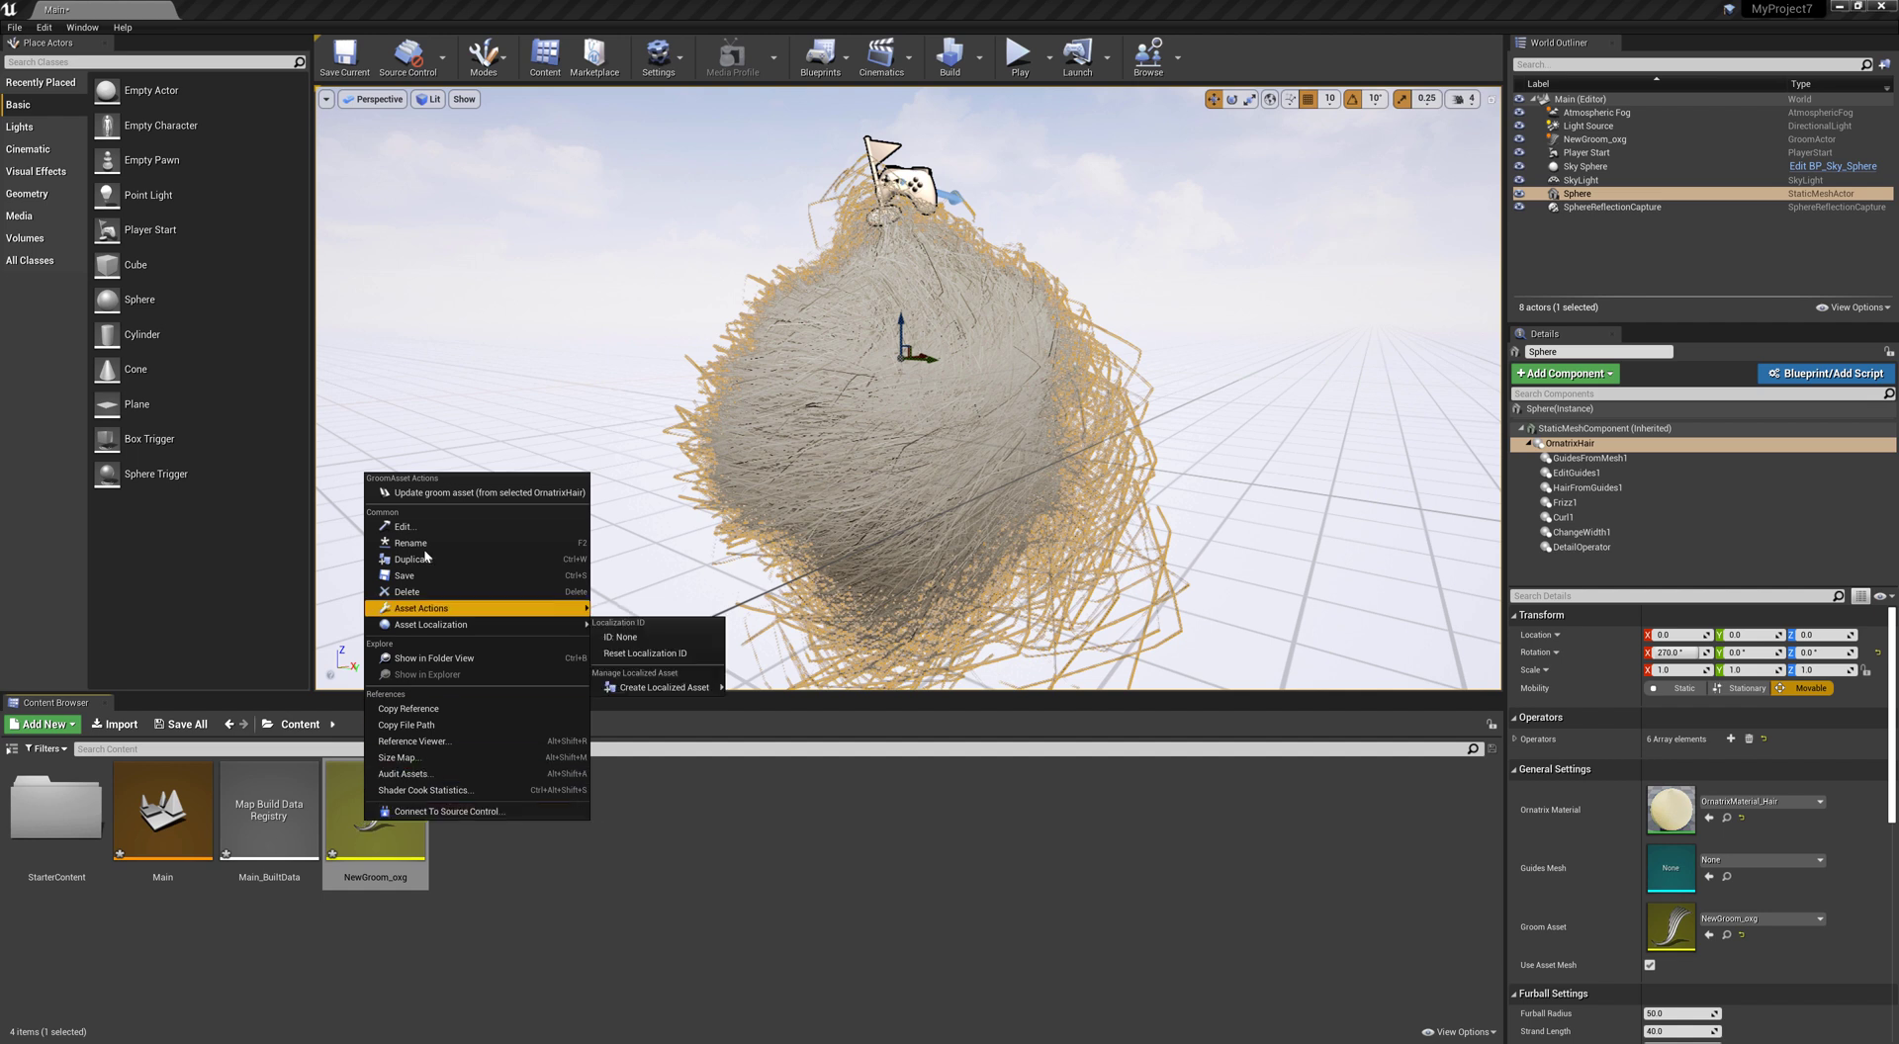
pyautogui.click(435, 495)
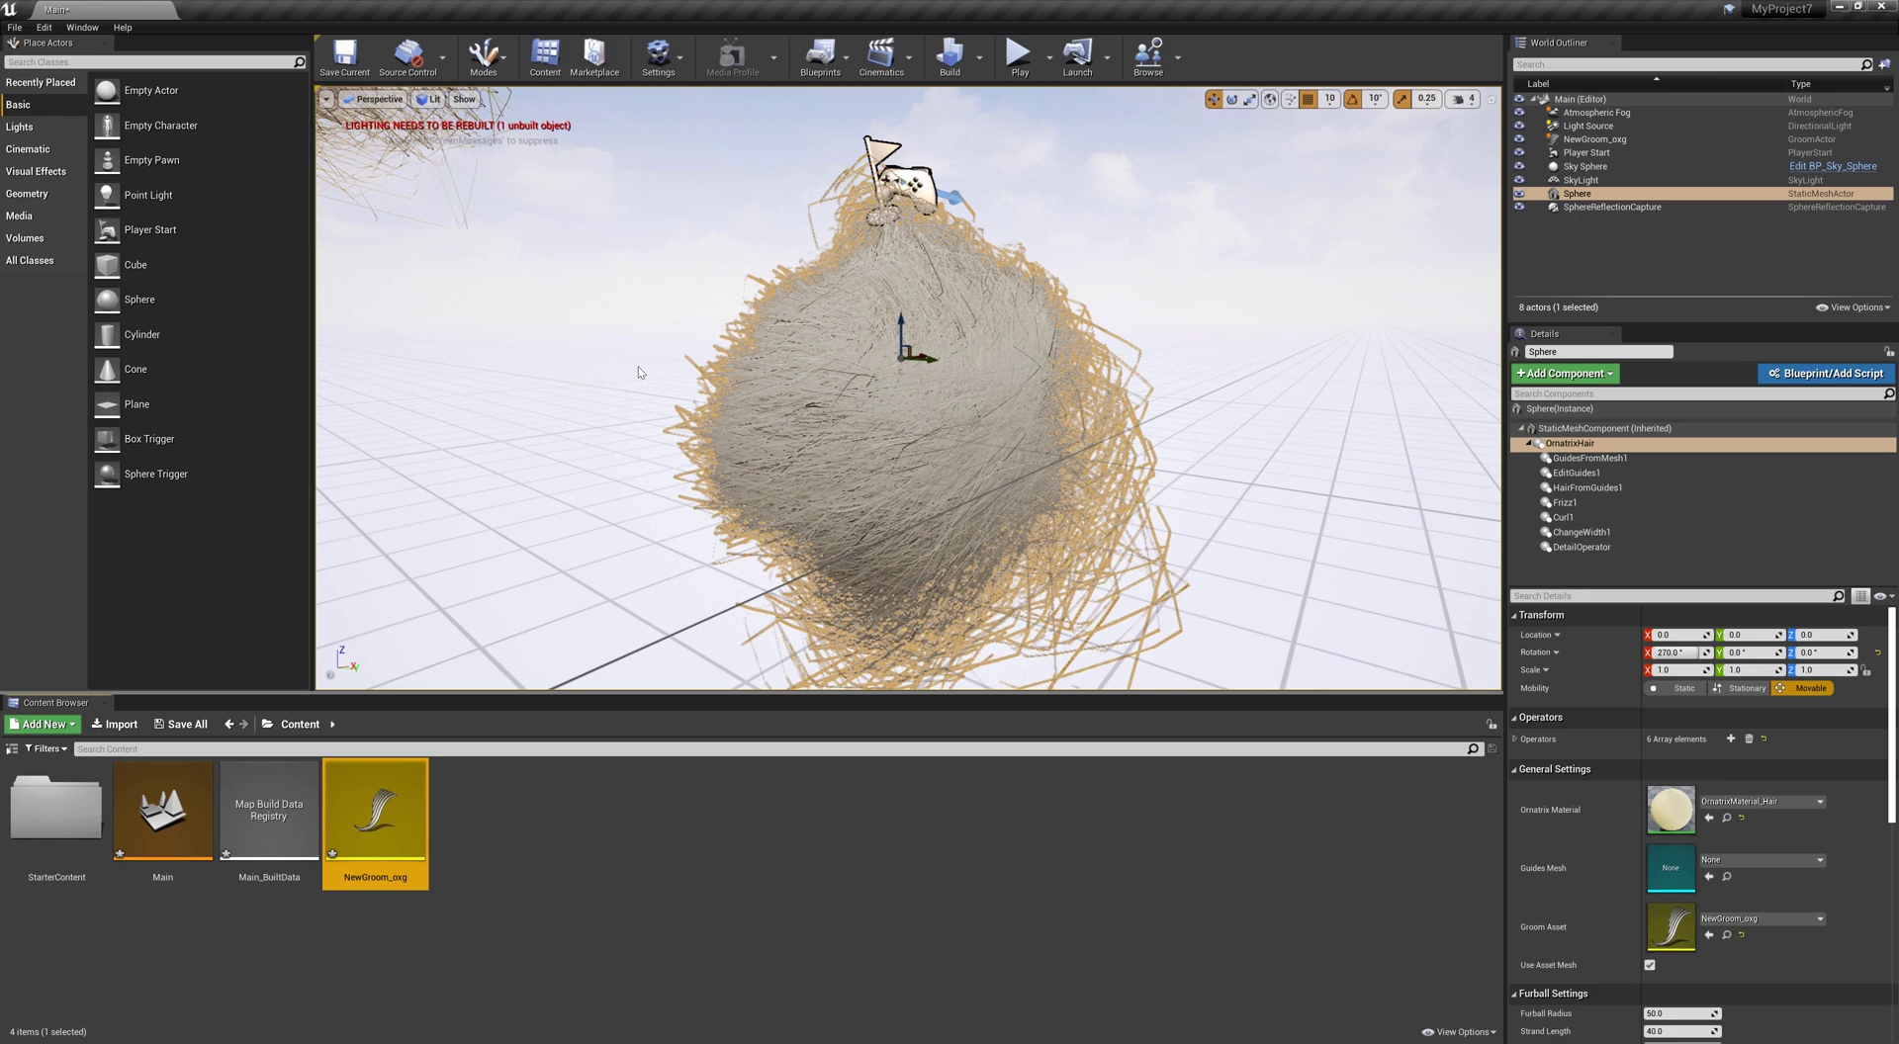
pyautogui.moveTo(623, 338); pyautogui.dragTo(439, 216, button='middle')
pyautogui.scroll(-3, 621, 333)
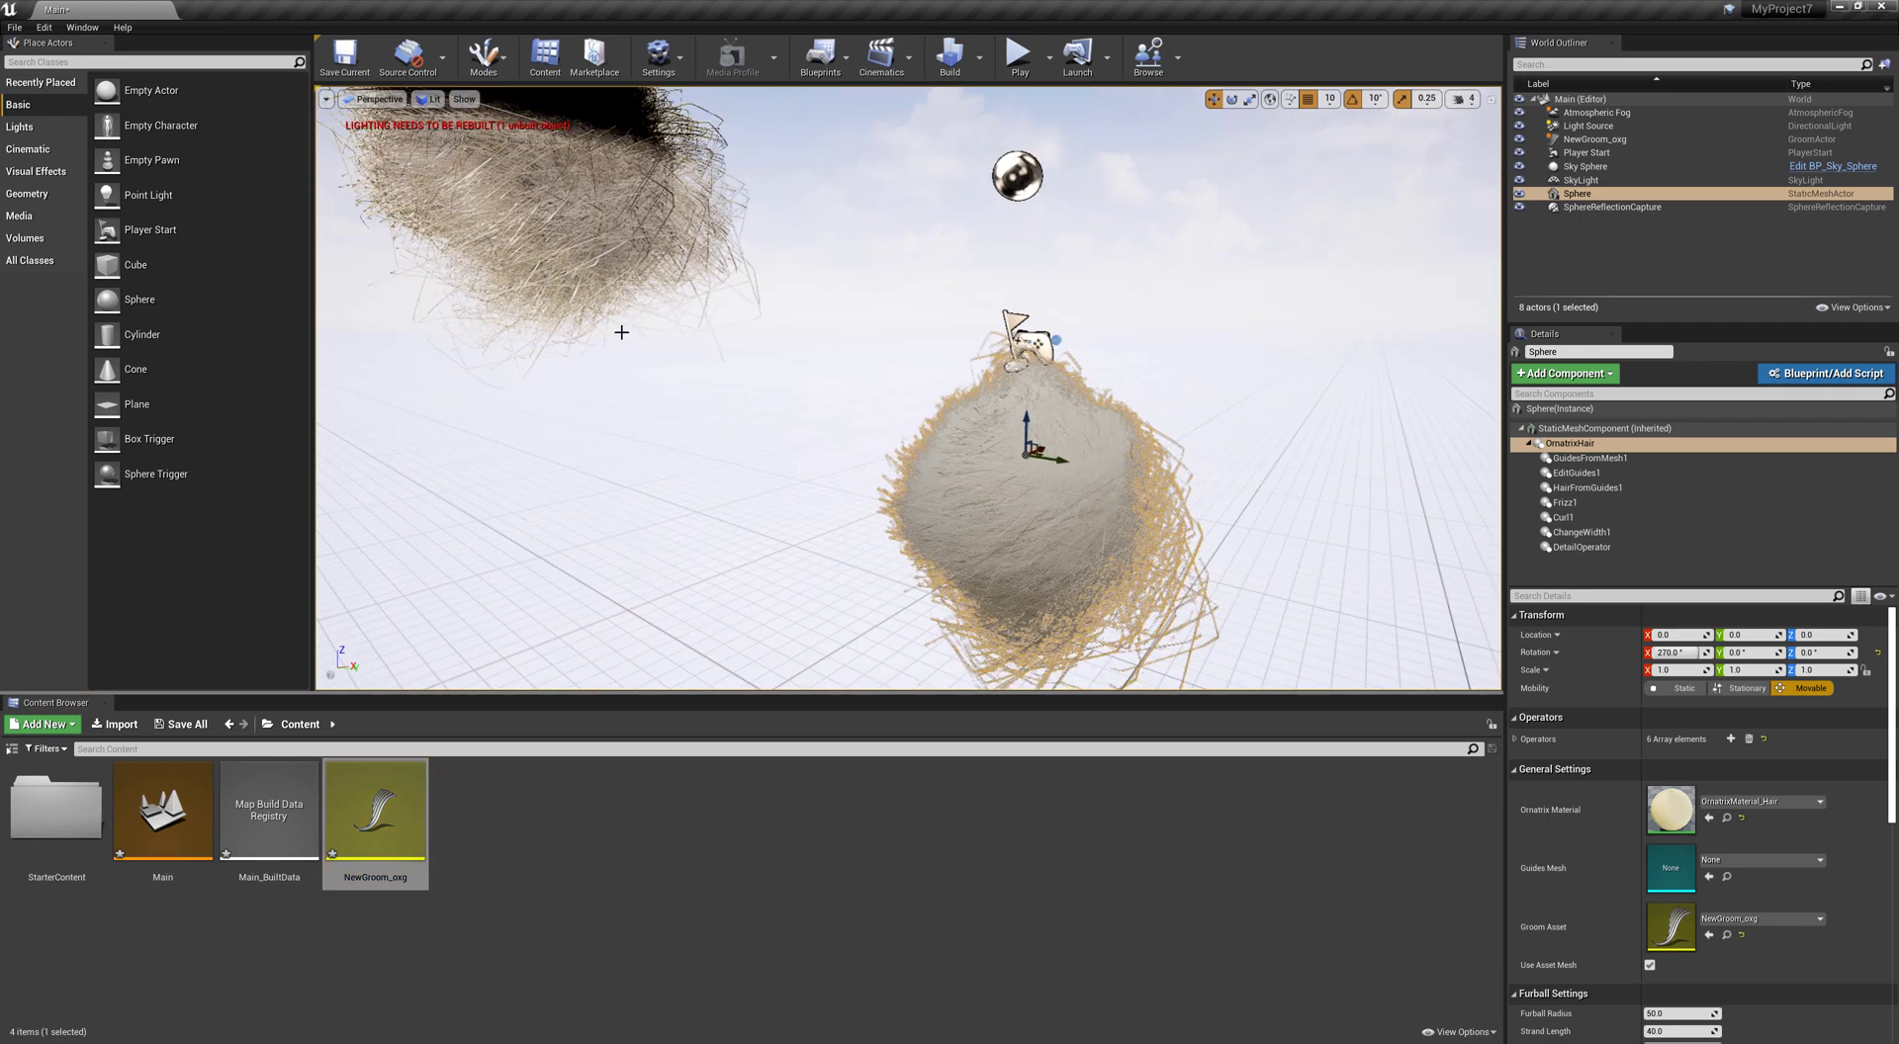
pyautogui.moveTo(739, 345); pyautogui.dragTo(568, 188, button='middle')
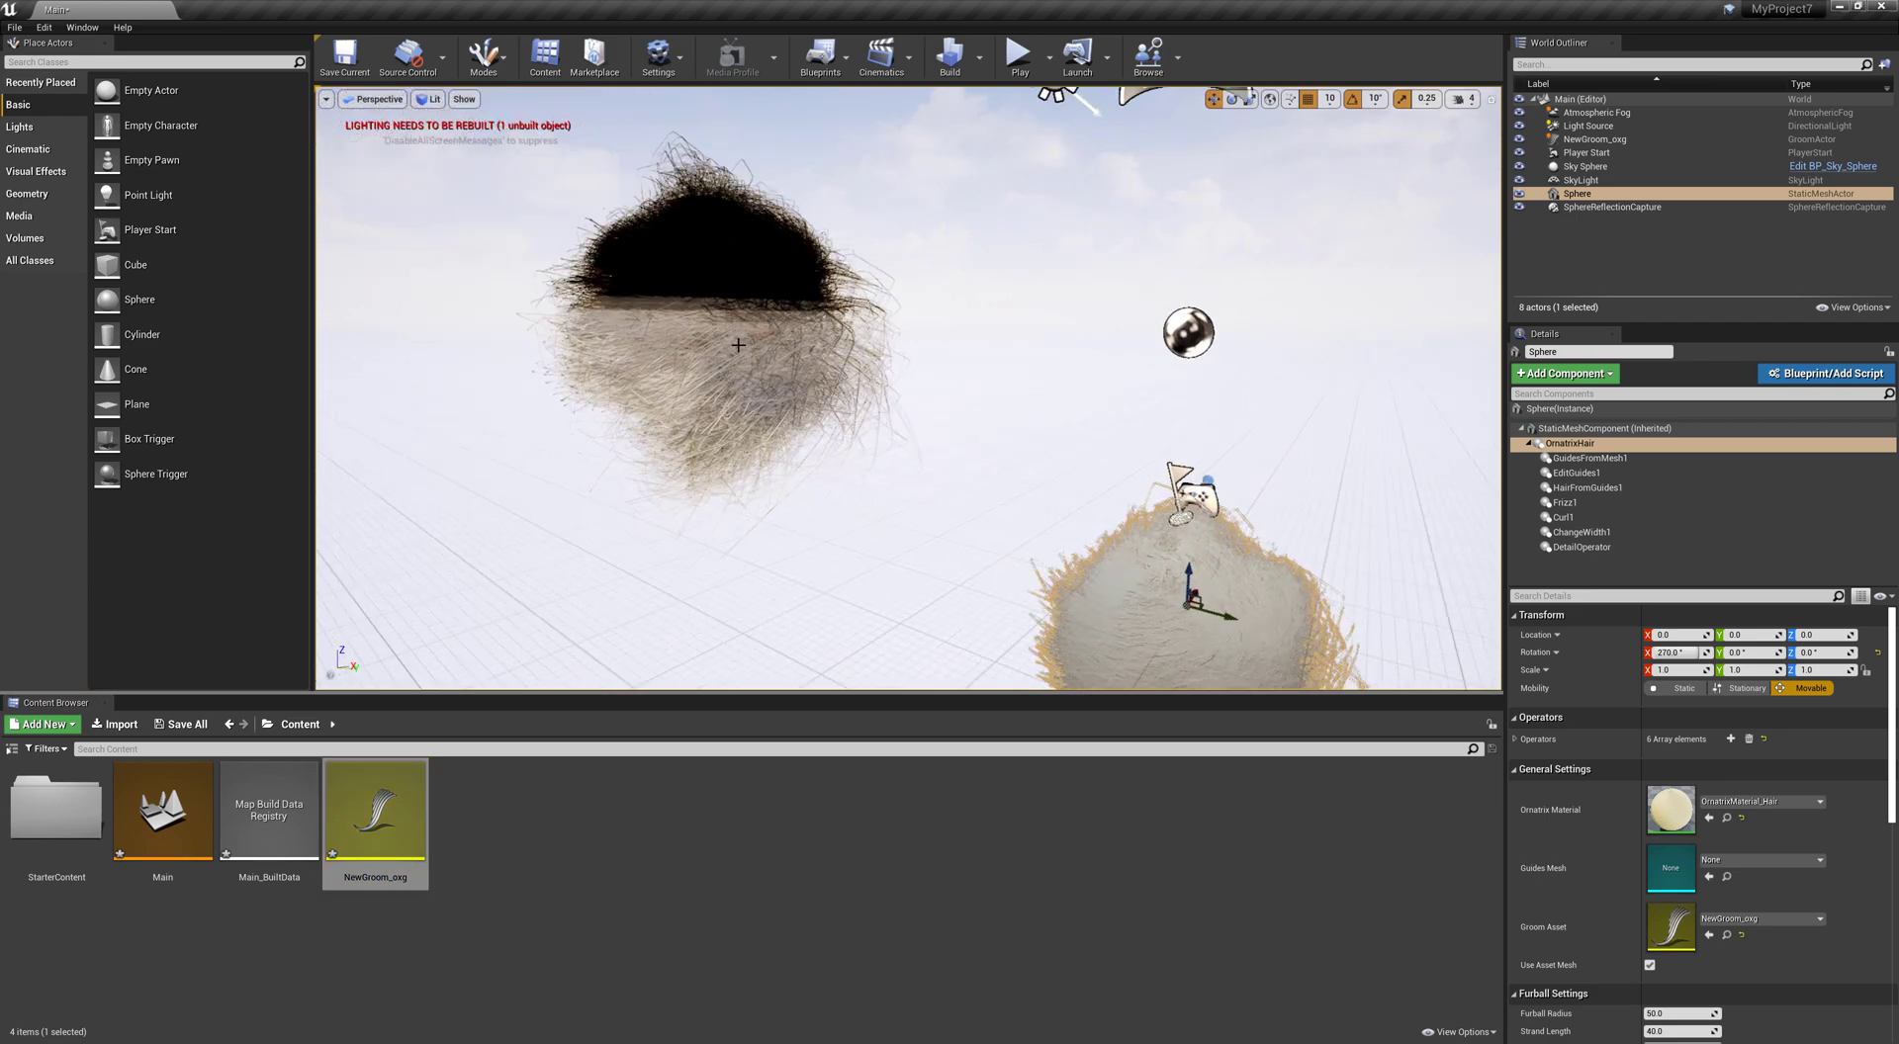
# Select the groom actor in the level, open the NewGroom_oxg asset, and enable simulation in its hair physics group's Solver Settings
pyautogui.click(699, 379)
pyautogui.moveTo(699, 379); pyautogui.dragTo(699, 379)
pyautogui.doubleClick(375, 813)
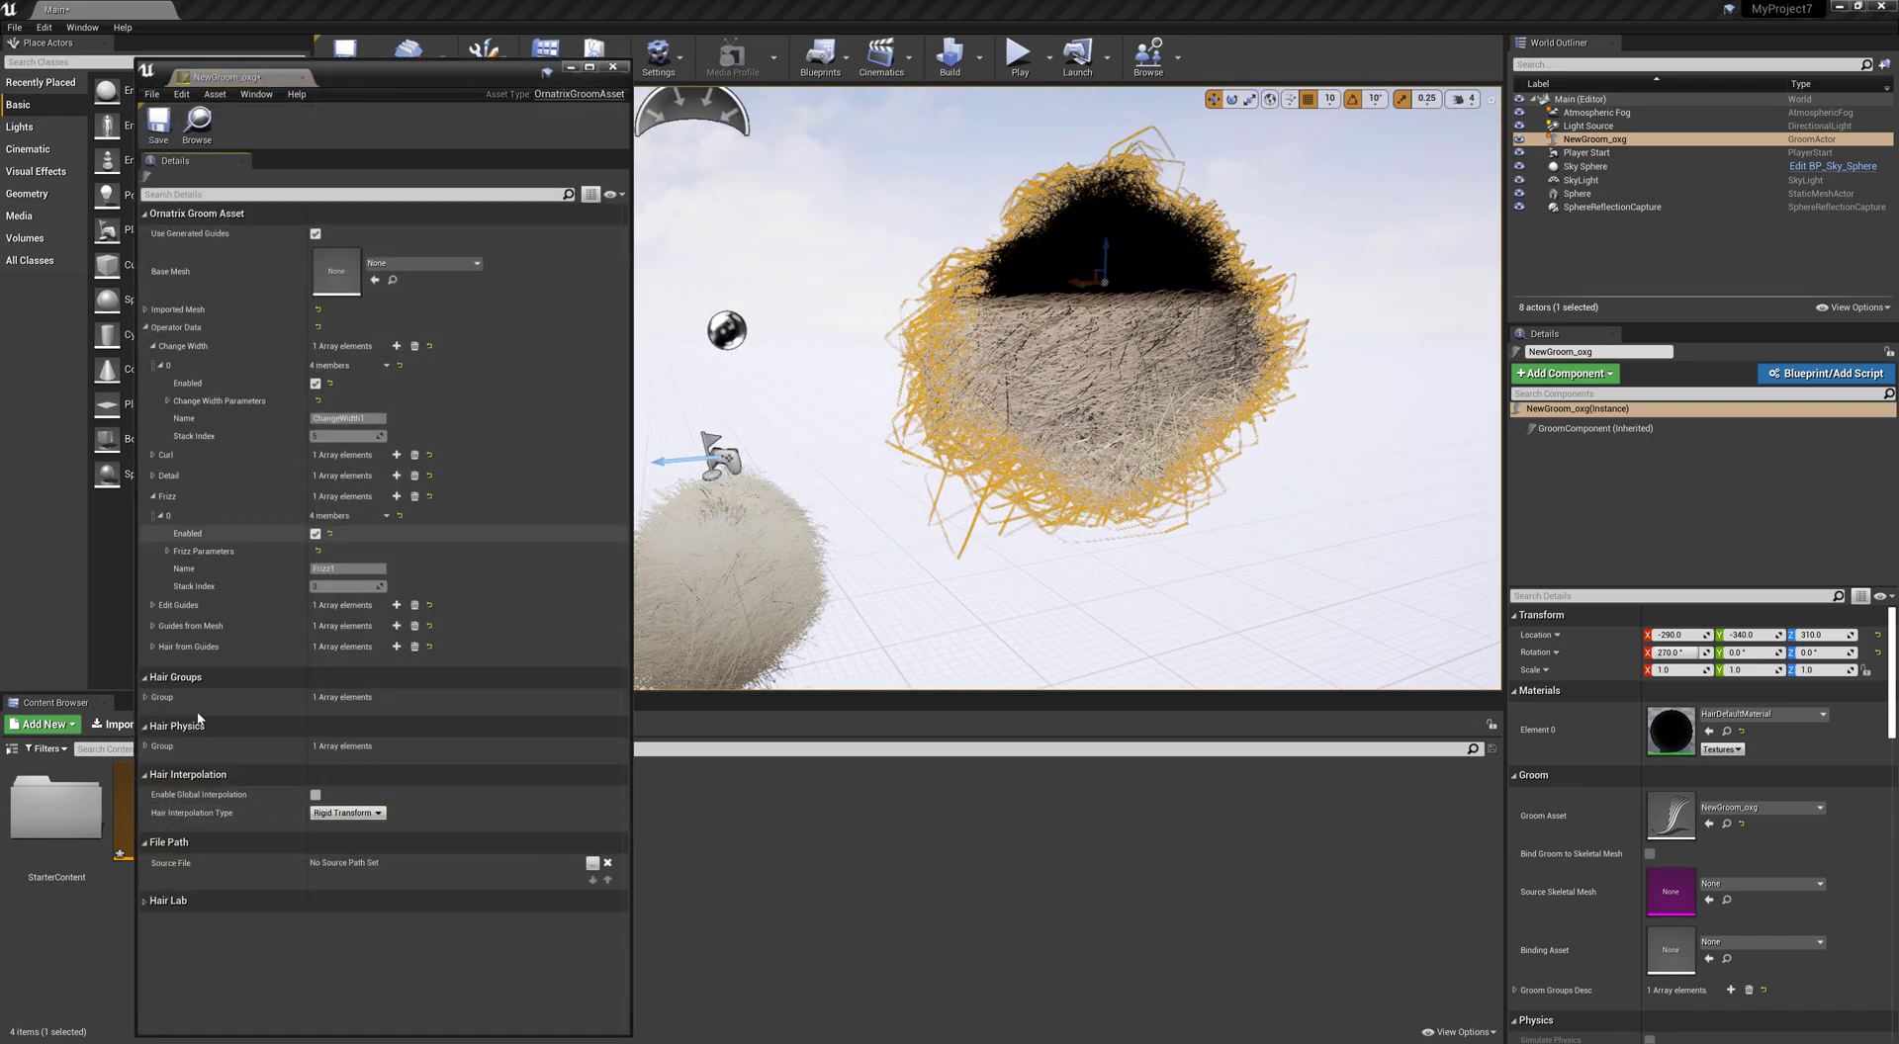
pyautogui.click(144, 746)
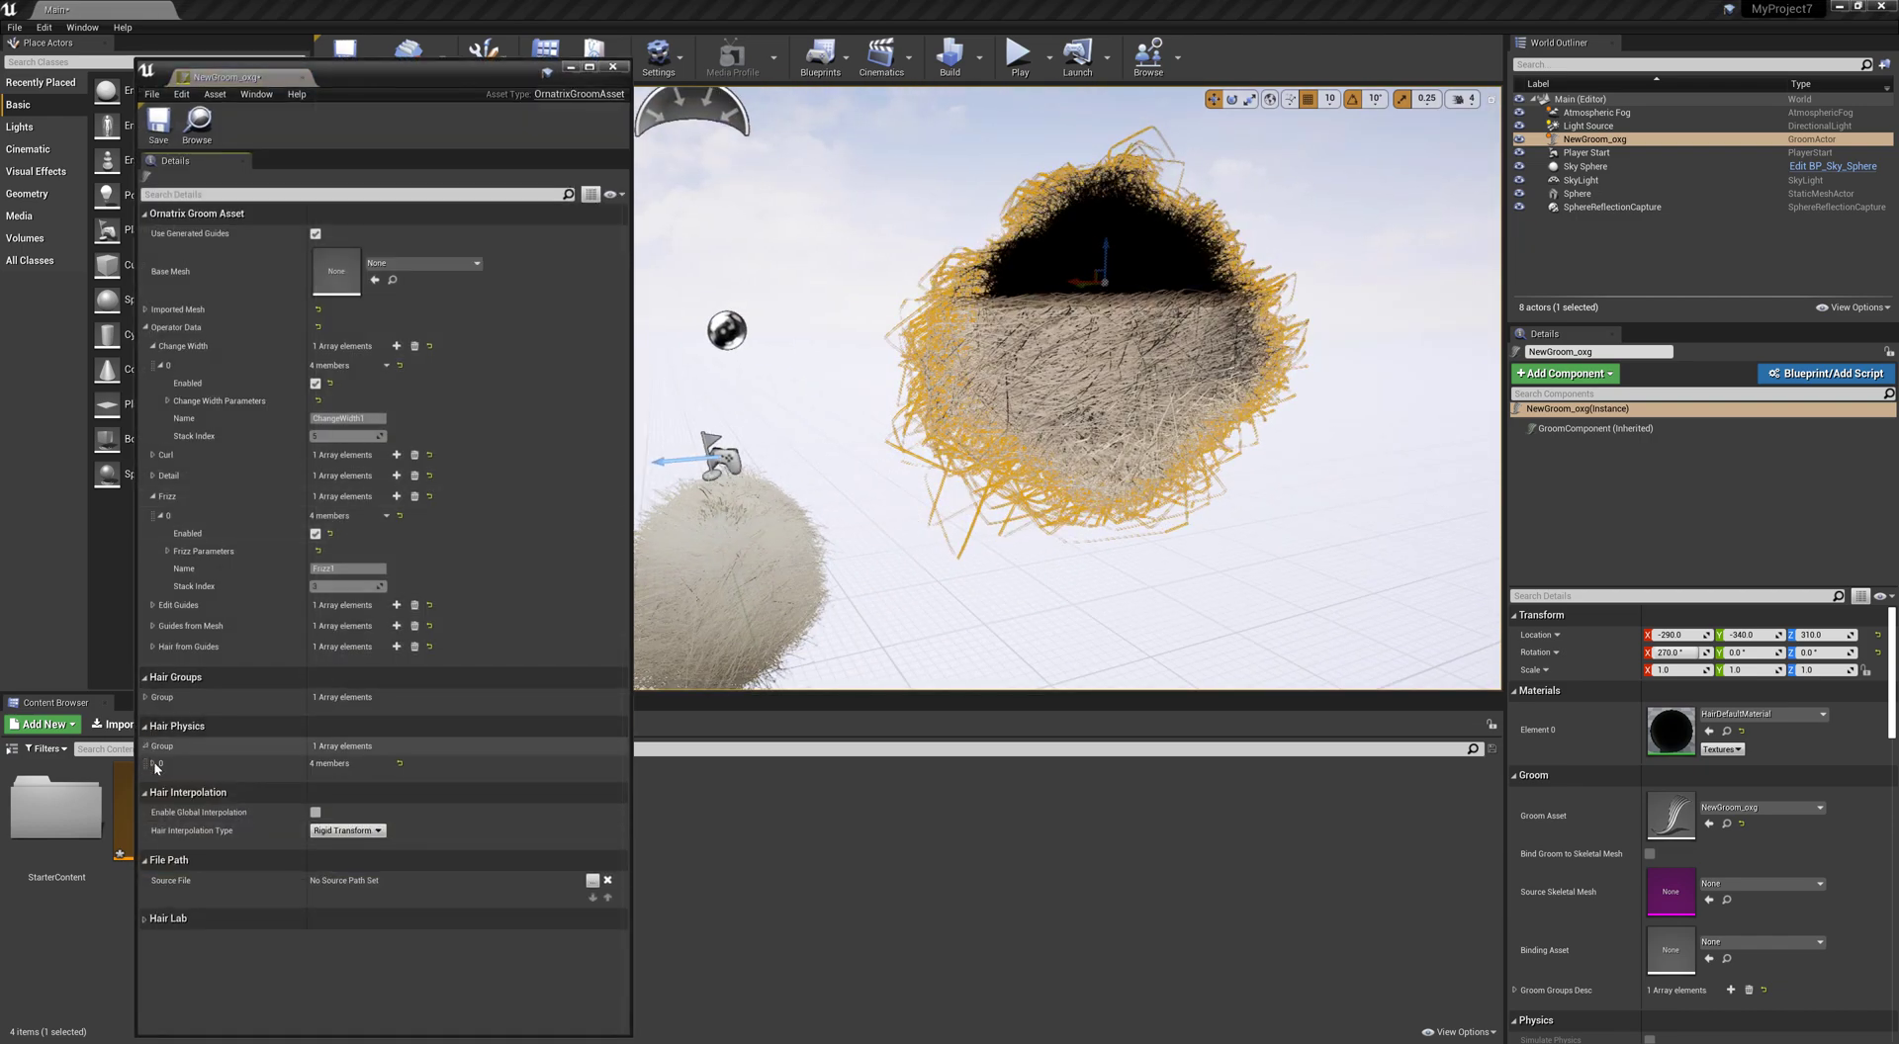
pyautogui.click(152, 763)
pyautogui.click(160, 782)
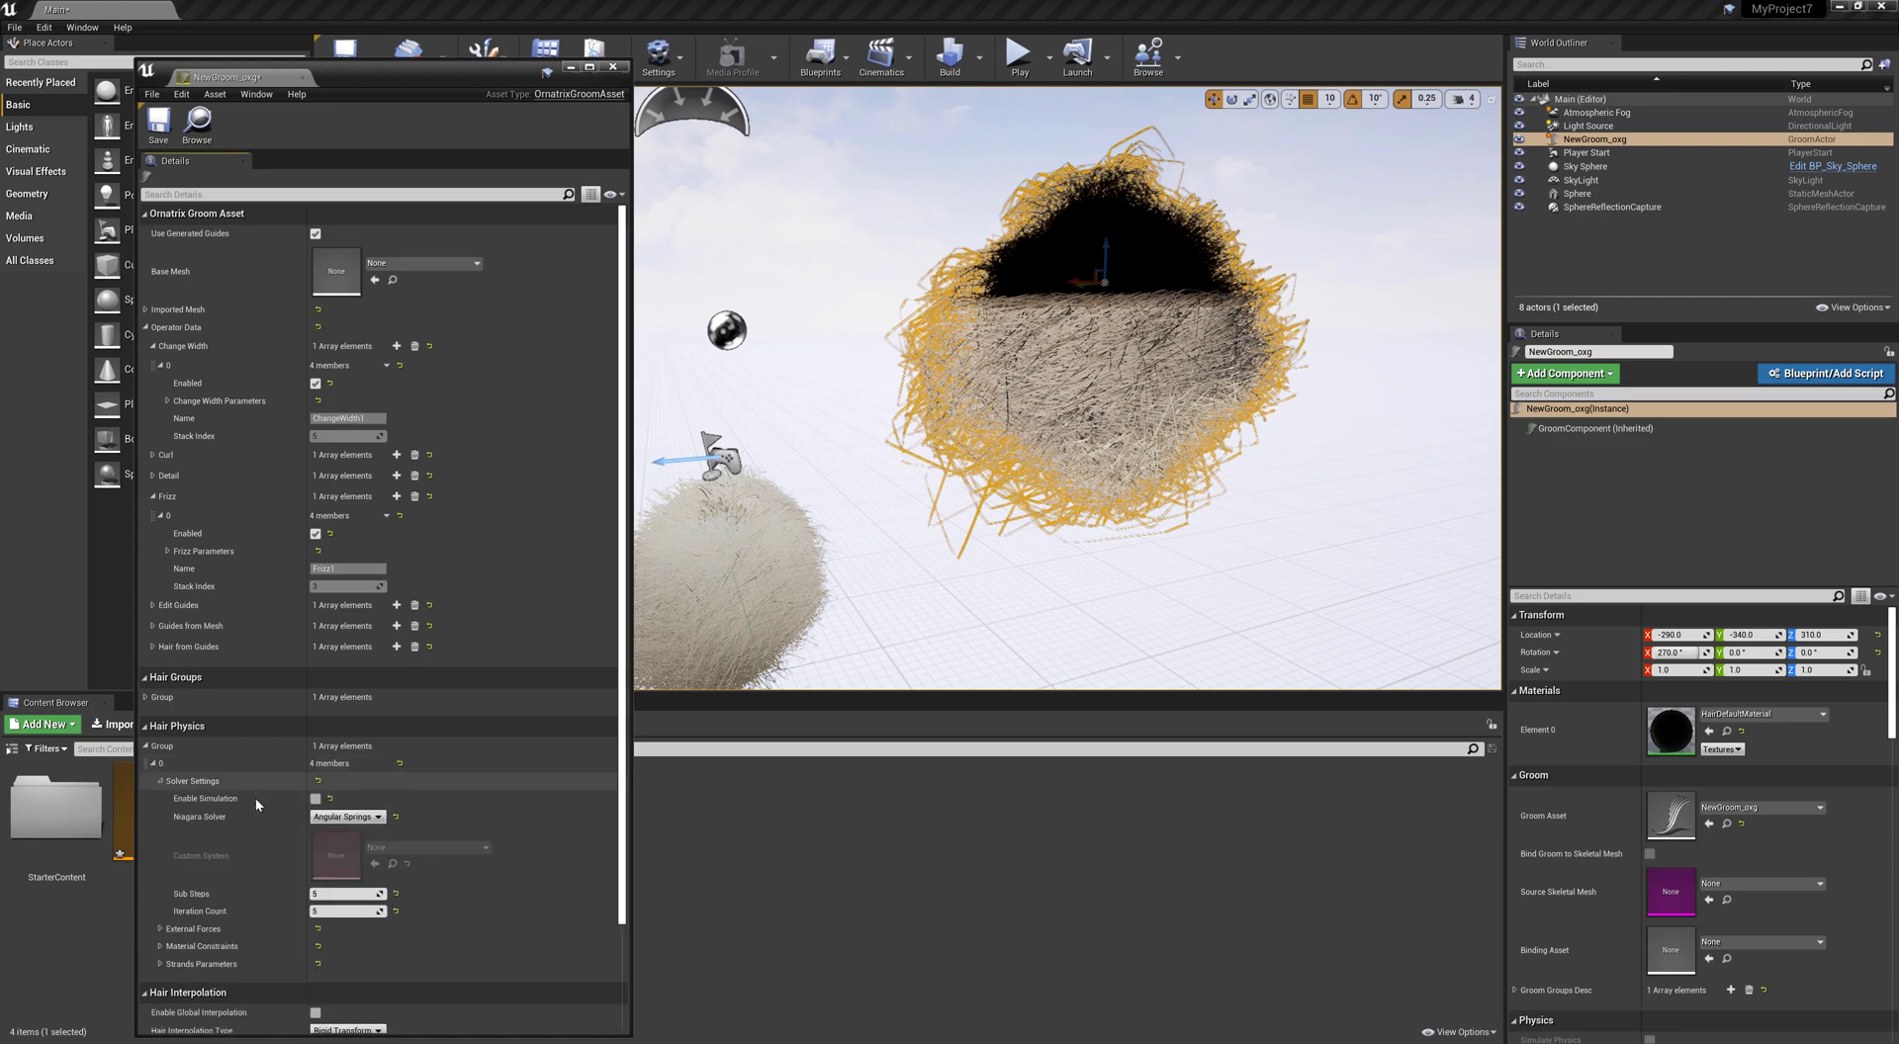
pyautogui.click(315, 798)
# Move the groom asset editor clear of the viewport and examine the simulated fur from different angles
pyautogui.keyDown('alt'); pyautogui.moveTo(1115, 500); pyautogui.dragTo(1031, 425); pyautogui.keyUp('alt')
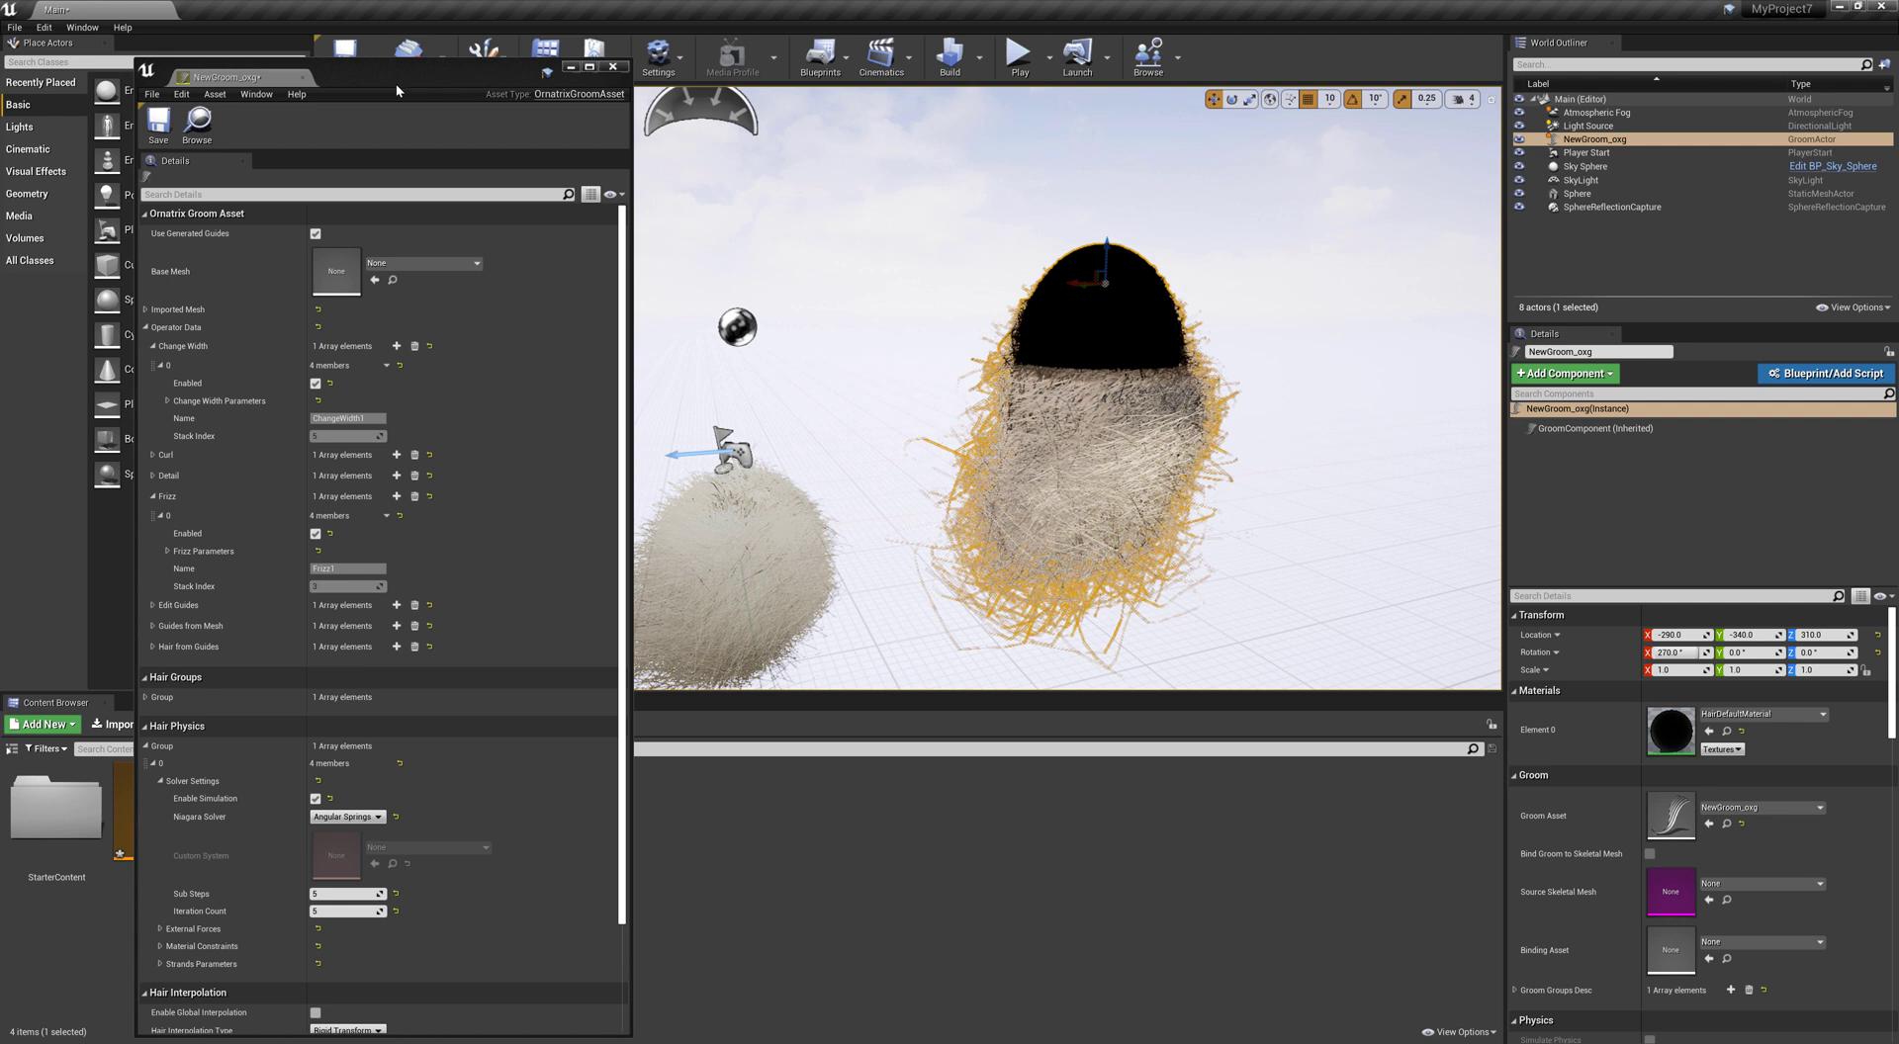
pyautogui.moveTo(395, 83); pyautogui.dragTo(211, 480)
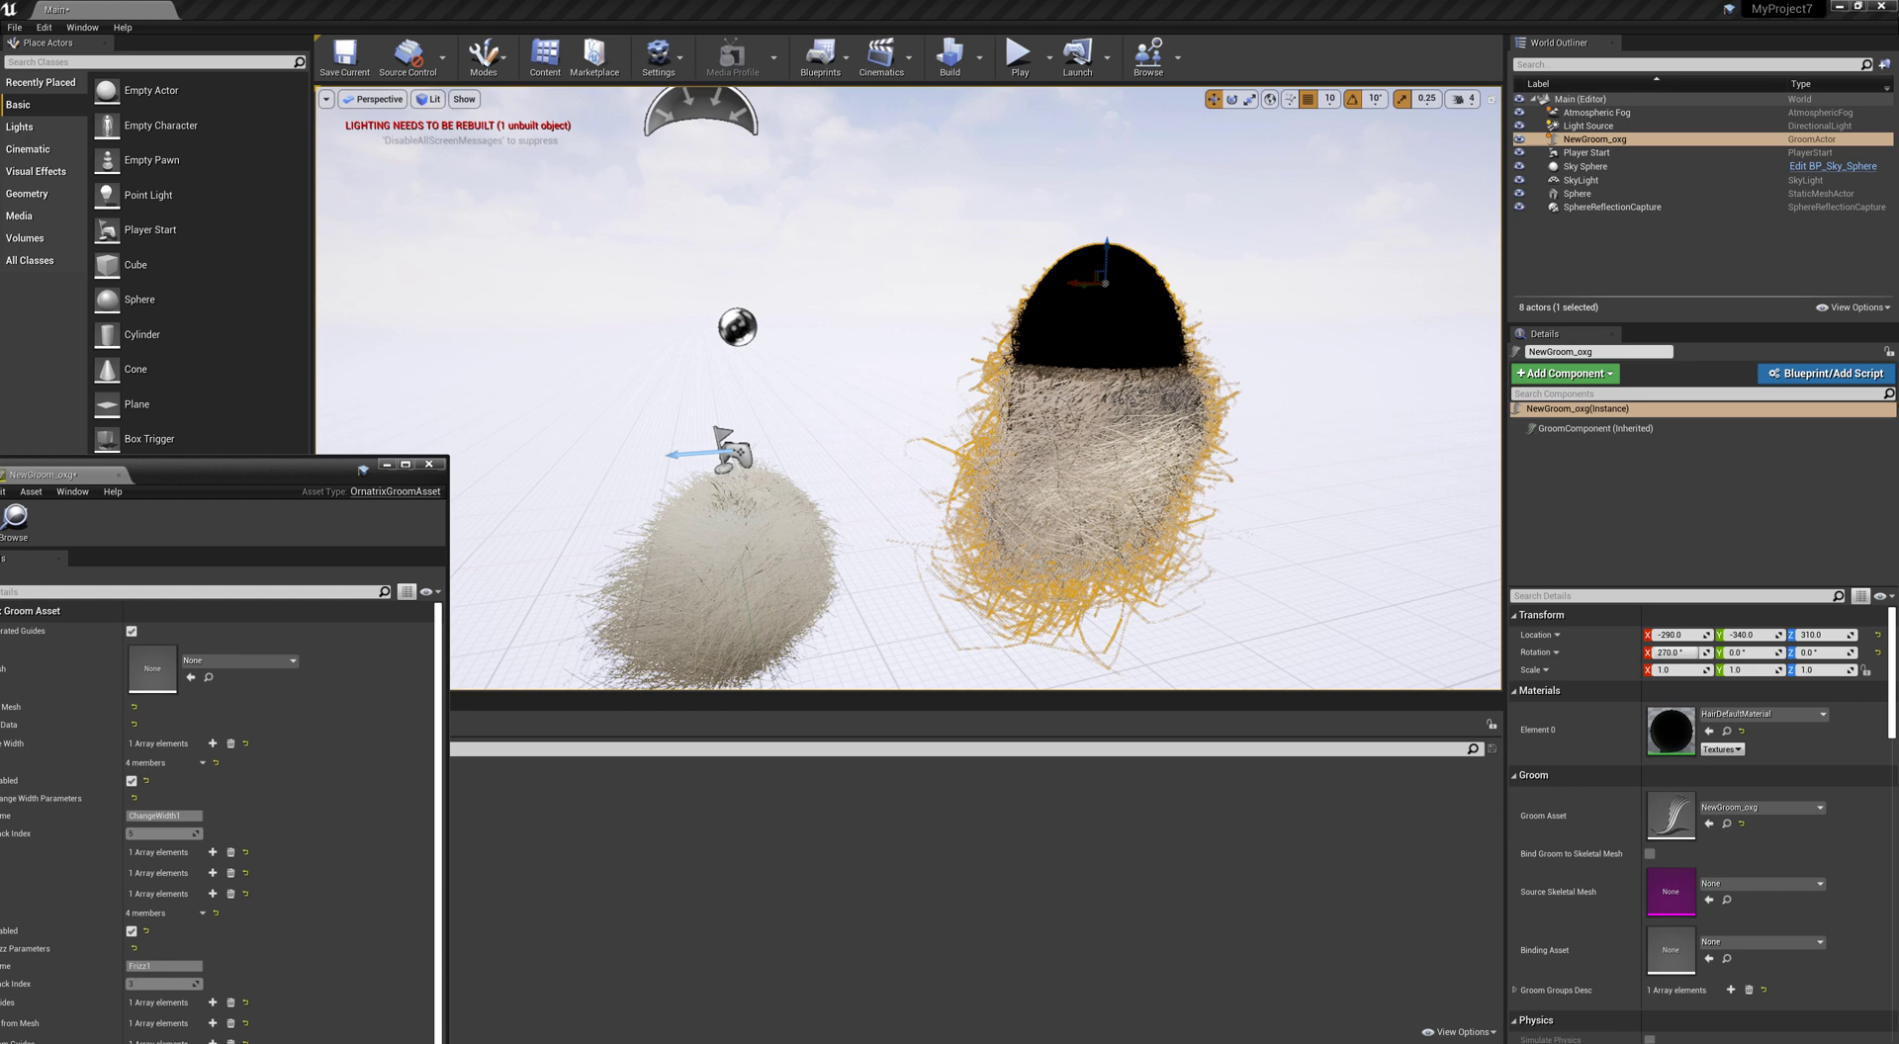
pyautogui.keyDown('alt'); pyautogui.moveTo(1137, 415); pyautogui.dragTo(642, 415); pyautogui.keyUp('alt')
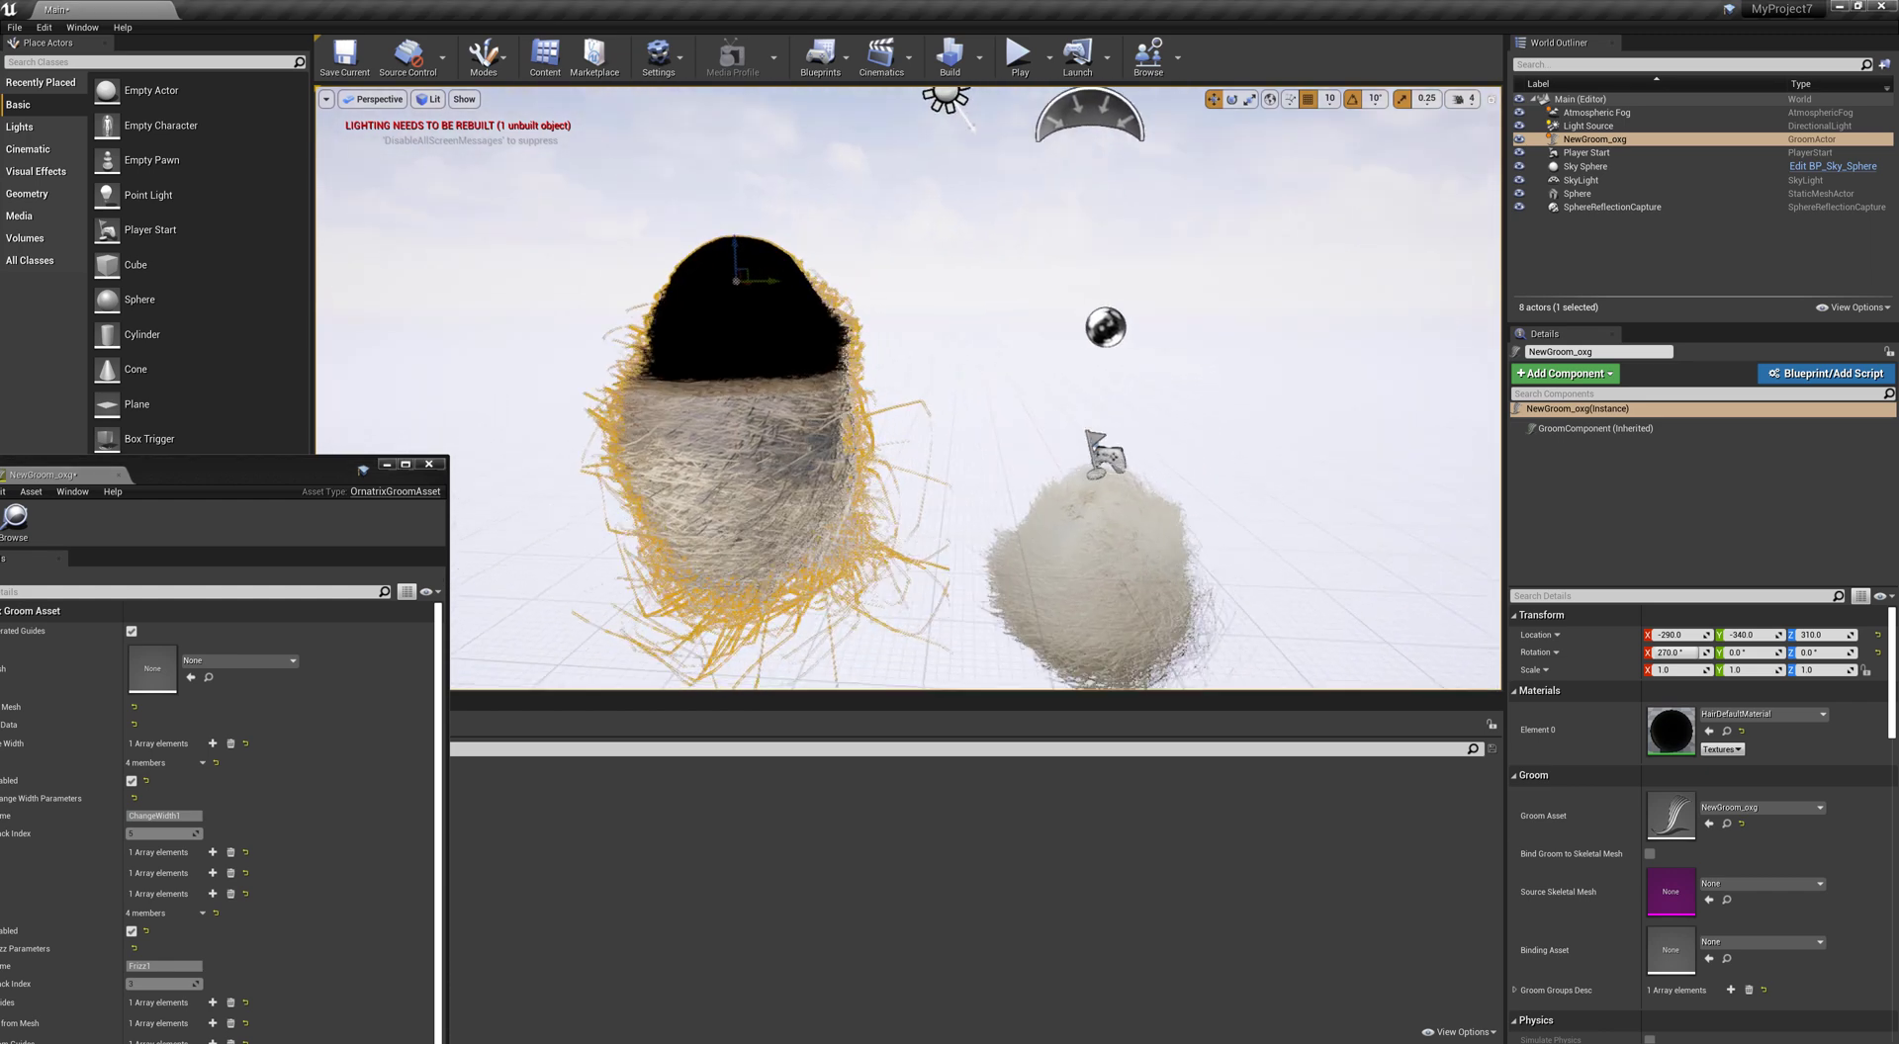
pyautogui.keyDown('alt'); pyautogui.moveTo(1248, 478); pyautogui.dragTo(1203, 492); pyautogui.keyUp('alt')
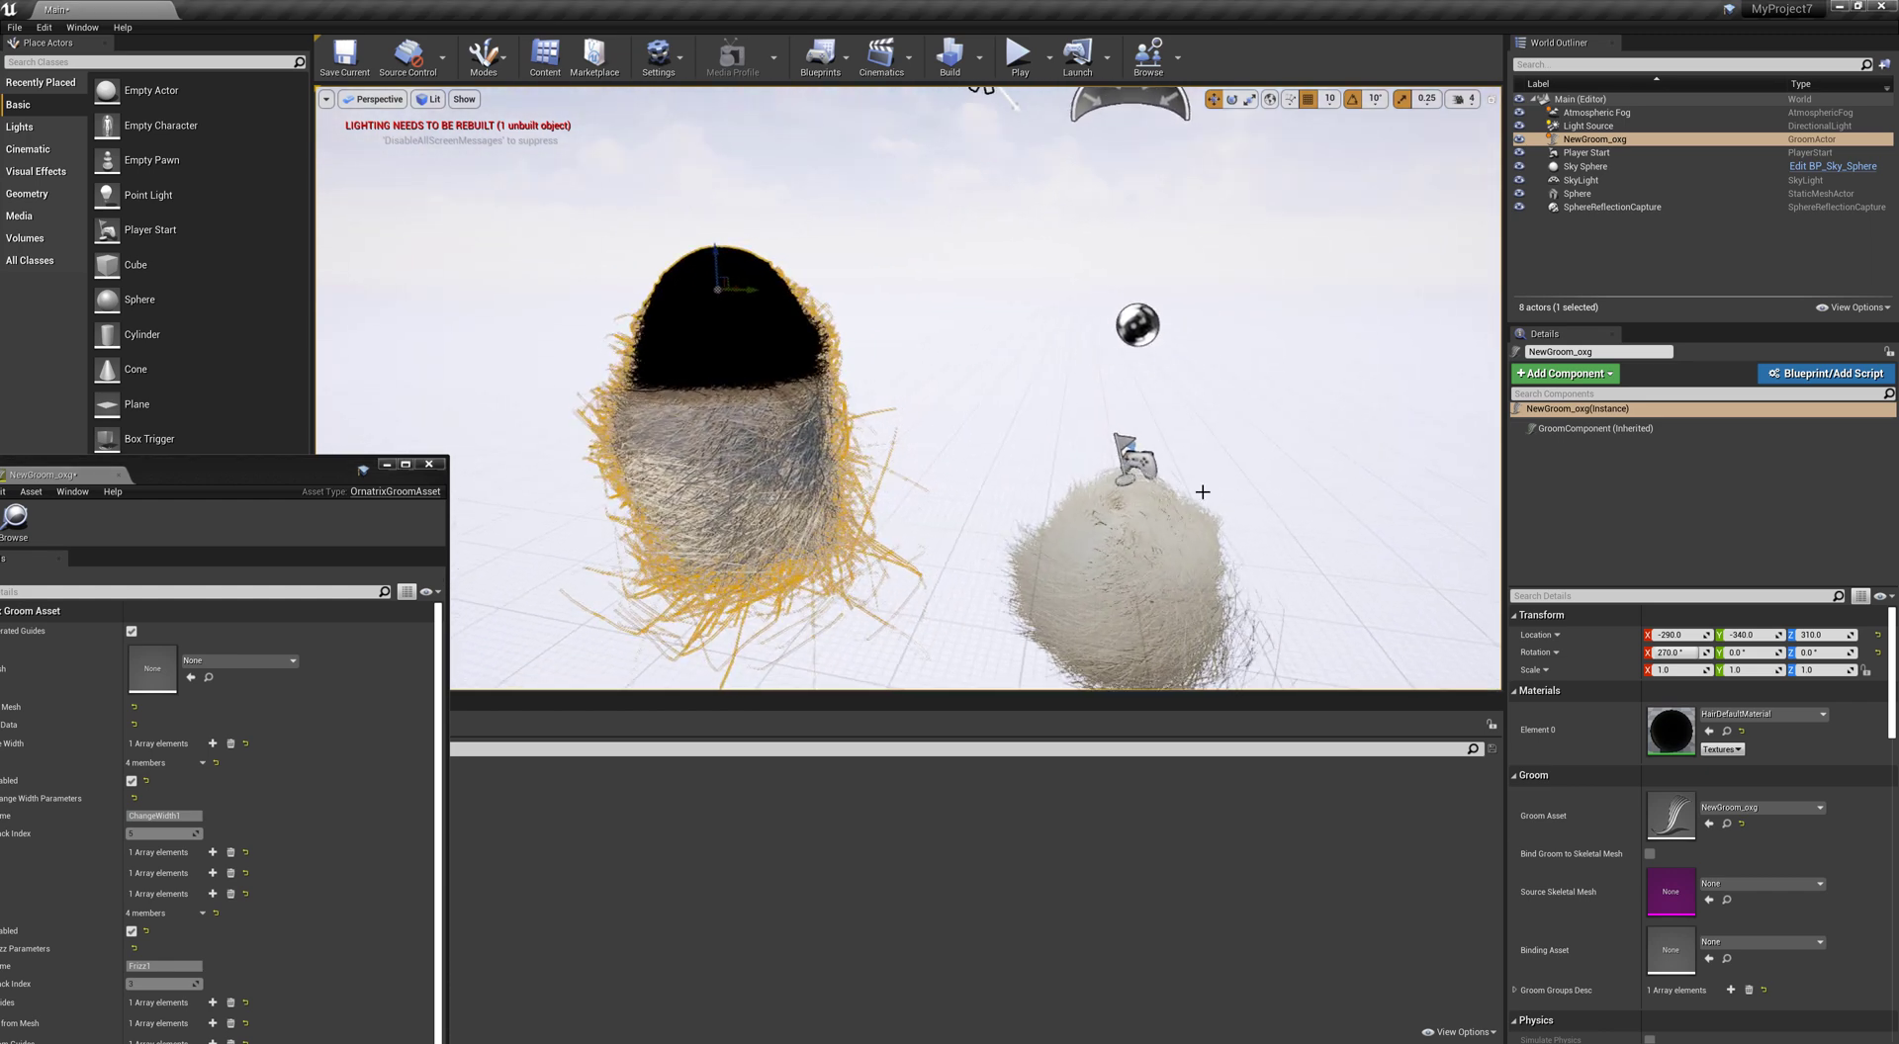